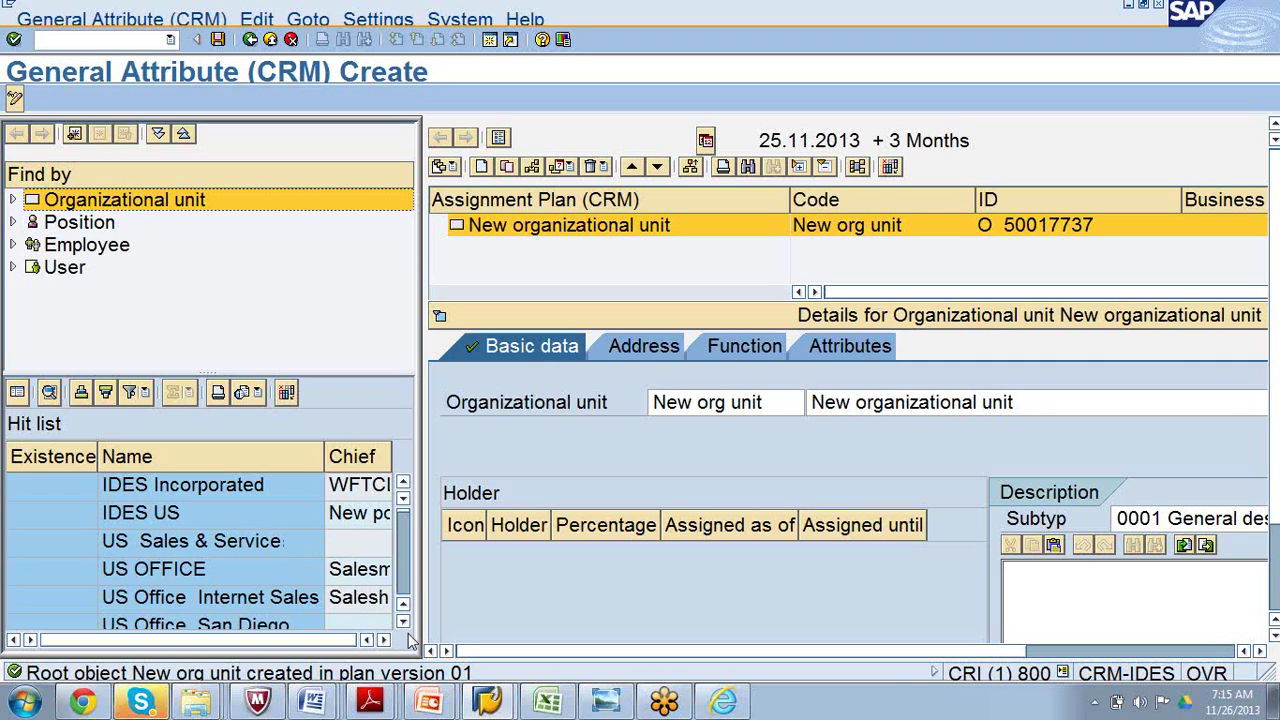
Look through the organizational units in the hit list, down to IDES DE and back up to IDES Incorporated.
{"action": "left_click_drag", "start_coordinate": [405, 624], "coordinate": [404, 624]}
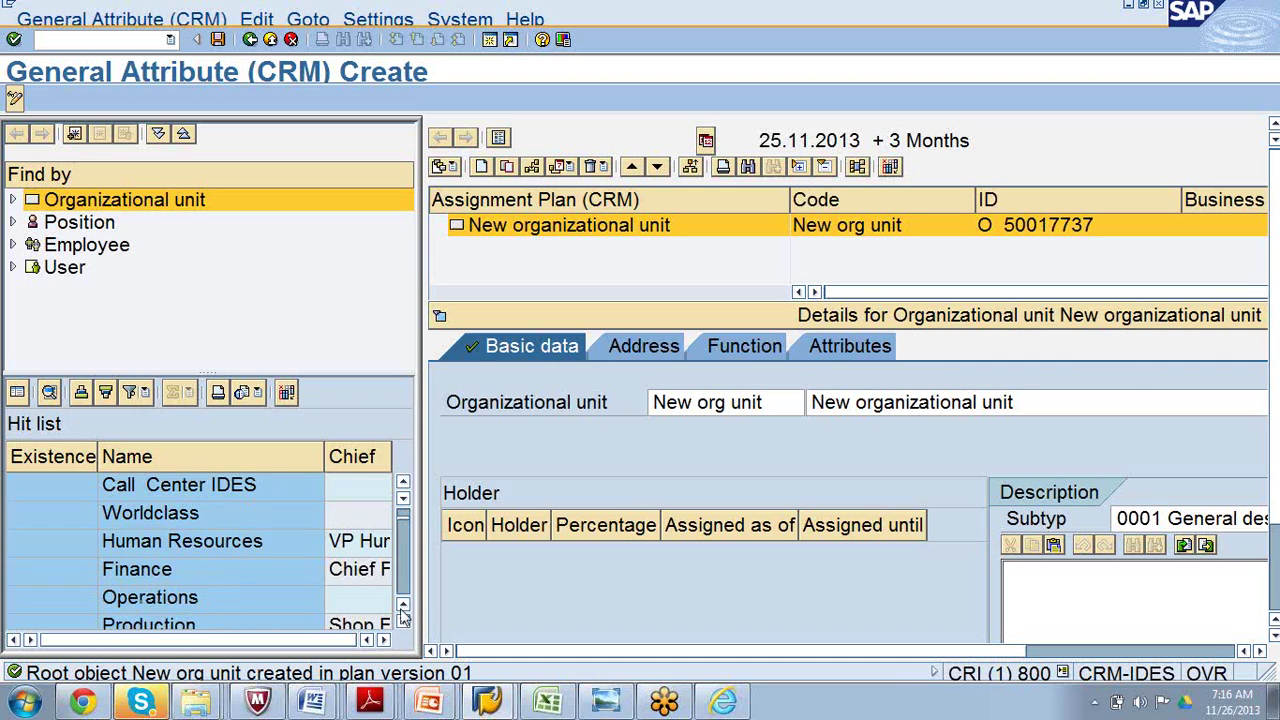
{"action": "left_click", "coordinate": [295, 596]}
{"action": "key", "text": "Down"}
{"action": "key", "text": "Down"}
{"action": "key", "text": "Down"}
{"action": "key", "text": "Down"}
{"action": "key", "text": "Down"}
{"action": "key", "text": "Down"}
{"action": "key", "text": "Down"}
{"action": "key", "text": "Down"}
{"action": "key", "text": "Down"}
{"action": "key", "text": "Down"}
{"action": "key", "text": "Down"}
{"action": "key", "text": "Down"}
{"action": "key", "text": "Down"}
{"action": "key", "text": "Down"}
{"action": "key", "text": "Down"}
{"action": "key", "text": "Down"}
{"action": "key", "text": "Down"}
{"action": "key", "text": "Down"}
{"action": "key", "text": "Down"}
{"action": "key", "text": "Down"}
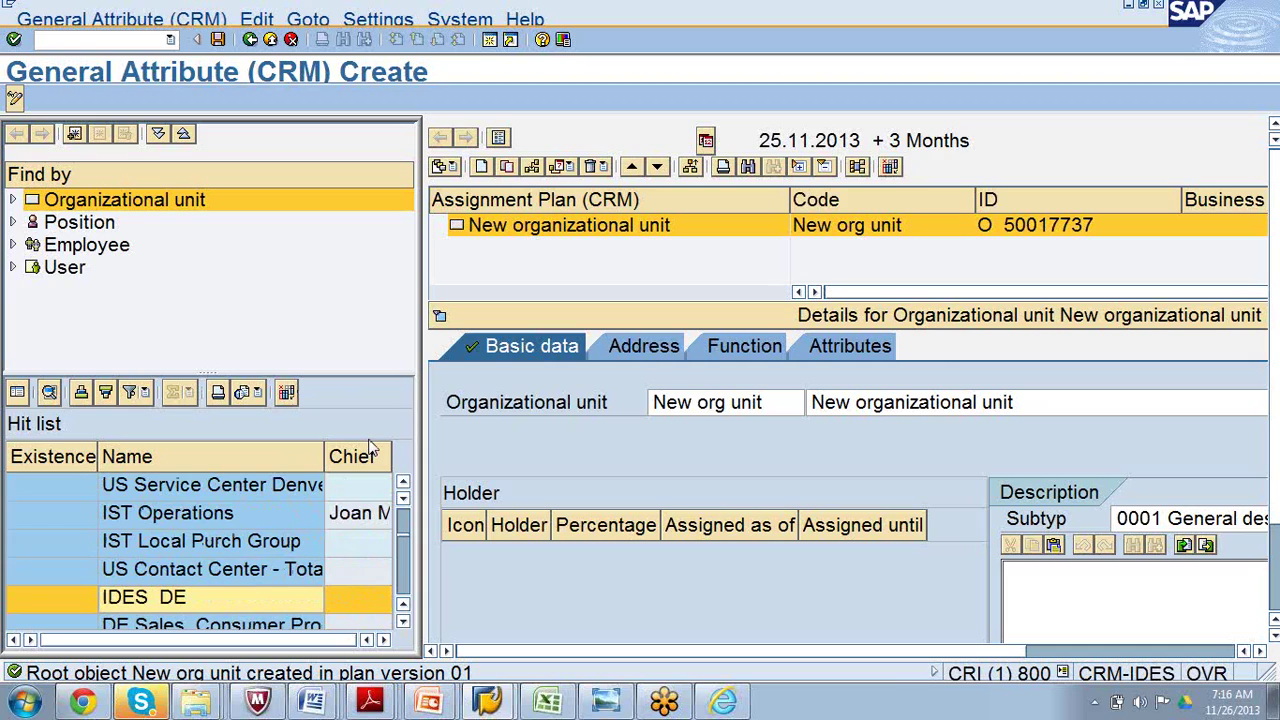
{"action": "key", "text": "Up"}
{"action": "key", "text": "Up"}
{"action": "key", "text": "Up"}
{"action": "key", "text": "Up"}
{"action": "key", "text": "Up"}
{"action": "key", "text": "Up"}
{"action": "key", "text": "Up"}
{"action": "key", "text": "Up"}
{"action": "key", "text": "Up"}
{"action": "key", "text": "Up"}
{"action": "key", "text": "Up"}
{"action": "key", "text": "Up"}
{"action": "key", "text": "Up"}
{"action": "key", "text": "Up"}
{"action": "key", "text": "Up"}
{"action": "key", "text": "Up"}
{"action": "key", "text": "Up"}
{"action": "key", "text": "Up"}
{"action": "key", "text": "Up"}
{"action": "key", "text": "Up"}
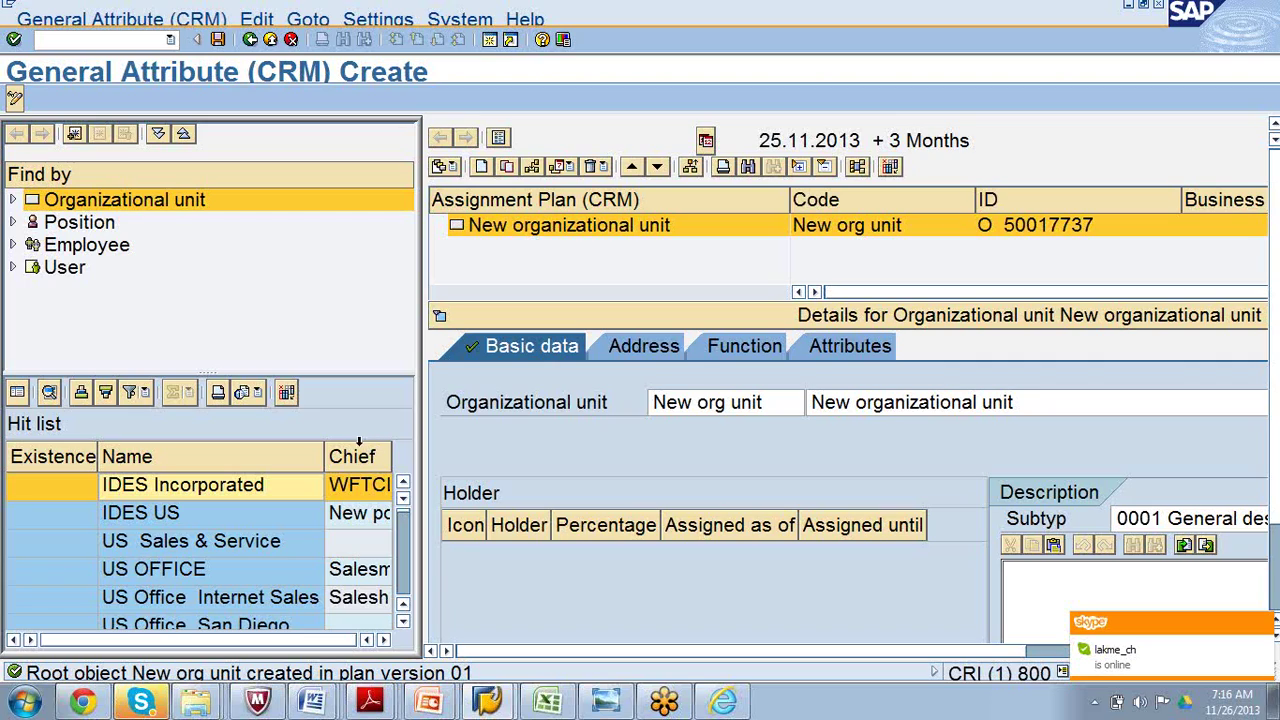
Show IDES Incorporated's full assignment plan and compare it with the organizational model figure in CR100_EN_Col95[1] BC.pdf in Adobe Reader.
{"action": "left_click", "coordinate": [239, 488]}
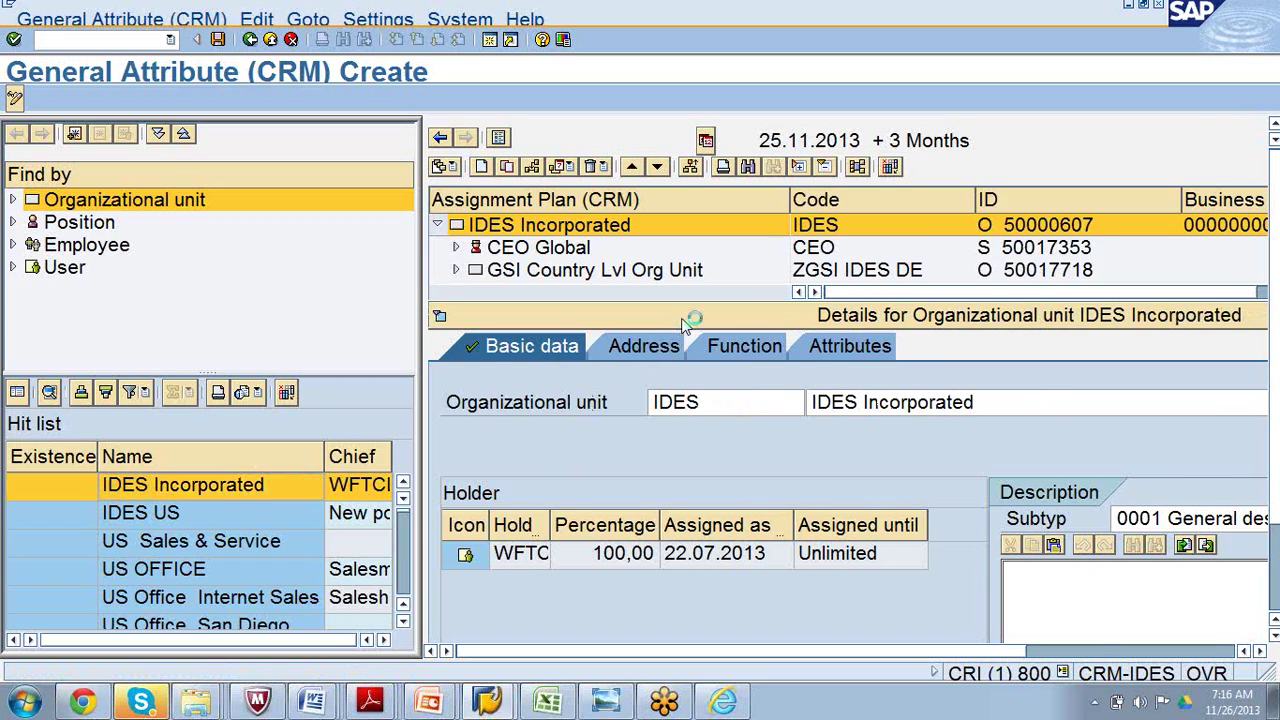
{"action": "left_click", "coordinate": [684, 326]}
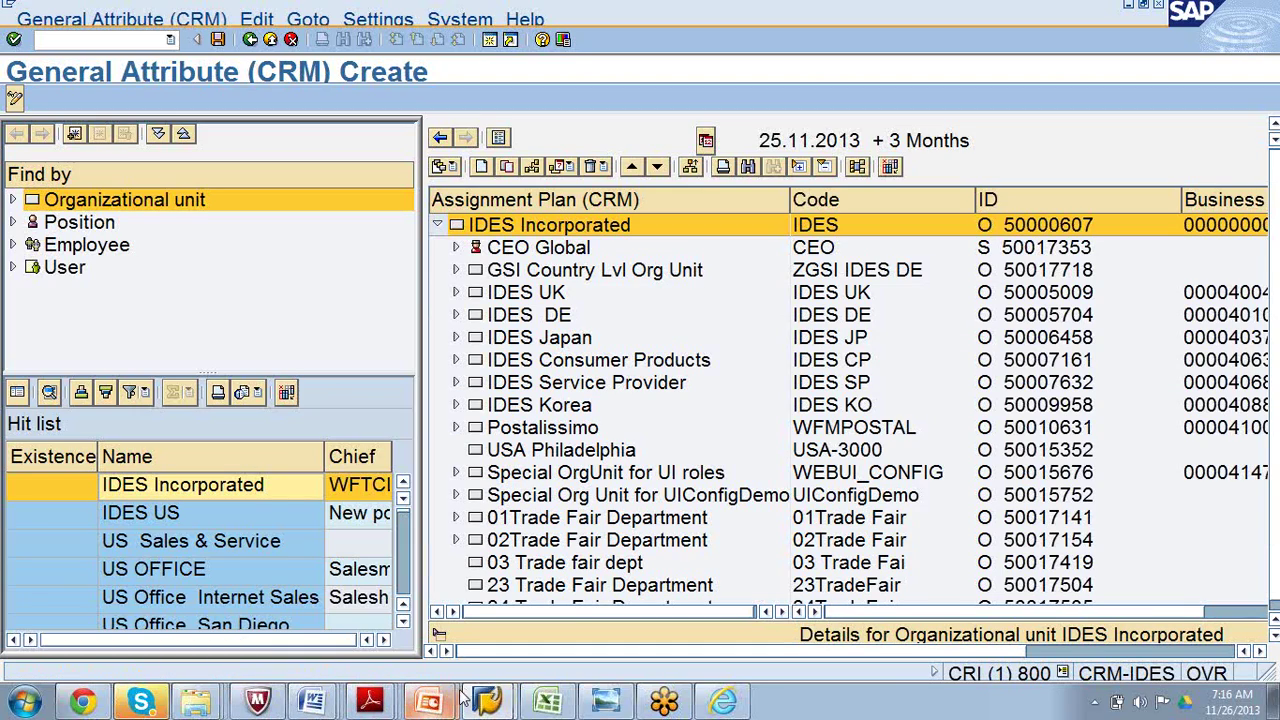
{"action": "right_click", "coordinate": [370, 700]}
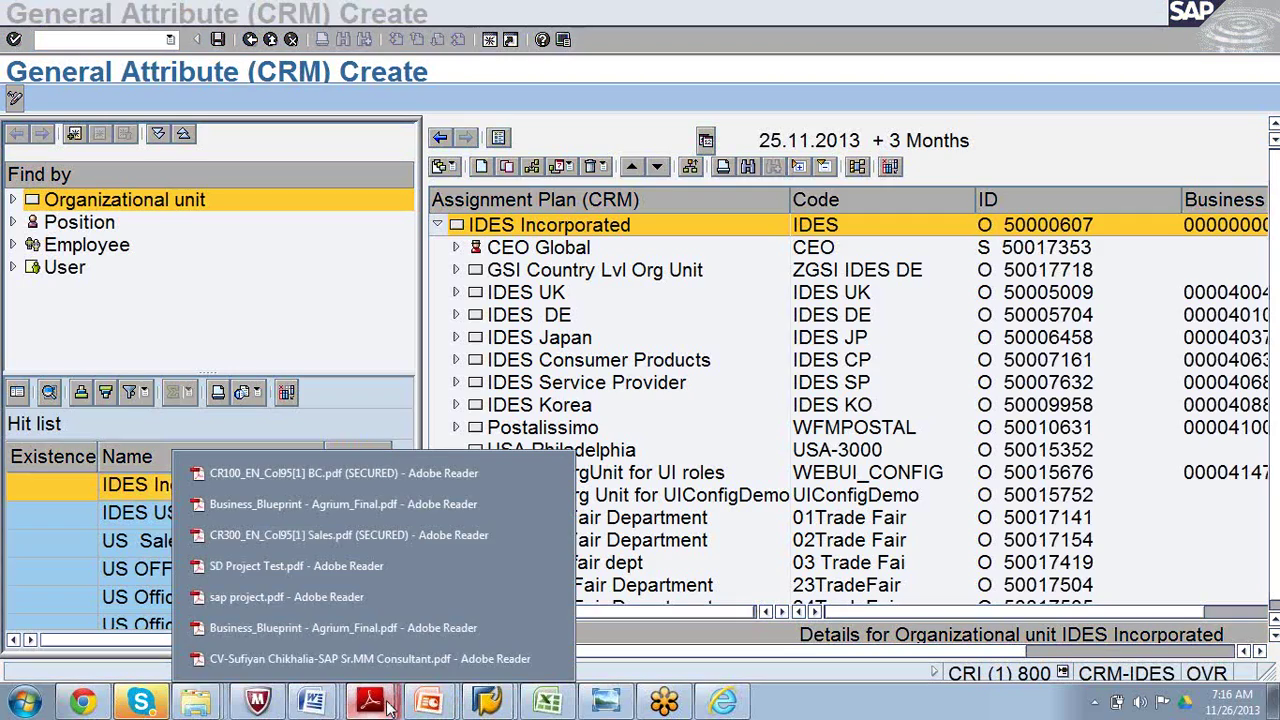
{"action": "left_click", "coordinate": [425, 475]}
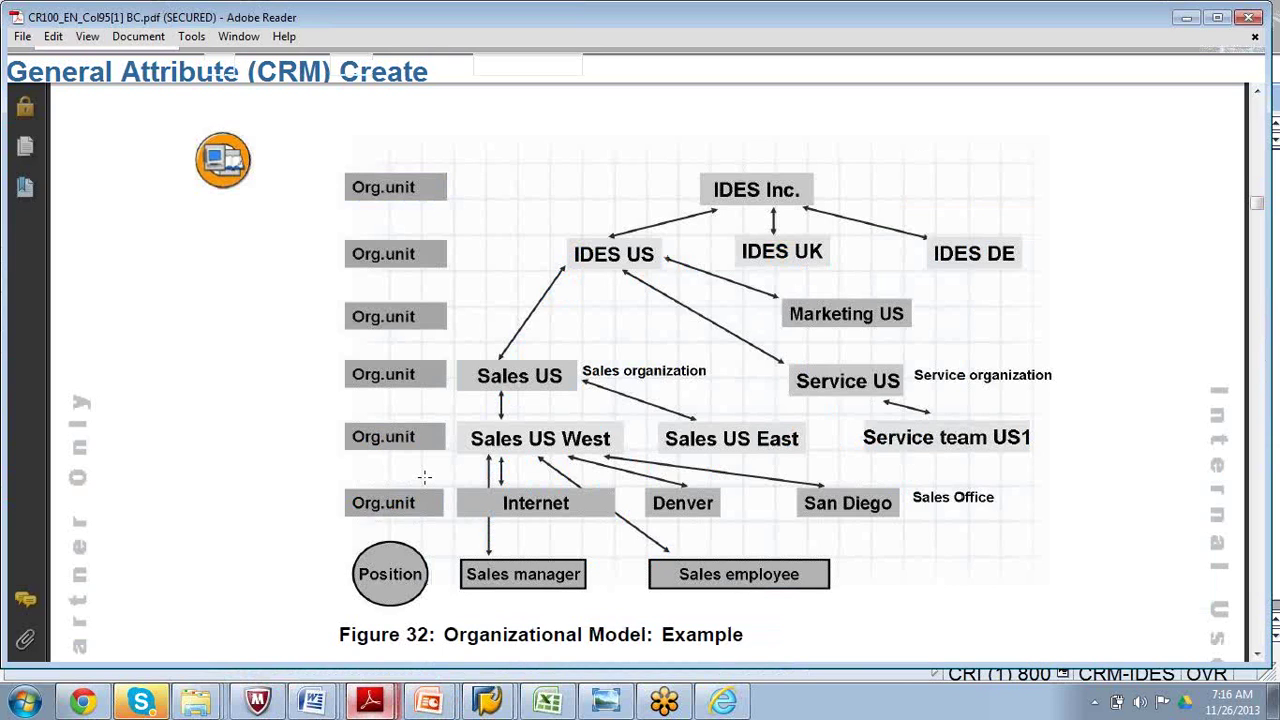
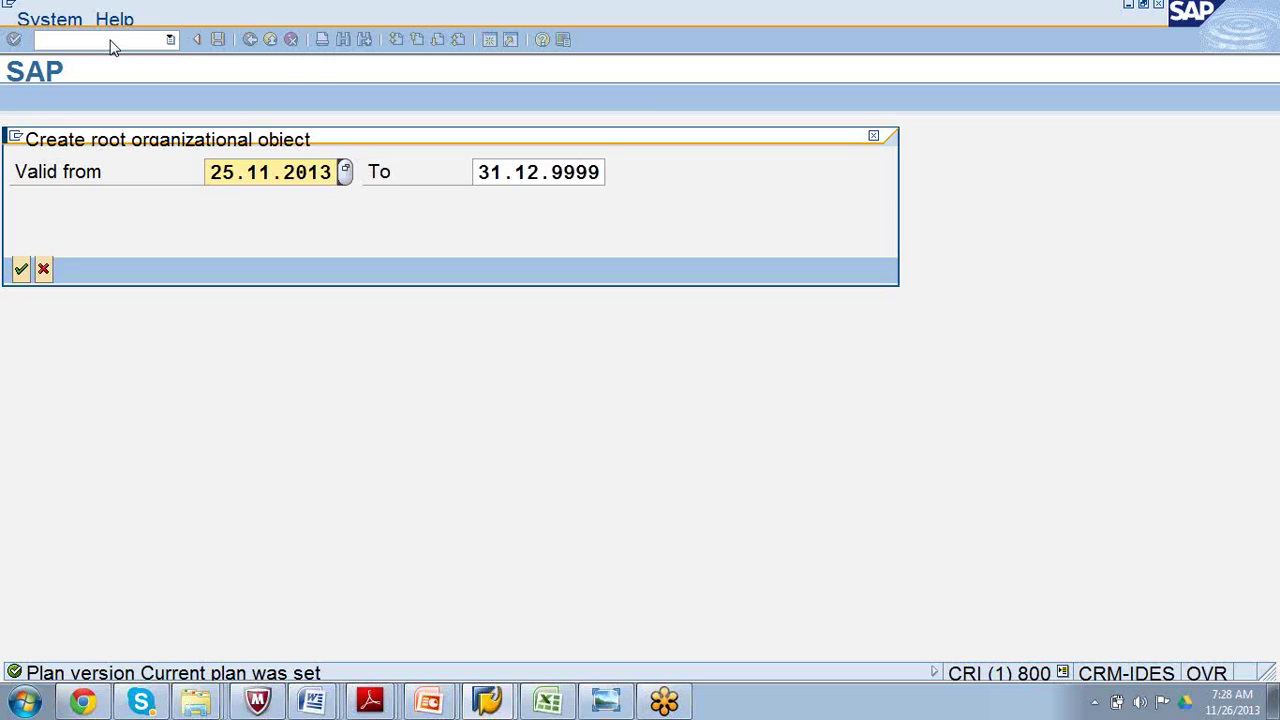
Create the root organizational object with a validity from 25.11.2013 to 25.11.2014.
{"action": "left_click", "coordinate": [333, 175]}
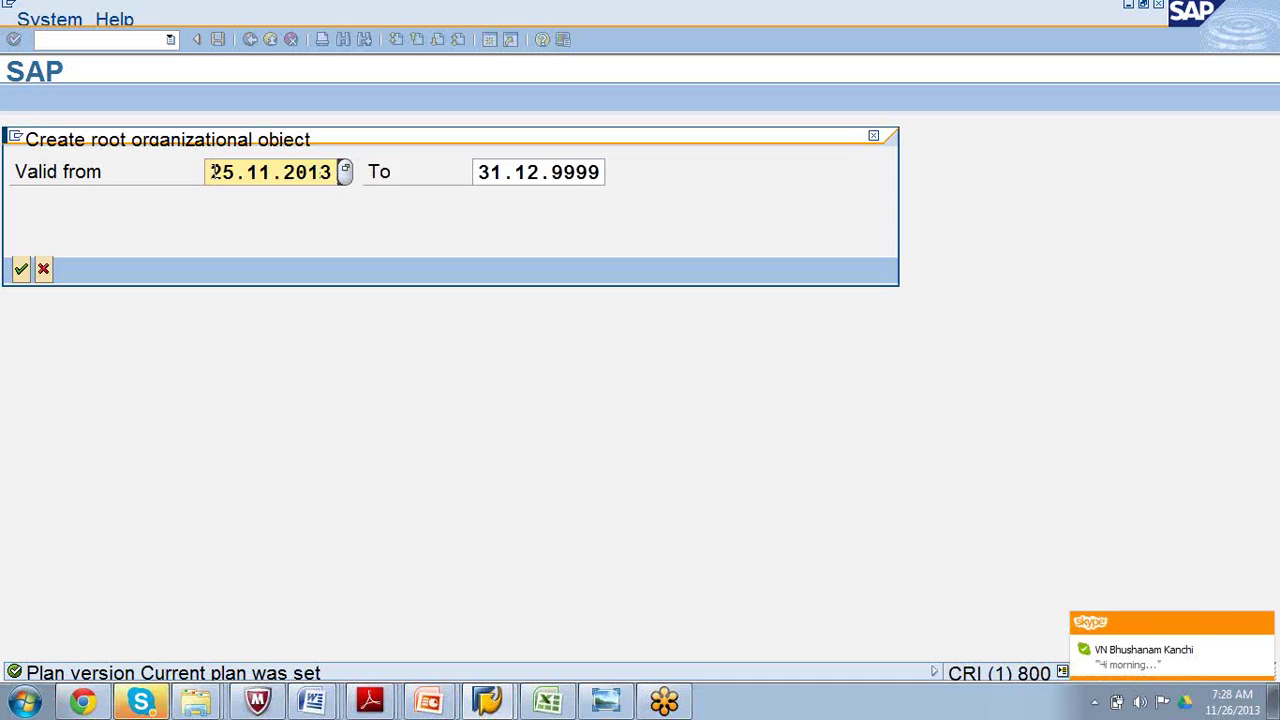
{"action": "left_click_drag", "start_coordinate": [211, 172], "coordinate": [351, 194]}
{"action": "key", "text": "ctrl+c"}
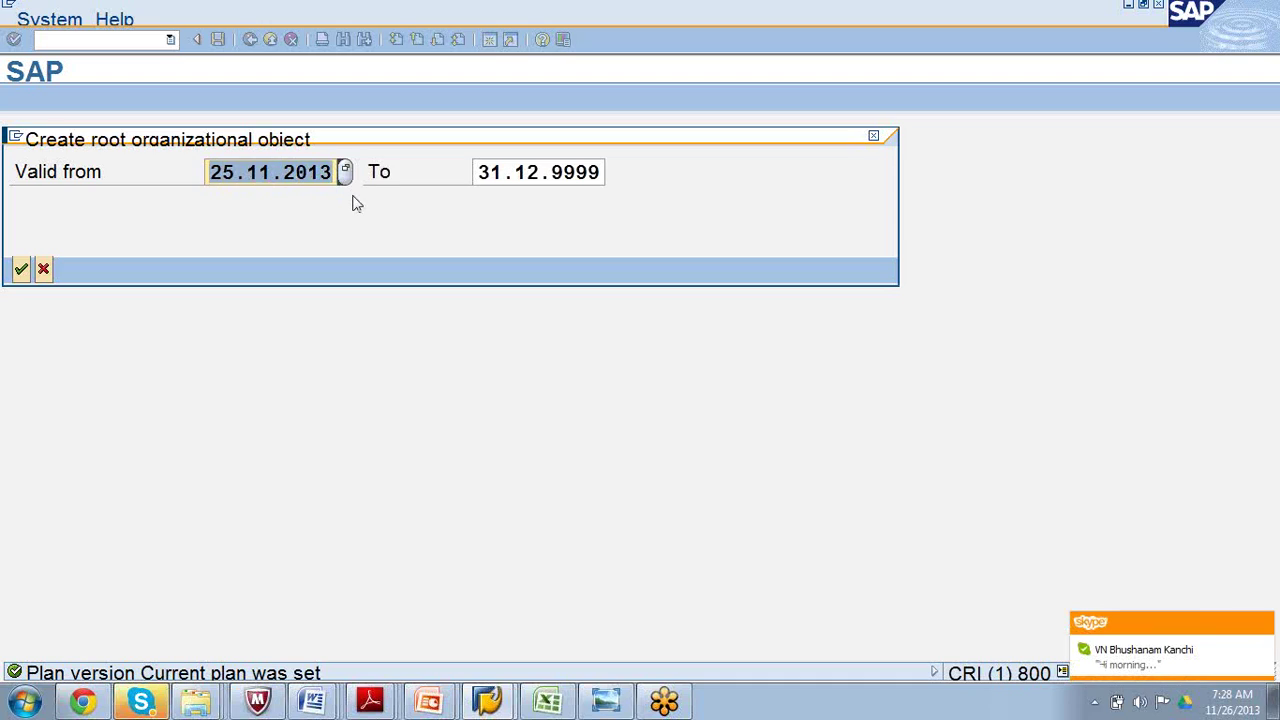
{"action": "left_click", "coordinate": [353, 203]}
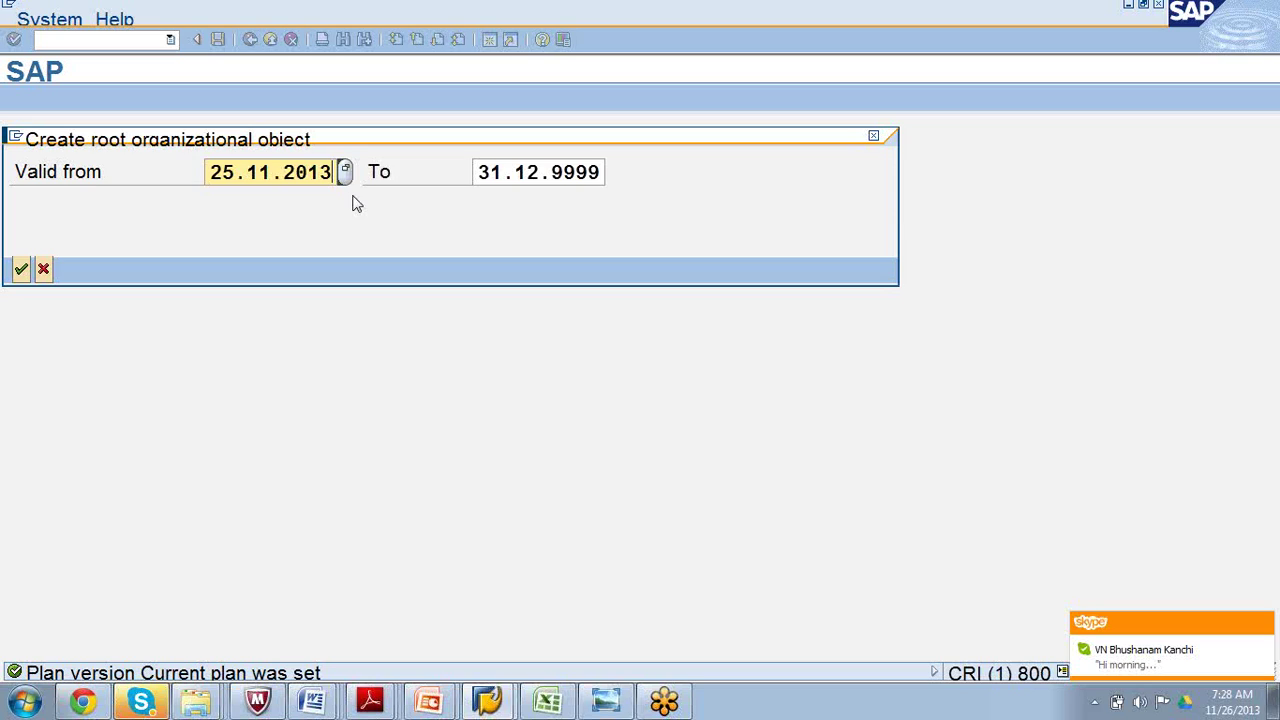
{"action": "left_click_drag", "start_coordinate": [477, 172], "coordinate": [698, 186]}
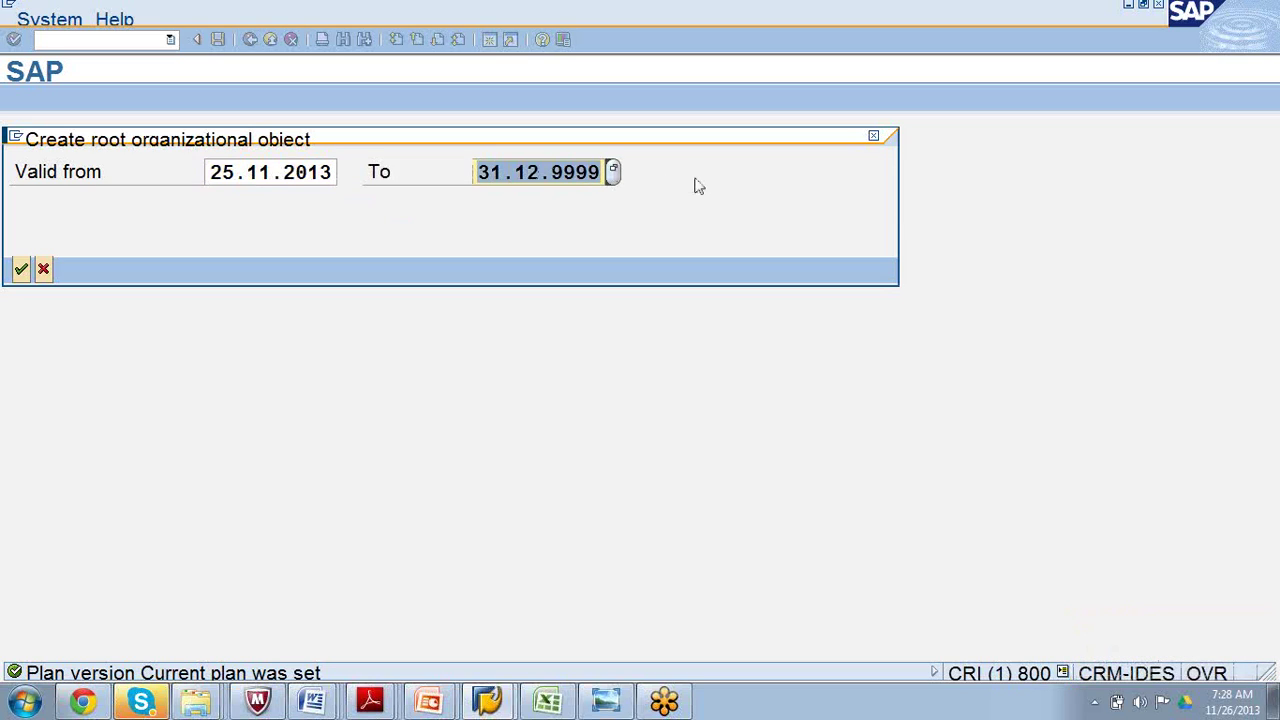
{"action": "key", "text": "ctrl+v"}
{"action": "key", "text": "BackSpace"}
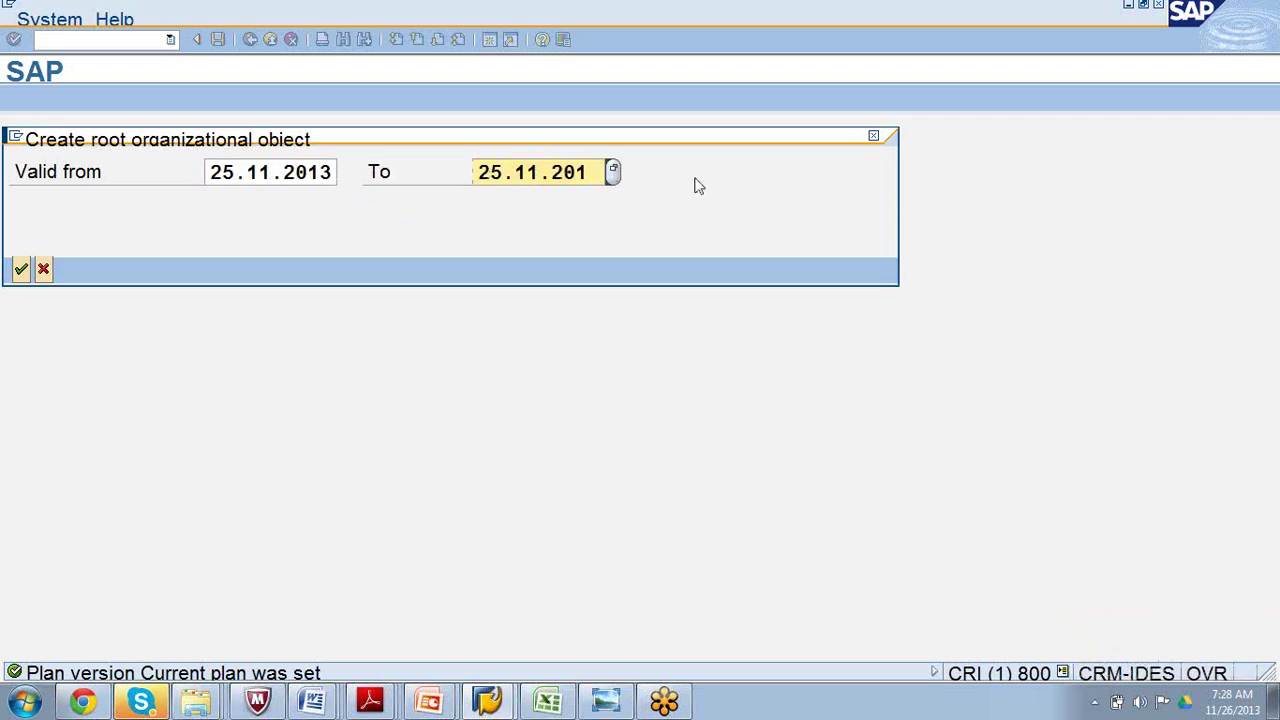
{"action": "type", "text": "4"}
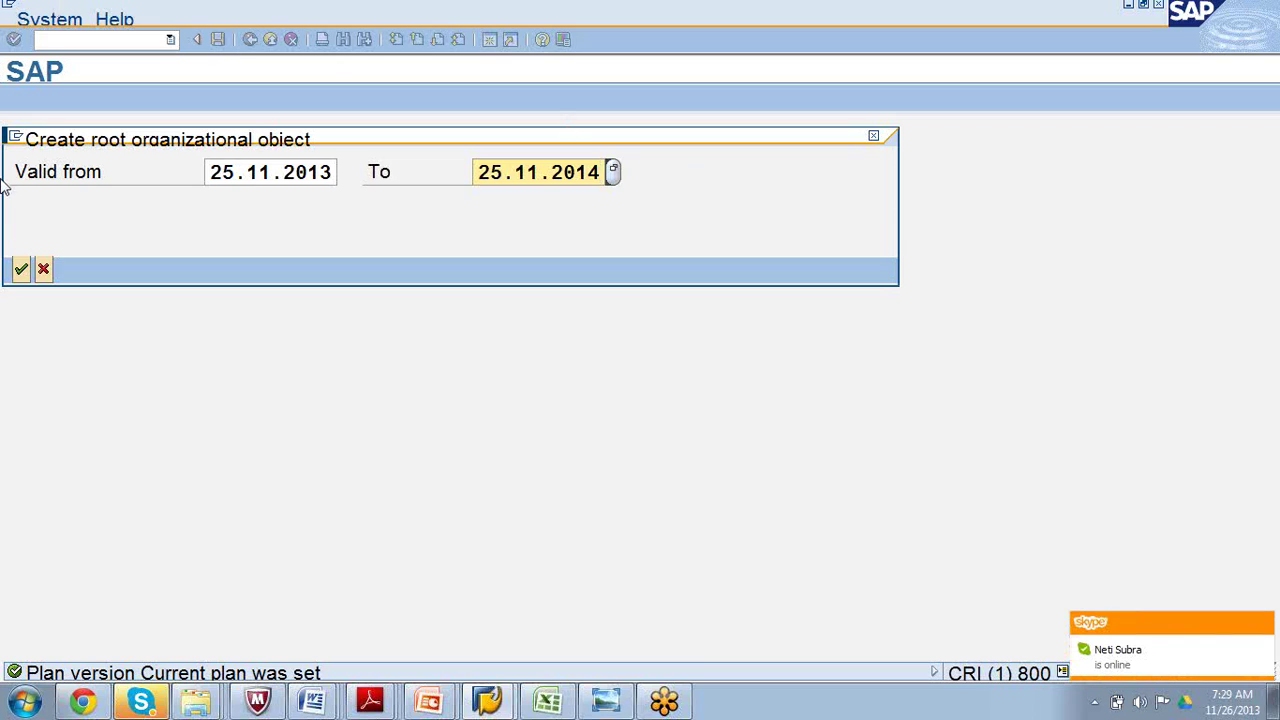
{"action": "left_click", "coordinate": [21, 271]}
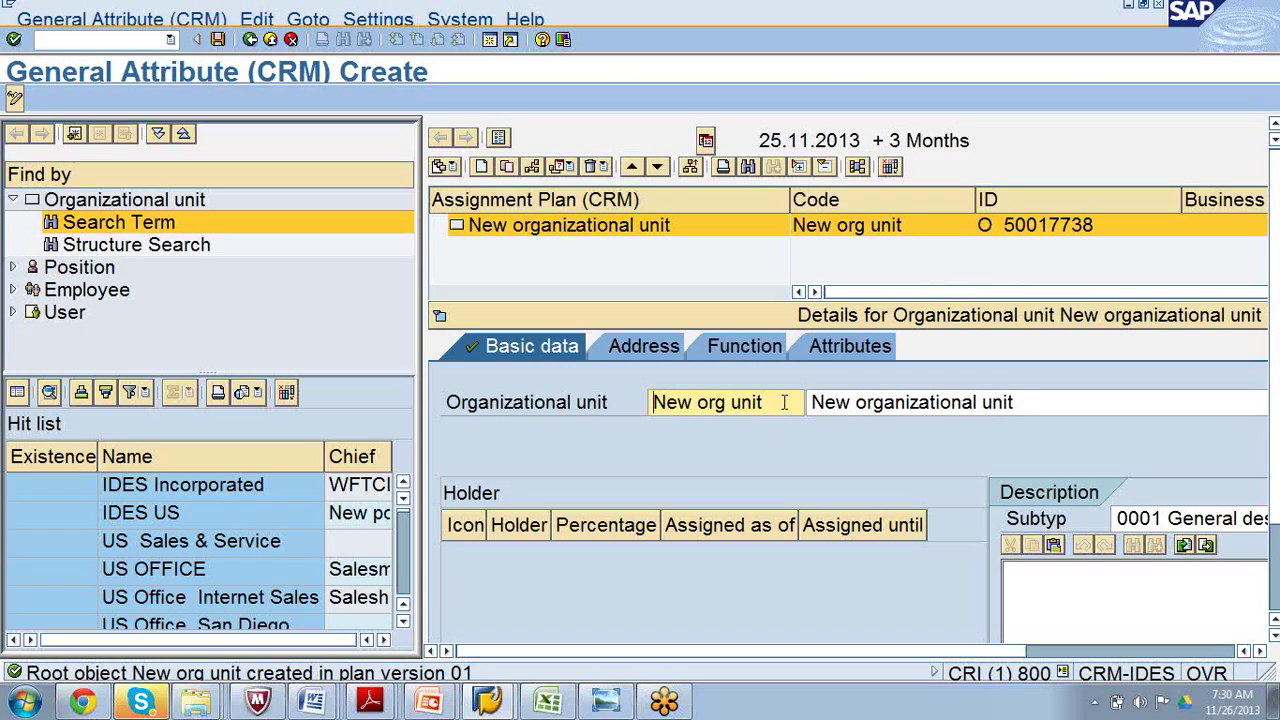
Replace the new organizational unit's short code with IDES Telecom.
{"action": "key", "text": "BackSpace"}
{"action": "key", "text": "BackSpace"}
{"action": "key", "text": "BackSpace"}
{"action": "key", "text": "BackSpace"}
{"action": "key", "text": "BackSpace"}
{"action": "key", "text": "BackSpace"}
{"action": "key", "text": "BackSpace"}
{"action": "key", "text": "BackSpace"}
{"action": "key", "text": "BackSpace"}
{"action": "key", "text": "BackSpace"}
{"action": "key", "text": "BackSpace"}
{"action": "key", "text": "BackSpace"}
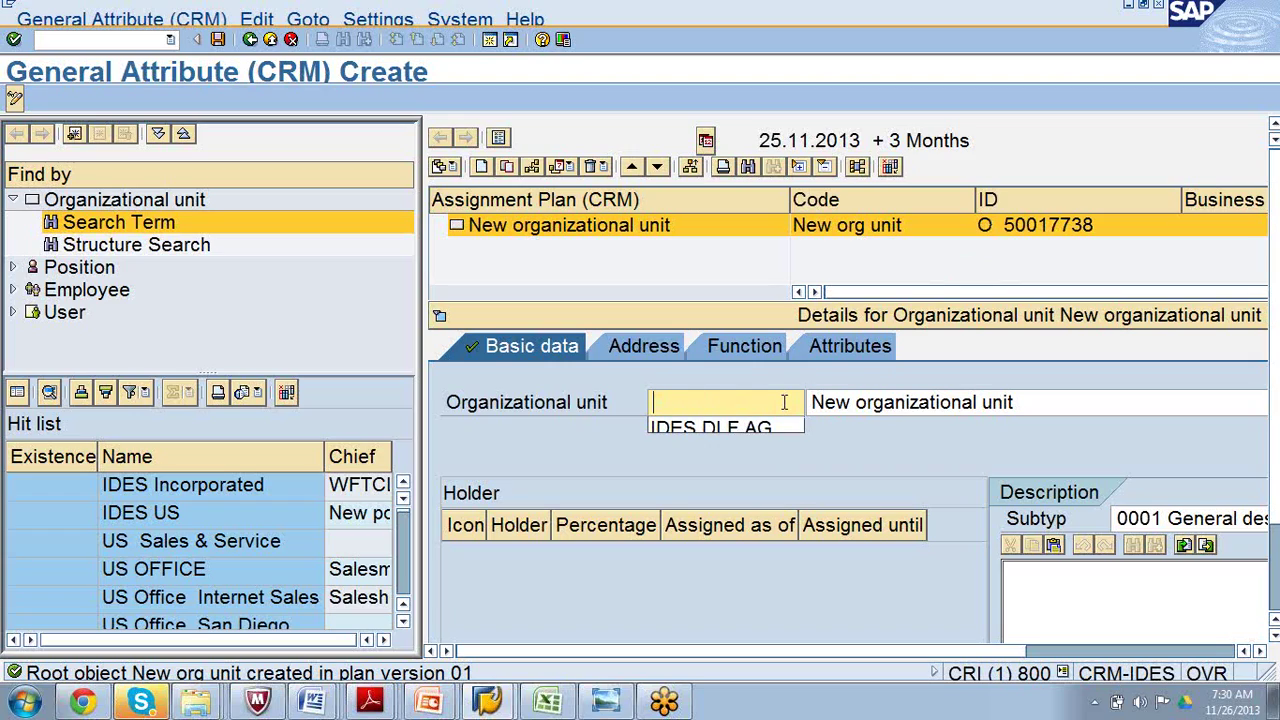
{"action": "type", "text": "IDES"}
{"action": "type", "text": "Te"}
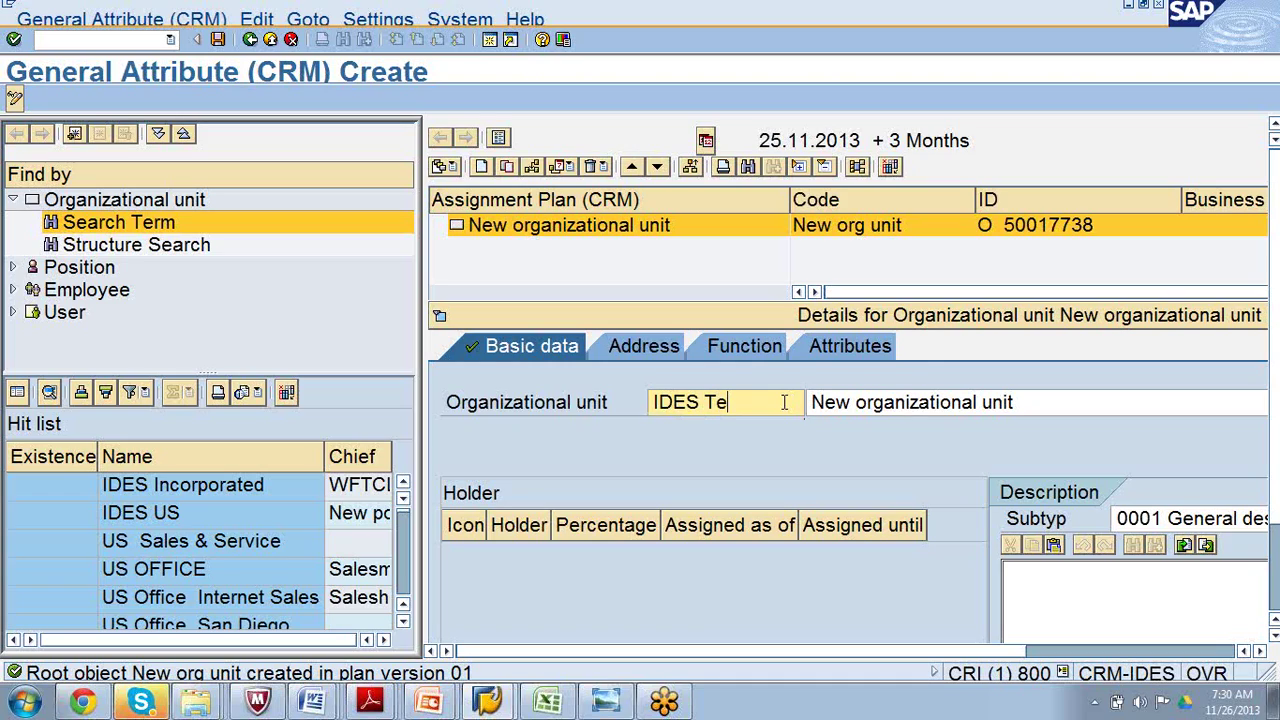
{"action": "type", "text": "lecom"}
Replace the new organizational unit's long description with IDES Telecom.
{"action": "left_click", "coordinate": [1056, 395]}
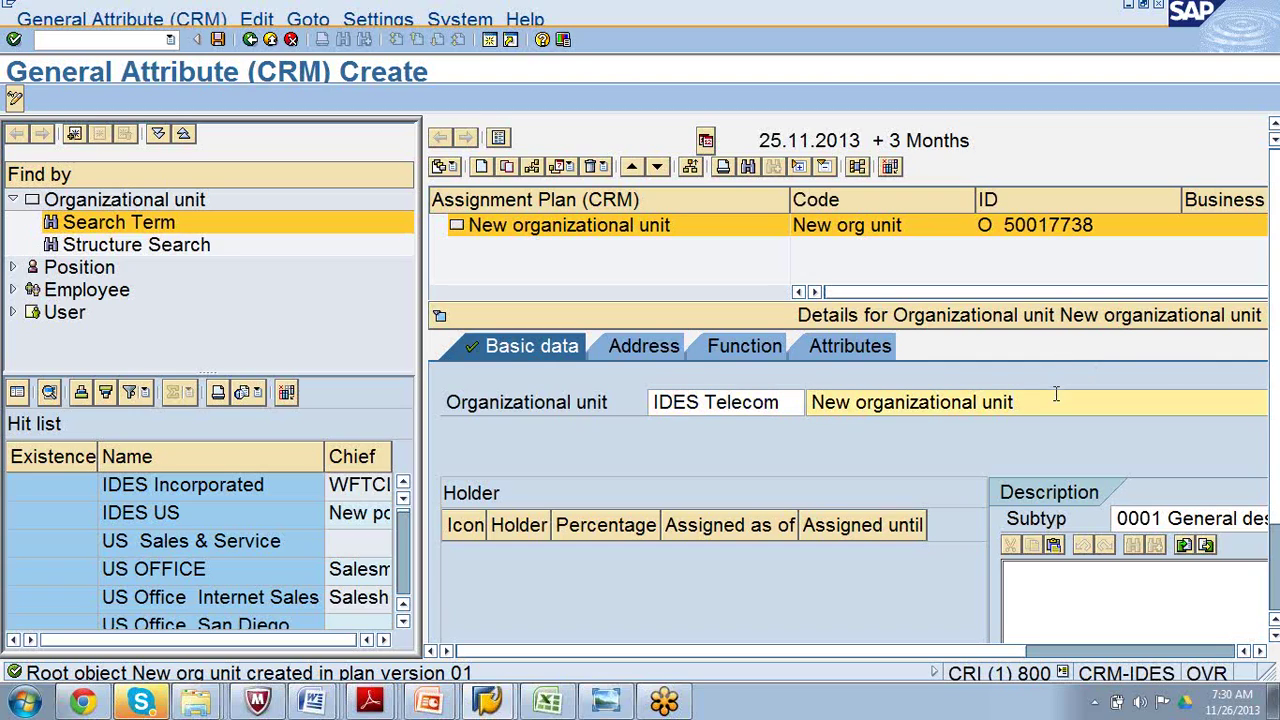
{"action": "key", "text": "BackSpace"}
{"action": "key", "text": "BackSpace"}
{"action": "key", "text": "BackSpace"}
{"action": "key", "text": "BackSpace"}
{"action": "key", "text": "BackSpace"}
{"action": "key", "text": "BackSpace"}
{"action": "key", "text": "BackSpace"}
{"action": "key", "text": "BackSpace"}
{"action": "key", "text": "BackSpace"}
{"action": "key", "text": "BackSpace"}
{"action": "key", "text": "BackSpace"}
{"action": "key", "text": "BackSpace"}
{"action": "key", "text": "BackSpace"}
{"action": "key", "text": "BackSpace"}
{"action": "key", "text": "BackSpace"}
{"action": "key", "text": "BackSpace"}
{"action": "key", "text": "BackSpace"}
{"action": "key", "text": "BackSpace"}
{"action": "key", "text": "BackSpace"}
{"action": "key", "text": "BackSpace"}
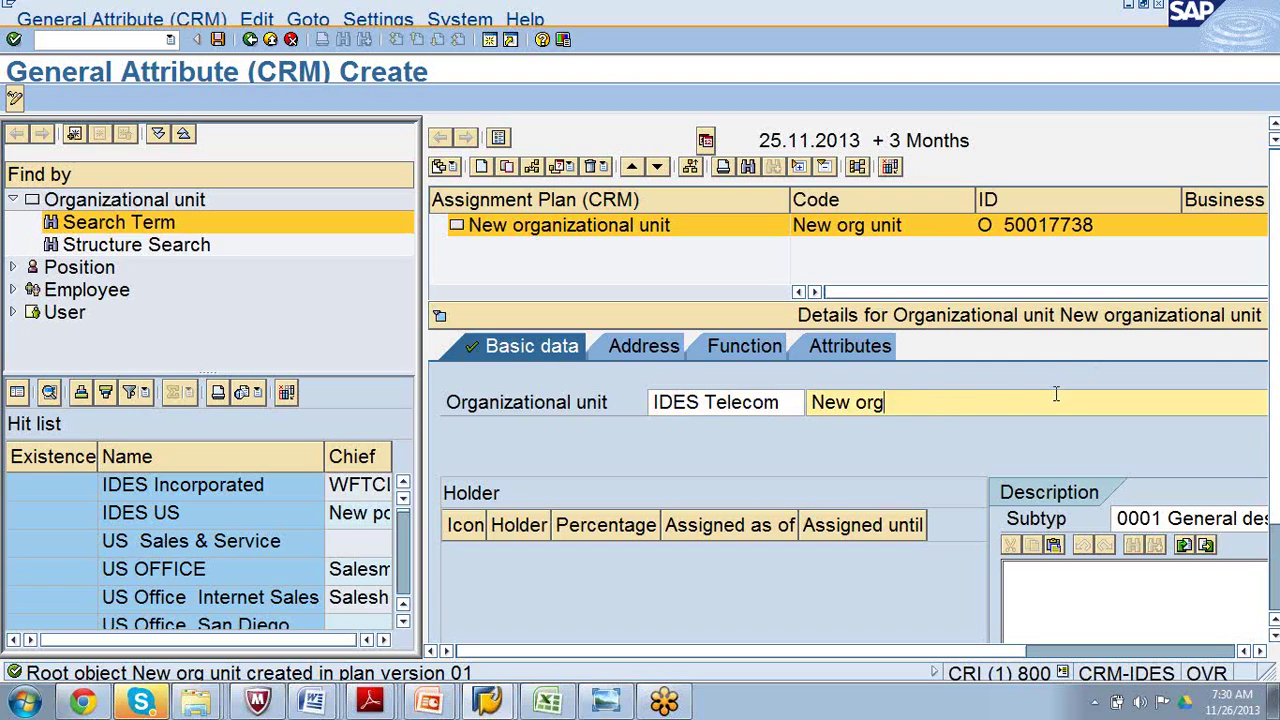
{"action": "type", "text": "IDES Tele"}
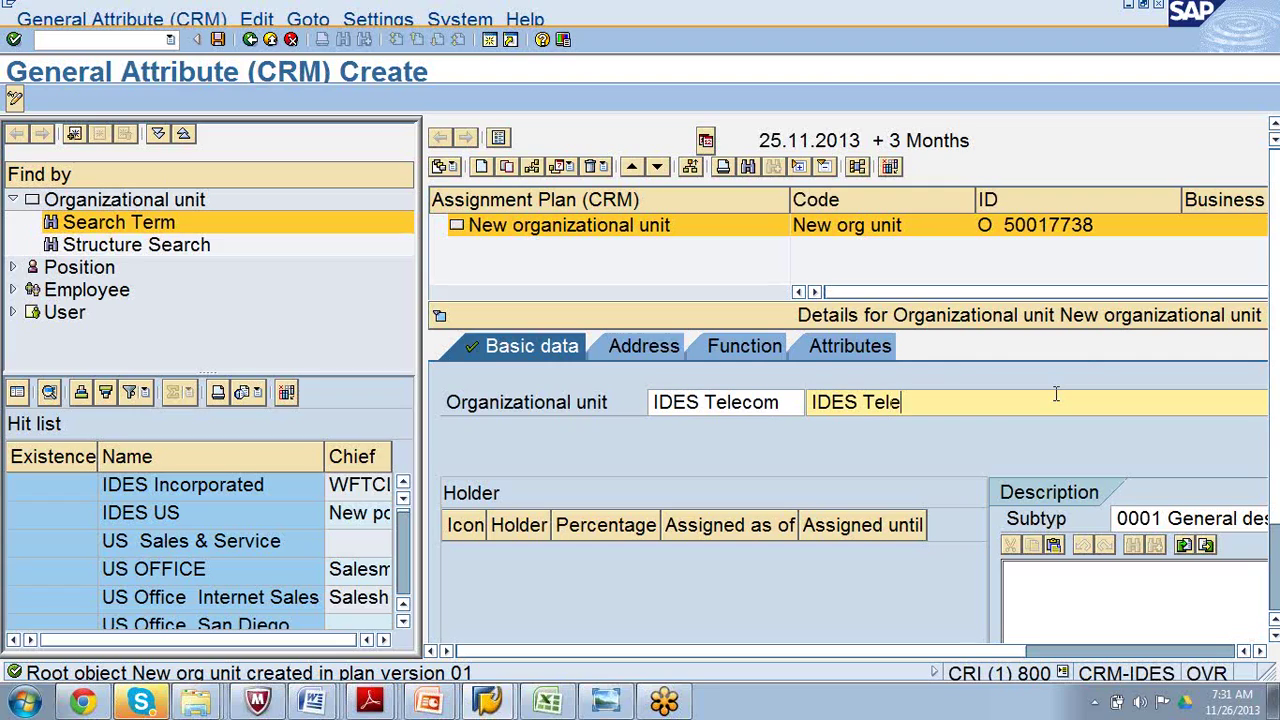
{"action": "type", "text": "com"}
Fill in both house number and street fields in the main address of IDES Telecom.
{"action": "left_click", "coordinate": [644, 346]}
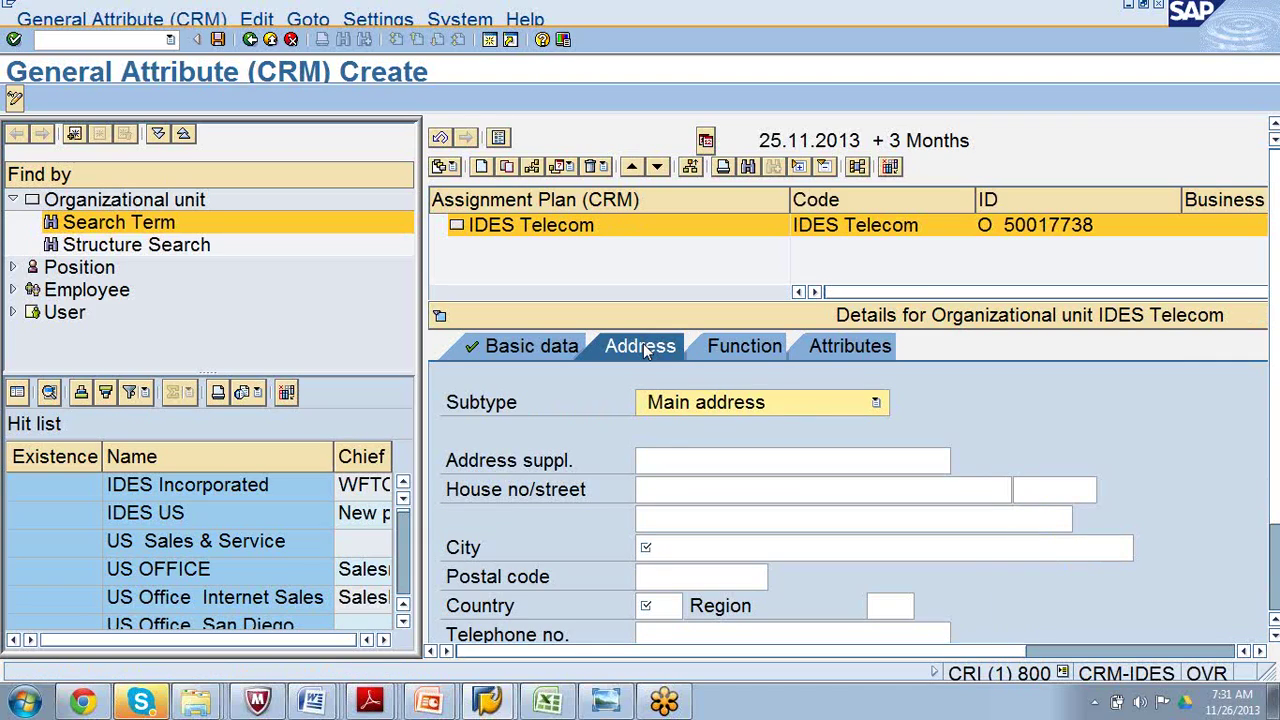
{"action": "left_click", "coordinate": [672, 492]}
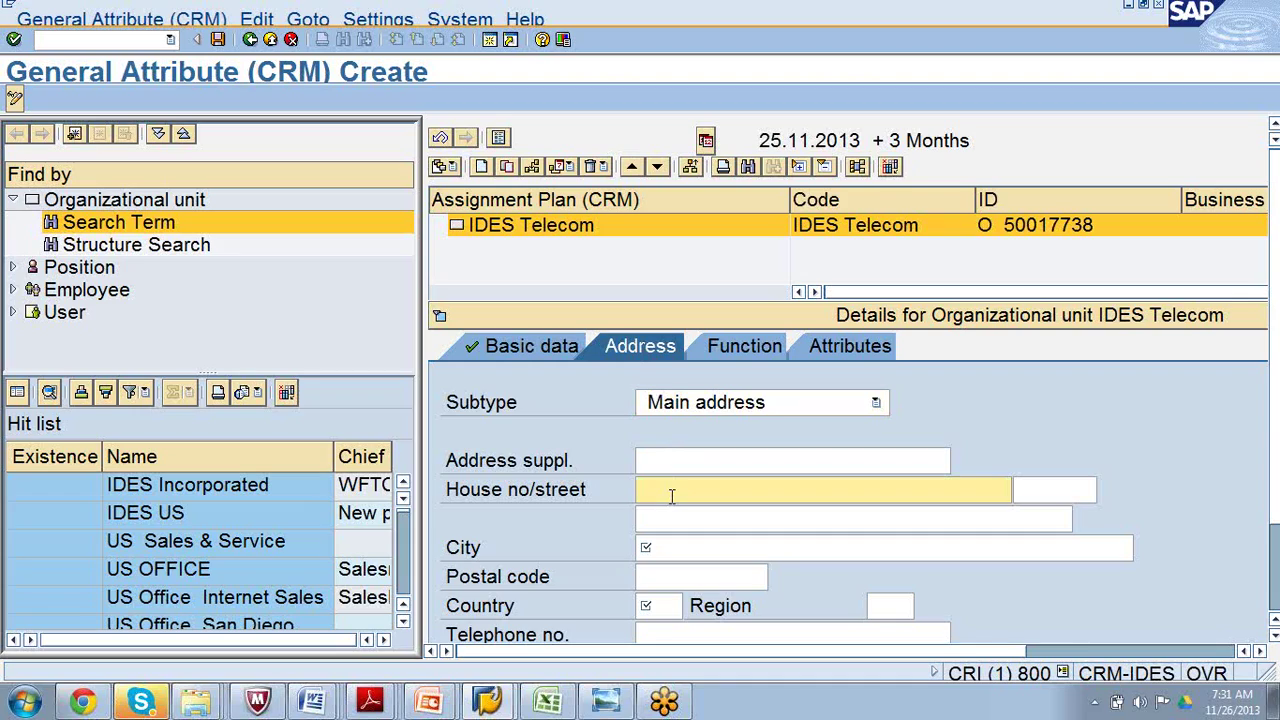
{"action": "type", "text": "191"}
{"action": "left_click", "coordinate": [1034, 490]}
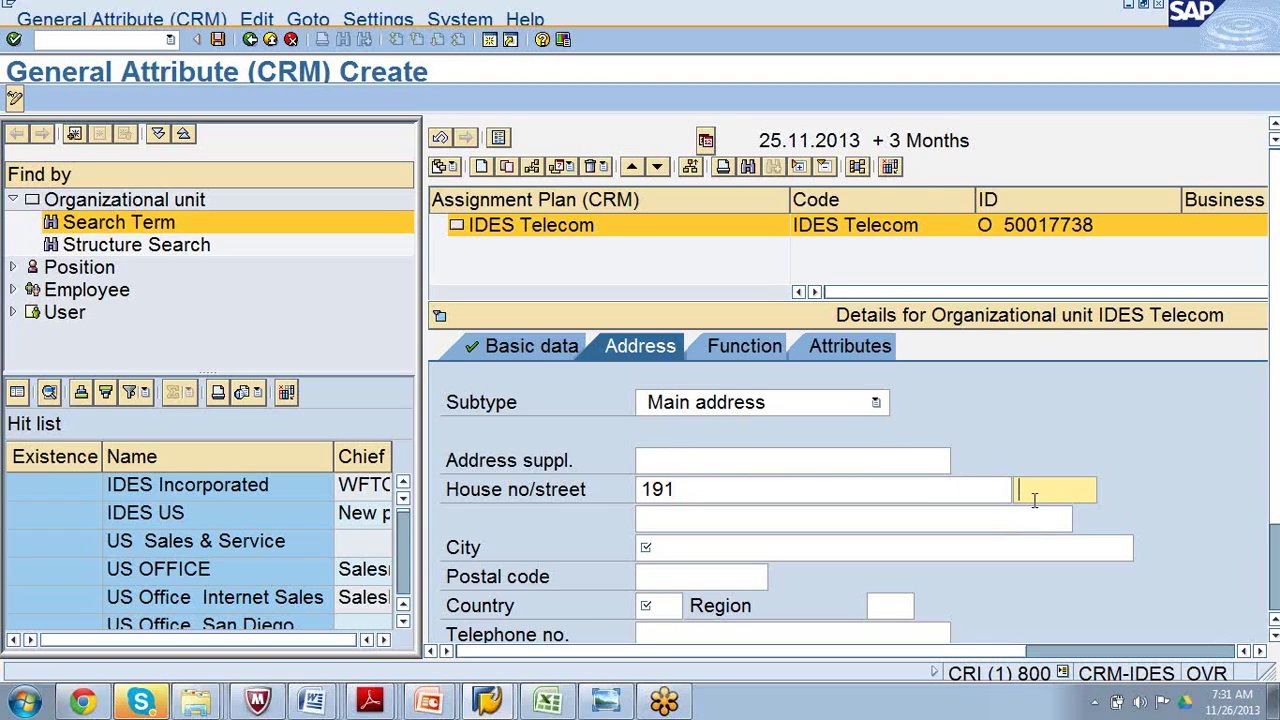
{"action": "type", "text": "Mak"}
{"action": "type", "text": "h"}
Complete the main address with the city, the postal code and the country DE.
{"action": "left_click", "coordinate": [712, 548]}
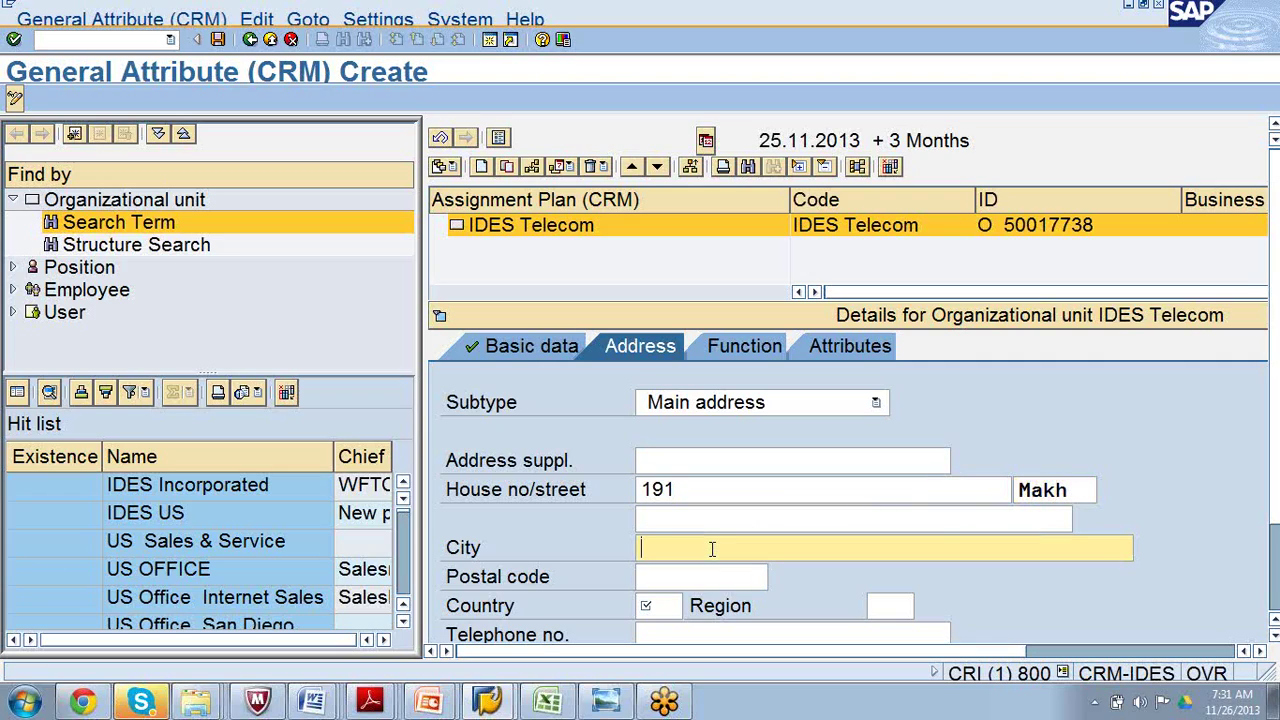
{"action": "type", "text": "Fra"}
{"action": "left_click", "coordinate": [699, 574]}
{"action": "left_click", "coordinate": [698, 576]}
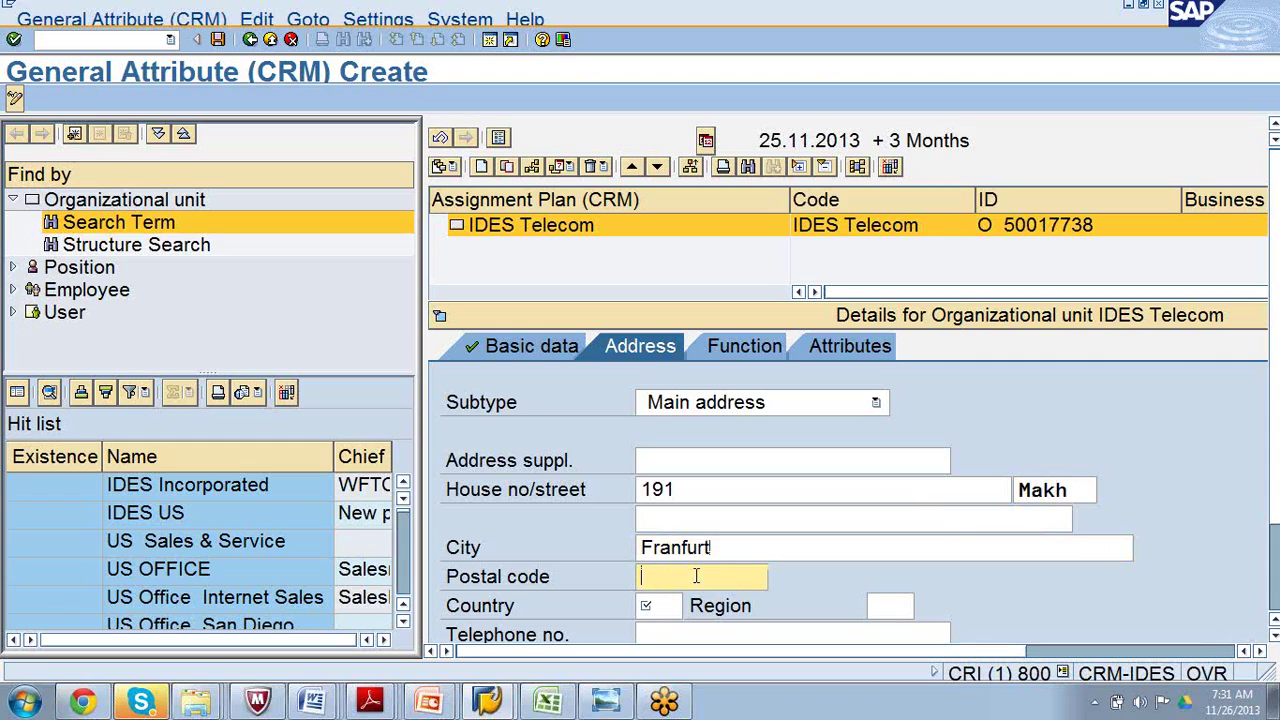
{"action": "type", "text": "12345"}
{"action": "left_click", "coordinate": [668, 608]}
{"action": "type", "text": "DE"}
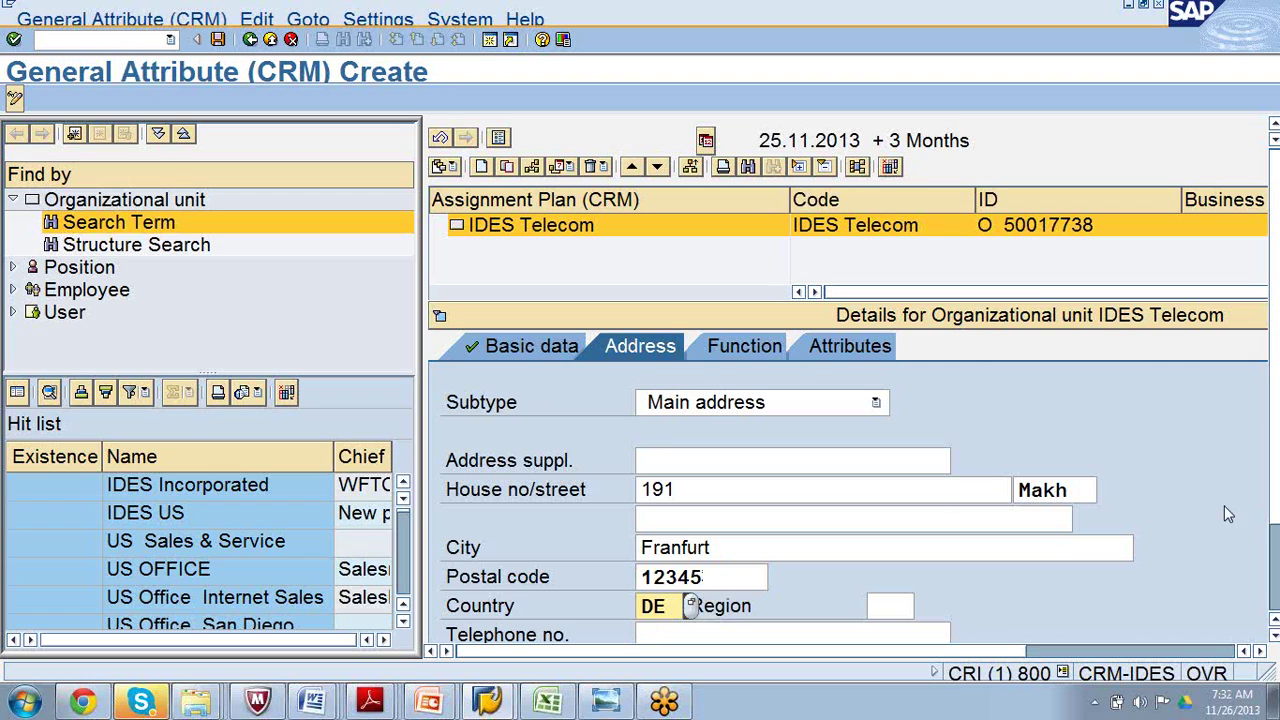
{"action": "scroll", "coordinate": [1277, 485], "scroll_direction": "down", "scroll_amount": 2}
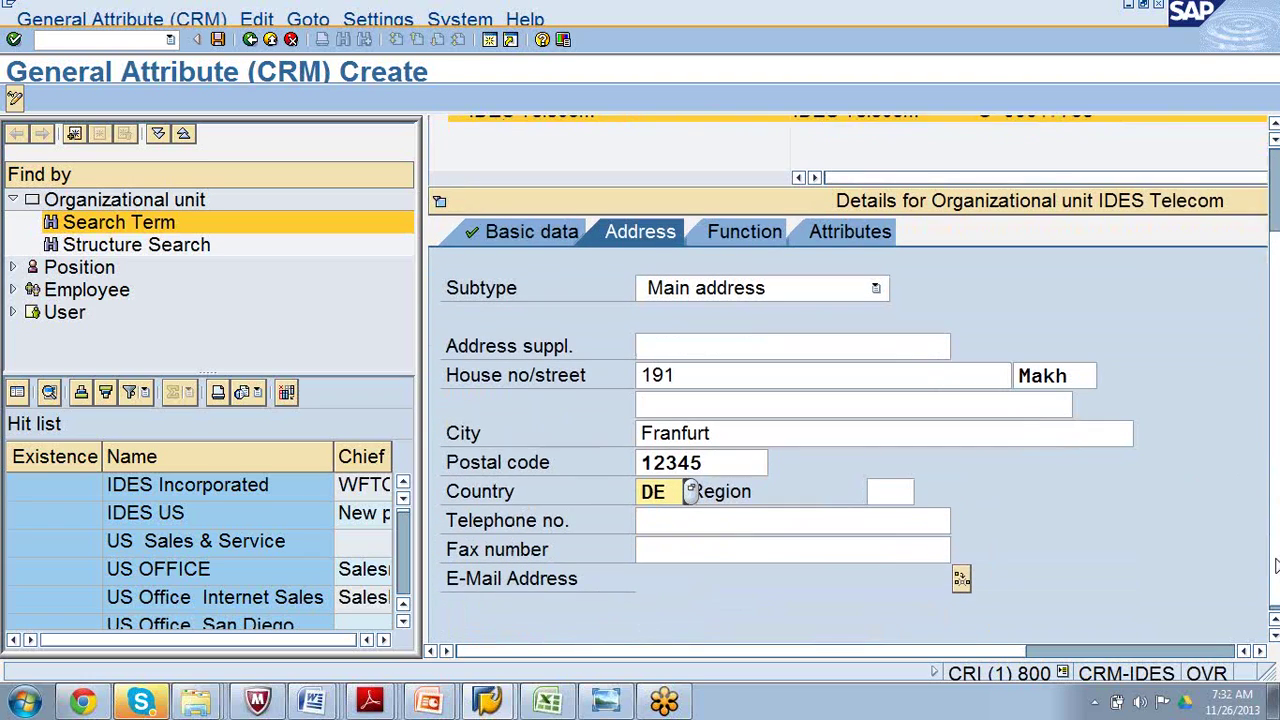
{"action": "scroll", "coordinate": [1267, 415], "scroll_direction": "up", "scroll_amount": 2}
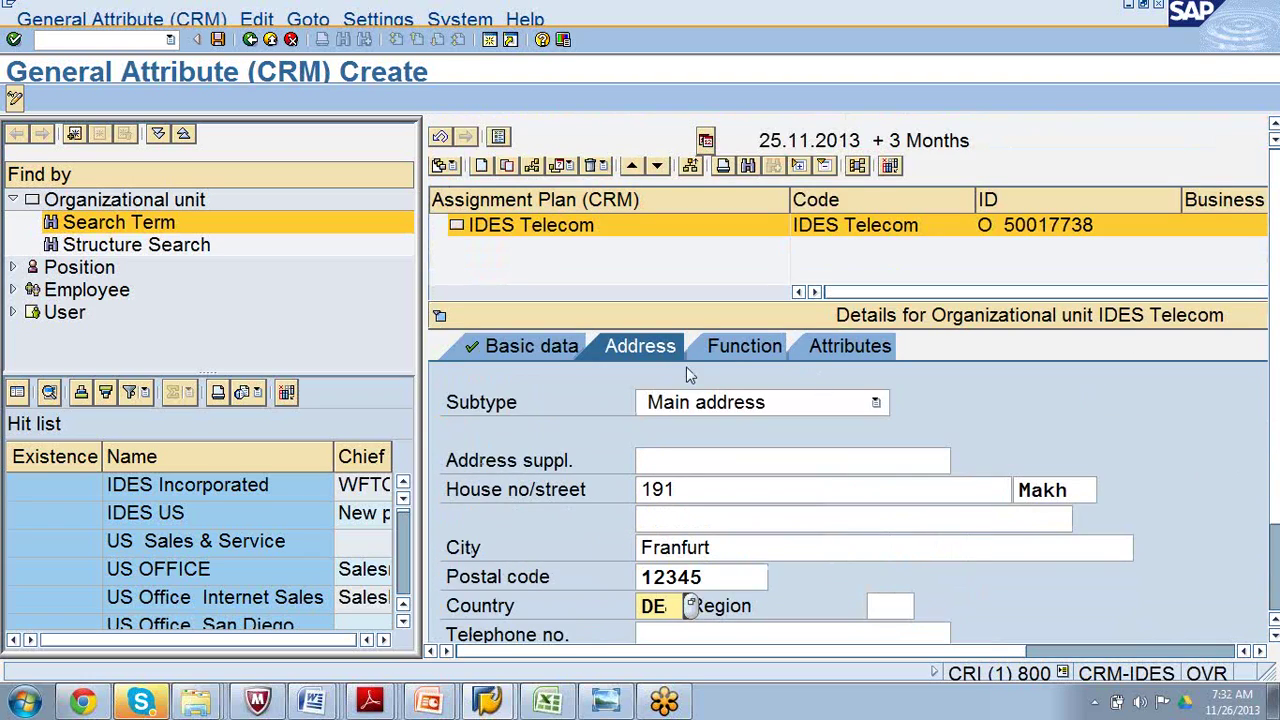
Assign the Sales organization function to IDES Telecom under the Sales scenario.
{"action": "left_click", "coordinate": [738, 346]}
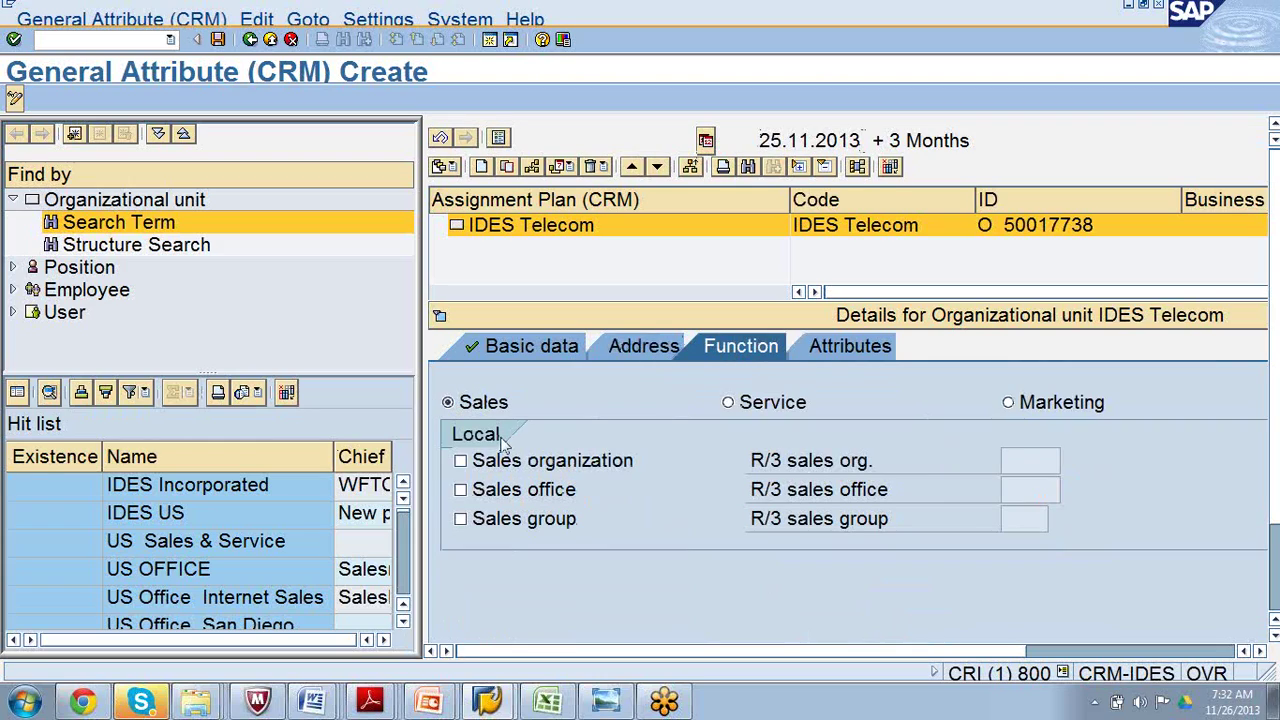
{"action": "left_click", "coordinate": [461, 464]}
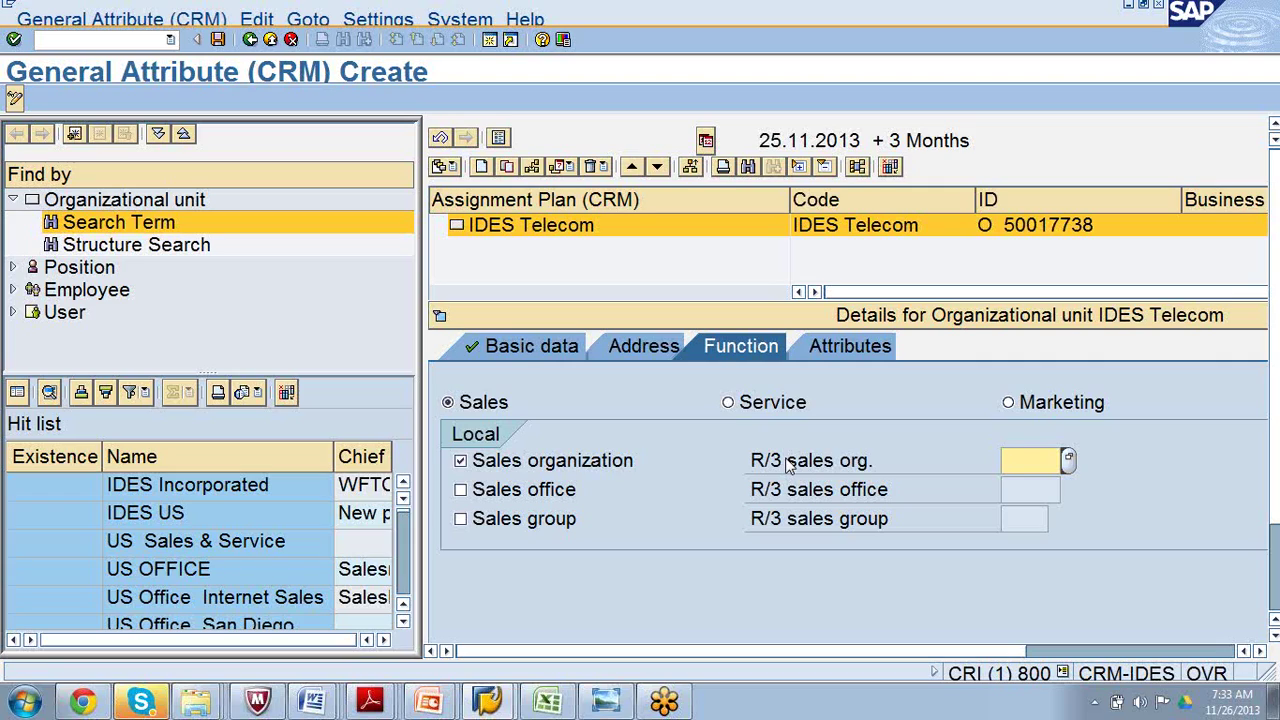
Check the possible entries for the R/3 sales org. and read the field's help on its meaning and dependencies.
{"action": "left_click", "coordinate": [1052, 460]}
{"action": "left_click", "coordinate": [1068, 460]}
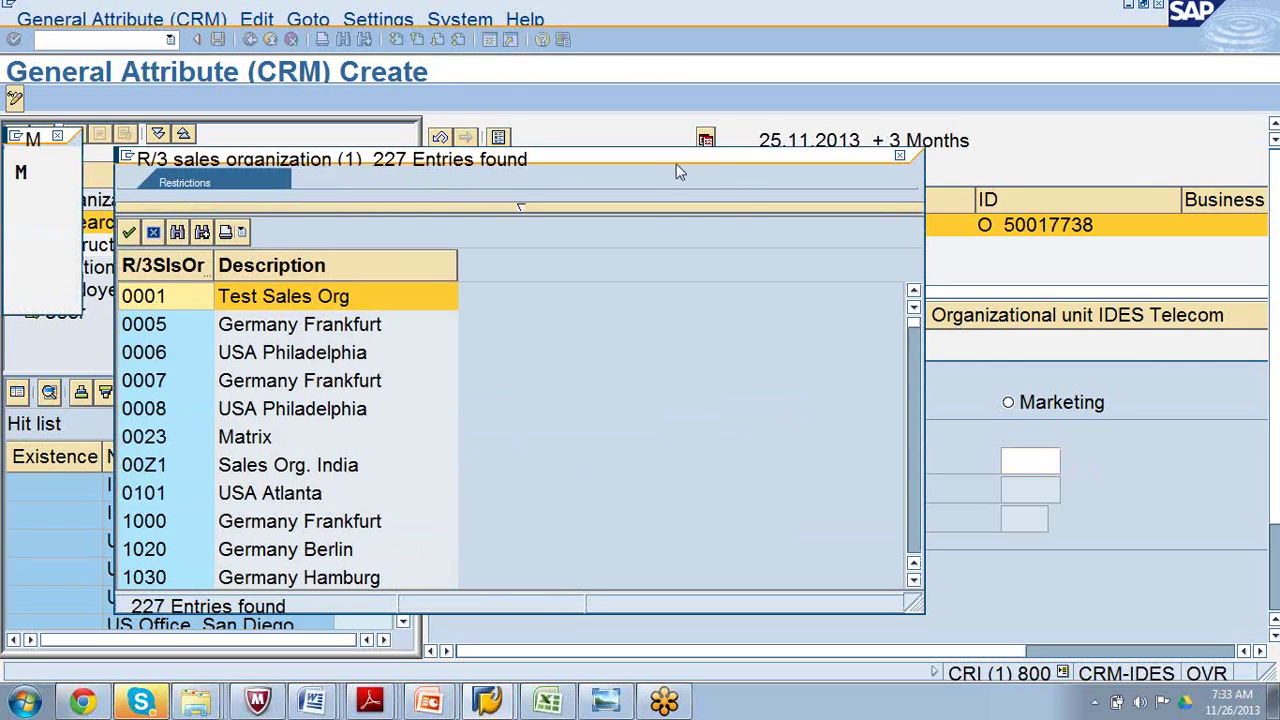
{"action": "left_click", "coordinate": [898, 156]}
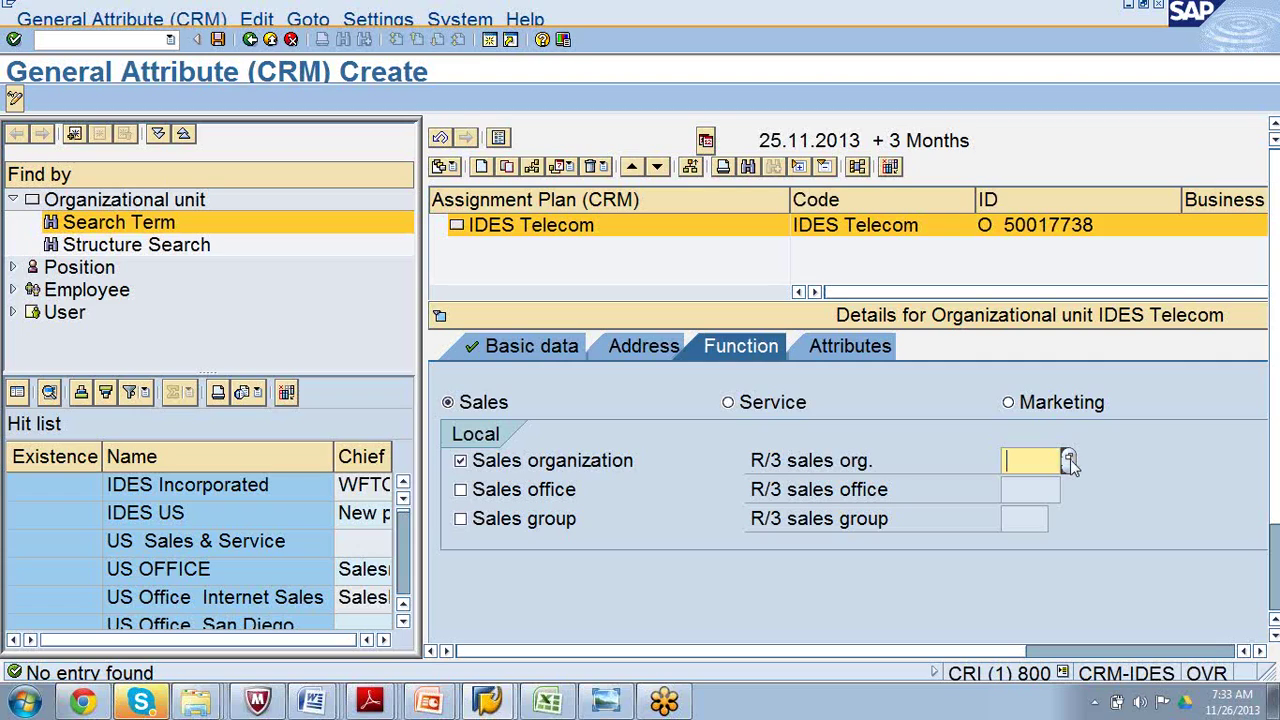
{"action": "left_click", "coordinate": [1068, 459]}
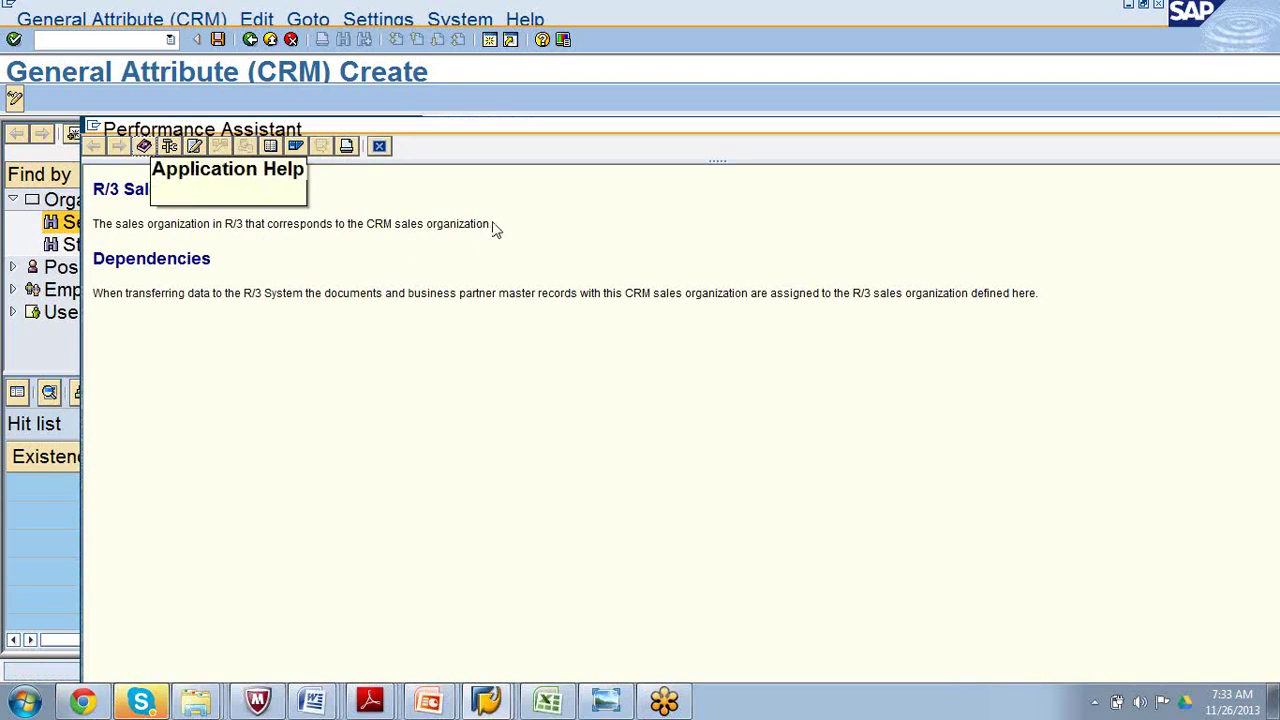
{"action": "left_click_drag", "start_coordinate": [494, 228], "coordinate": [92, 220]}
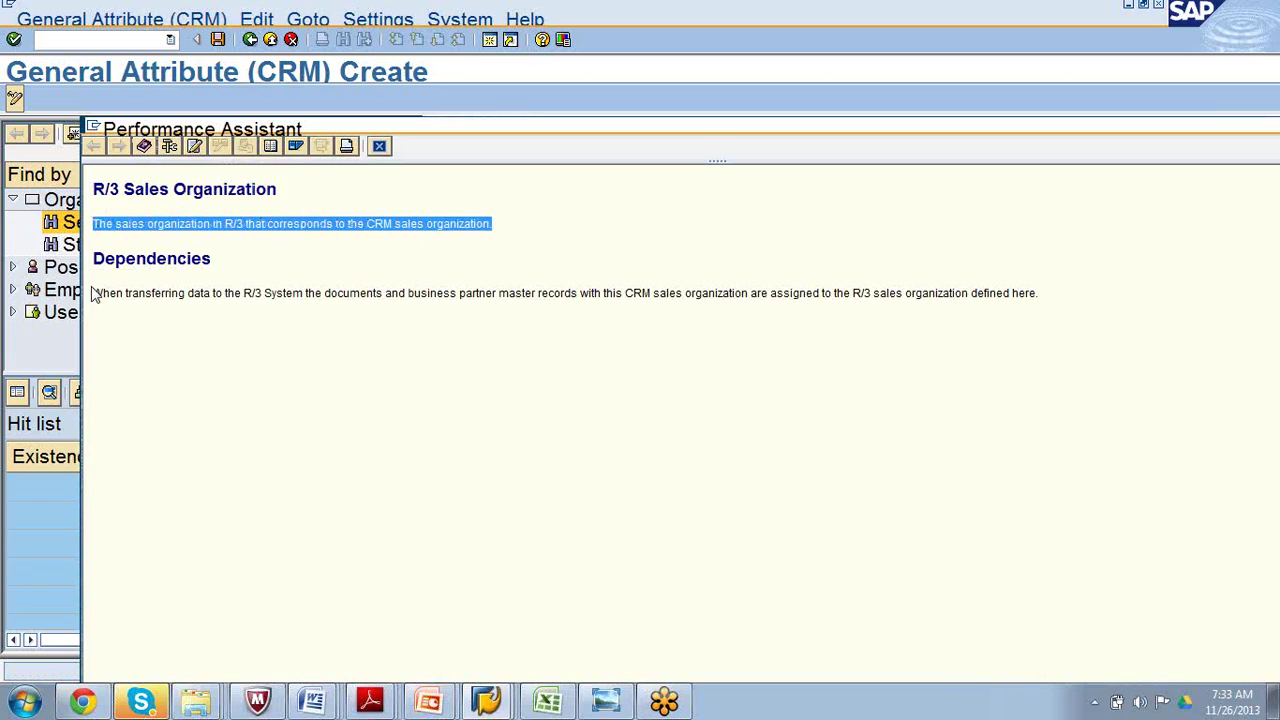
{"action": "left_click_drag", "start_coordinate": [97, 293], "coordinate": [397, 360]}
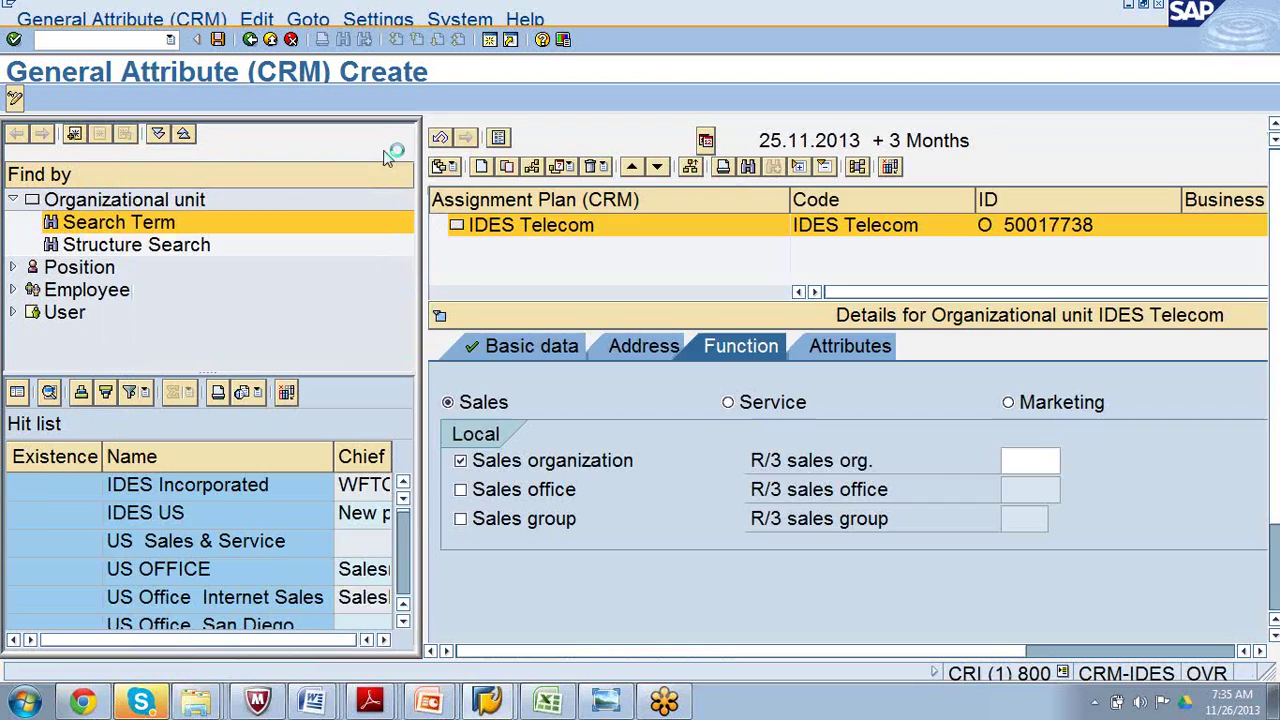
Try to save IDES Telecom with the R/3 sales org. 0001, Test Sales Org, picked from the possible entries.
{"action": "left_click", "coordinate": [379, 146]}
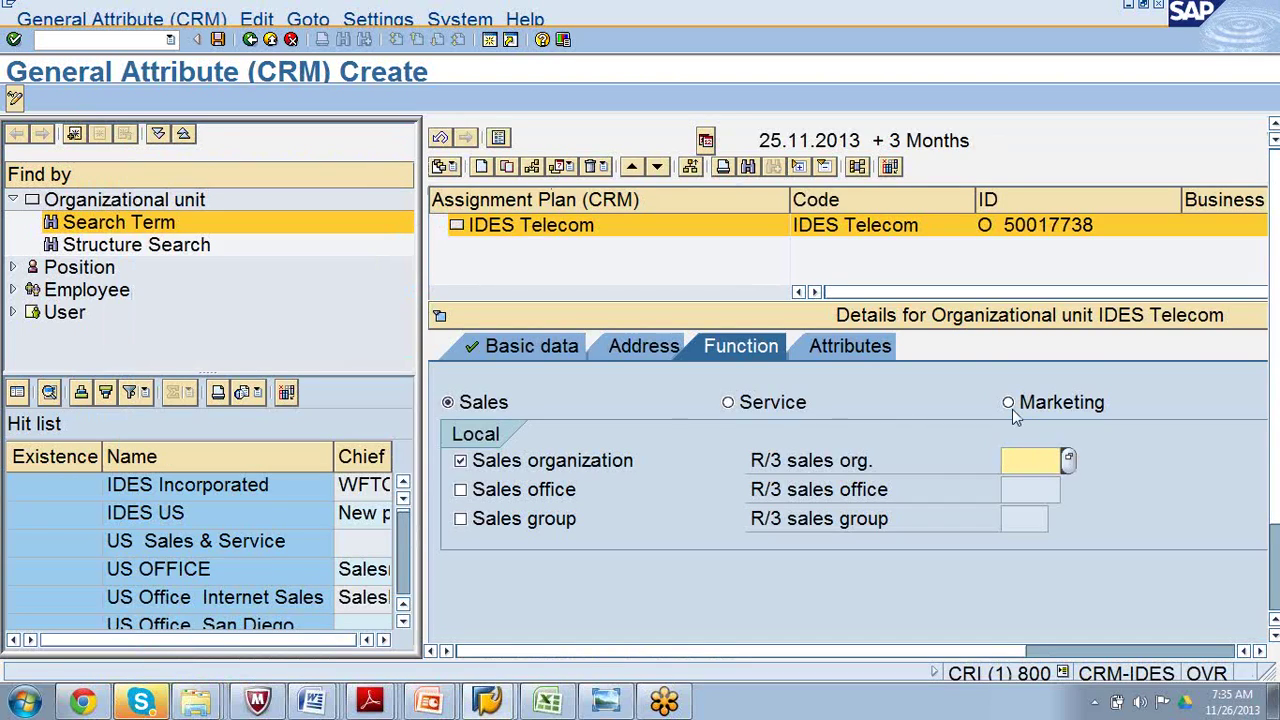
{"action": "left_click", "coordinate": [1067, 459]}
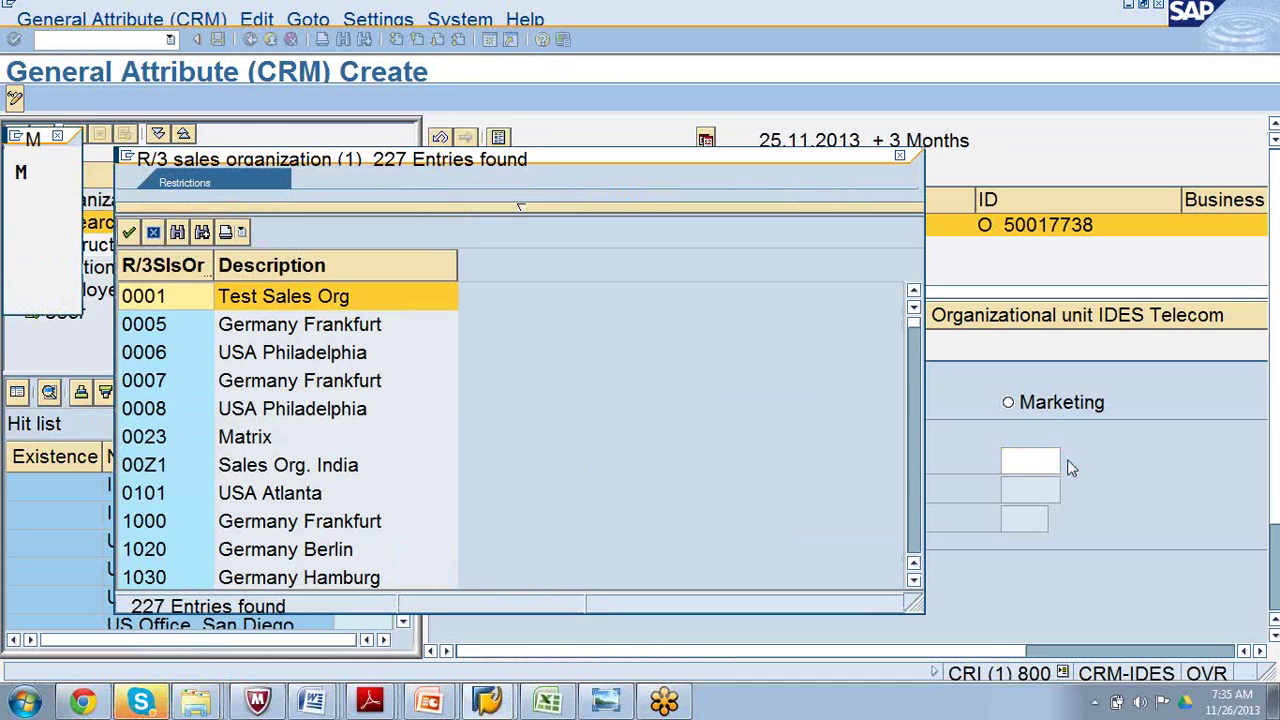
{"action": "double_click", "coordinate": [283, 297]}
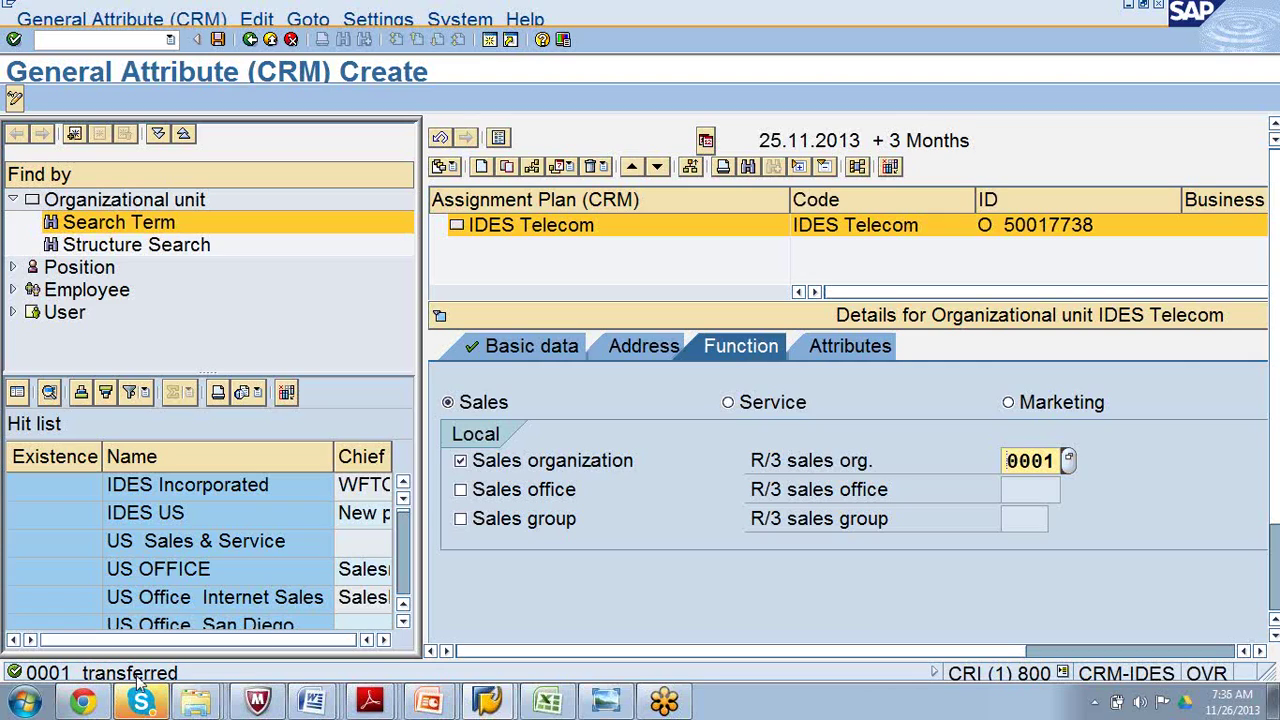
{"action": "left_click", "coordinate": [216, 41]}
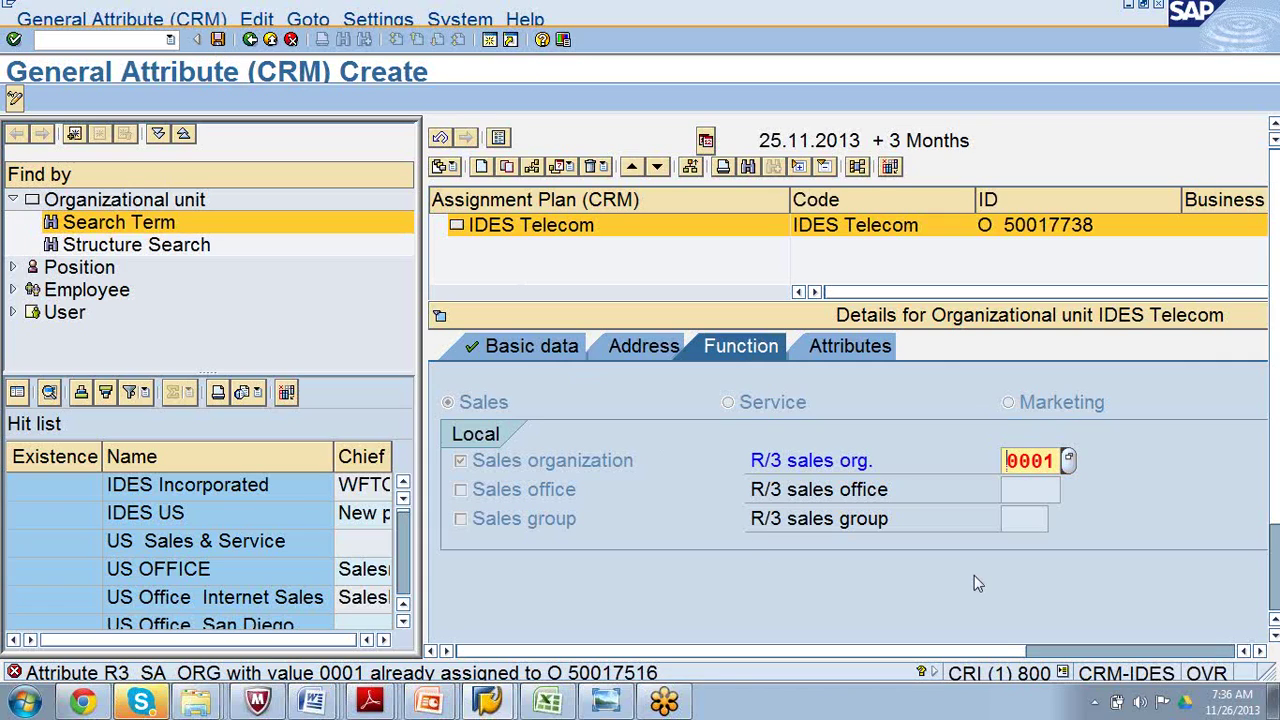
Assign the R/3 sales org. ZPG0 to IDES Telecom from the possible entries and save the data.
{"action": "left_click", "coordinate": [1068, 462]}
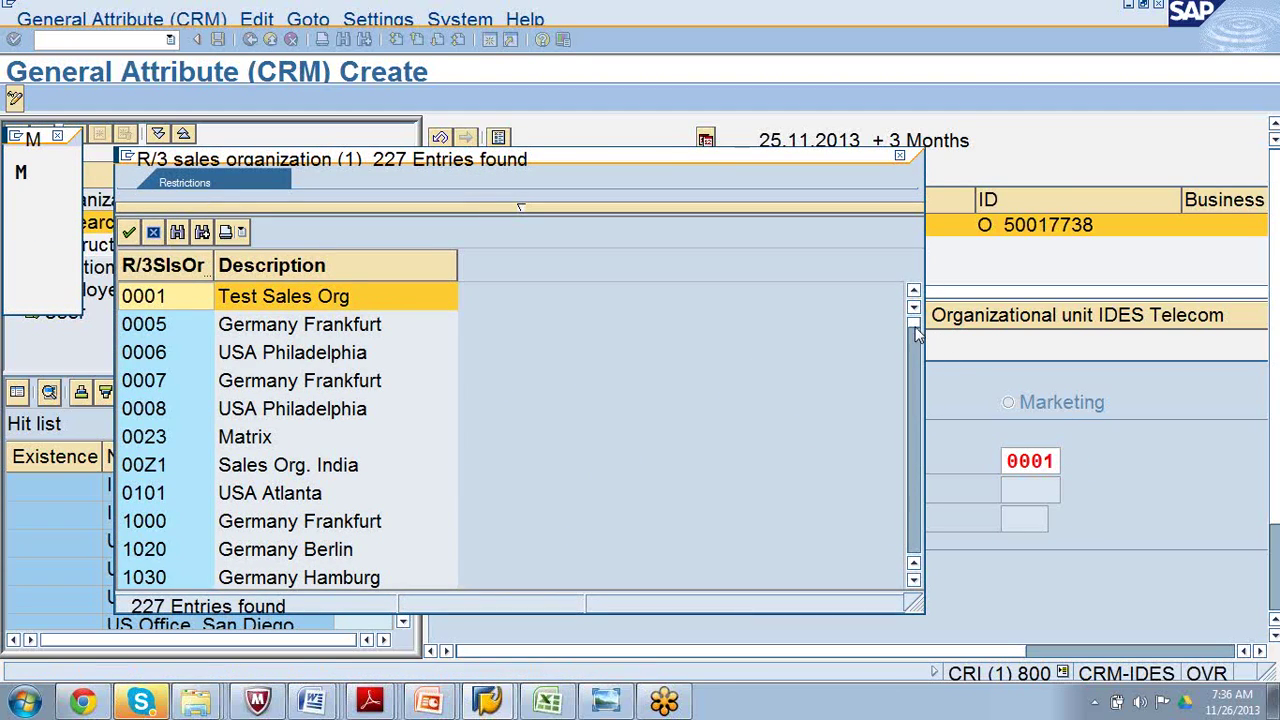
{"action": "left_click_drag", "start_coordinate": [916, 335], "coordinate": [923, 567]}
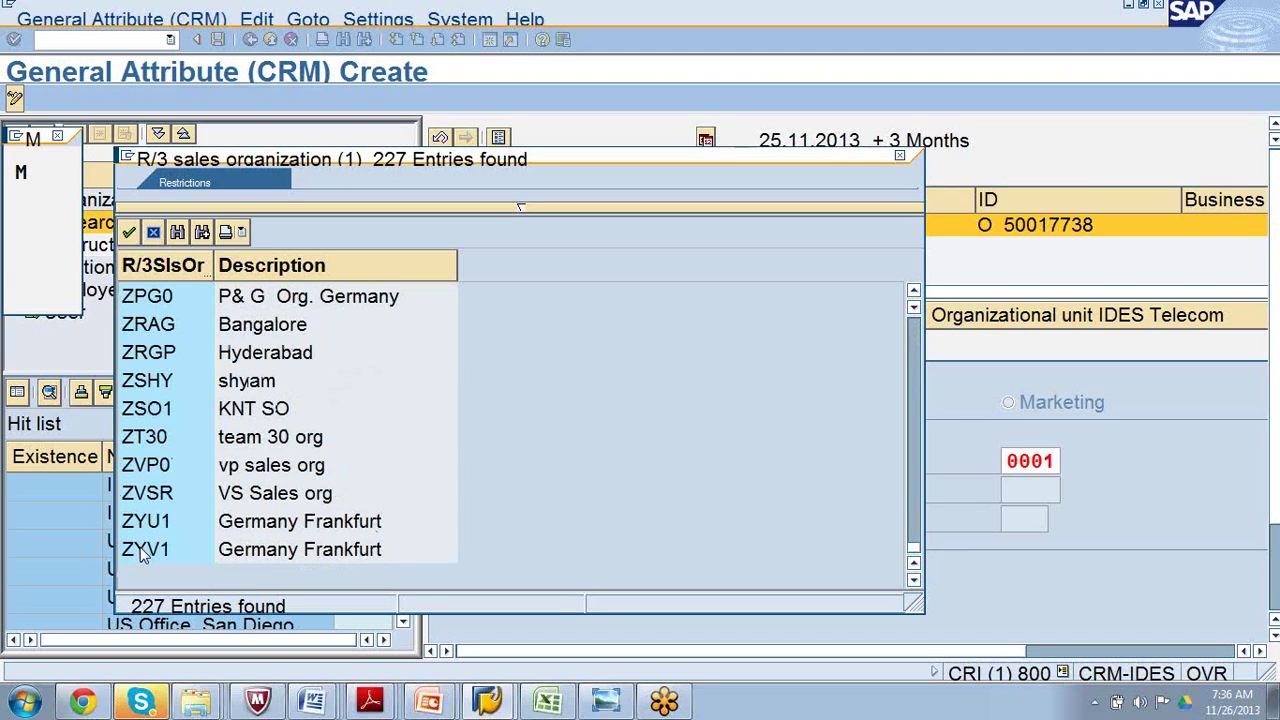
{"action": "double_click", "coordinate": [157, 300]}
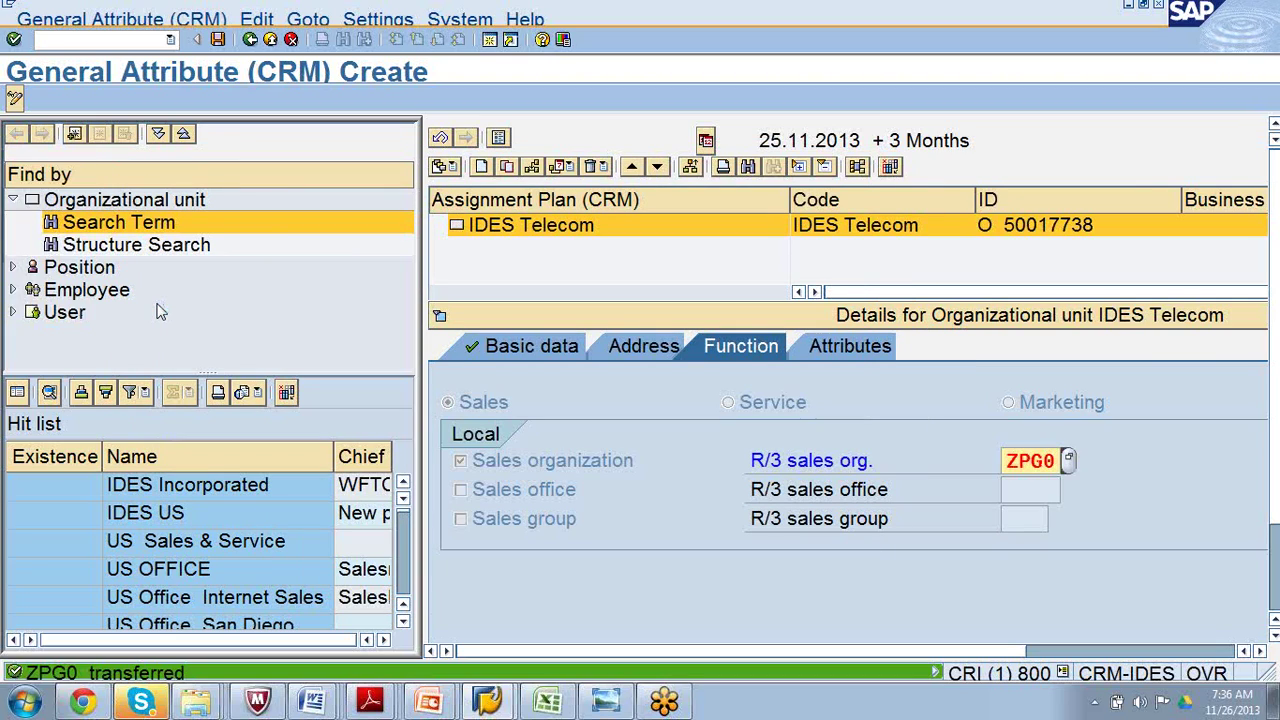
{"action": "left_click", "coordinate": [218, 40]}
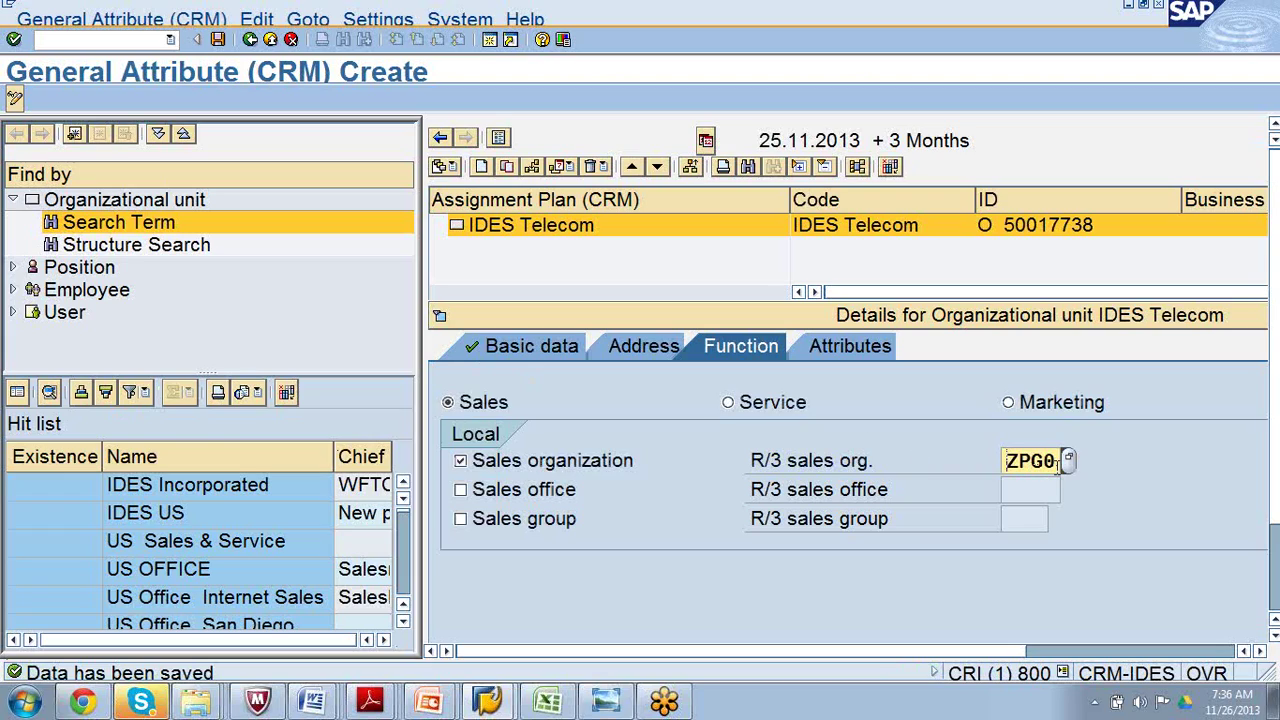
Permit IDES Telecom in determination in its Sales attributes and set Country to DE and Division to 00.
{"action": "left_click", "coordinate": [848, 346]}
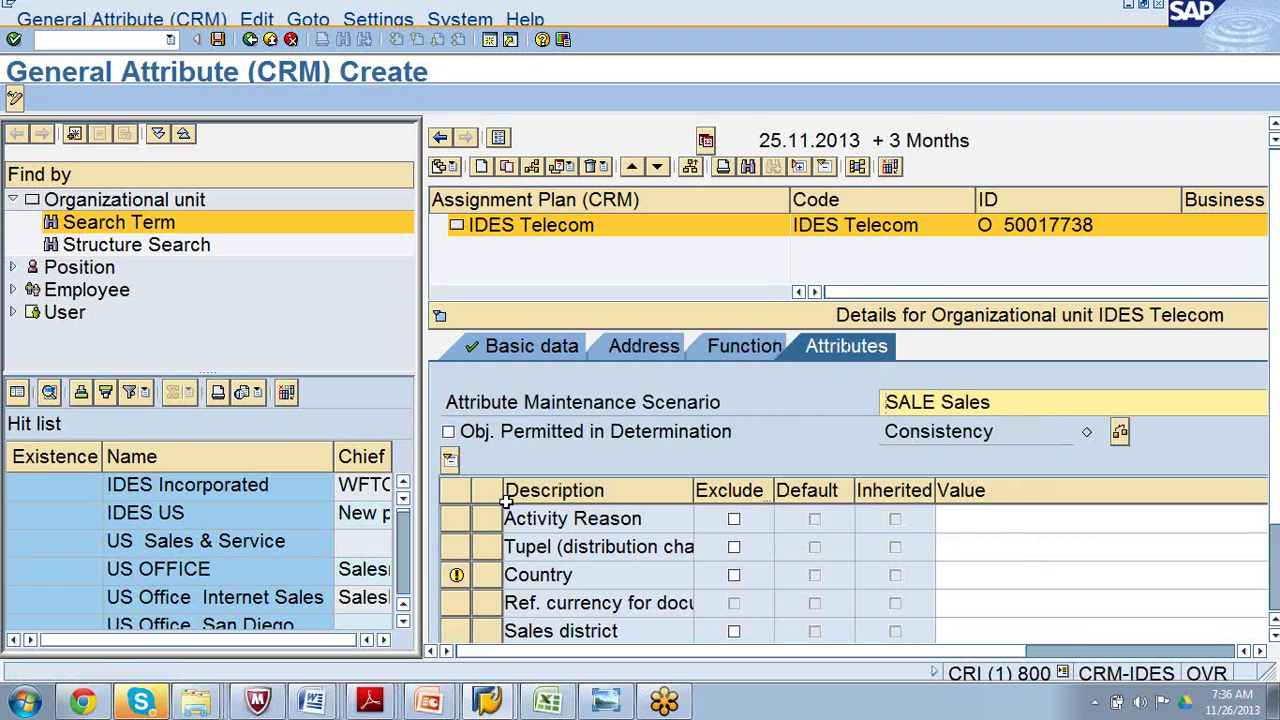
{"action": "left_click", "coordinate": [448, 434]}
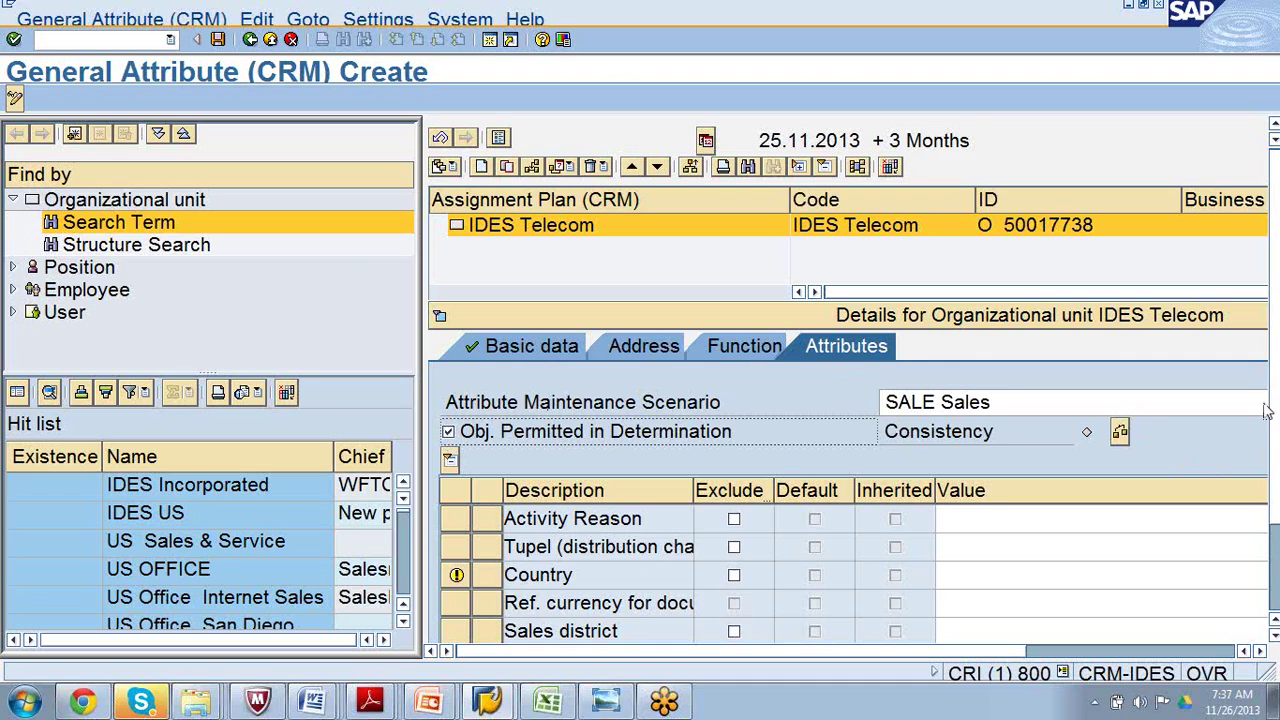
{"action": "scroll", "coordinate": [1276, 412], "scroll_direction": "down", "scroll_amount": 3}
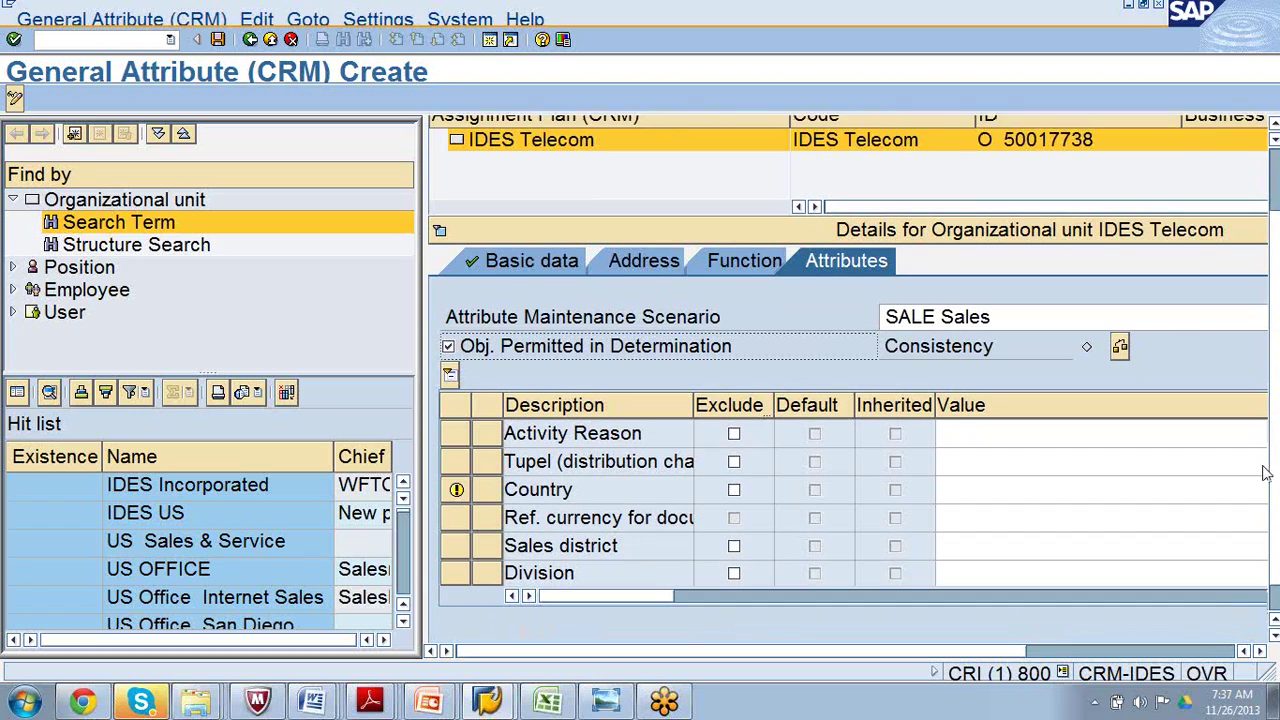
{"action": "left_click", "coordinate": [950, 479]}
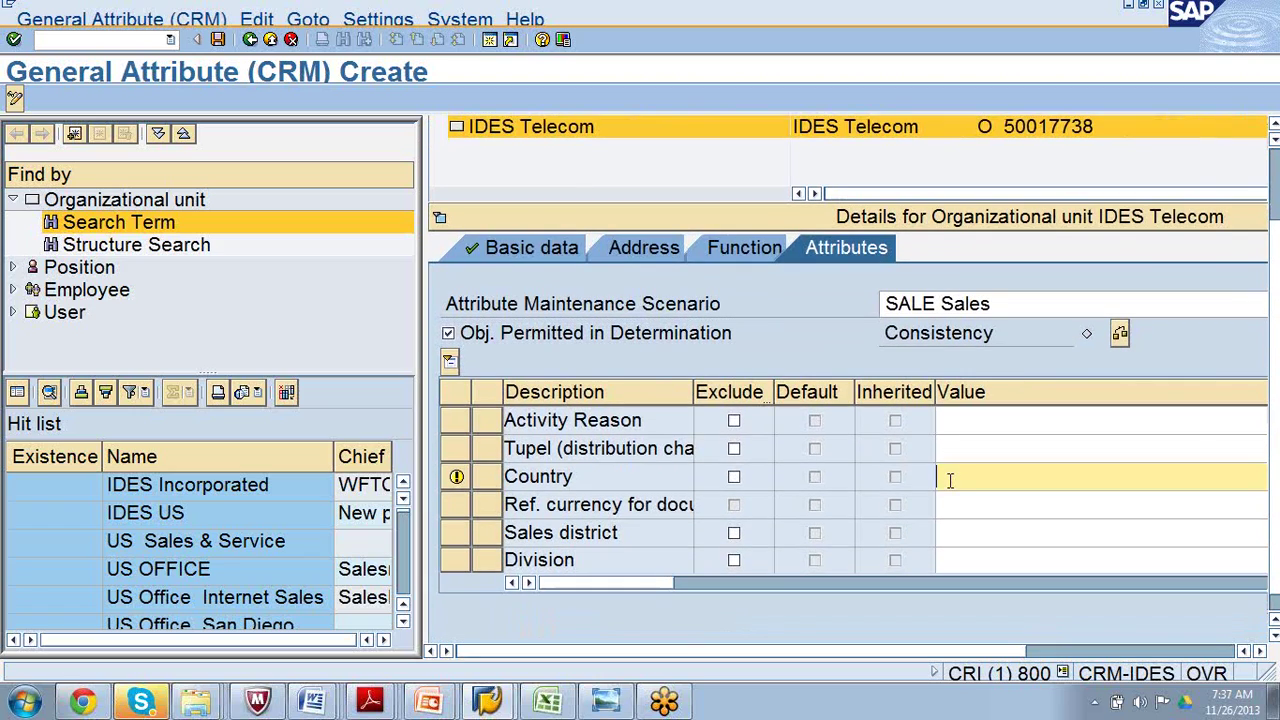
{"action": "type", "text": "DE"}
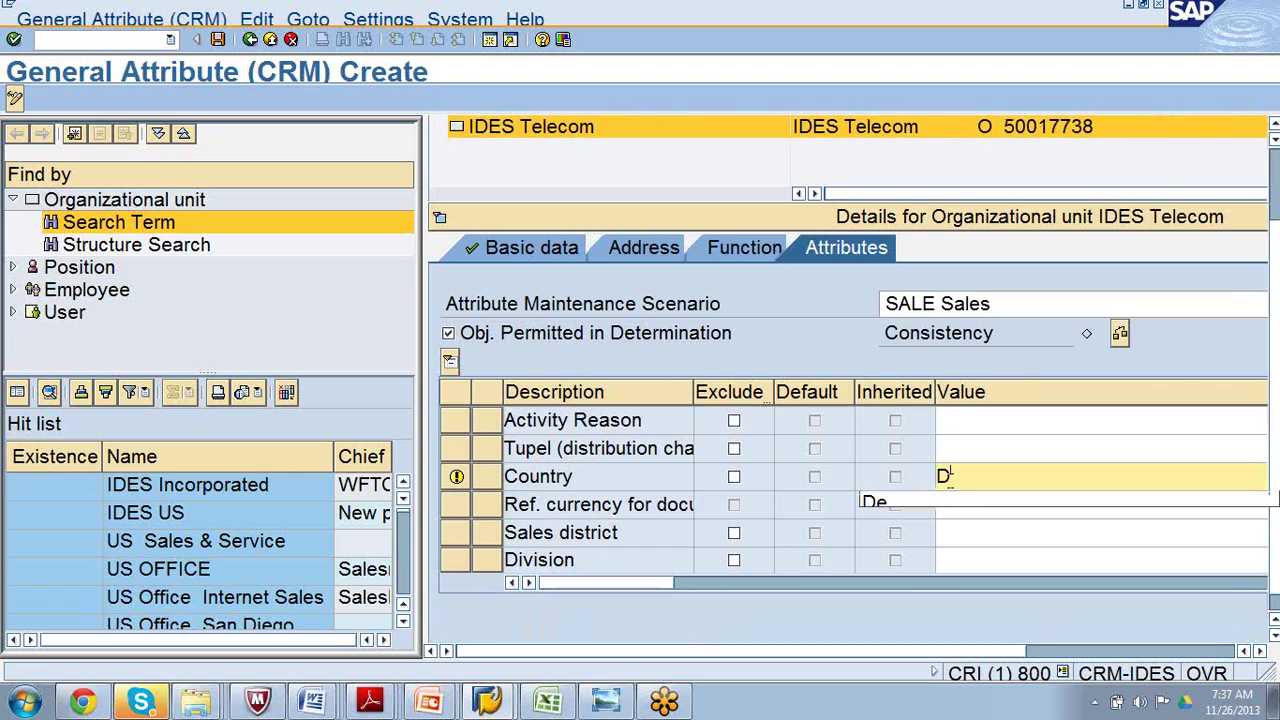
{"action": "left_click", "coordinate": [997, 476]}
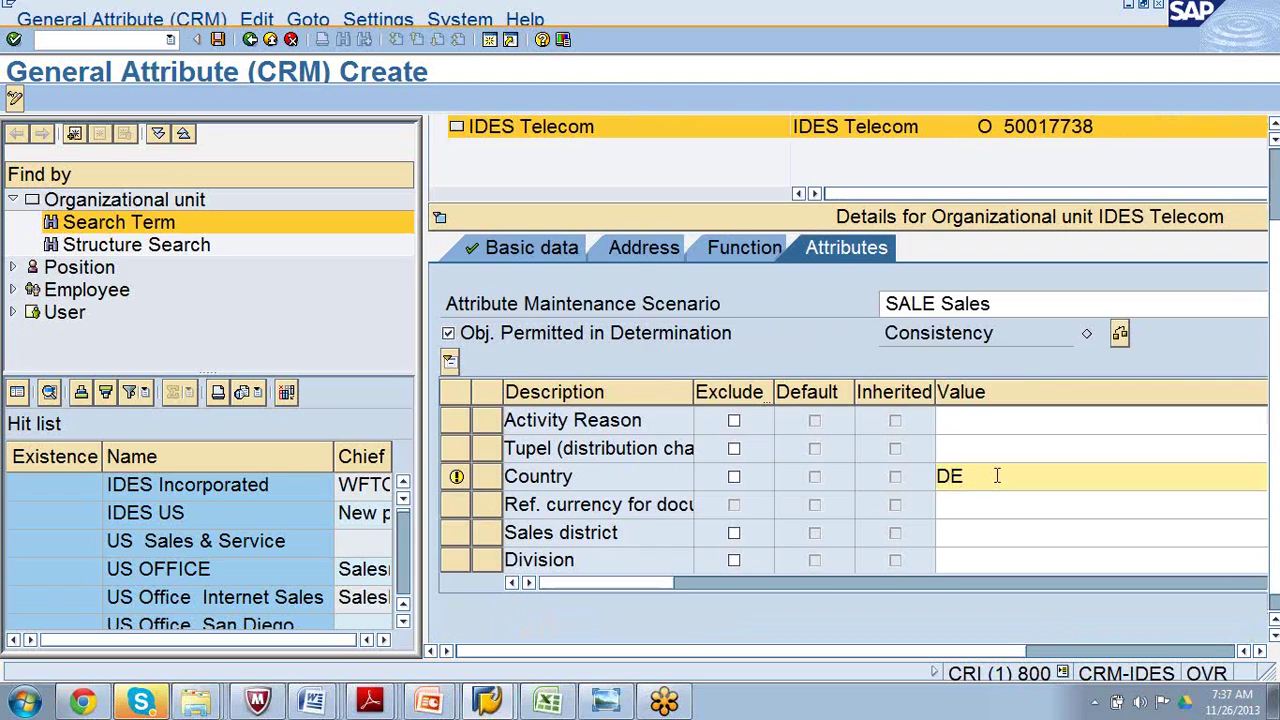
{"action": "left_click", "coordinate": [968, 563]}
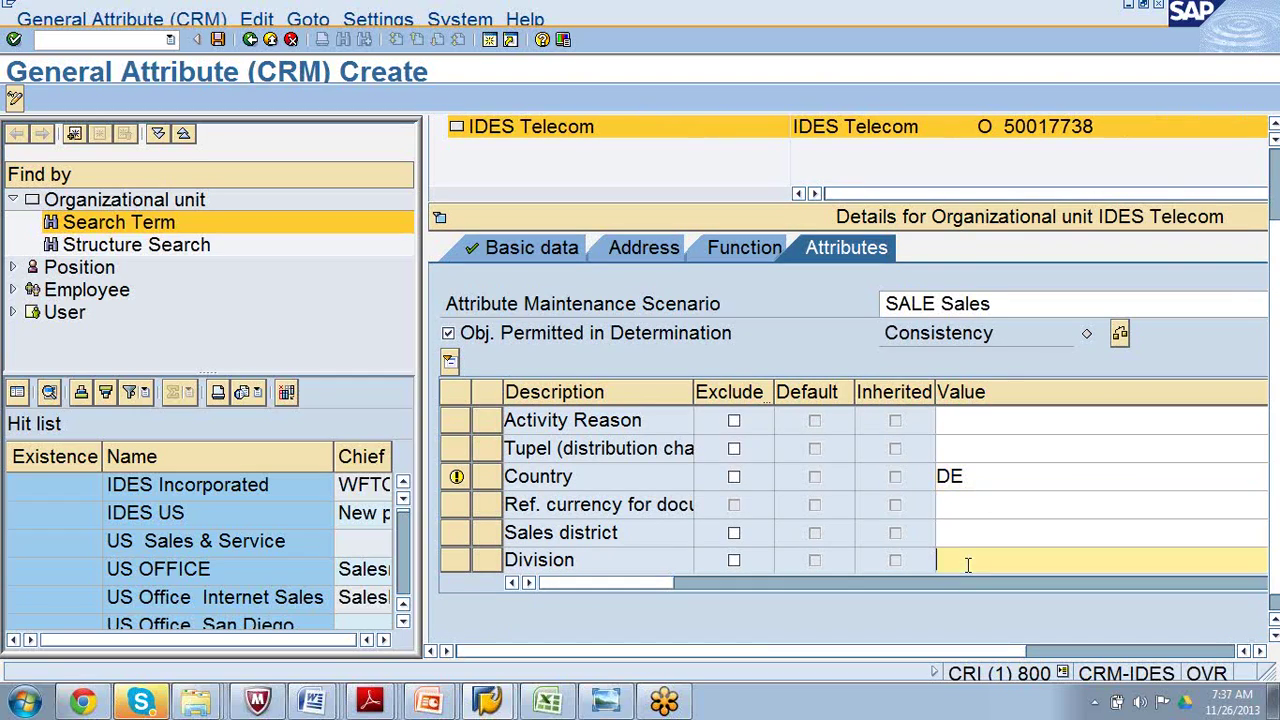
{"action": "type", "text": "00"}
{"action": "left_click", "coordinate": [1272, 617]}
{"action": "key", "text": "Return"}
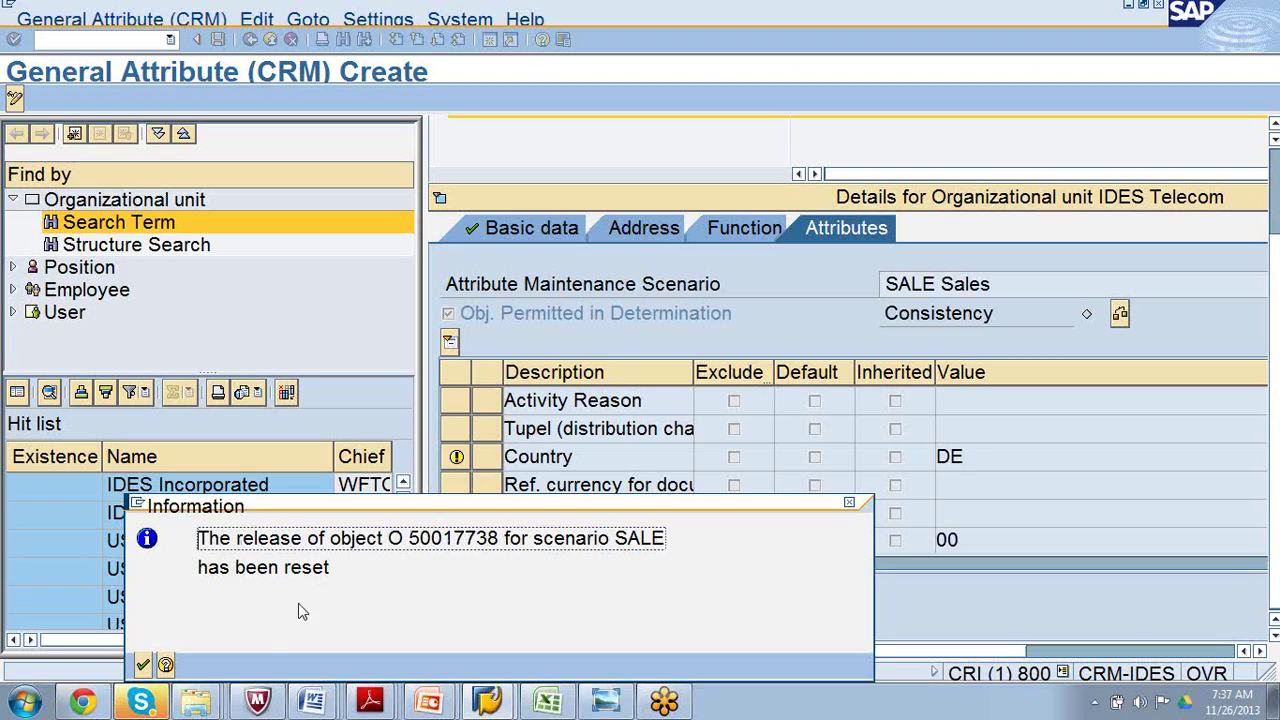
{"action": "left_click", "coordinate": [143, 665]}
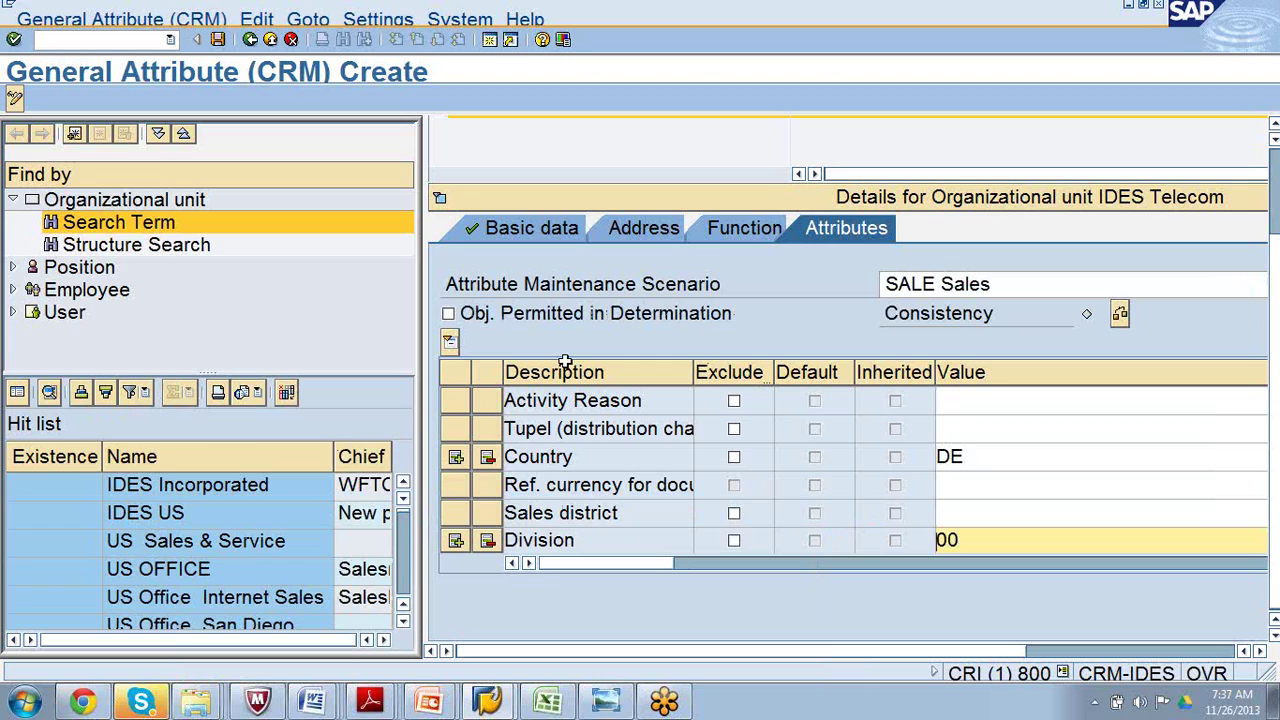
Permit the object in determination again under the SALE Sales maintenance scenario and save the attributes.
{"action": "left_click", "coordinate": [448, 314]}
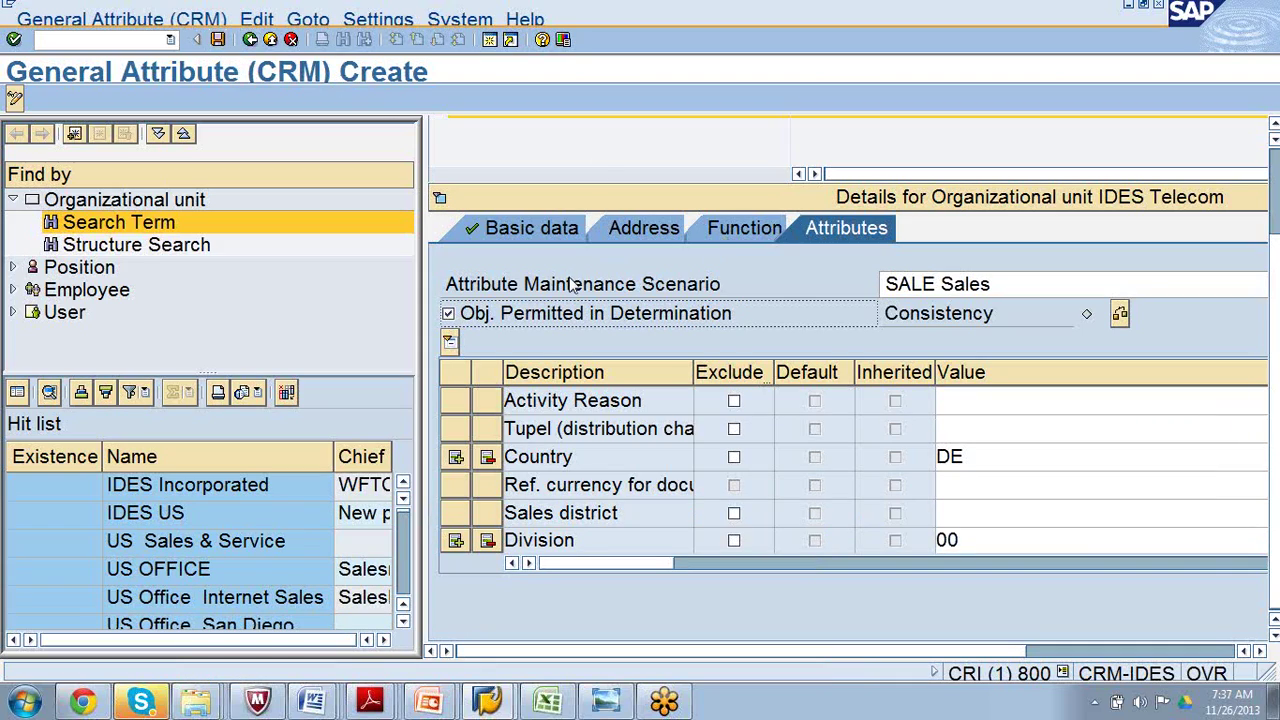
{"action": "left_click", "coordinate": [913, 286]}
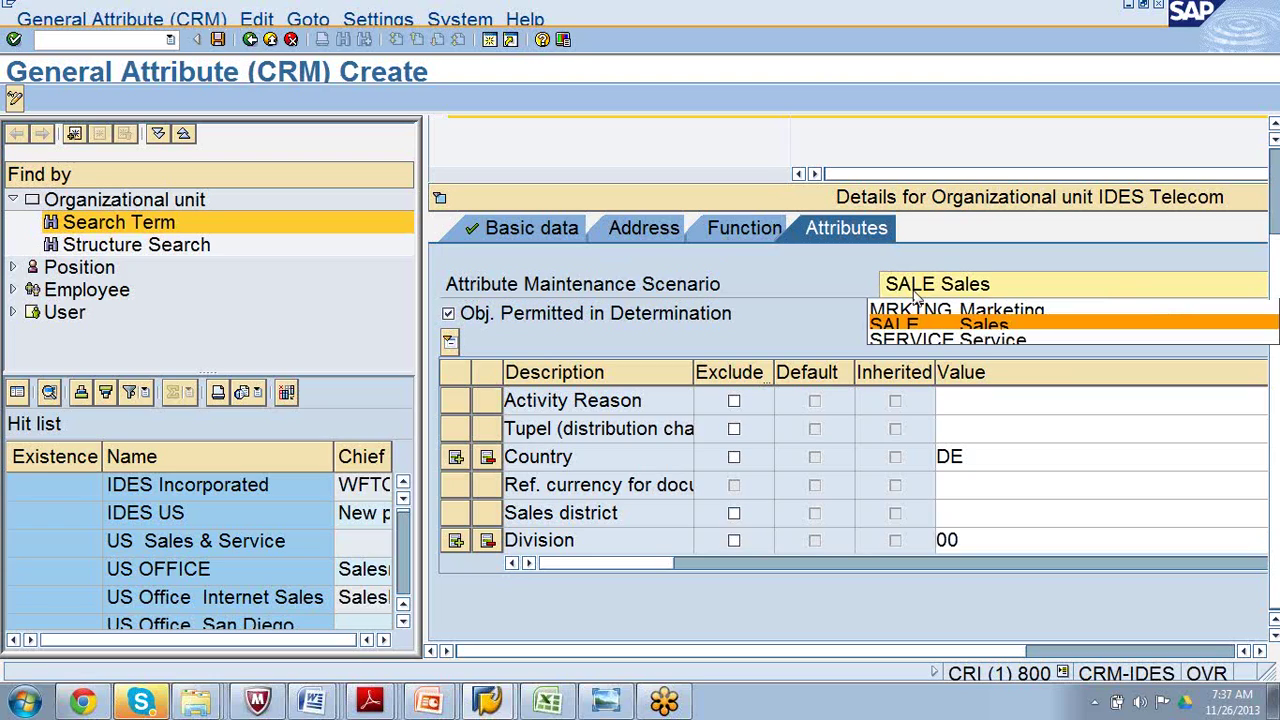
{"action": "left_click", "coordinate": [913, 325]}
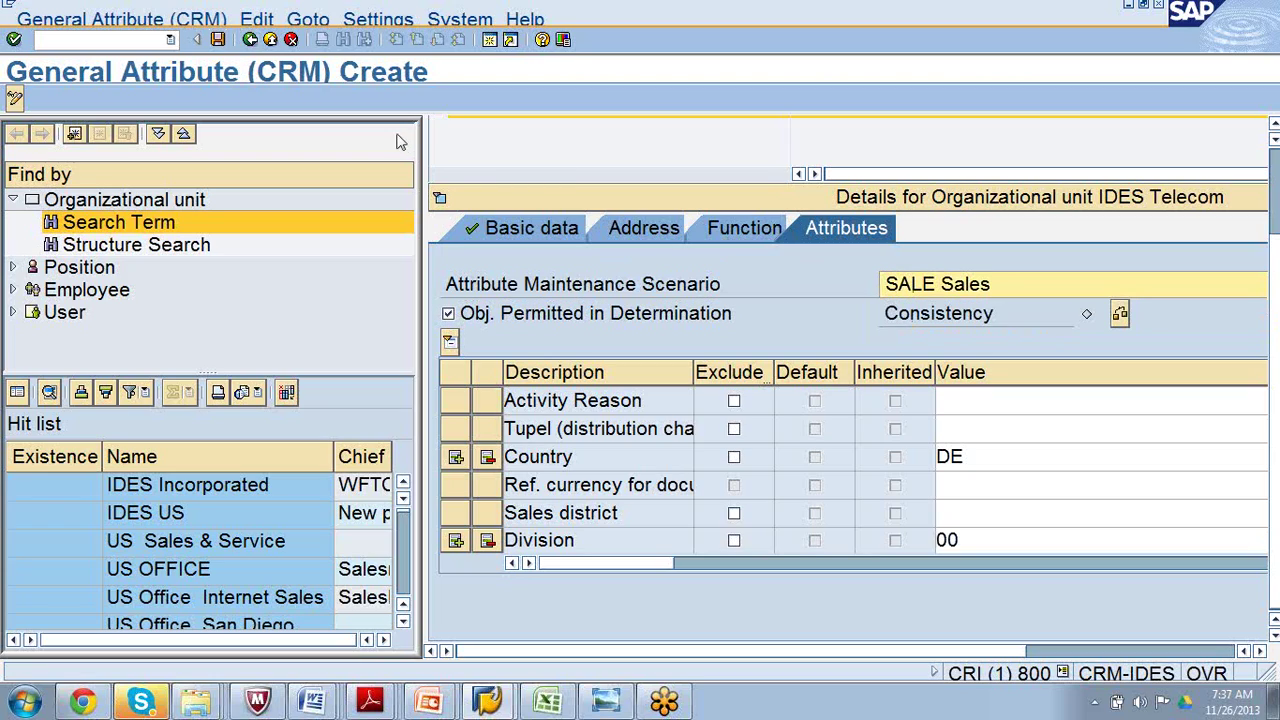
{"action": "left_click", "coordinate": [218, 41]}
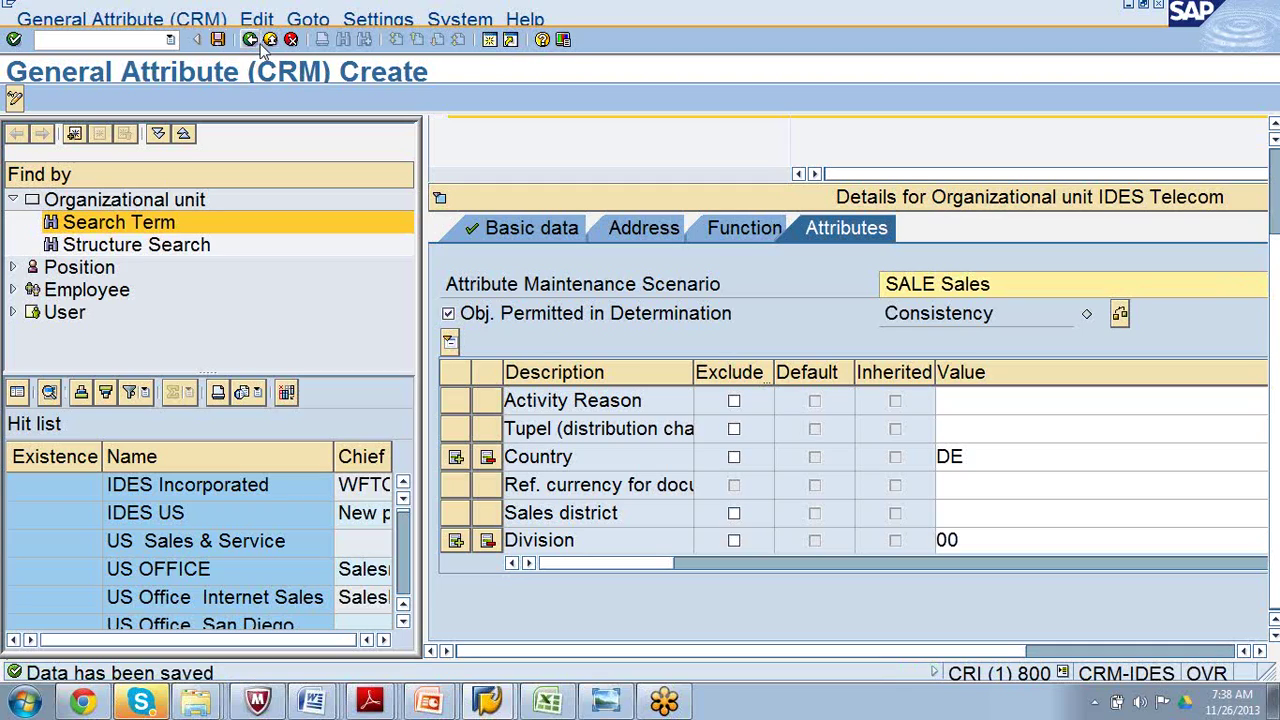
Leave the create screen and open the organizational model in change mode with the transaction /nppoma_crm.
{"action": "left_click", "coordinate": [251, 42]}
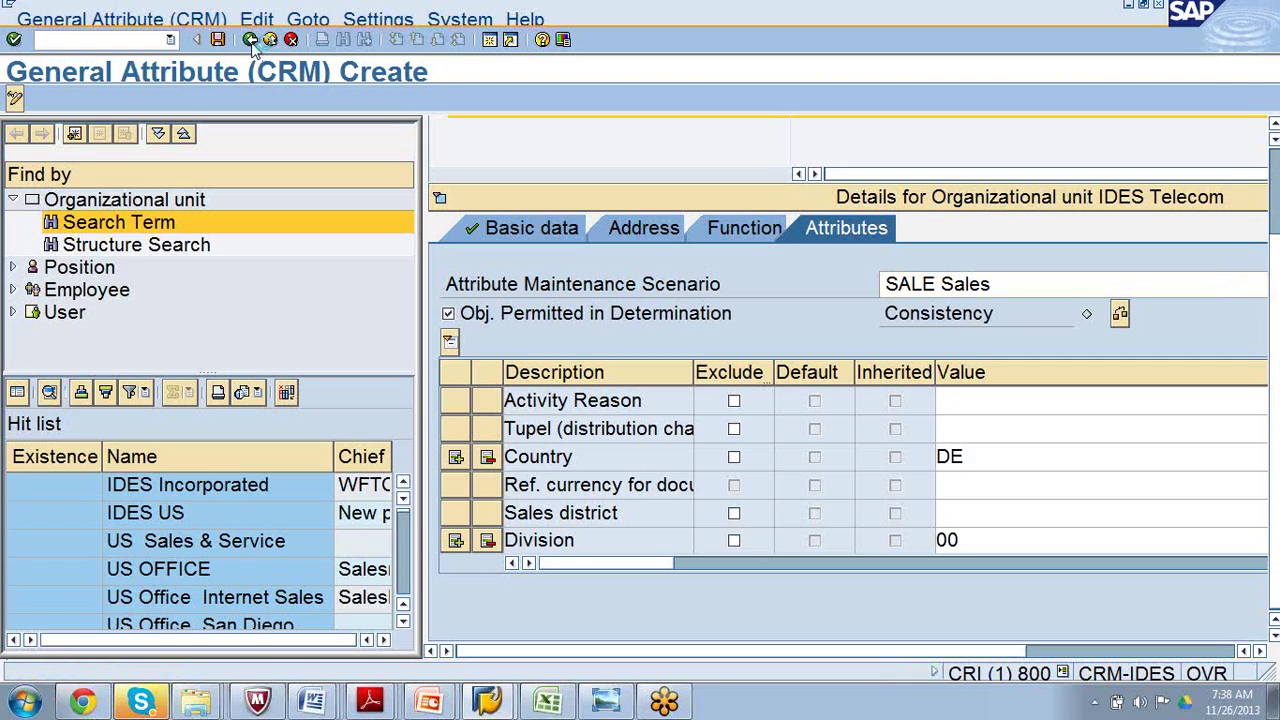
{"action": "left_click", "coordinate": [251, 42]}
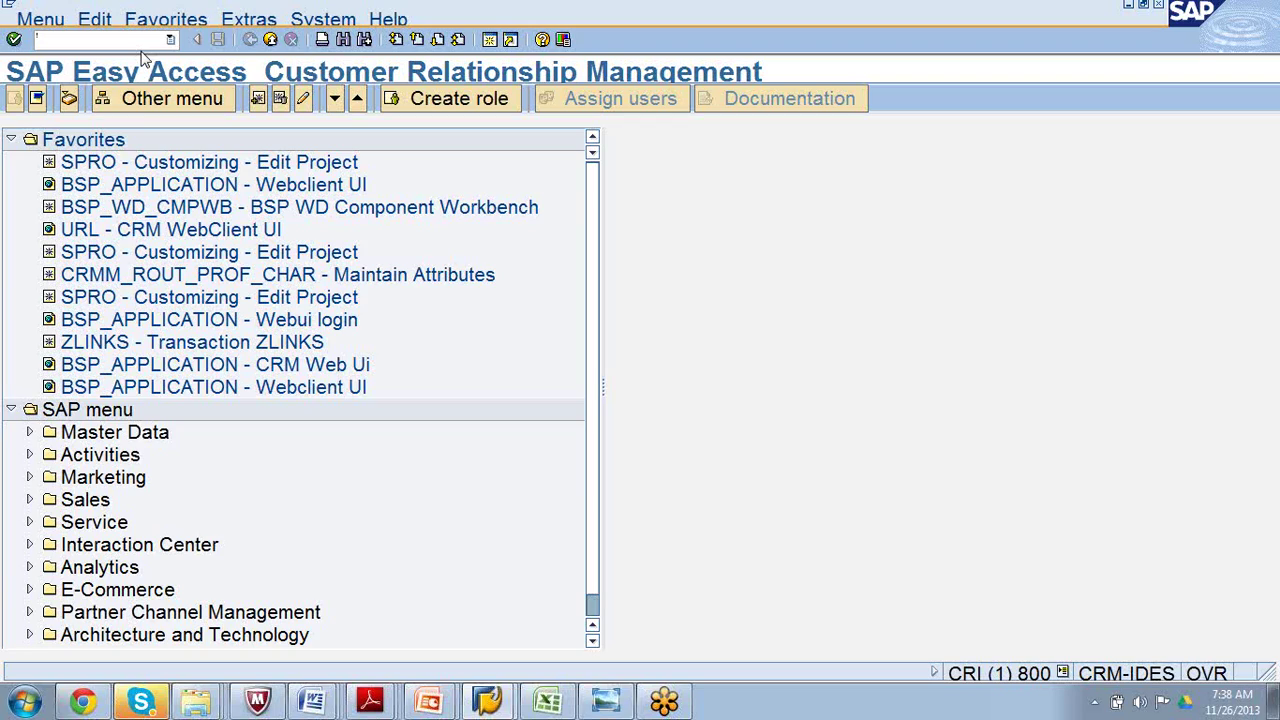
{"action": "type", "text": "/n"}
{"action": "key", "text": "BackSpace"}
{"action": "key", "text": "BackSpace"}
{"action": "type", "text": "/nsproma_crm"}
{"action": "key", "text": "Return"}
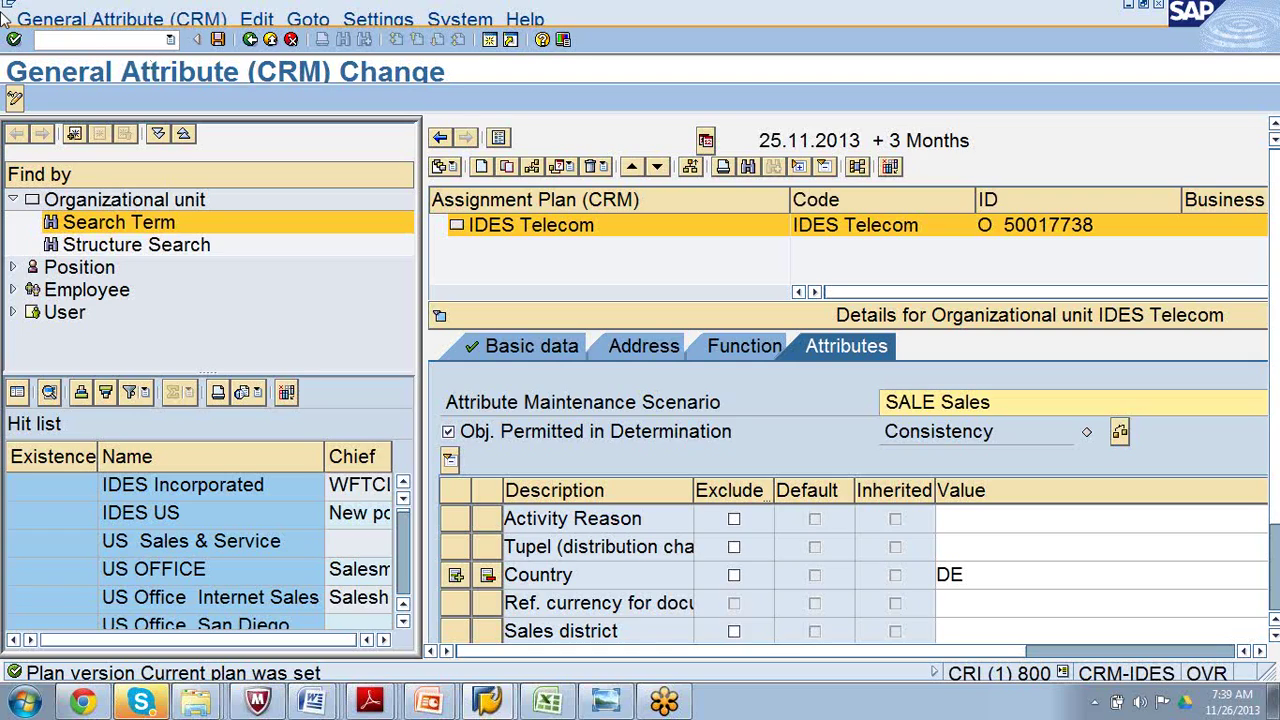
Look over the recently used transaction codes and review the address and basic data of IDES Telecom.
{"action": "left_click", "coordinate": [170, 40]}
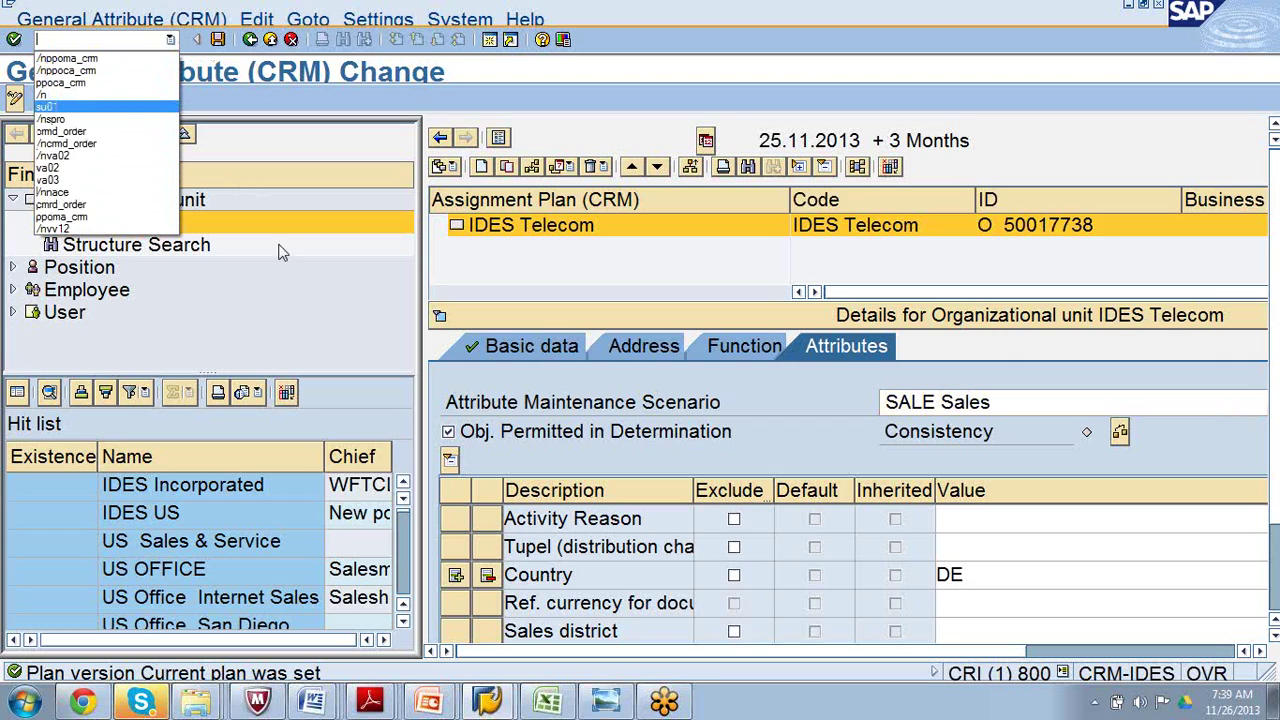
{"action": "left_click", "coordinate": [309, 308]}
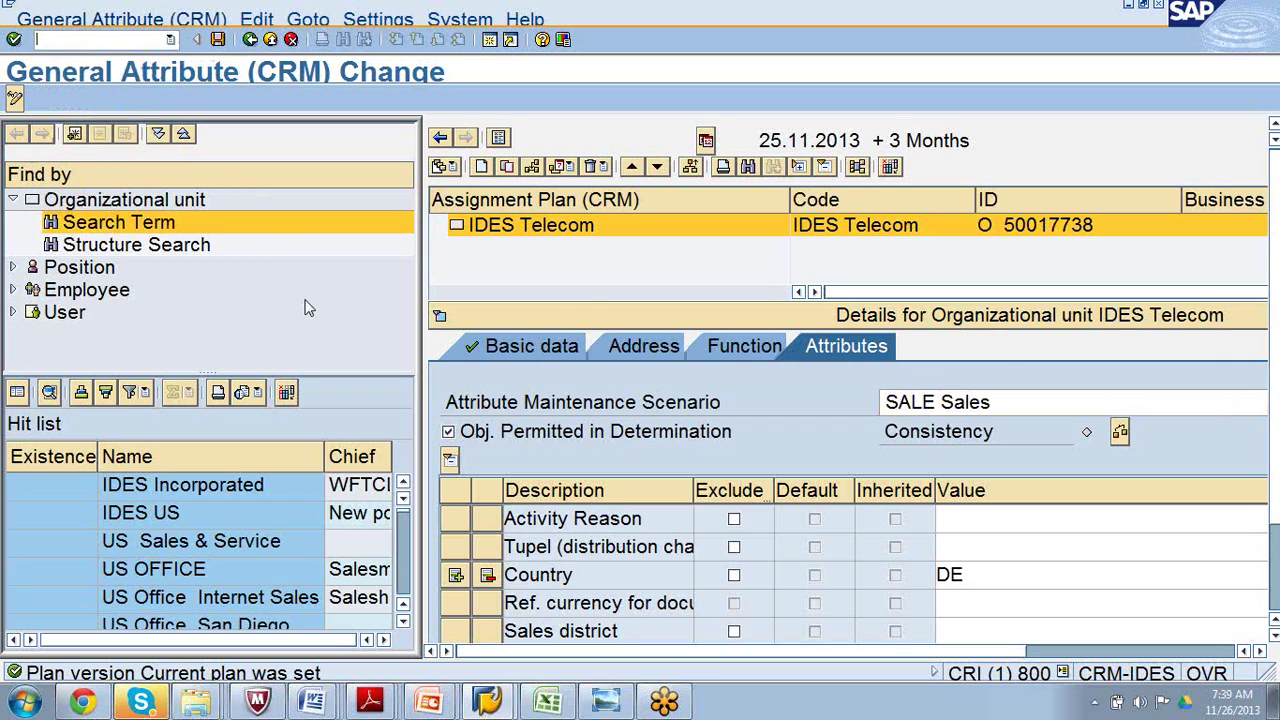
{"action": "left_click", "coordinate": [640, 346]}
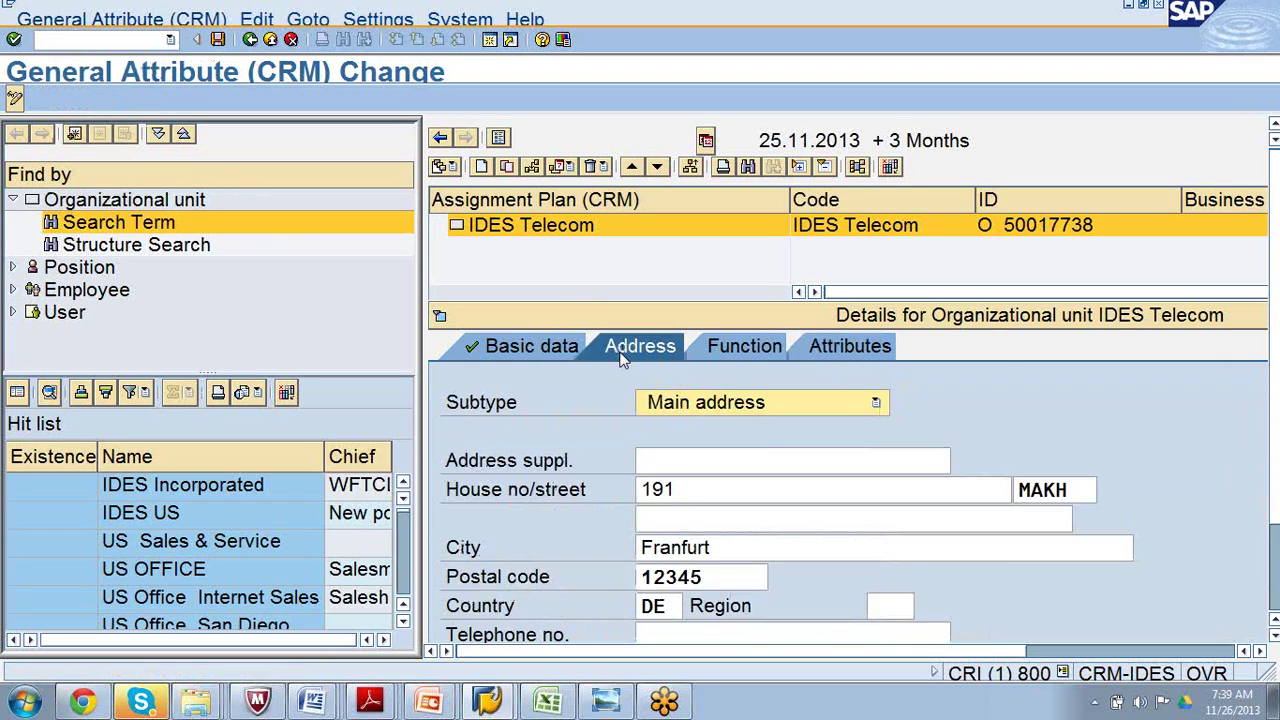
{"action": "left_click", "coordinate": [502, 350]}
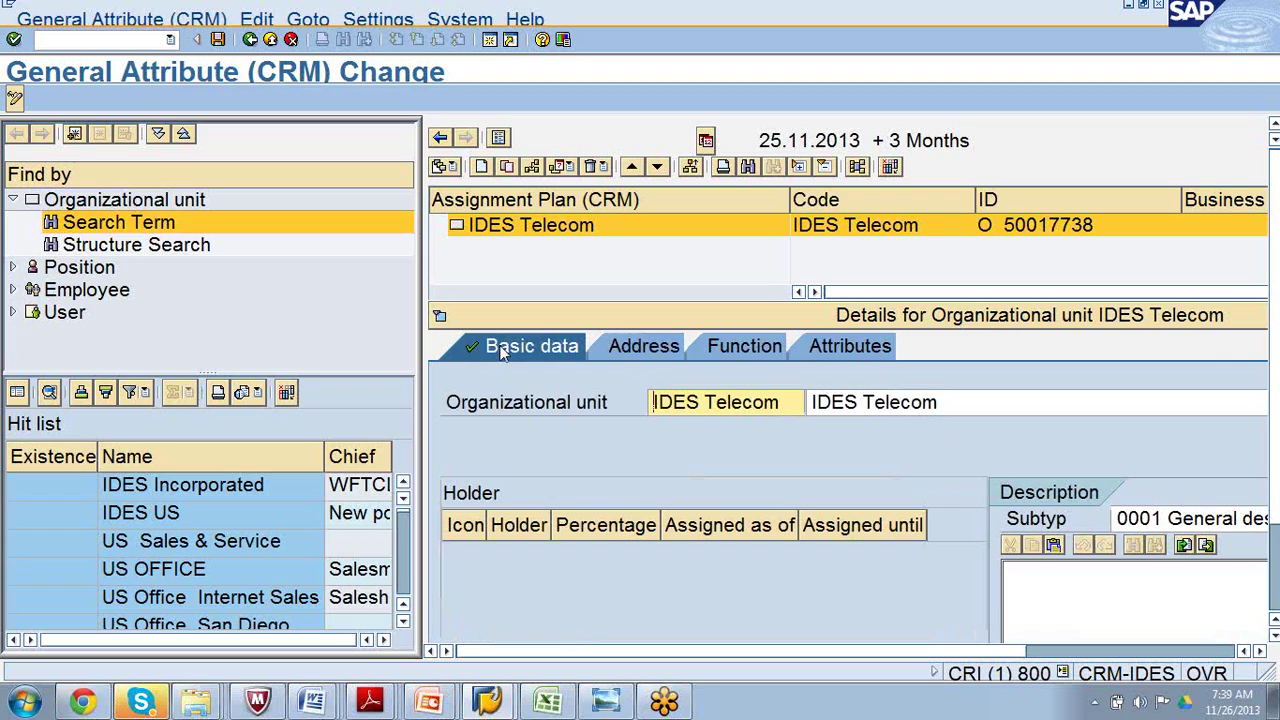
Create a subordinate organizational unit under IDES Telecom using the relationship Is line supervisor of.
{"action": "left_click", "coordinate": [517, 229]}
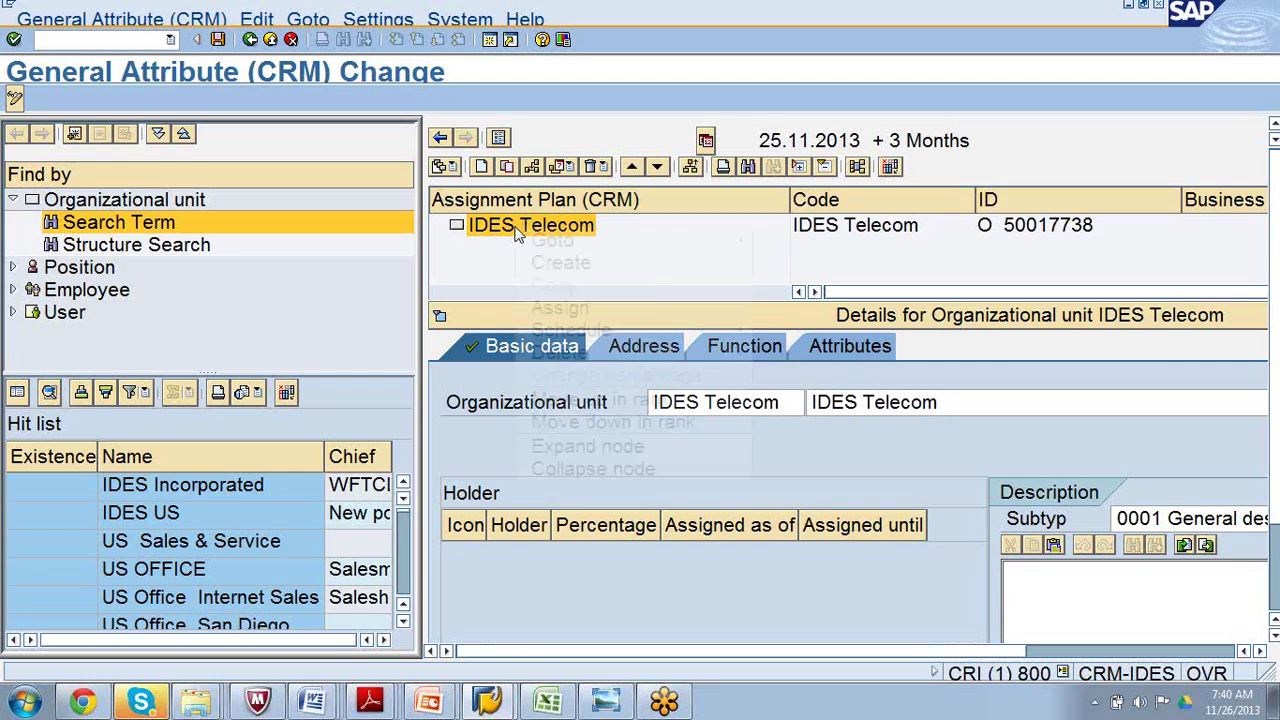
{"action": "right_click", "coordinate": [517, 229]}
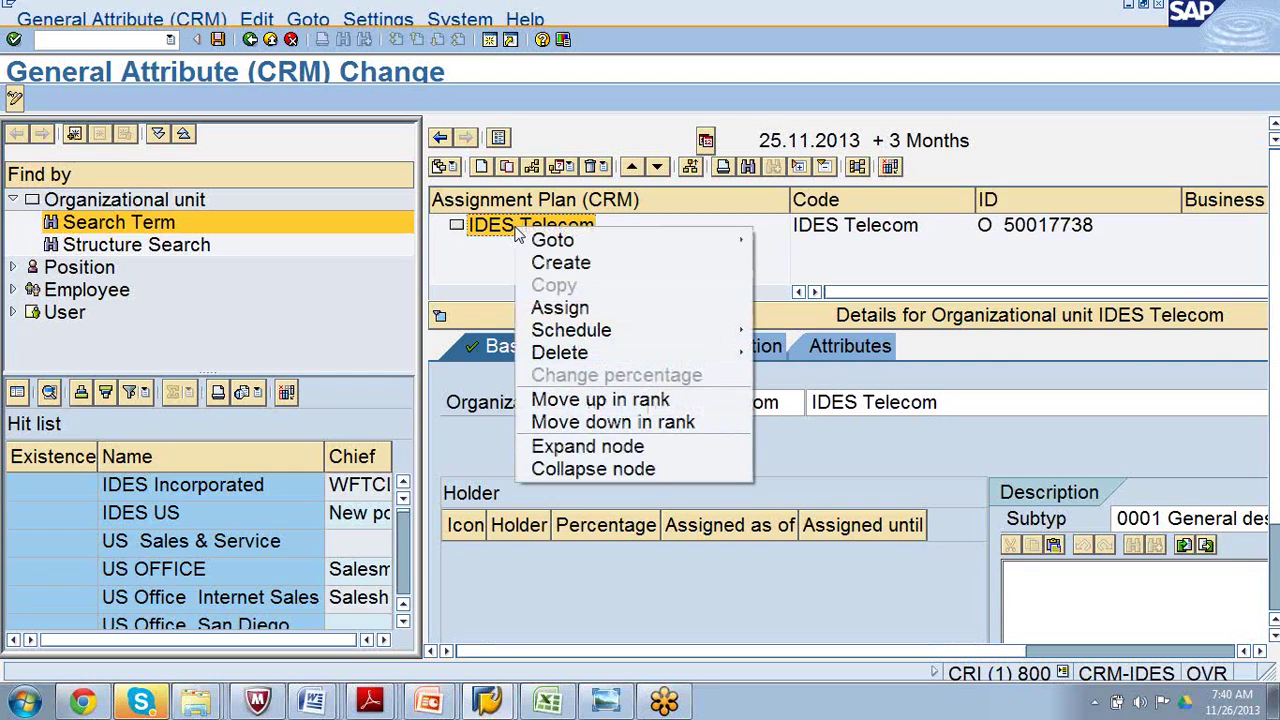
{"action": "left_click", "coordinate": [535, 266]}
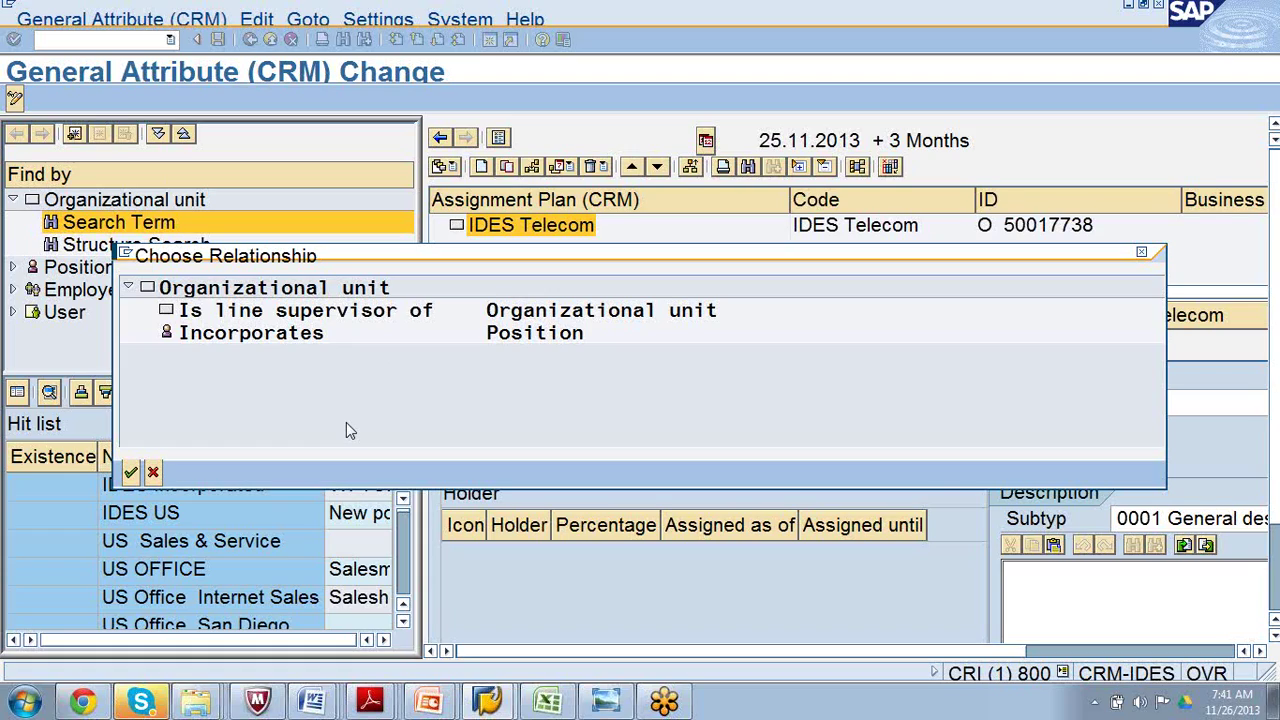
{"action": "left_click", "coordinate": [255, 318]}
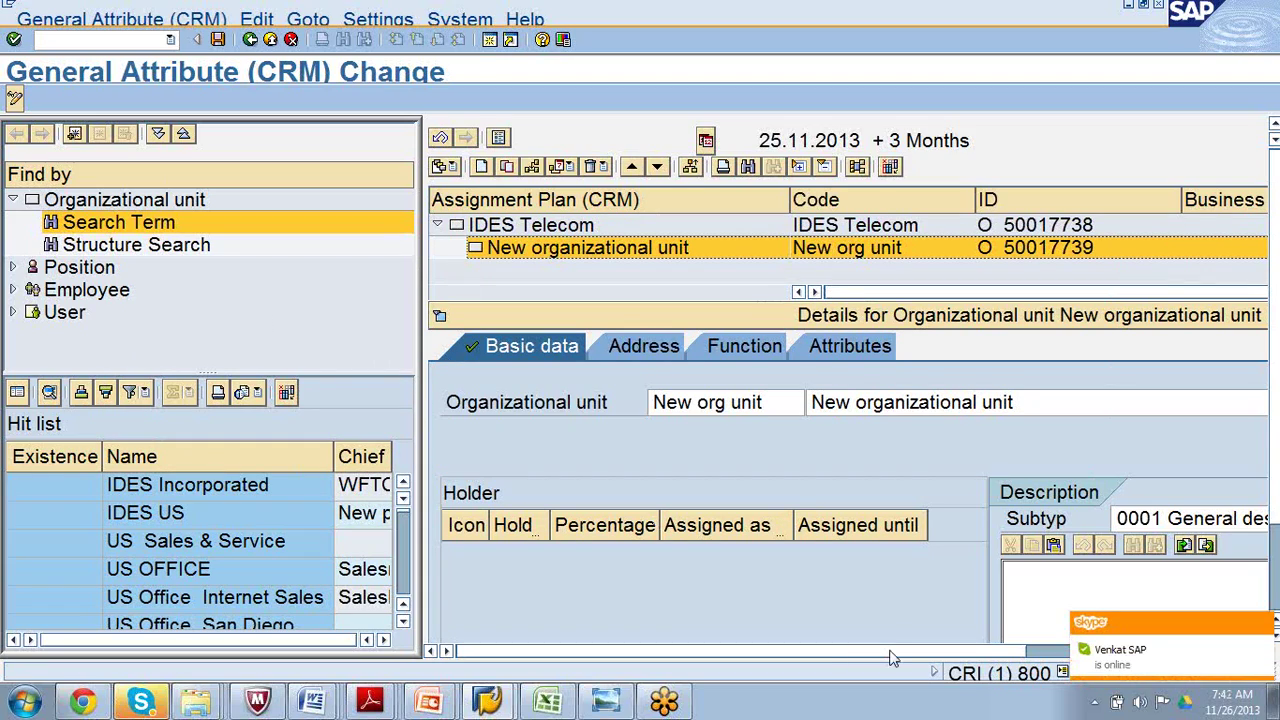
{"action": "left_click", "coordinate": [1263, 624]}
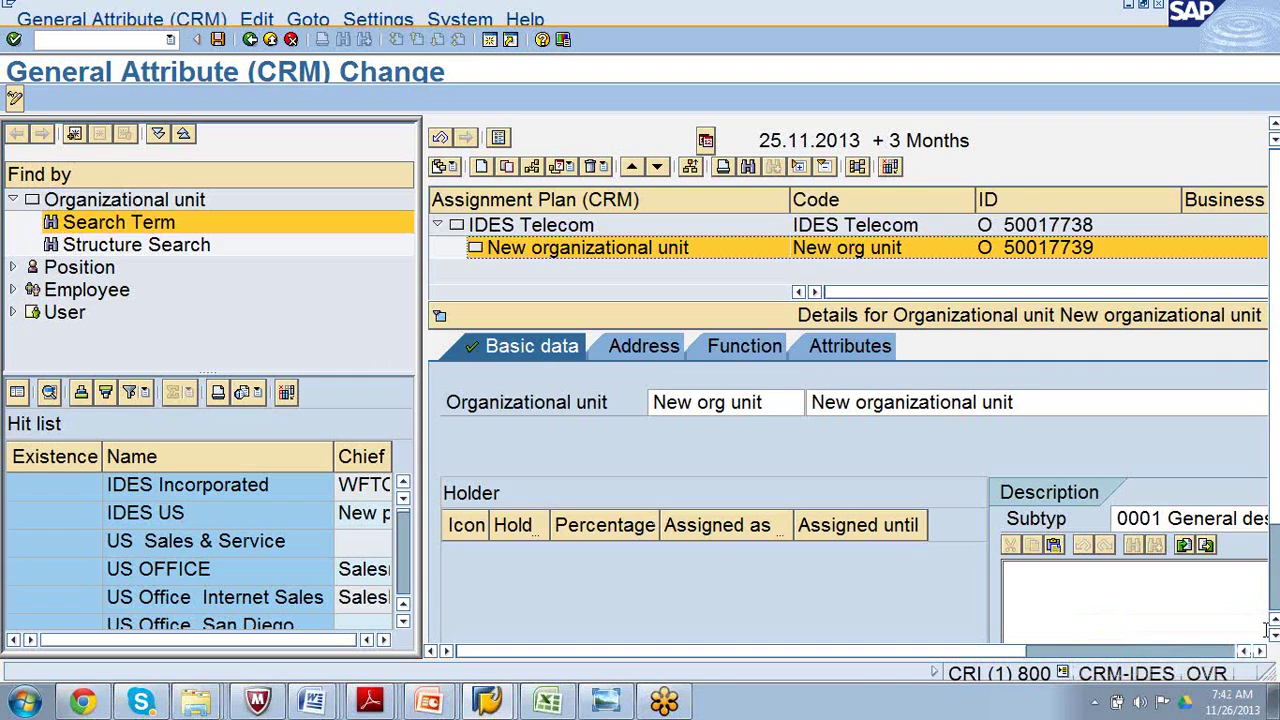
Set the short name of the new organizational unit under IDES Telecom to IDES Telwest.
{"action": "left_click", "coordinate": [789, 402]}
{"action": "key", "text": "BackSpace"}
{"action": "key", "text": "BackSpace"}
{"action": "key", "text": "BackSpace"}
{"action": "key", "text": "BackSpace"}
{"action": "key", "text": "BackSpace"}
{"action": "key", "text": "BackSpace"}
{"action": "key", "text": "BackSpace"}
{"action": "key", "text": "BackSpace"}
{"action": "key", "text": "BackSpace"}
{"action": "key", "text": "BackSpace"}
{"action": "key", "text": "BackSpace"}
{"action": "key", "text": "BackSpace"}
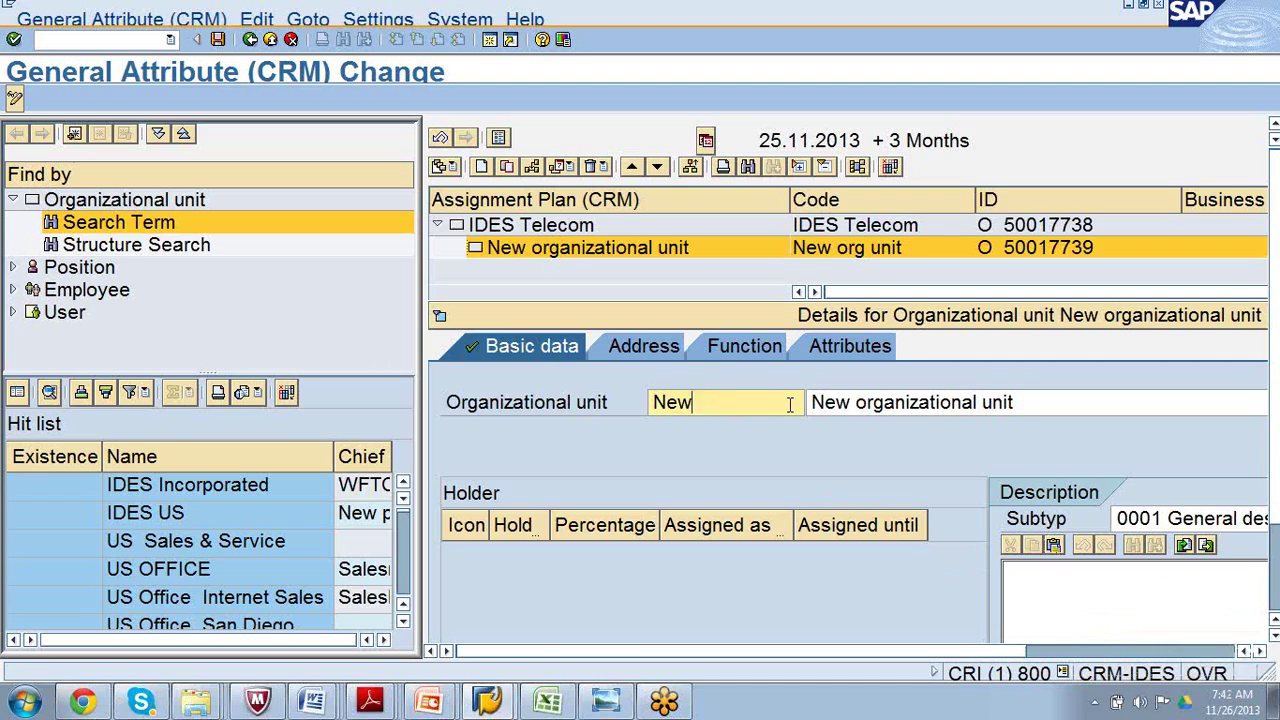
{"action": "type", "text": "IDES TR"}
{"action": "key", "text": "BackSpace"}
{"action": "type", "text": "elewes"}
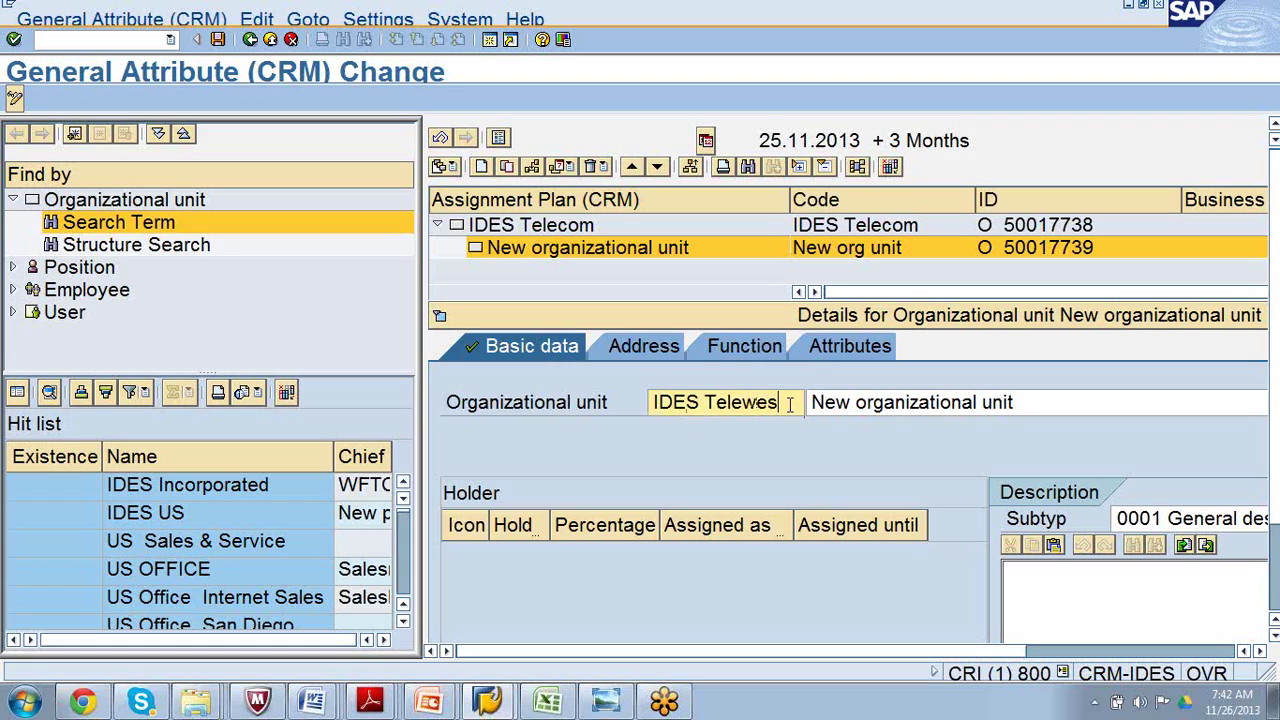
{"action": "key", "text": "BackSpace"}
{"action": "key", "text": "BackSpace"}
{"action": "key", "text": "BackSpace"}
{"action": "key", "text": "BackSpace"}
{"action": "type", "text": "west"}
Set the subordinate unit's long description to IDES Telewest and save the organizational model.
{"action": "left_click", "coordinate": [1031, 402]}
{"action": "key", "text": "BackSpace"}
{"action": "key", "text": "BackSpace"}
{"action": "key", "text": "BackSpace"}
{"action": "key", "text": "BackSpace"}
{"action": "key", "text": "BackSpace"}
{"action": "key", "text": "BackSpace"}
{"action": "key", "text": "BackSpace"}
{"action": "key", "text": "BackSpace"}
{"action": "key", "text": "BackSpace"}
{"action": "key", "text": "BackSpace"}
{"action": "key", "text": "BackSpace"}
{"action": "key", "text": "BackSpace"}
{"action": "key", "text": "BackSpace"}
{"action": "key", "text": "BackSpace"}
{"action": "key", "text": "BackSpace"}
{"action": "key", "text": "BackSpace"}
{"action": "key", "text": "BackSpace"}
{"action": "key", "text": "BackSpace"}
{"action": "key", "text": "BackSpace"}
{"action": "key", "text": "BackSpace"}
{"action": "type", "text": "Ides"}
{"action": "key", "text": "BackSpace"}
{"action": "key", "text": "BackSpace"}
{"action": "key", "text": "BackSpace"}
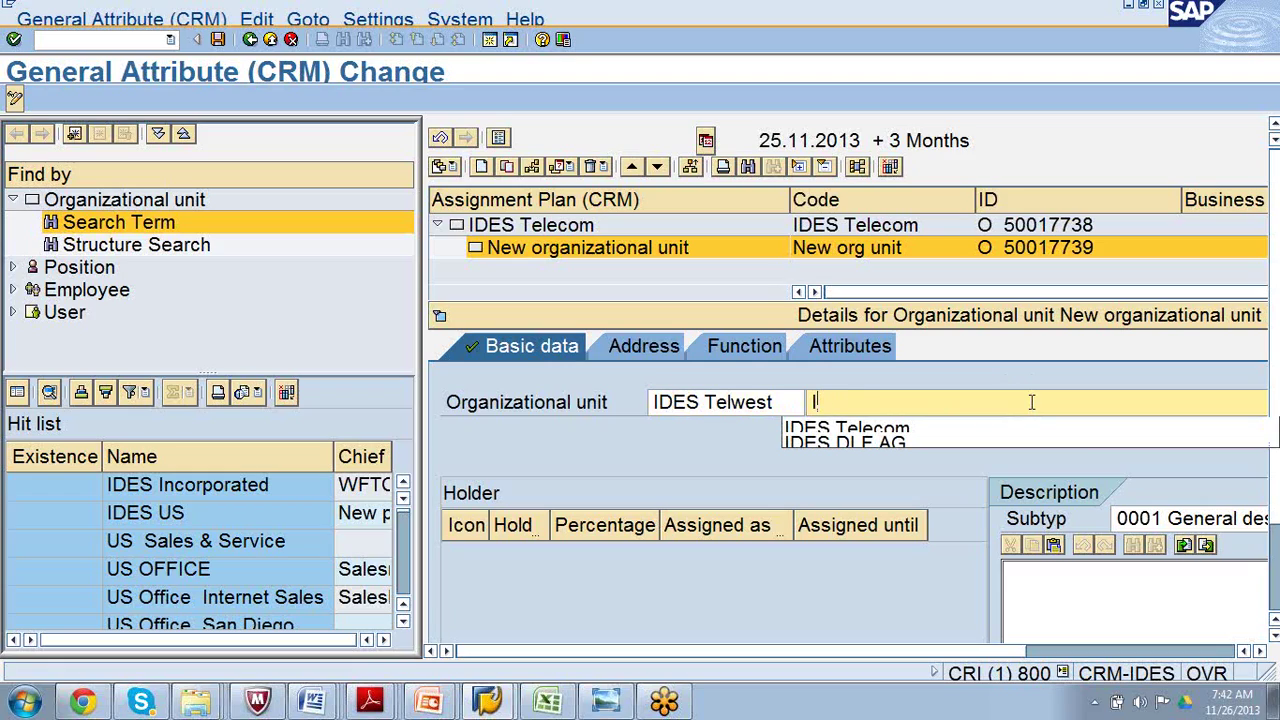
{"action": "type", "text": "S"}
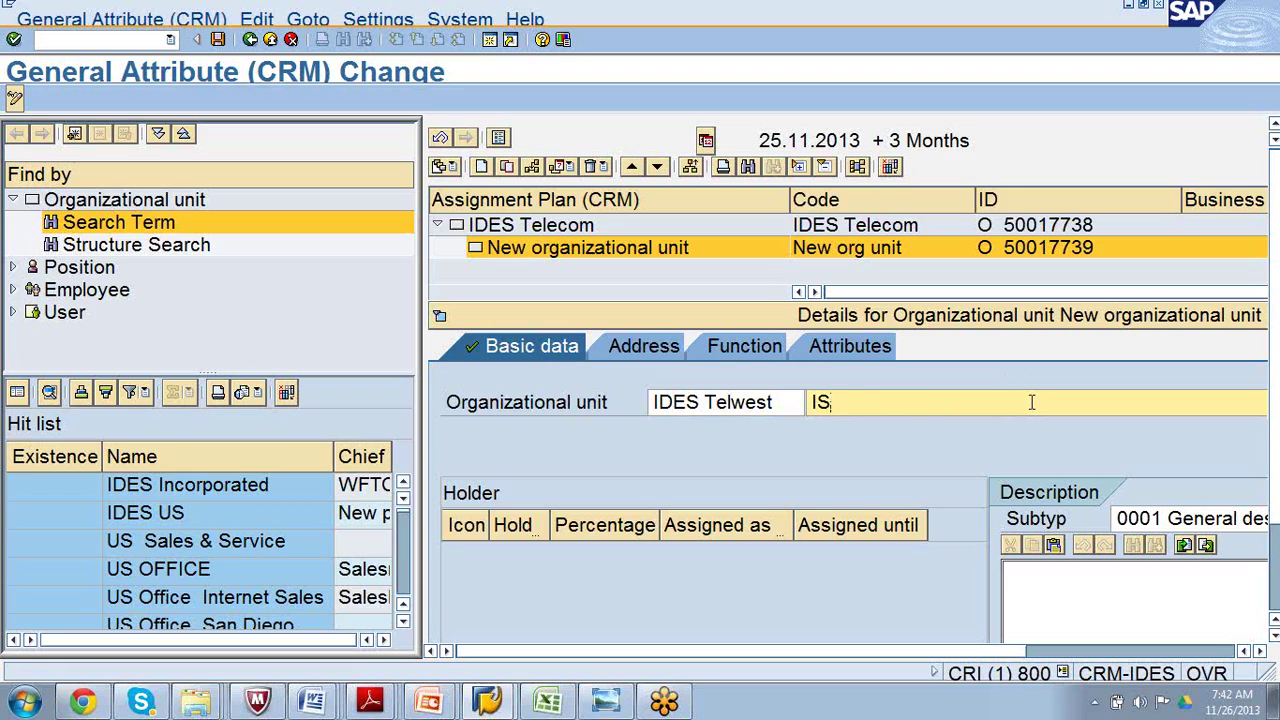
{"action": "key", "text": "BackSpace"}
{"action": "type", "text": "DES "}
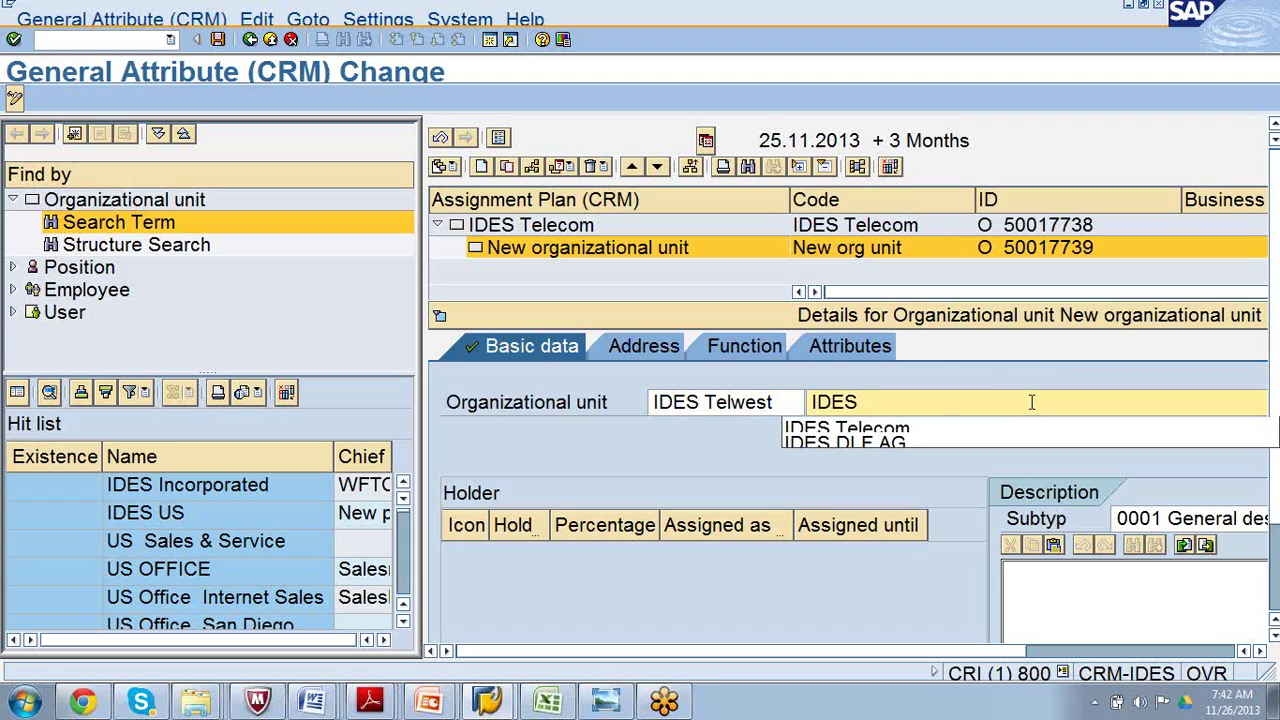
{"action": "type", "text": "Tele"}
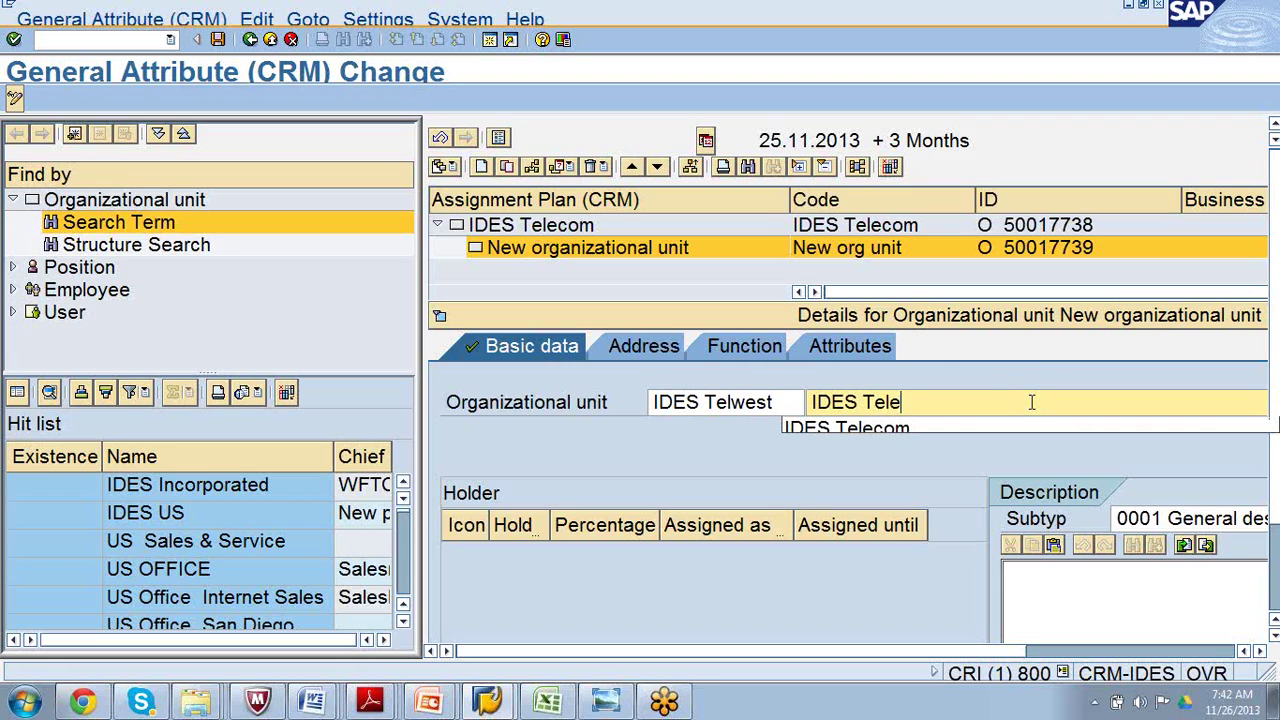
{"action": "type", "text": "west"}
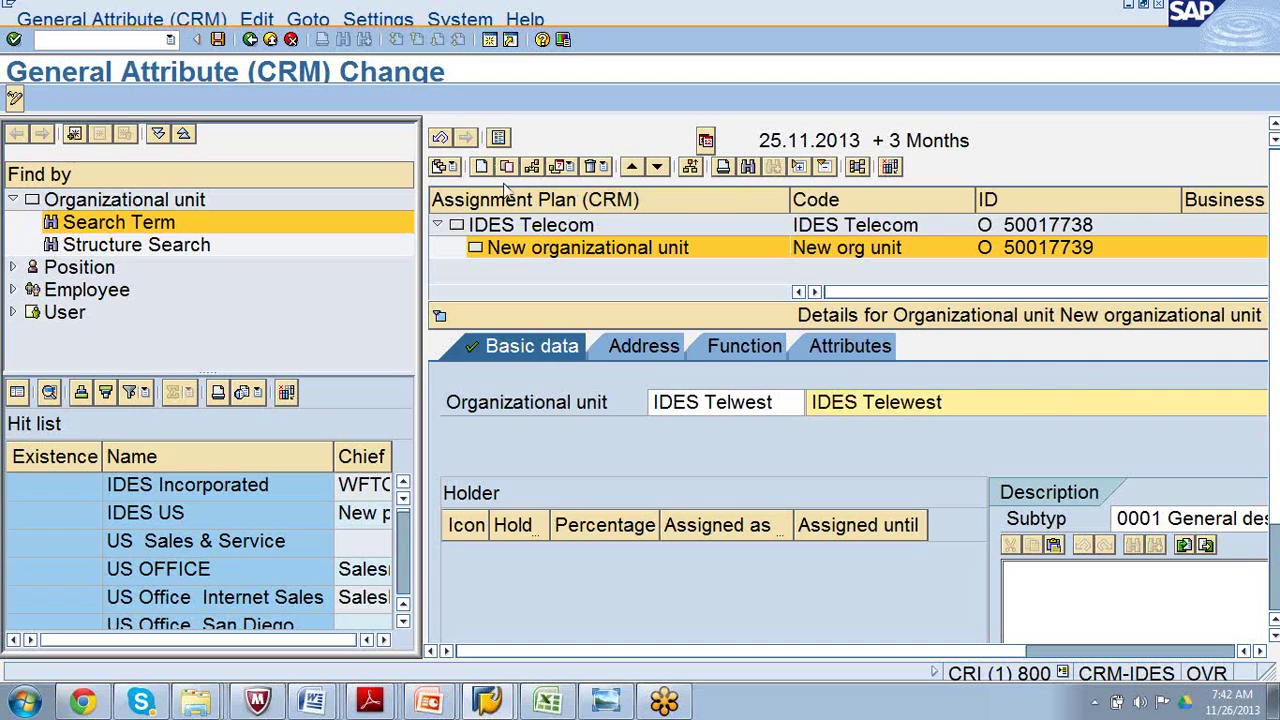
{"action": "left_click", "coordinate": [219, 42]}
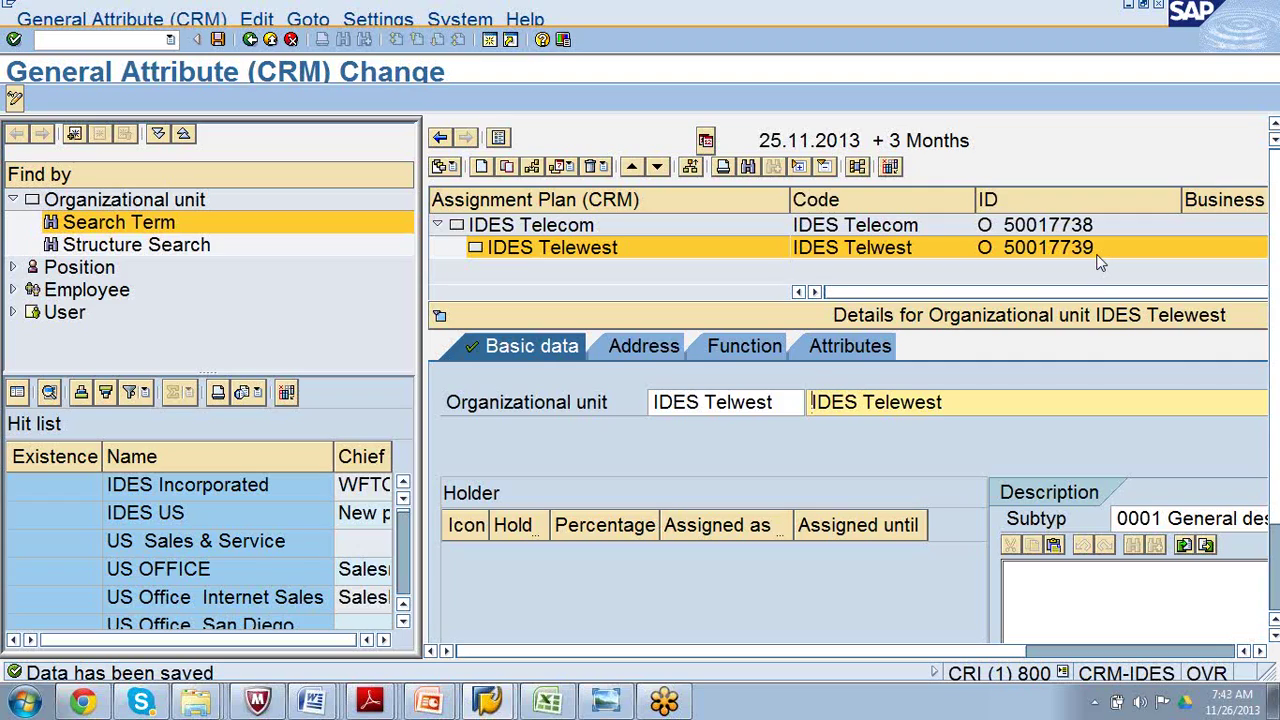
{"action": "left_click", "coordinate": [218, 40]}
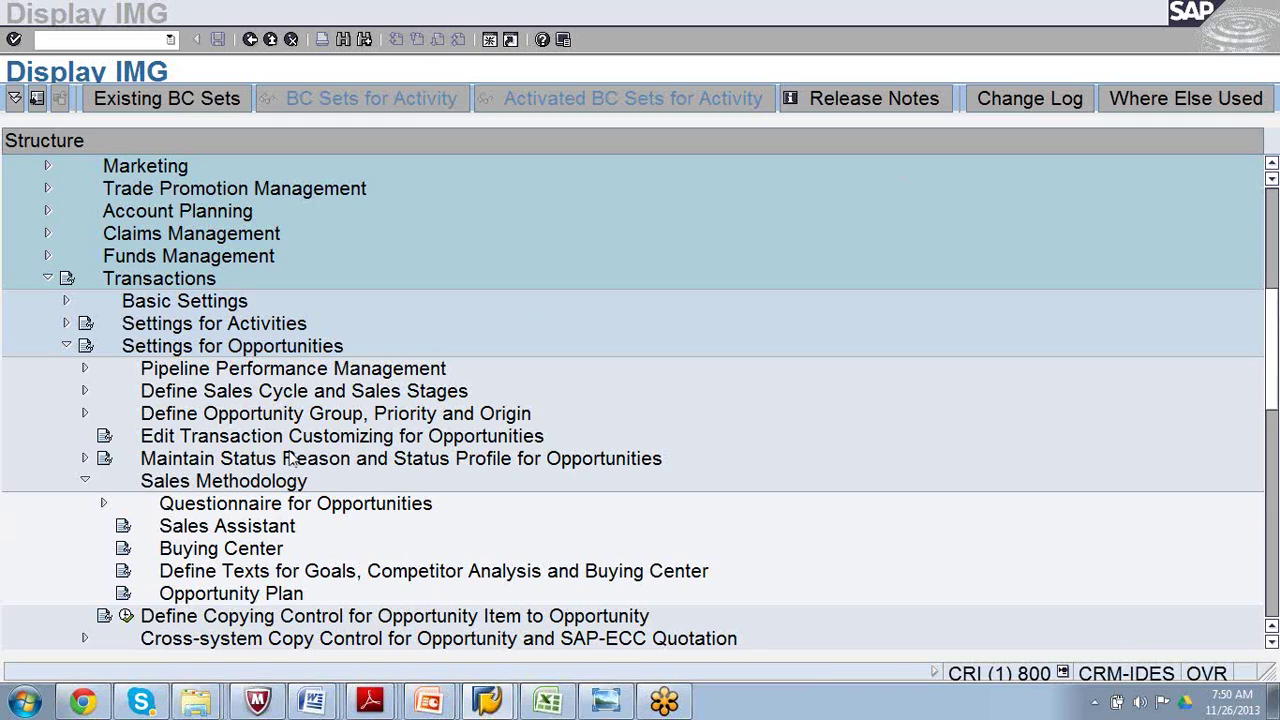
Open the Assign Sales Stages to Sales Cycles activity under Settings for Opportunities in the IMG.
{"action": "left_click", "coordinate": [86, 483]}
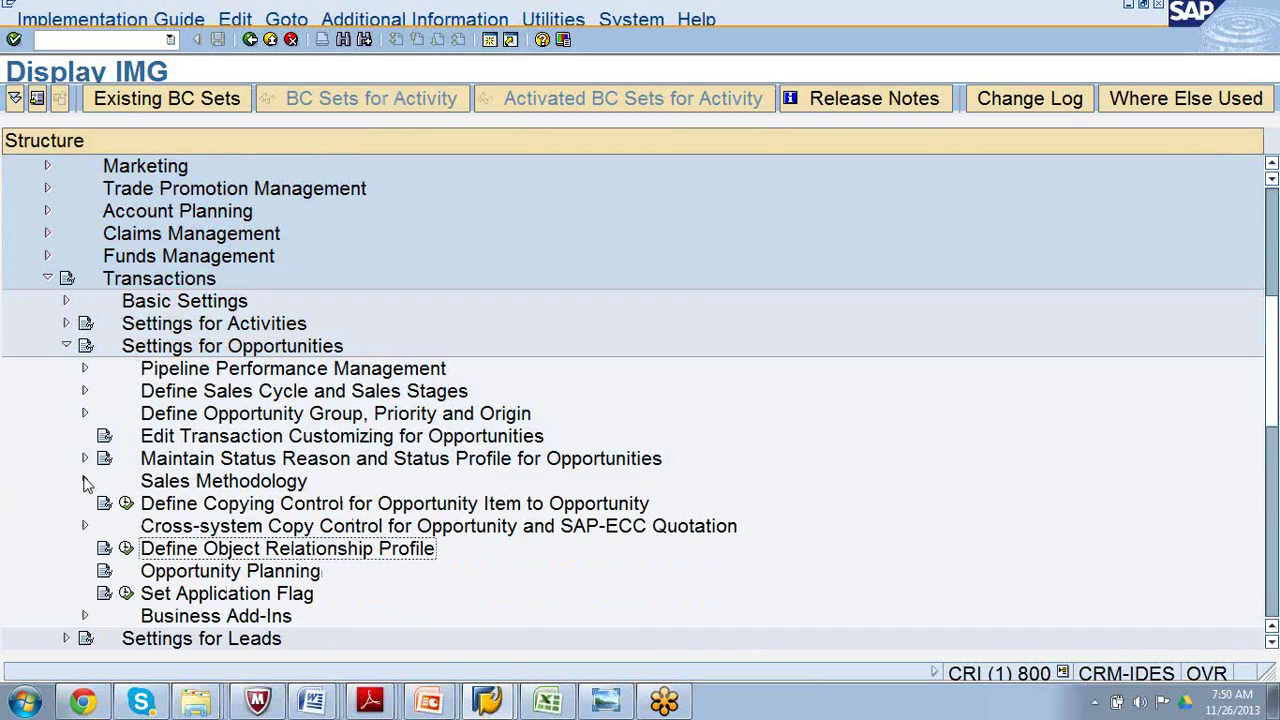
{"action": "left_click", "coordinate": [85, 391]}
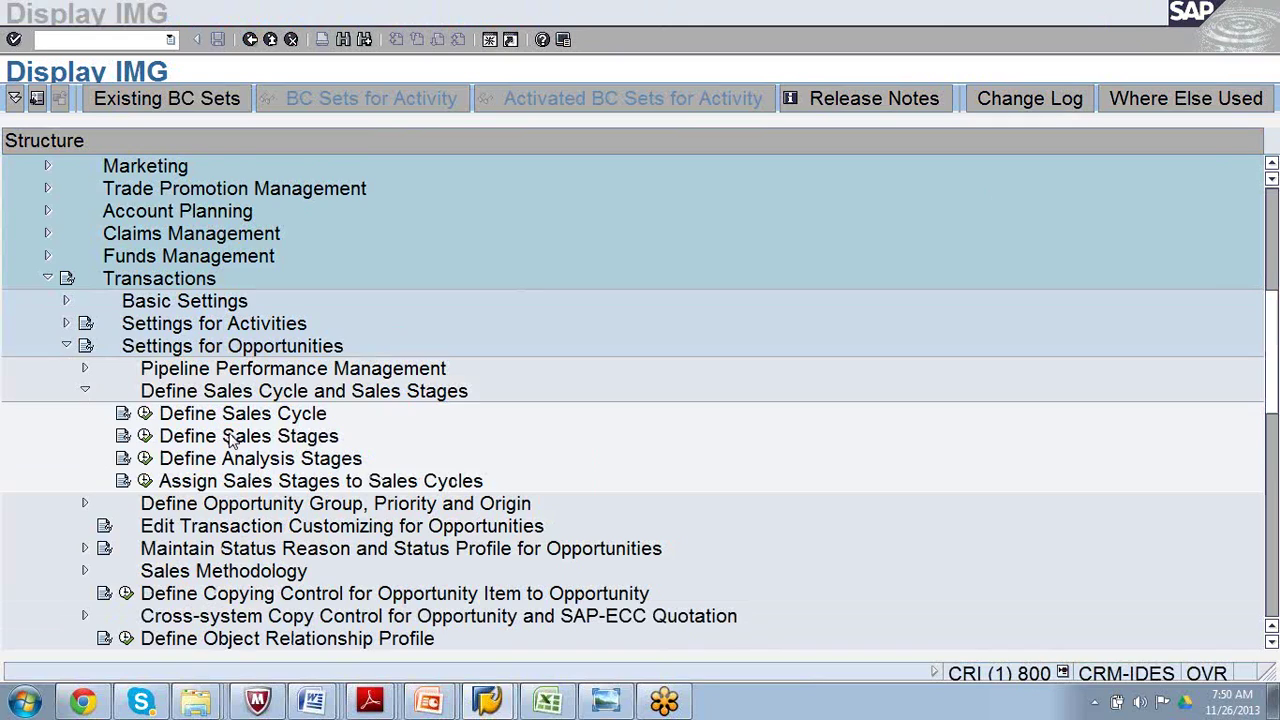
{"action": "left_click", "coordinate": [257, 484]}
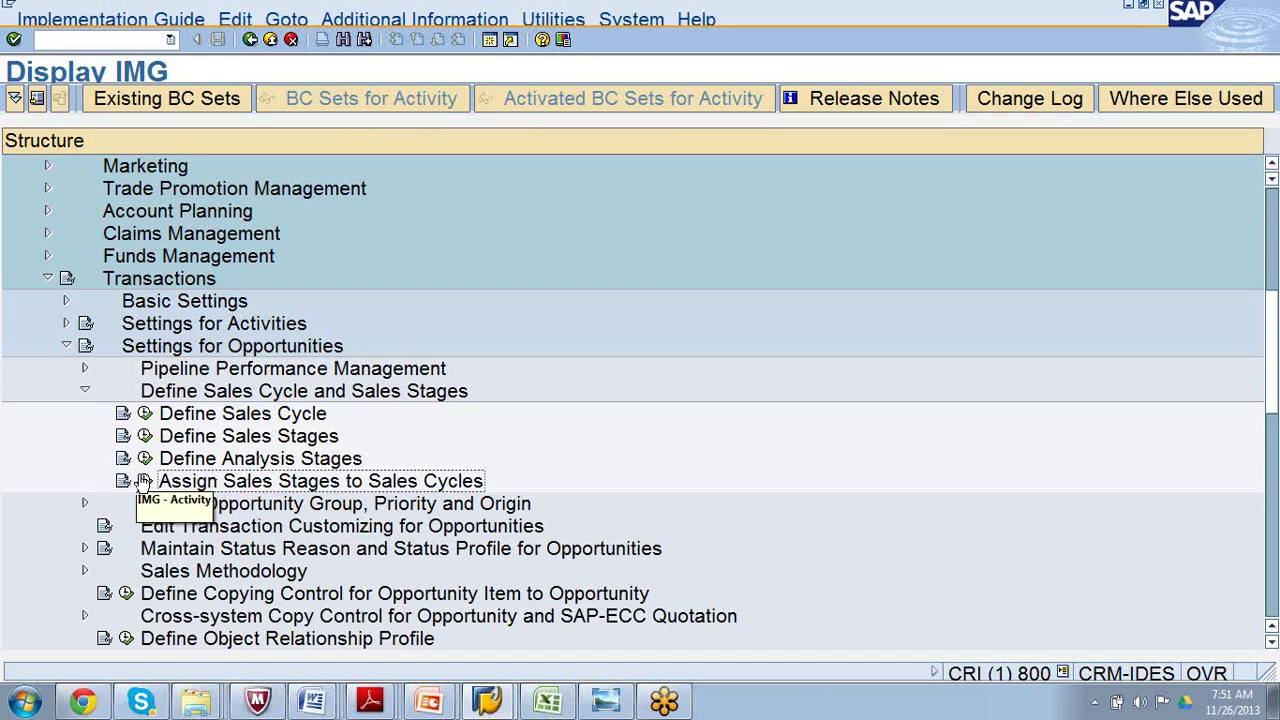
{"action": "left_click", "coordinate": [503, 708]}
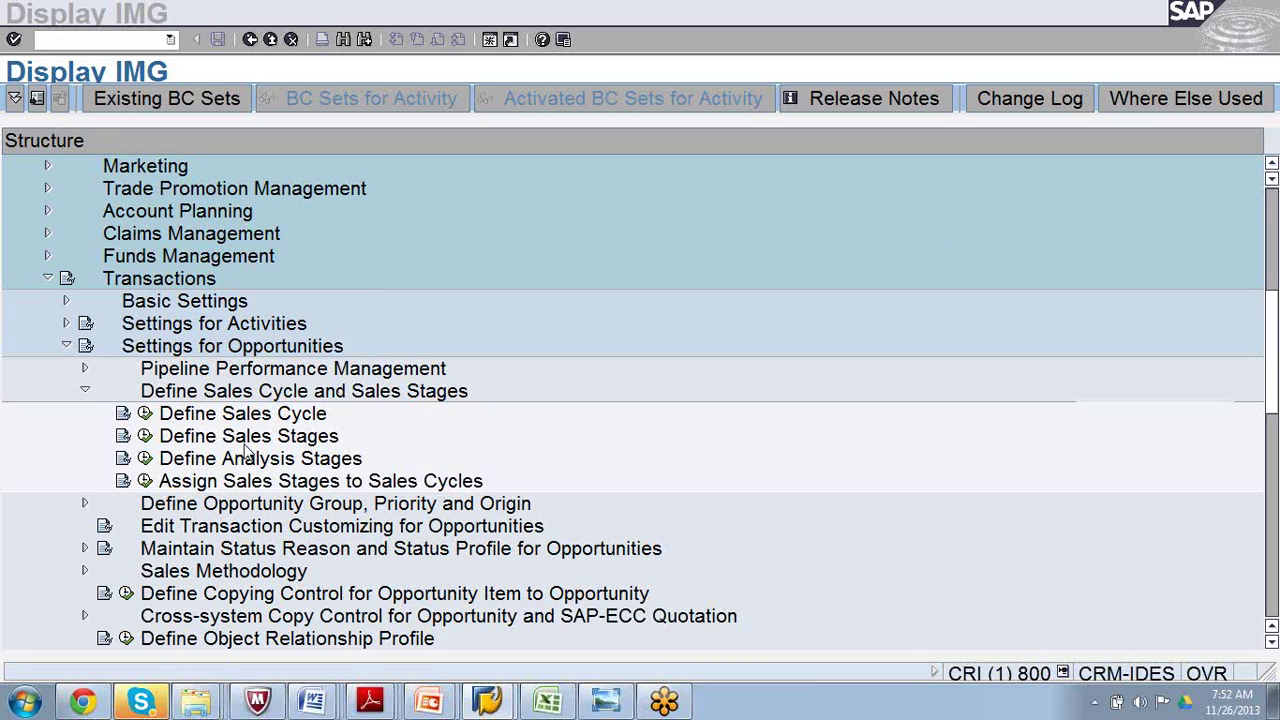
{"action": "left_click", "coordinate": [145, 481]}
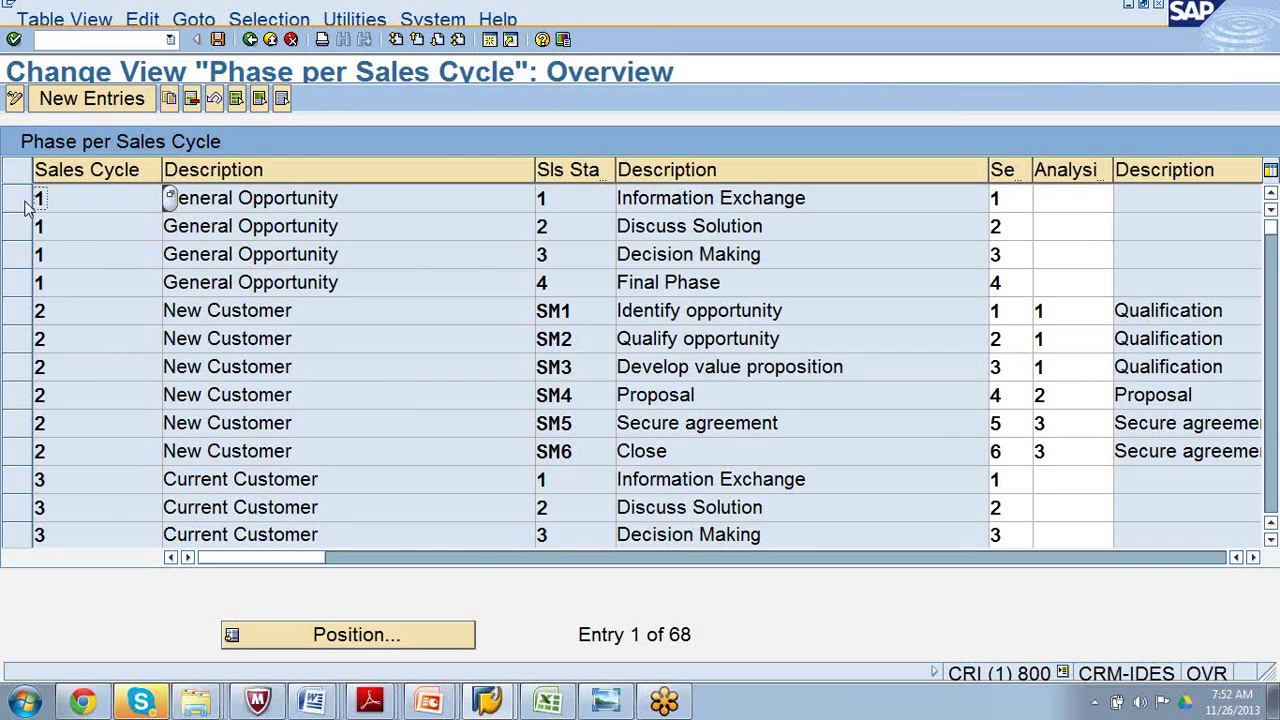
Examine the stages, sequence and probability assigned to the General Opportunity sales cycle, and return to the IMG structure.
{"action": "left_click", "coordinate": [22, 200]}
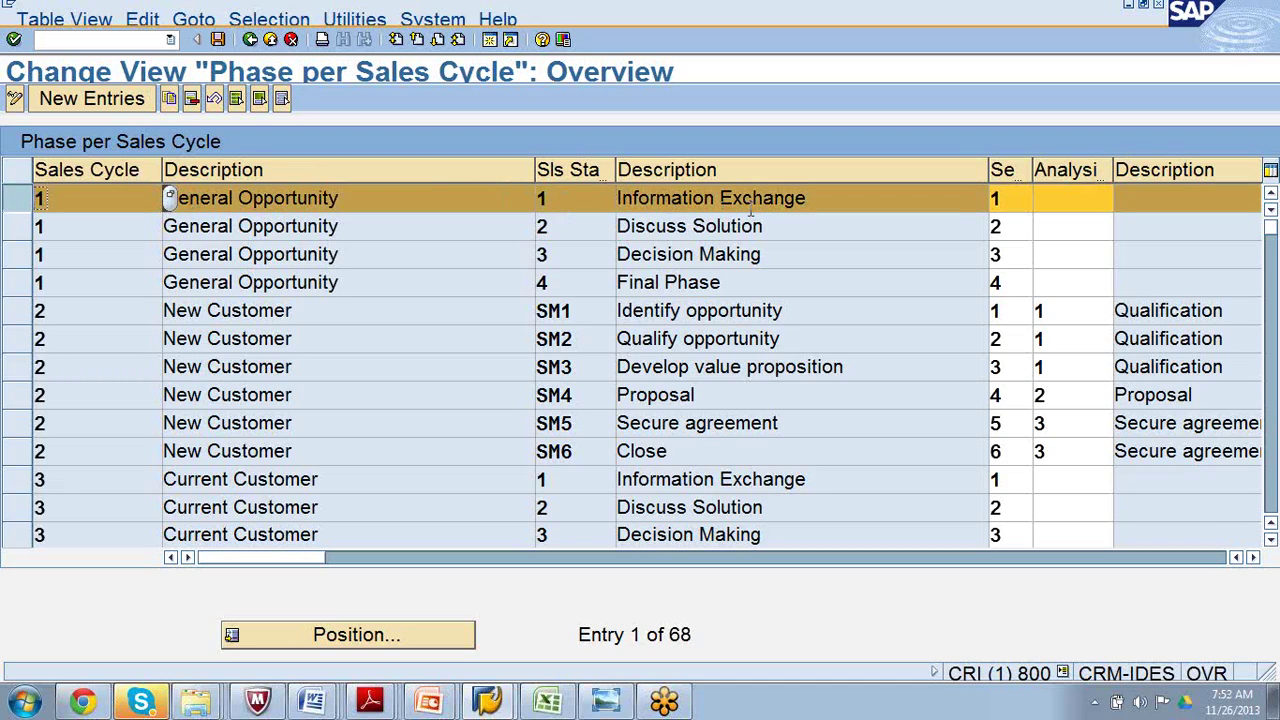
{"action": "left_click", "coordinate": [1254, 558]}
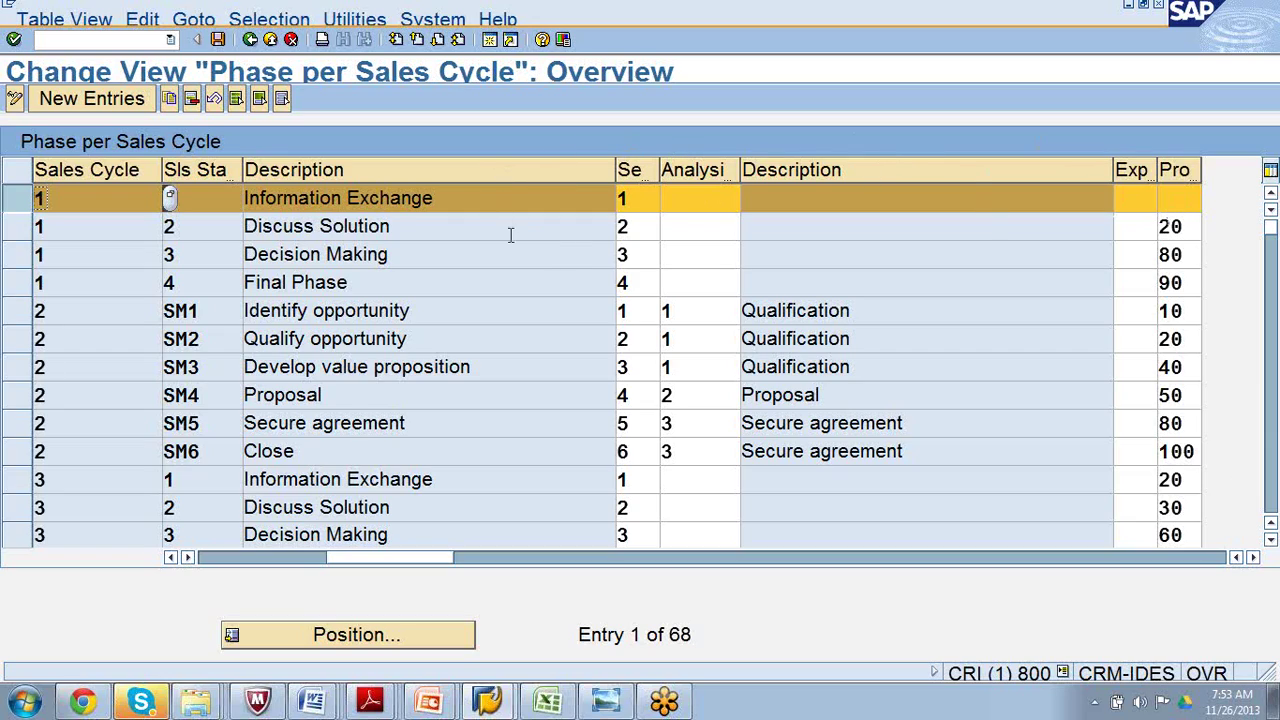
{"action": "left_click", "coordinate": [16, 228]}
{"action": "left_click", "coordinate": [16, 201]}
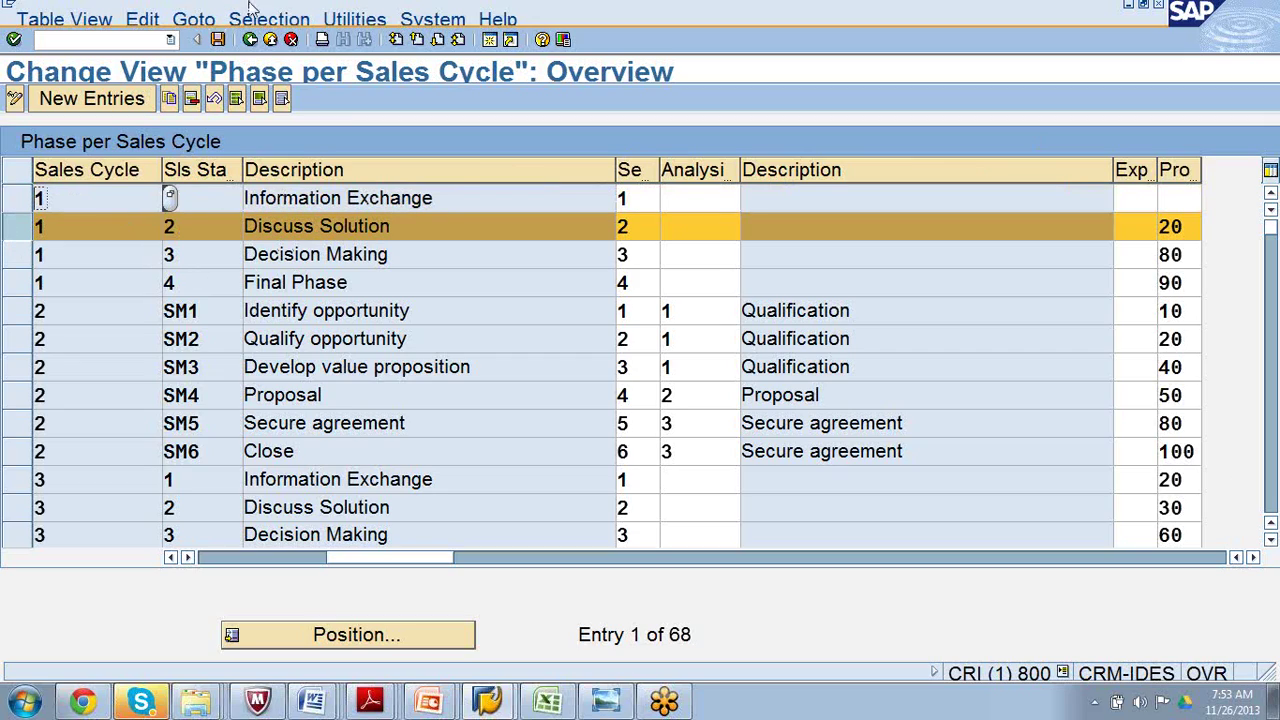
{"action": "left_click", "coordinate": [250, 40]}
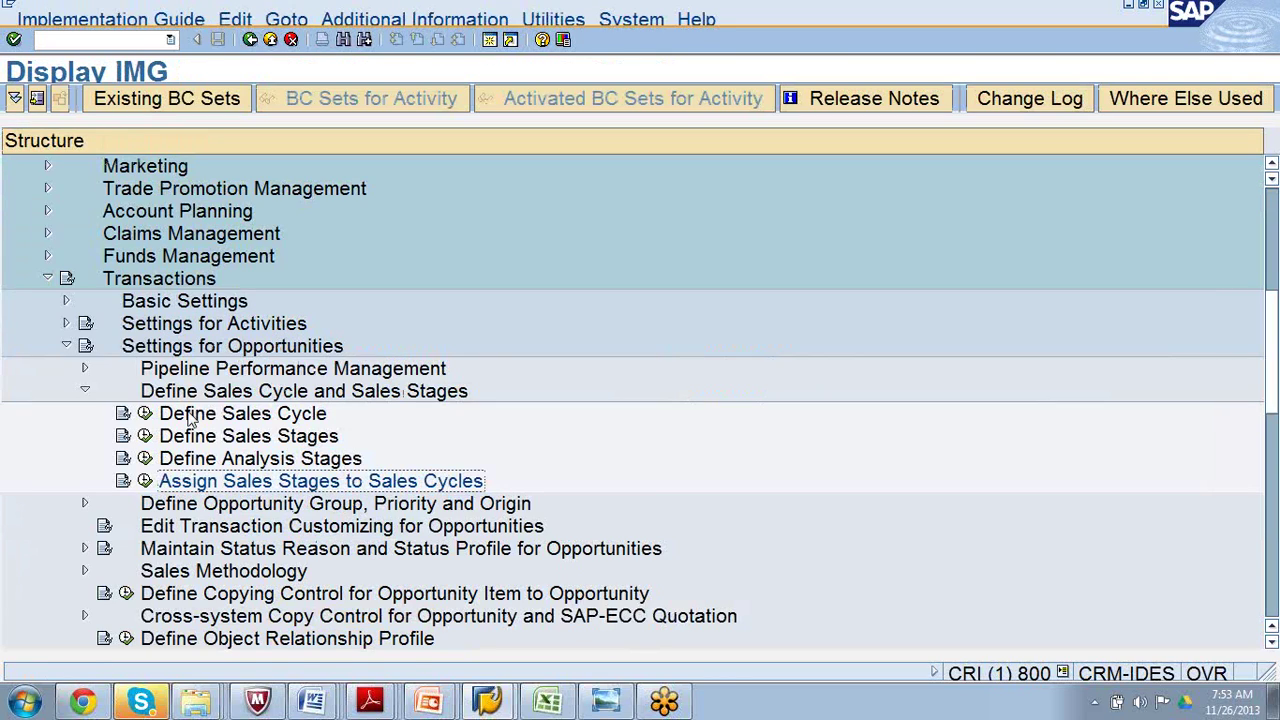
Review General Opportunity in the Define Sales Cycle activity and its first stage in the sales stage assignment.
{"action": "left_click", "coordinate": [143, 413]}
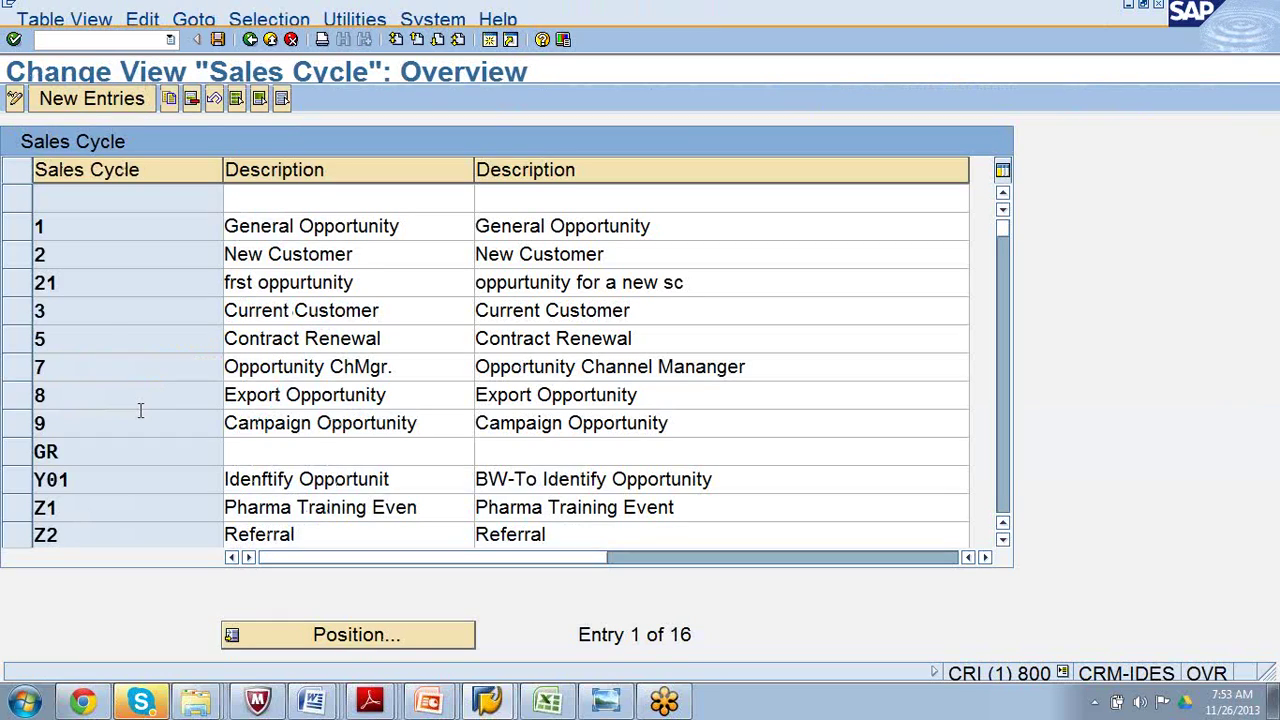
{"action": "left_click", "coordinate": [17, 228]}
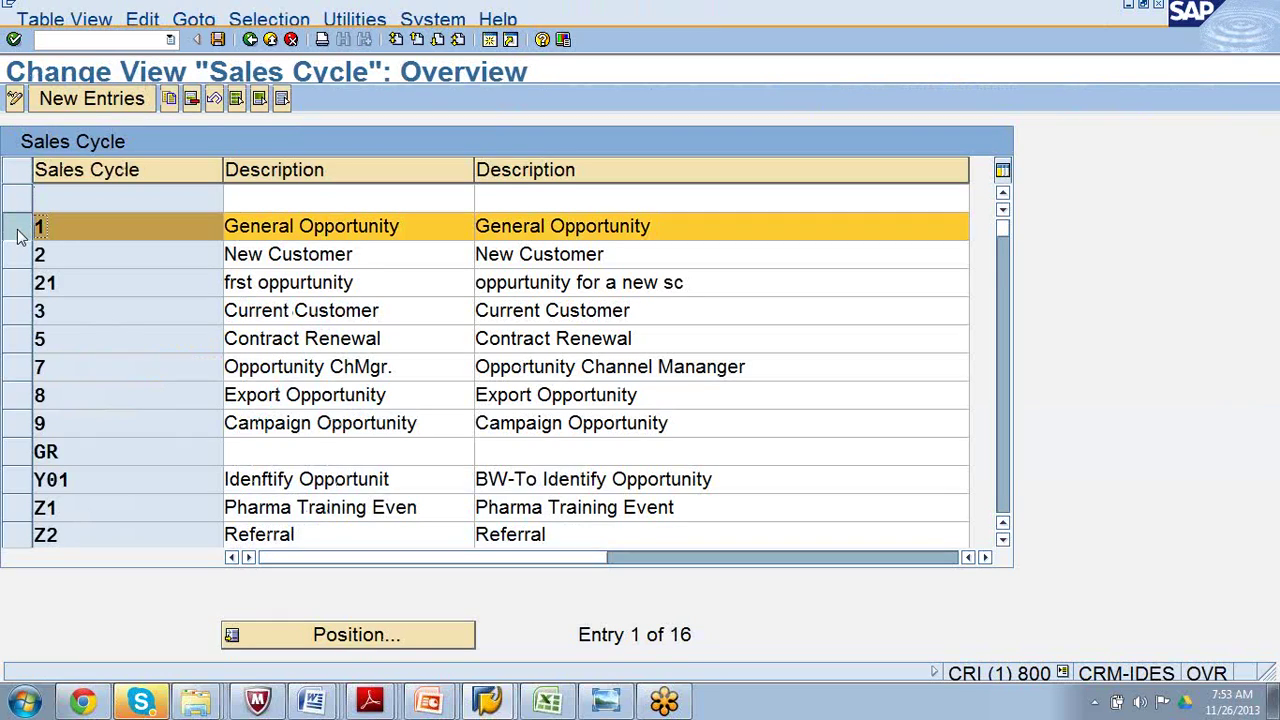
{"action": "left_click", "coordinate": [250, 39]}
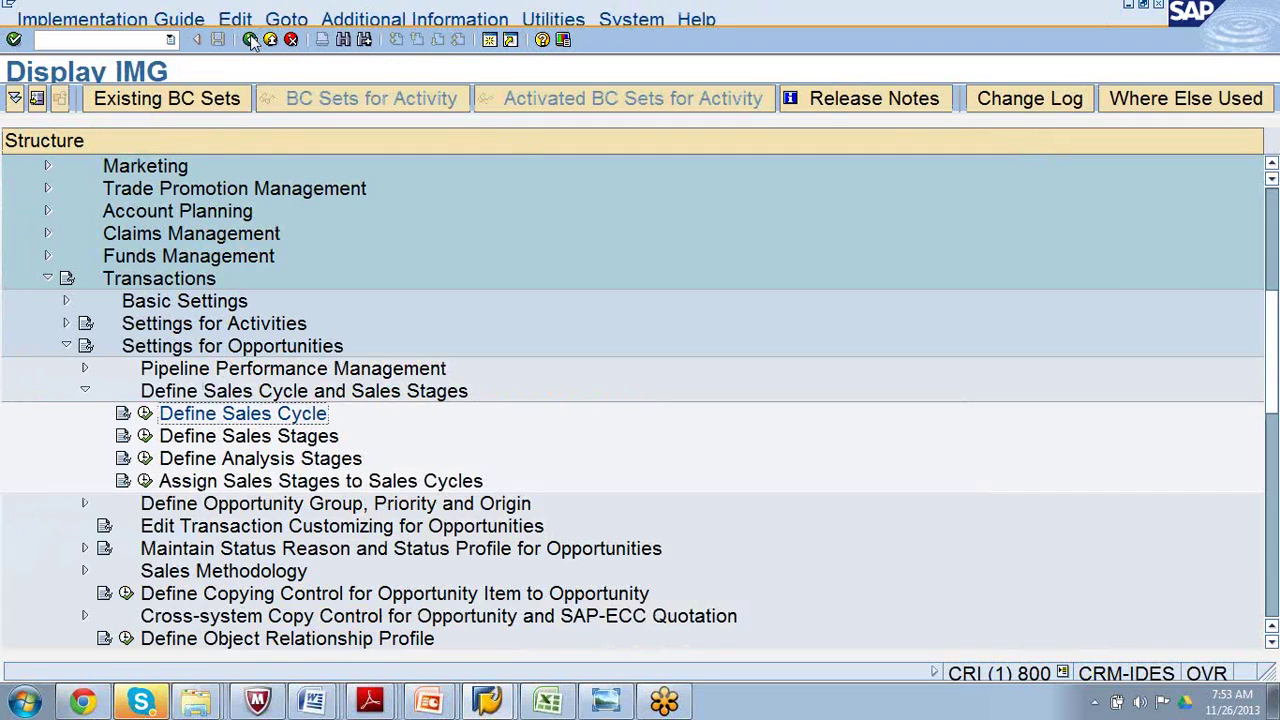
{"action": "left_click", "coordinate": [145, 481]}
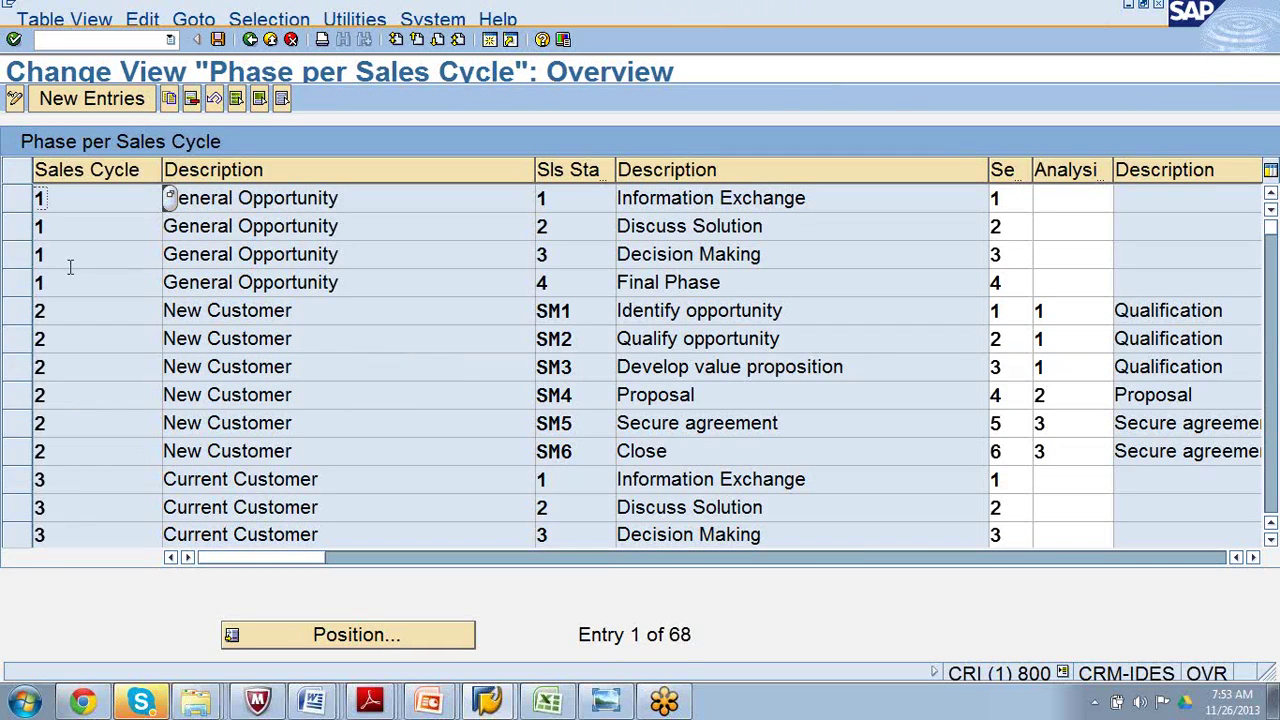
{"action": "left_click", "coordinate": [18, 200]}
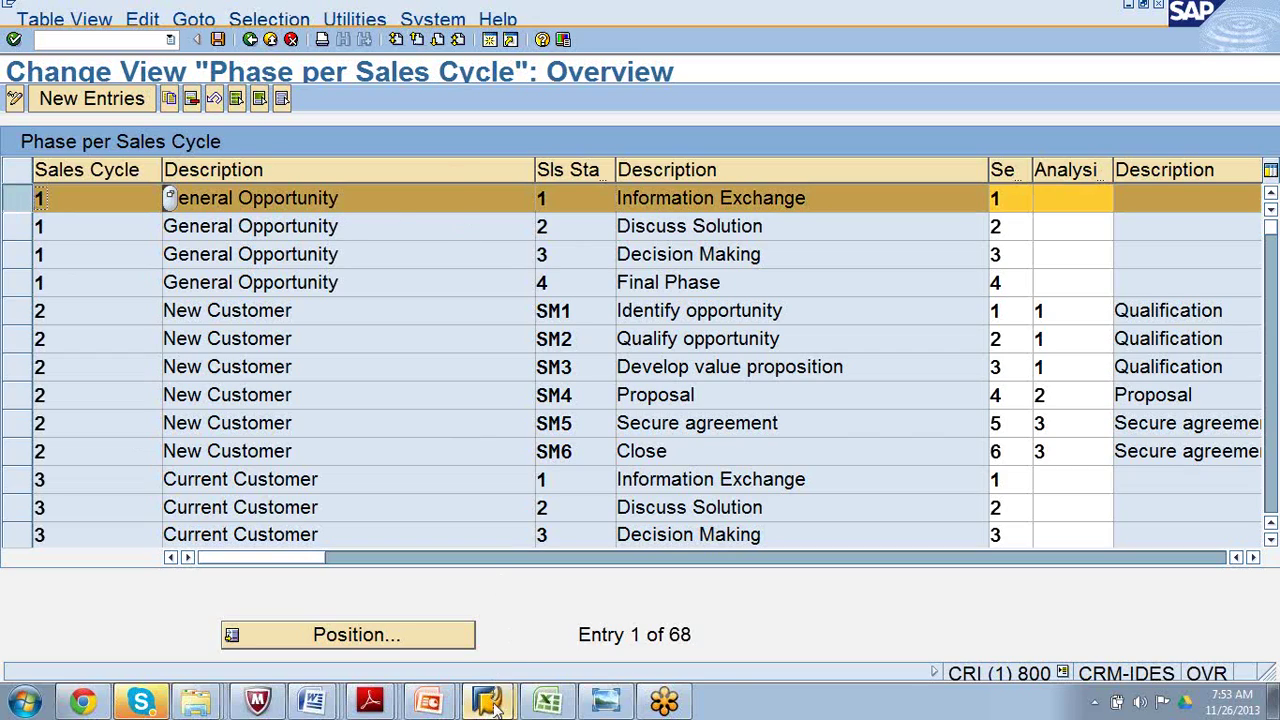
{"action": "mouse_move", "coordinate": [492, 703]}
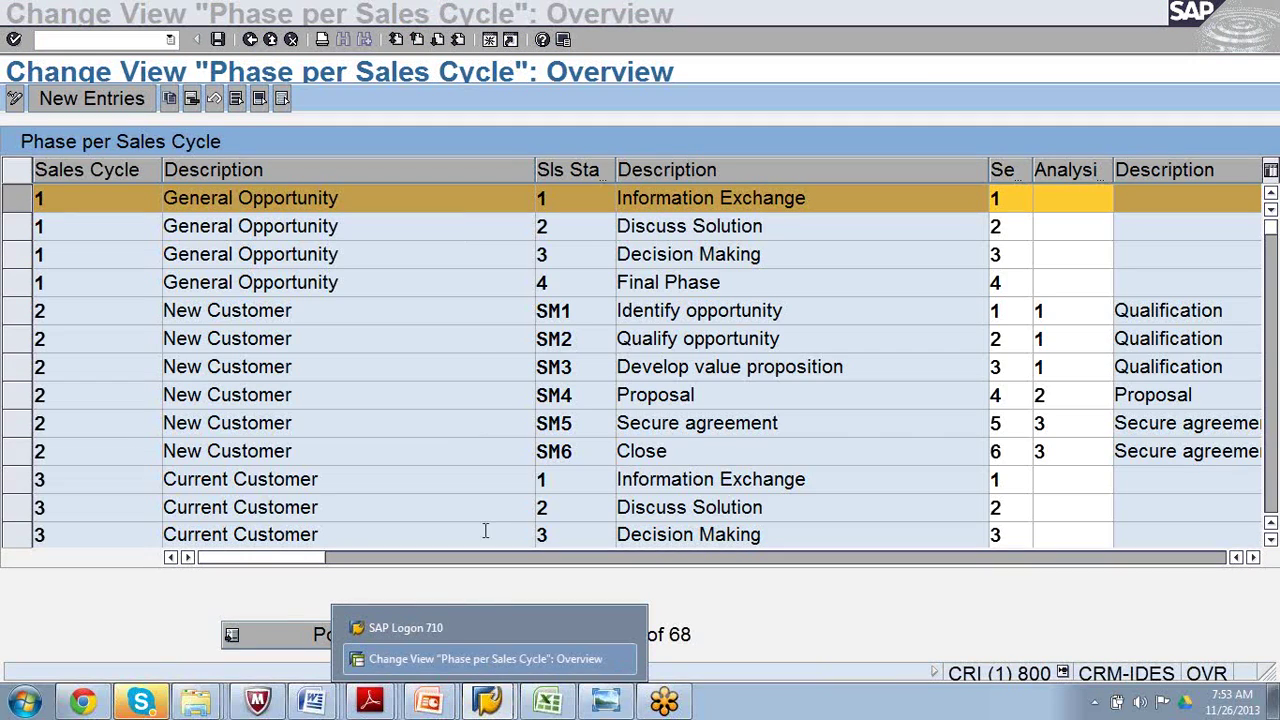
Open a new session and start the business transaction search with the transaction crmd_order.
{"action": "left_click", "coordinate": [490, 39]}
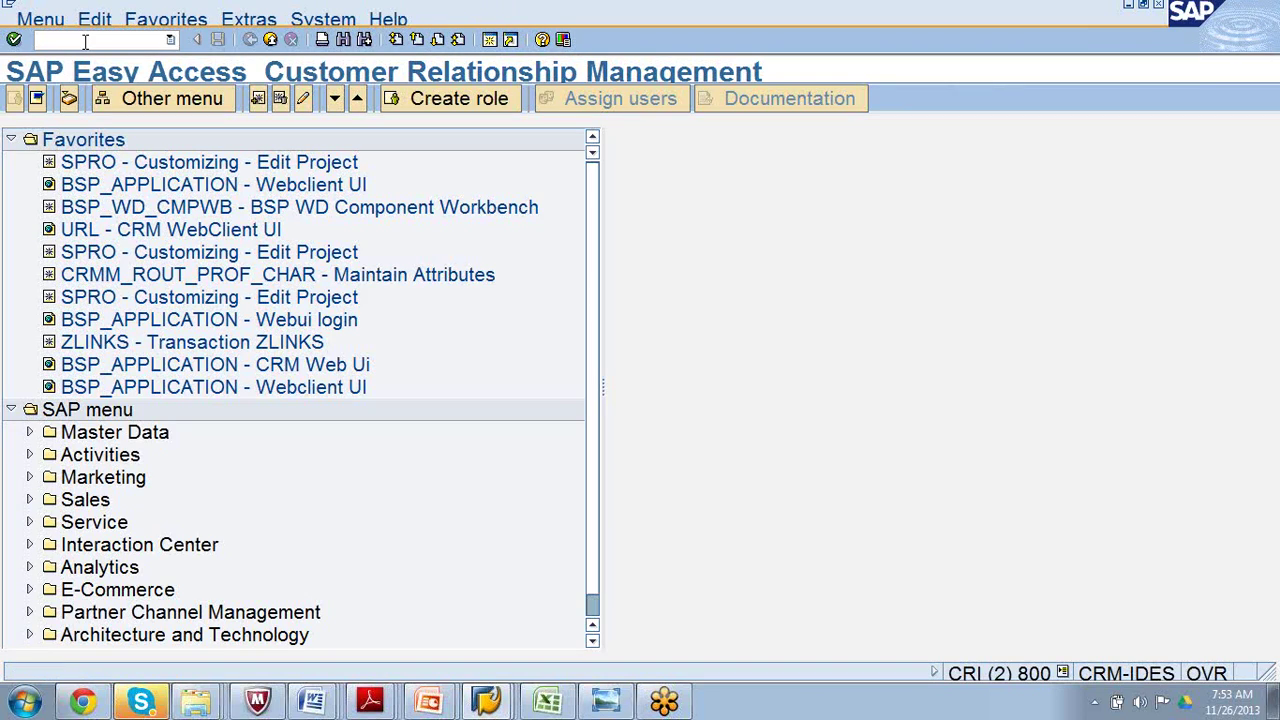
{"action": "type", "text": "crmf"}
{"action": "key", "text": "BackSpace"}
{"action": "type", "text": "d_"}
{"action": "type", "text": "rder"}
{"action": "key", "text": "Return"}
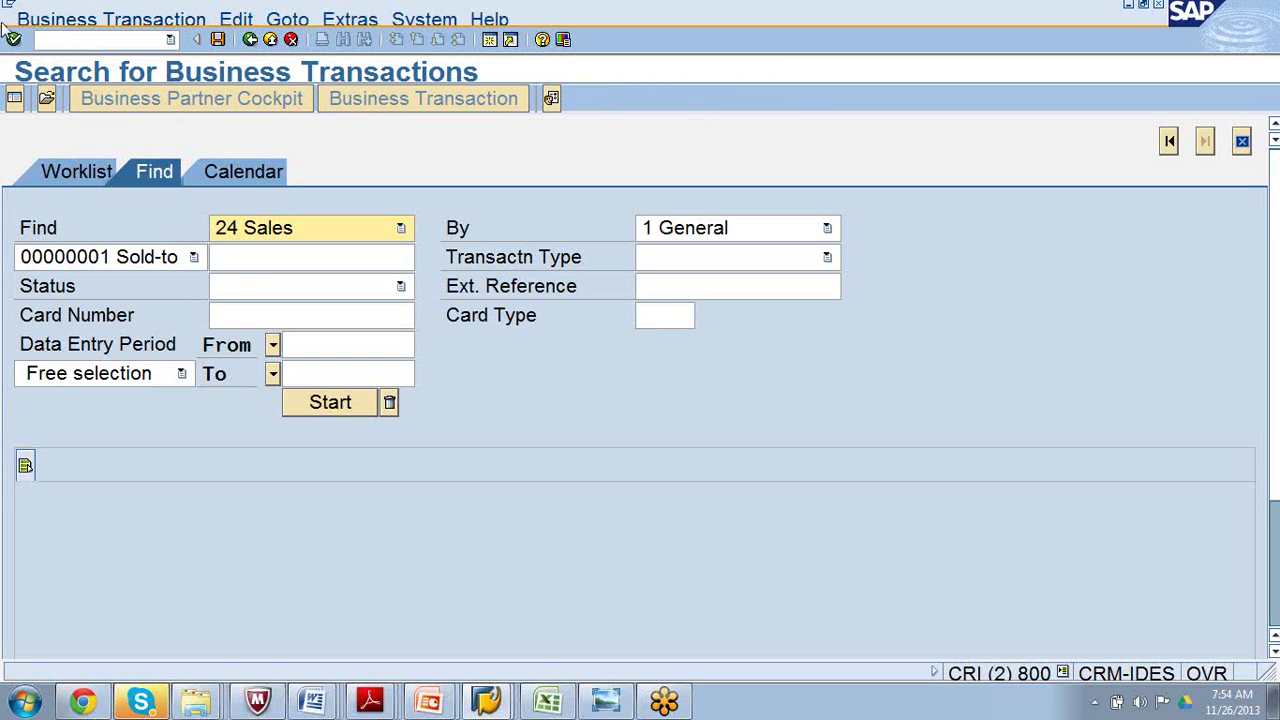
Search for business transactions of the type 21 Opportunity, listing only the first 100 documents.
{"action": "left_click", "coordinate": [333, 403]}
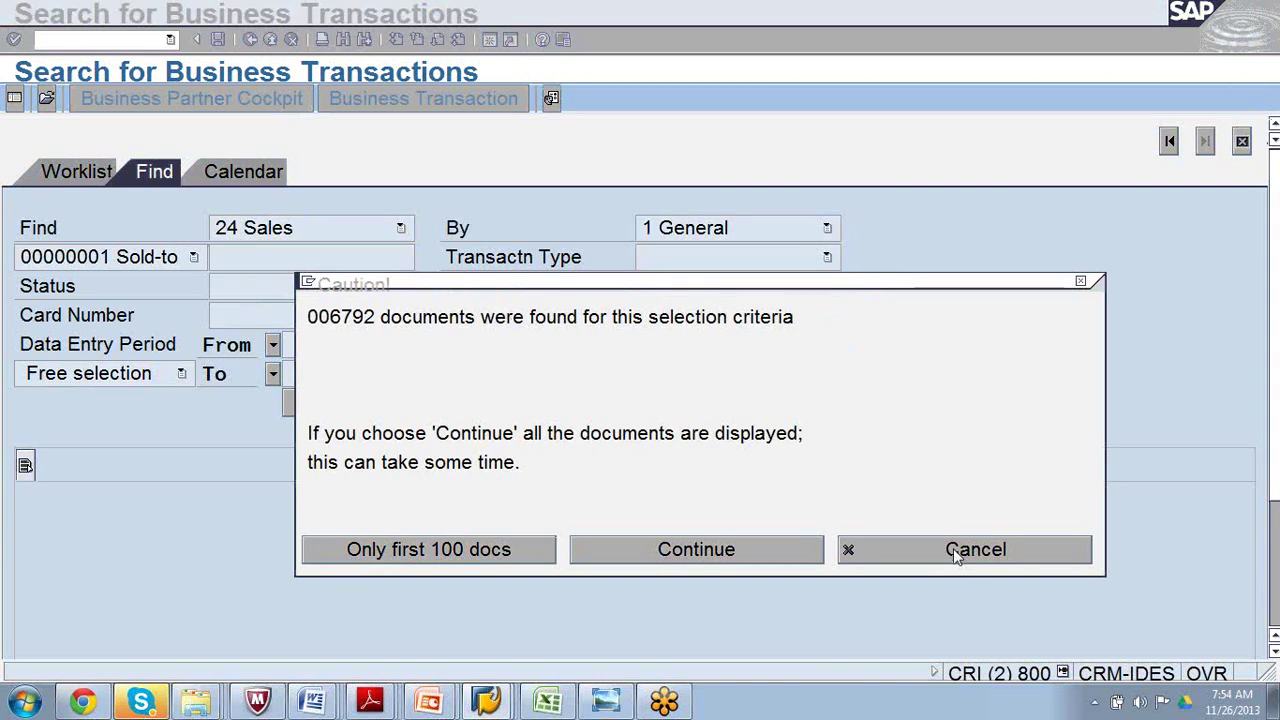
{"action": "left_click", "coordinate": [959, 550]}
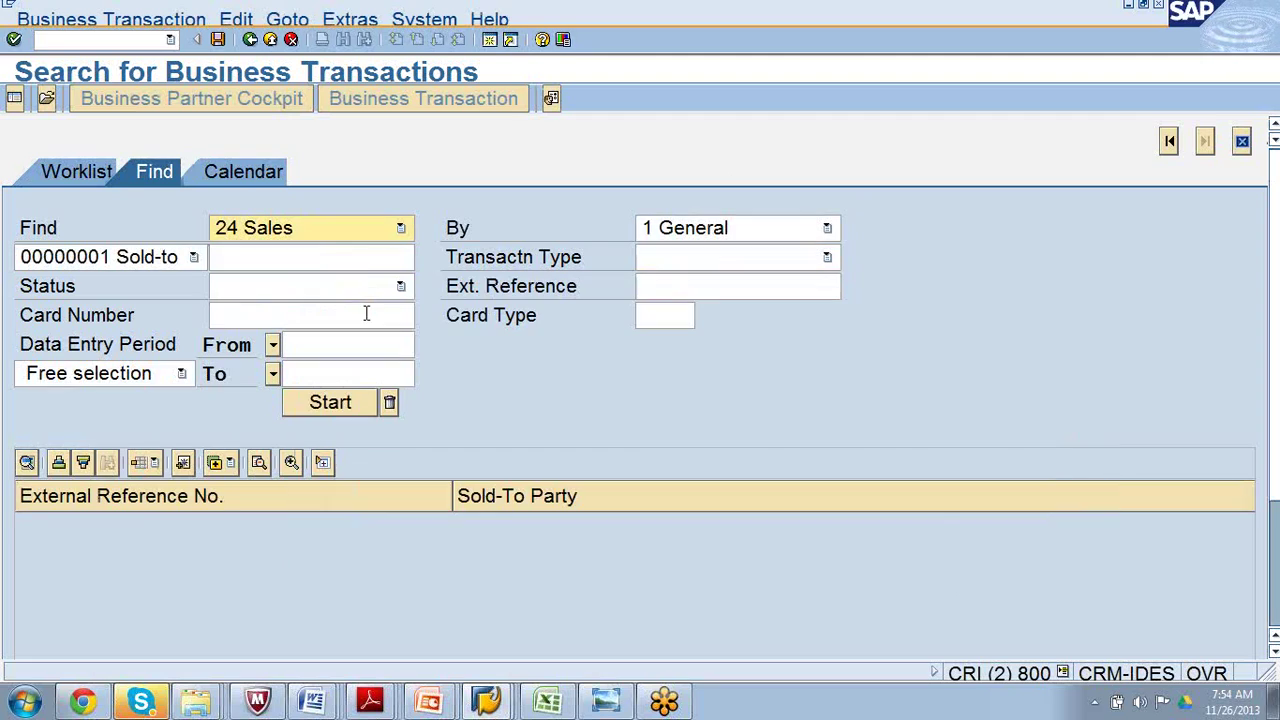
{"action": "left_click", "coordinate": [400, 228]}
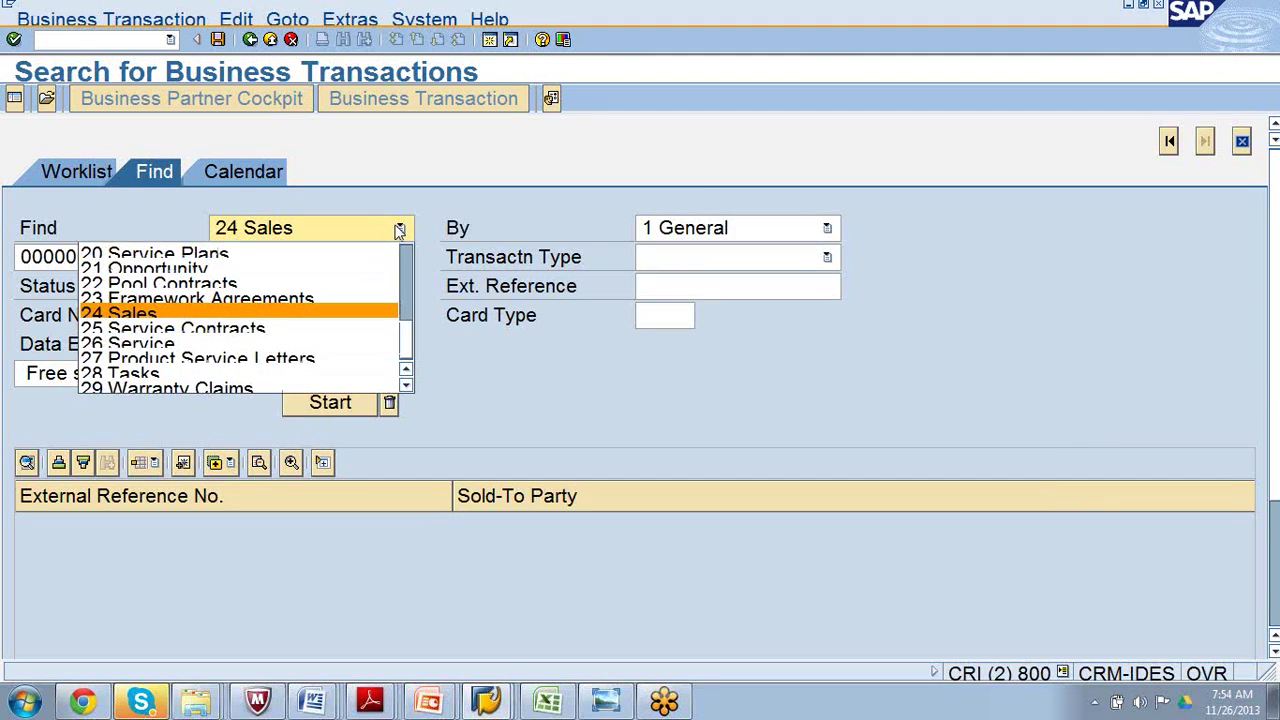
{"action": "left_click", "coordinate": [363, 270]}
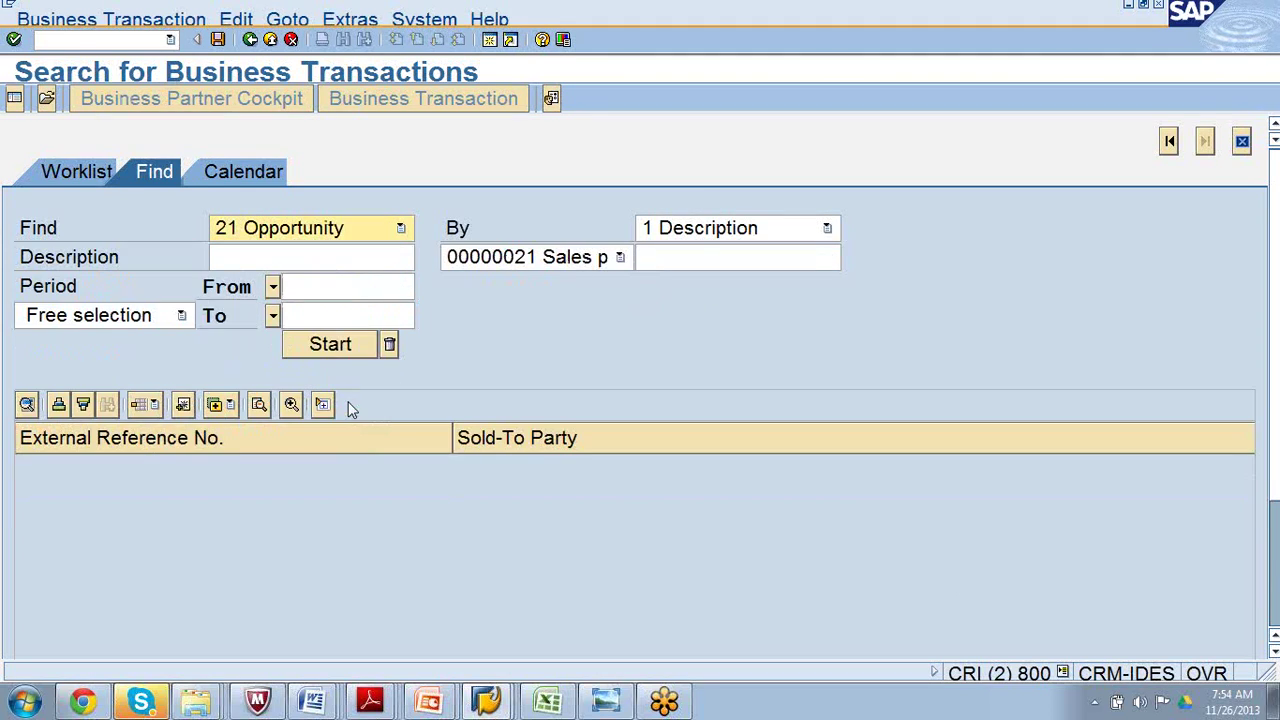
{"action": "left_click", "coordinate": [336, 346]}
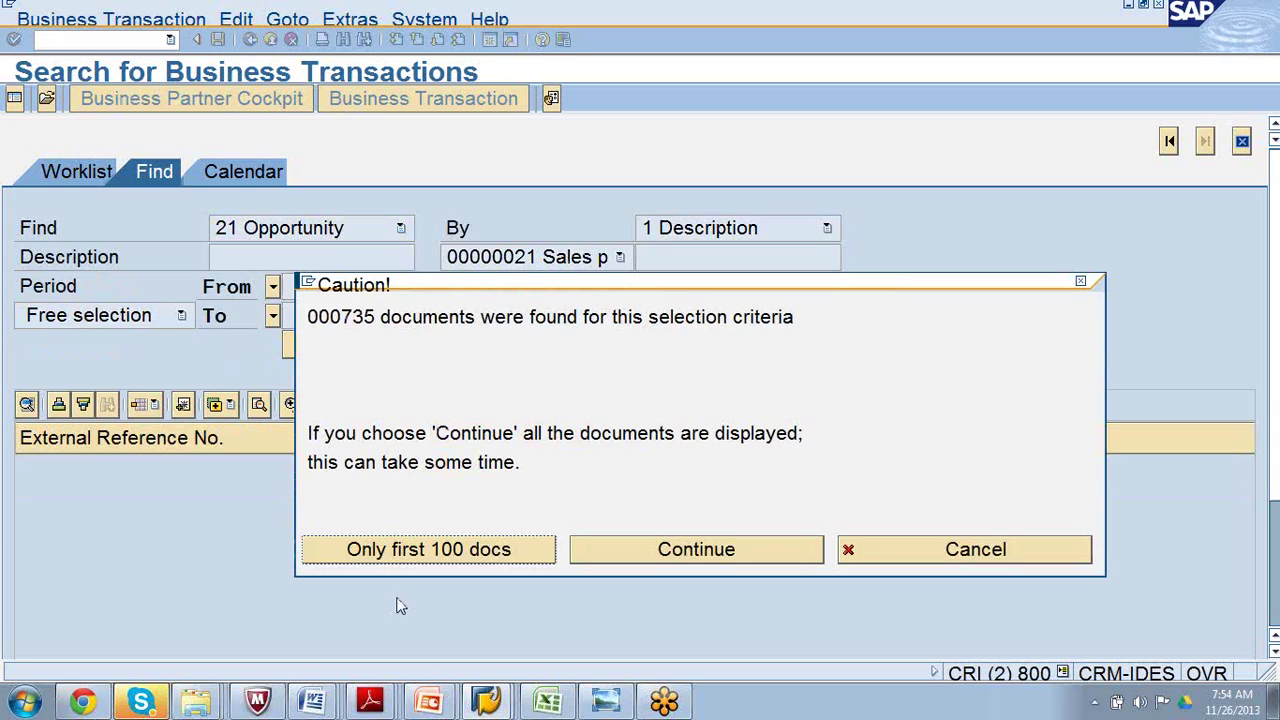
{"action": "left_click", "coordinate": [397, 551]}
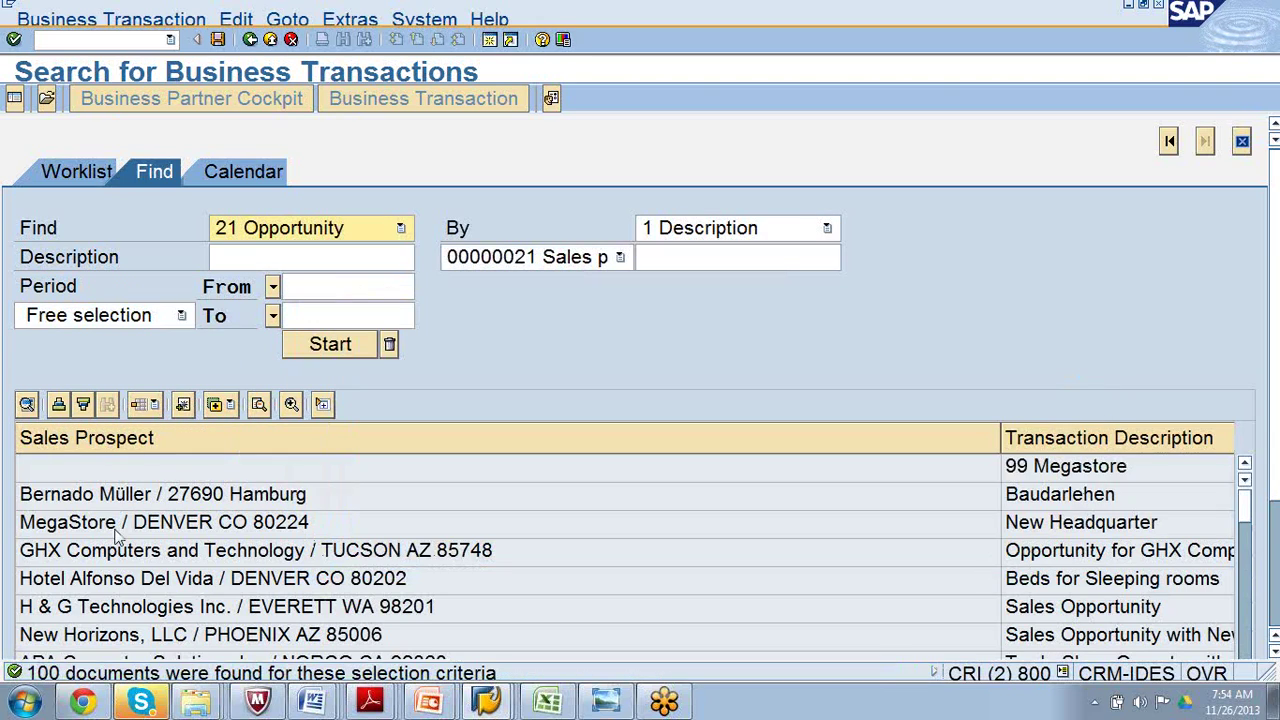
Open the MegaStore opportunity New Headquarter and examine its sales cycle, sales stage and status.
{"action": "left_click", "coordinate": [98, 527]}
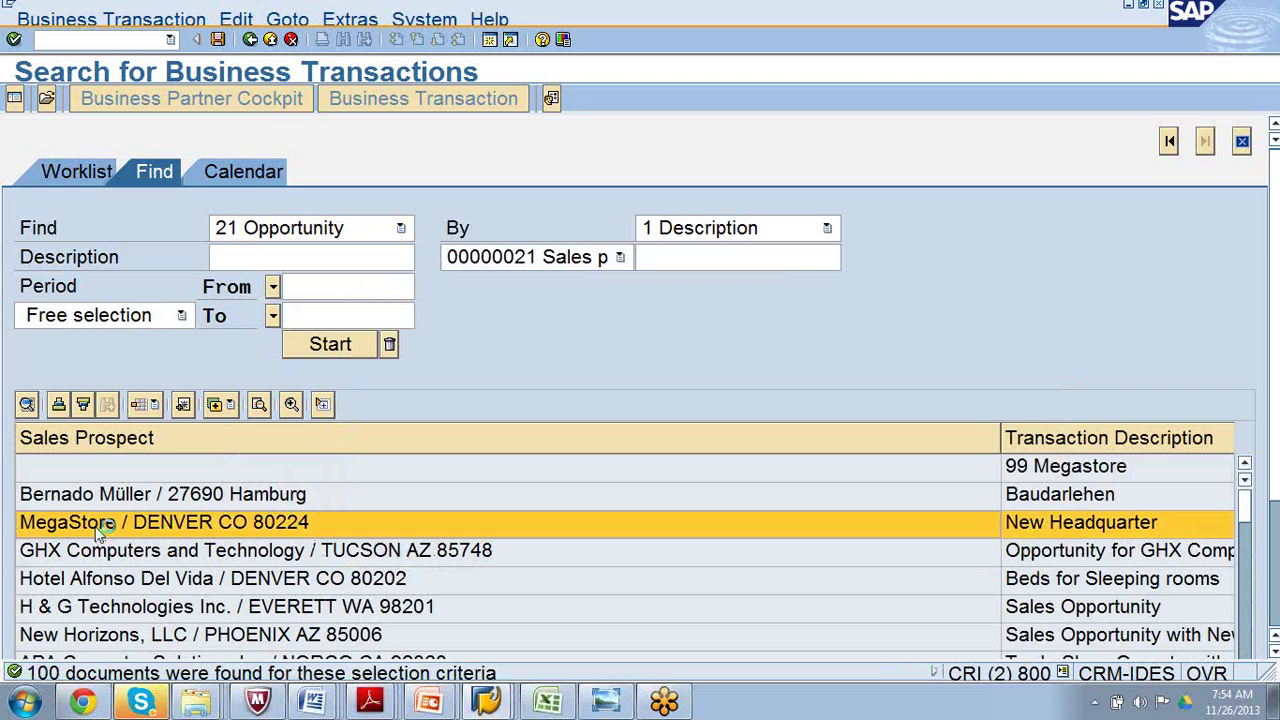
{"action": "double_click", "coordinate": [100, 530]}
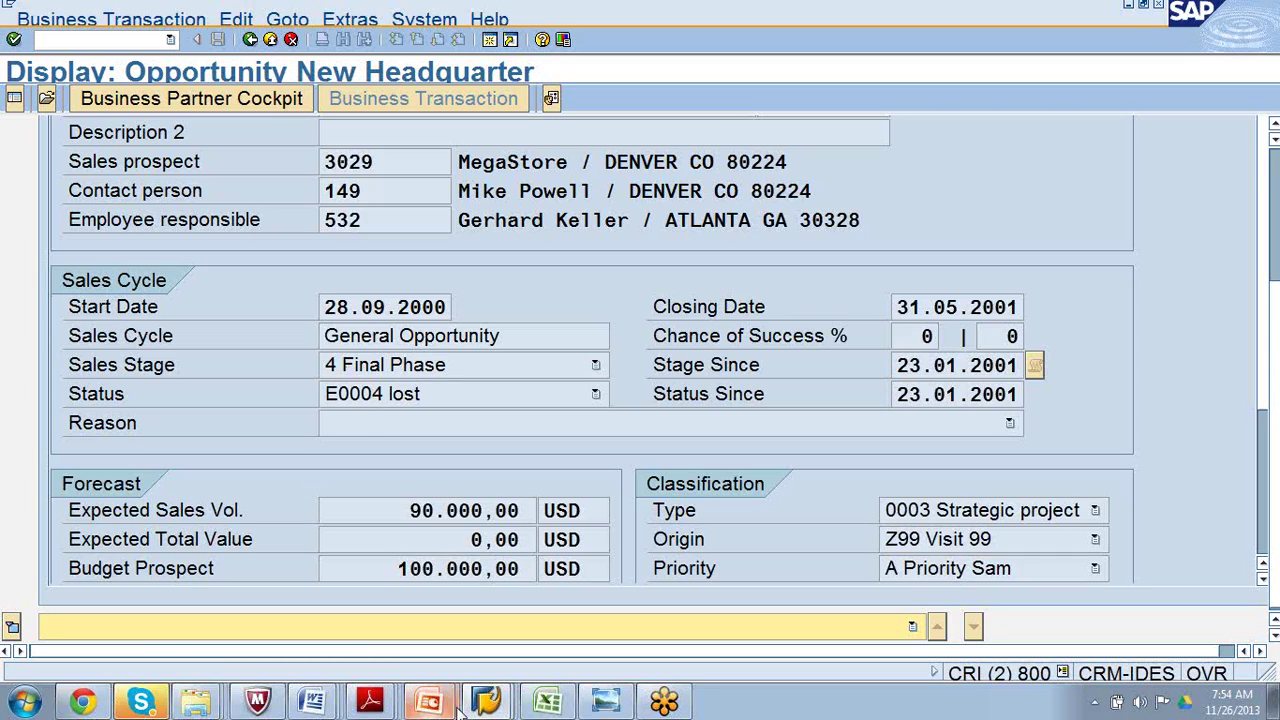
{"action": "left_click", "coordinate": [490, 702]}
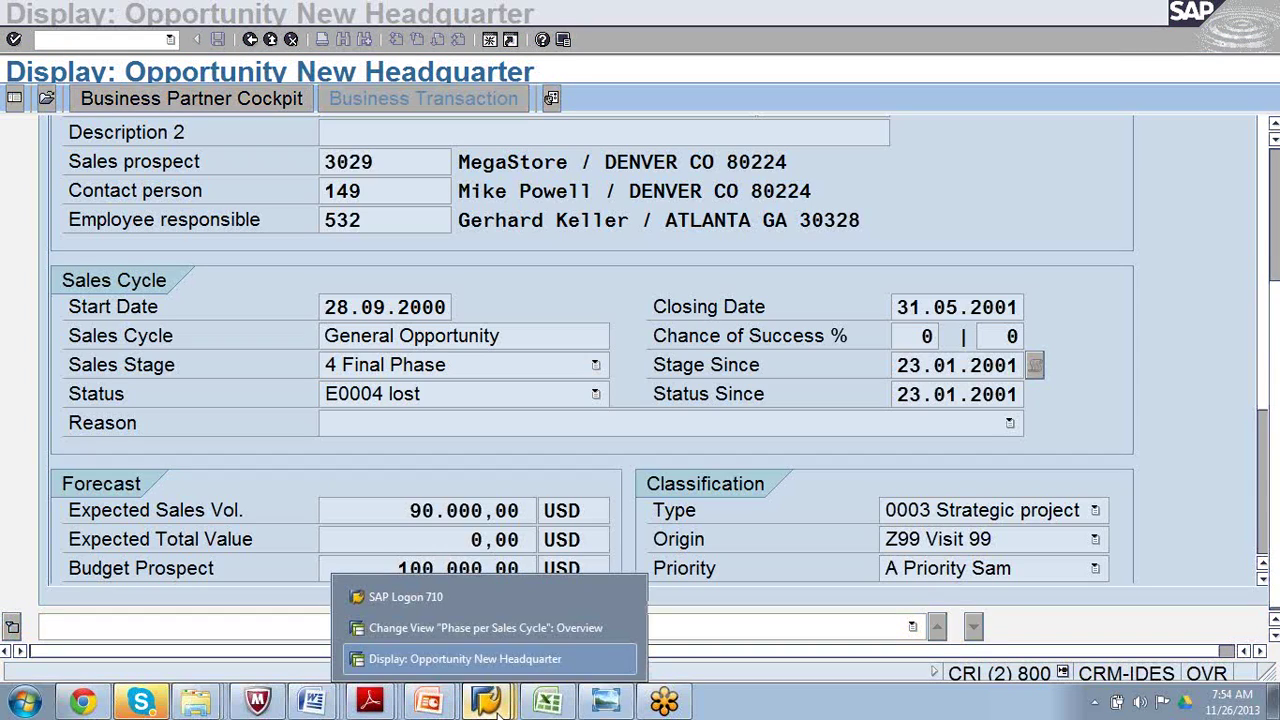
Return from the sales stage assignment to the implementation guide and expand Sales Methodology under Settings for Opportunities.
{"action": "left_click", "coordinate": [451, 627]}
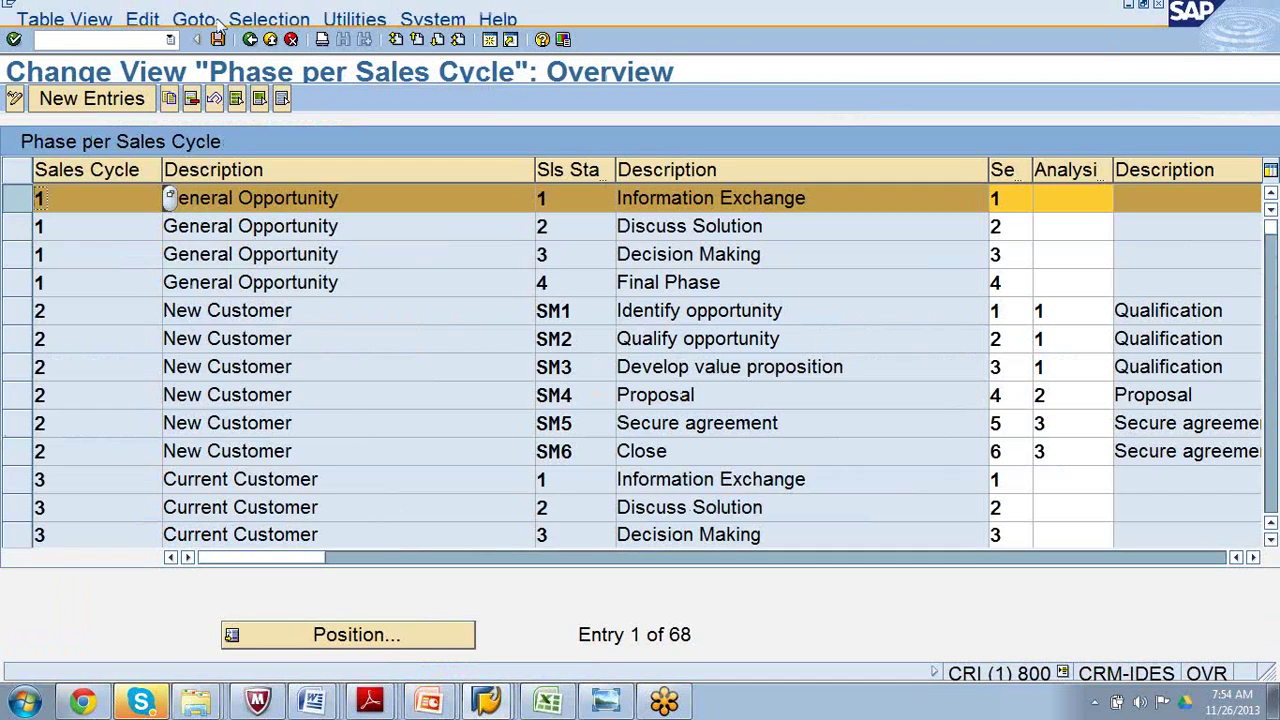
{"action": "left_click", "coordinate": [250, 39]}
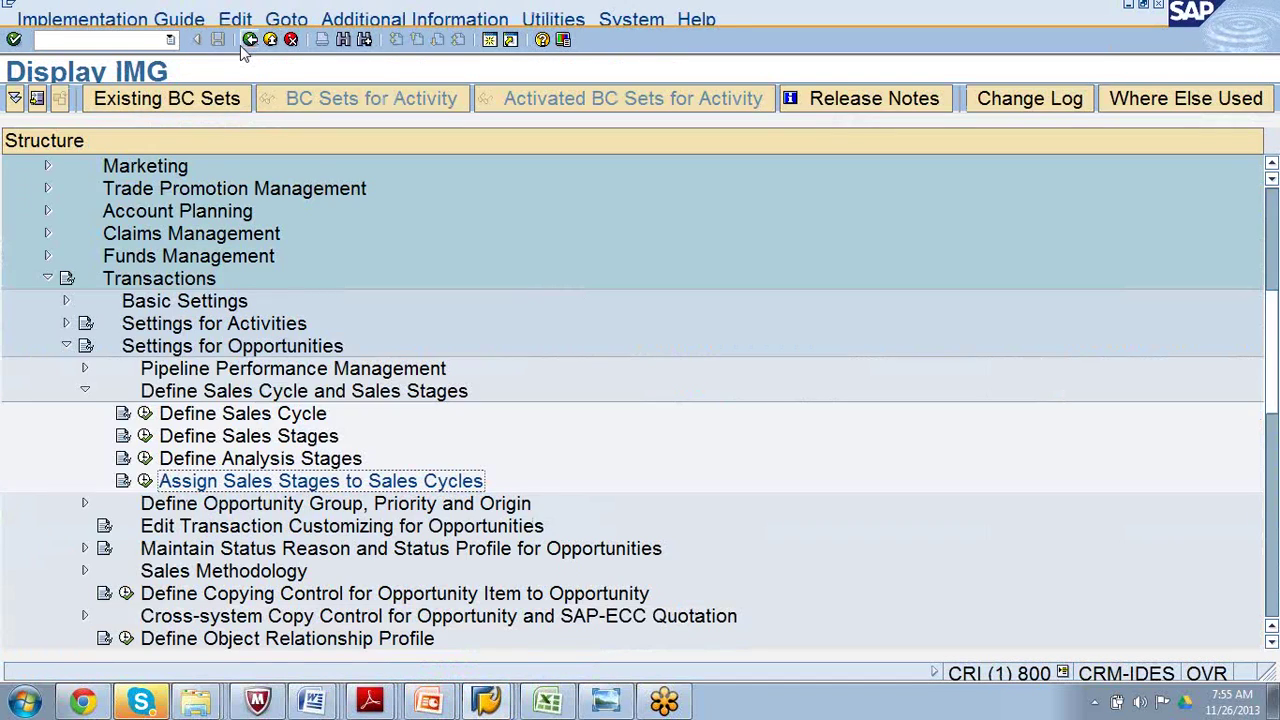
{"action": "left_click", "coordinate": [84, 391]}
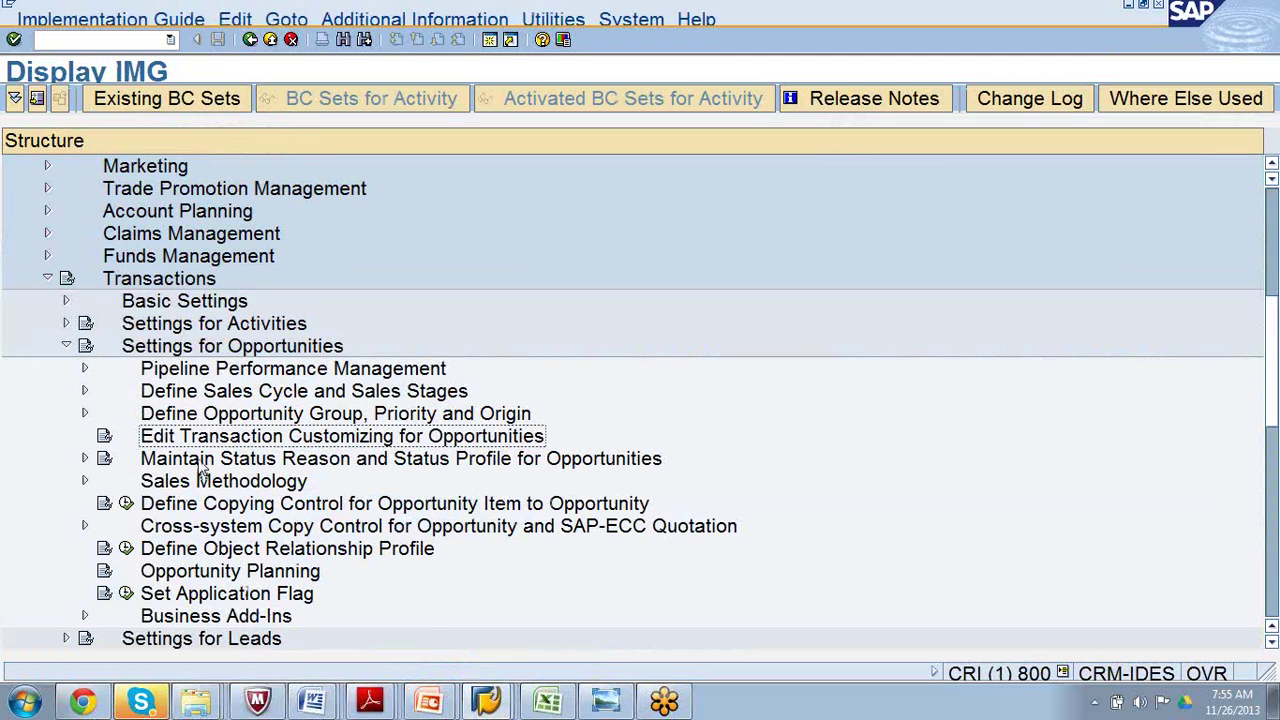
{"action": "left_click", "coordinate": [186, 490]}
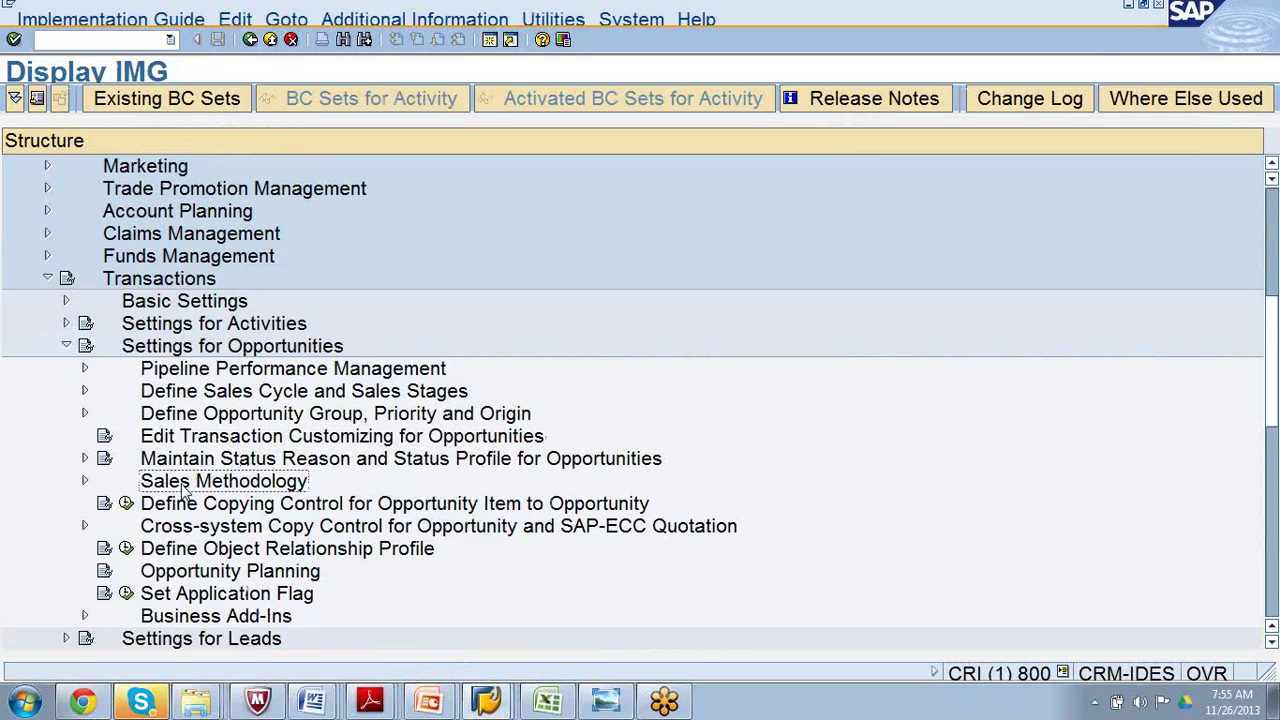
{"action": "left_click", "coordinate": [86, 484]}
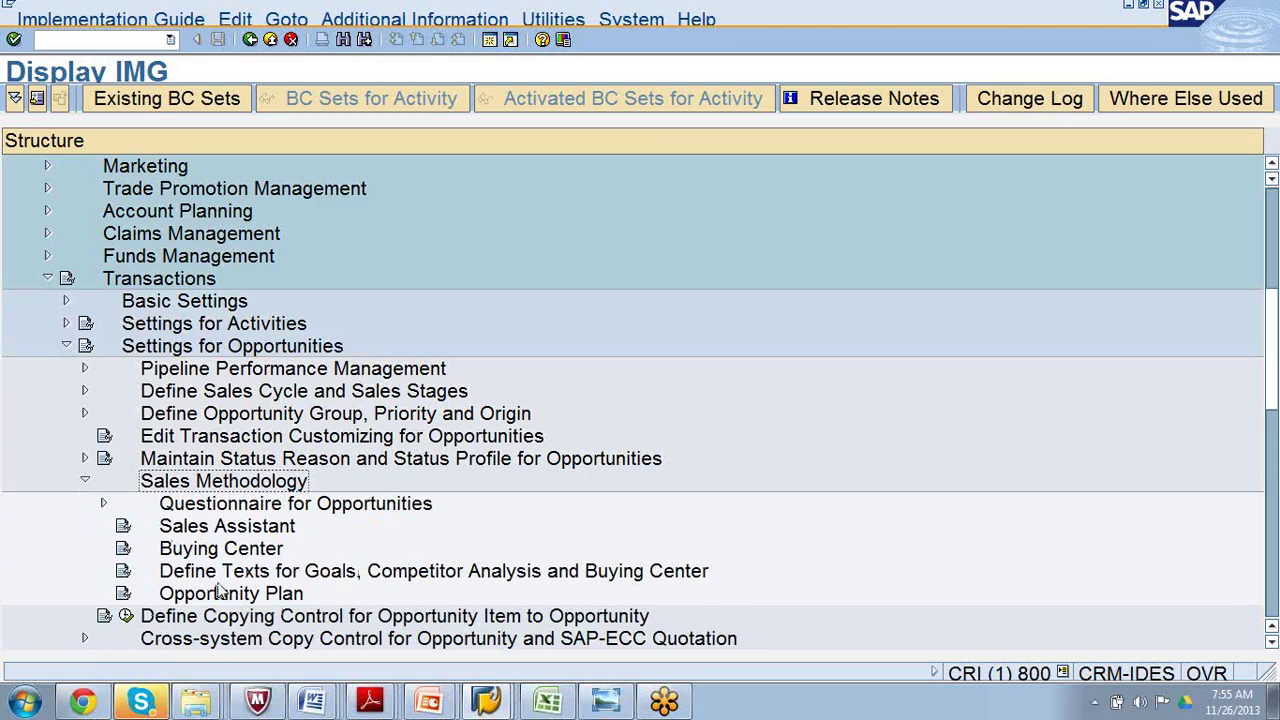
Review the Sales Methodology entries: Questionnaire for Opportunities, Sales Assistant, Buying Center, texts for goals and competitor analysis, and Opportunity Plan.
{"action": "left_click", "coordinate": [185, 506]}
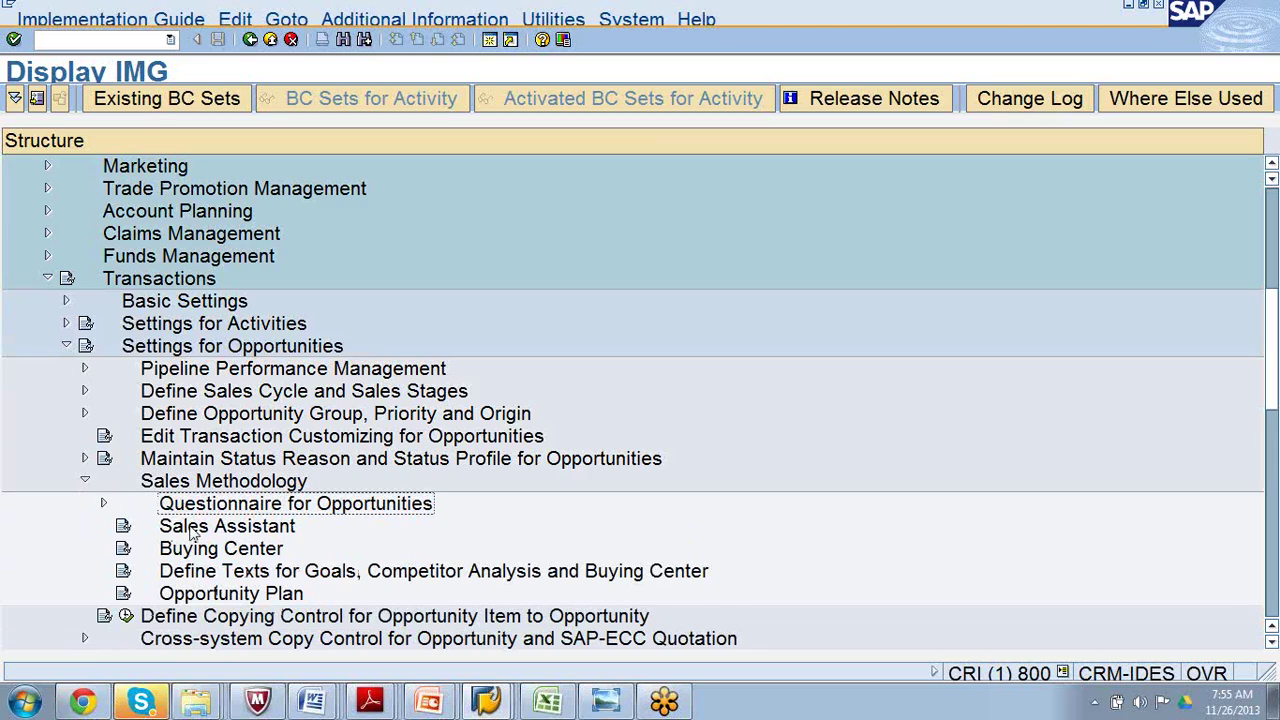
{"action": "left_click", "coordinate": [193, 530]}
{"action": "left_click", "coordinate": [195, 550]}
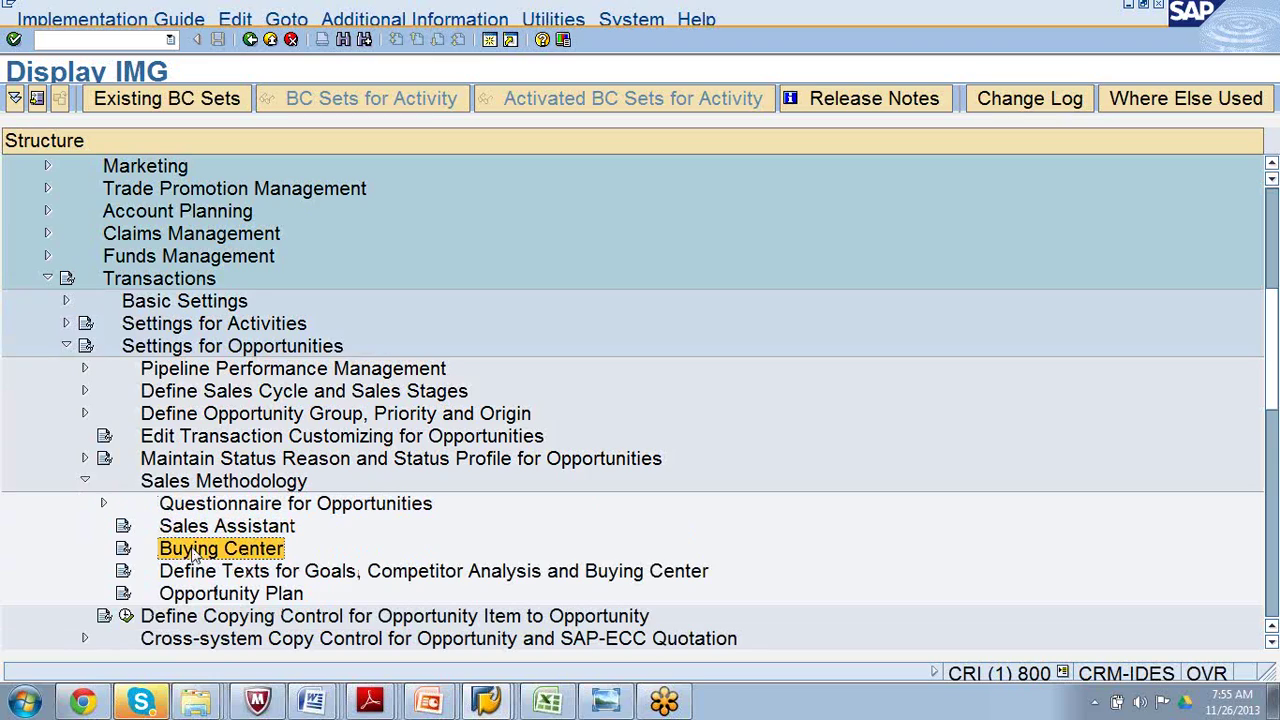
{"action": "left_click", "coordinate": [204, 575]}
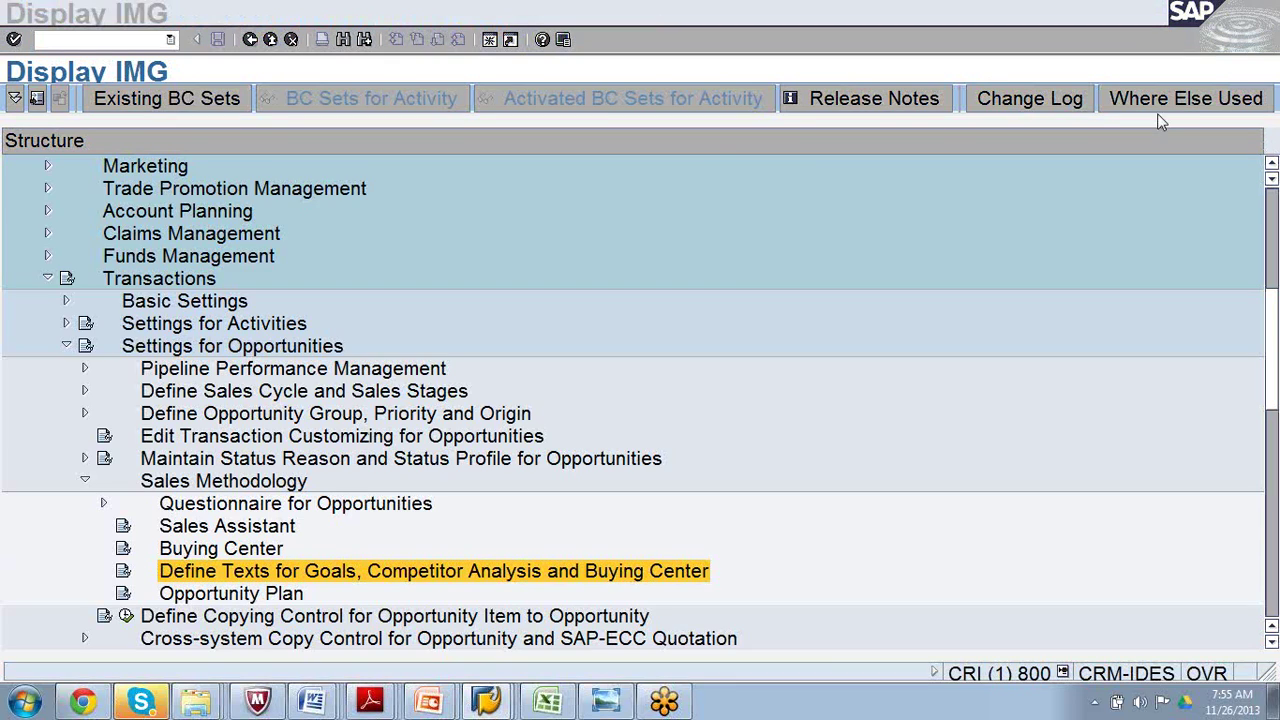
{"action": "left_click", "coordinate": [226, 487]}
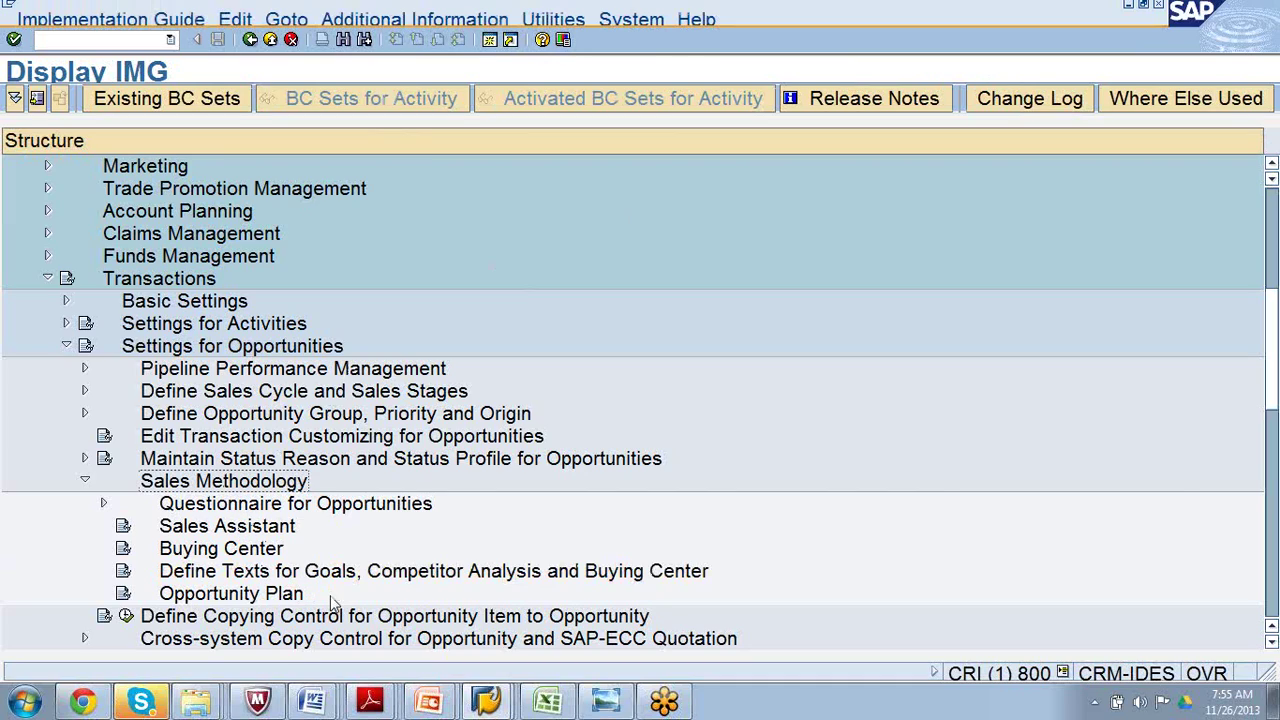
{"action": "left_click", "coordinate": [233, 507]}
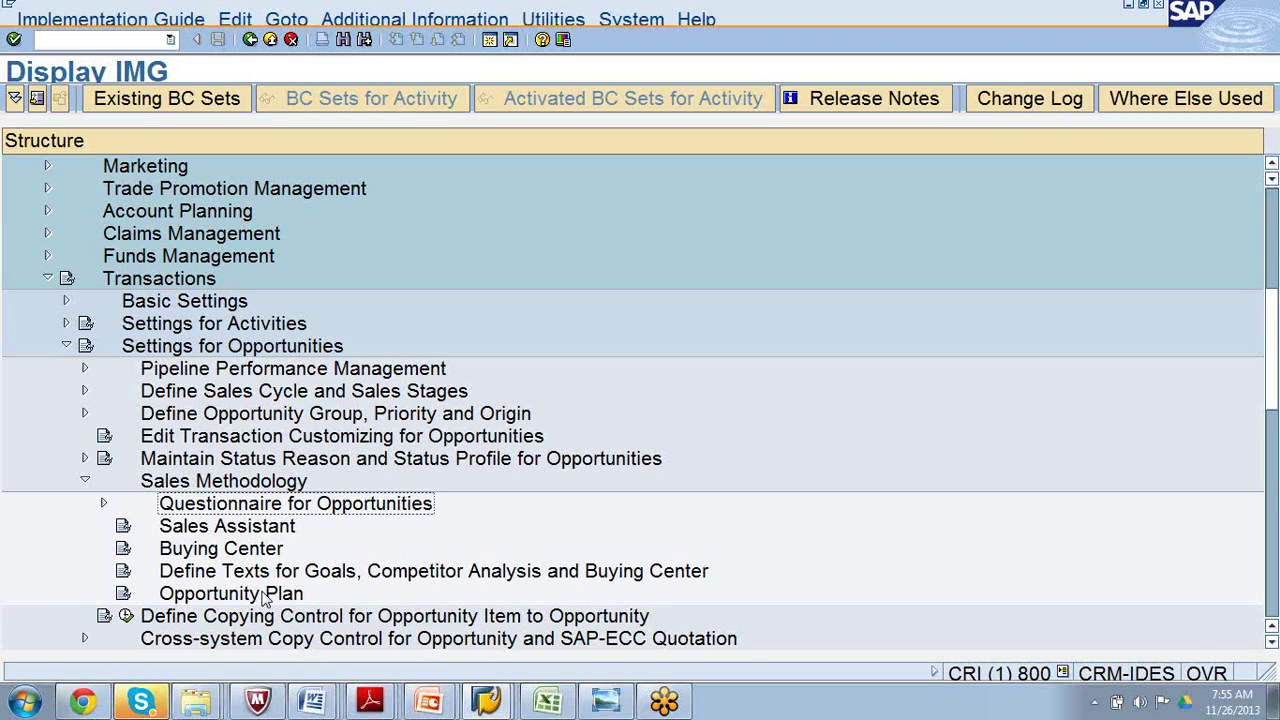
{"action": "left_click", "coordinate": [1245, 106]}
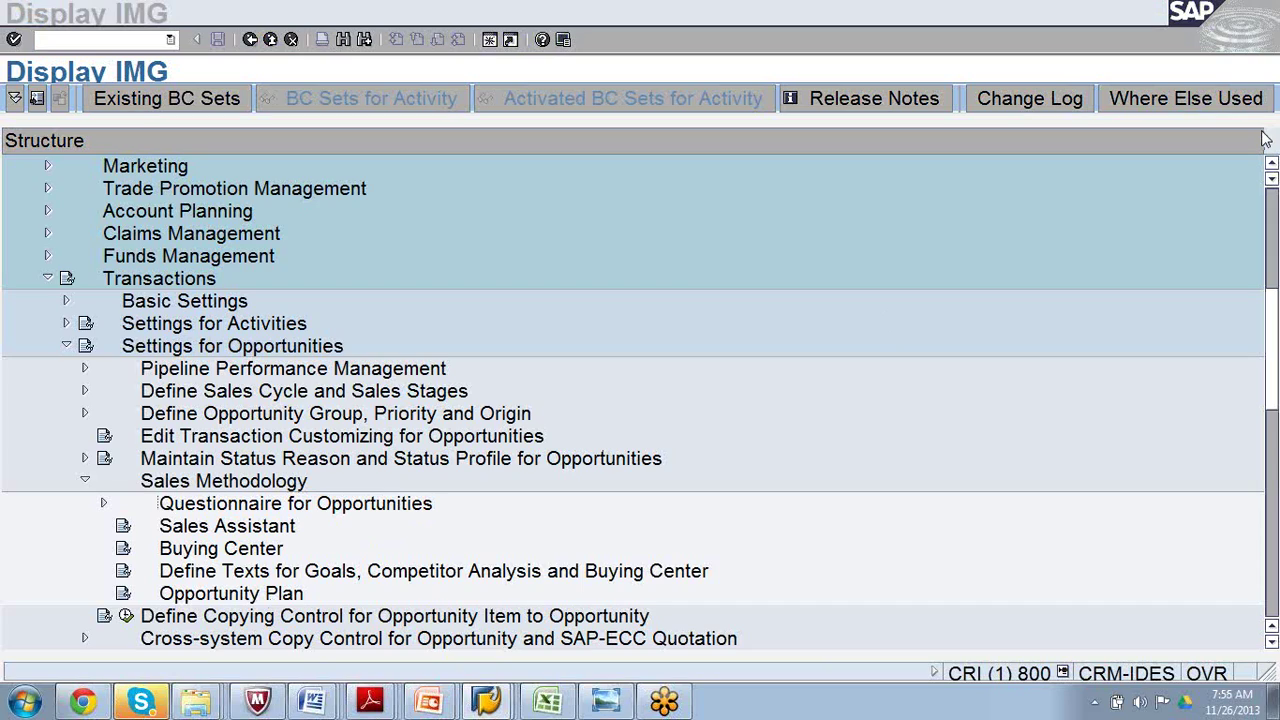
{"action": "left_click", "coordinate": [236, 508]}
{"action": "left_click", "coordinate": [236, 526]}
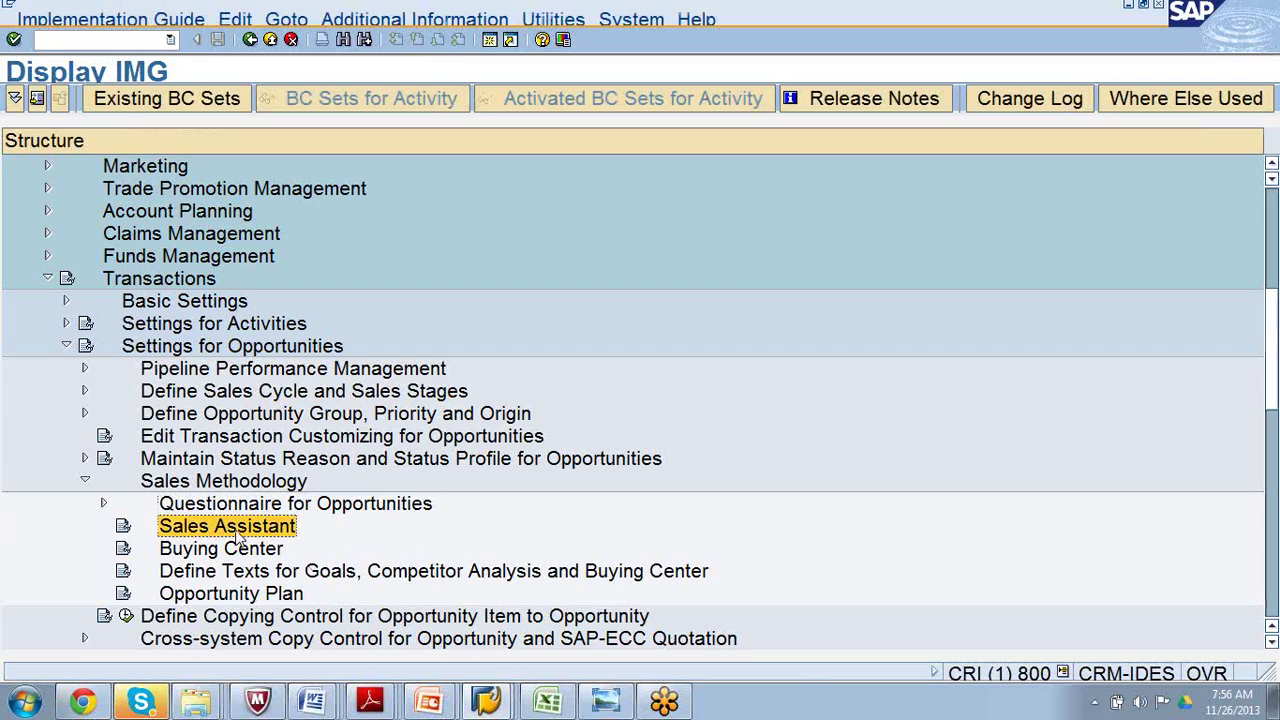
{"action": "left_click", "coordinate": [240, 550]}
{"action": "left_click", "coordinate": [240, 572]}
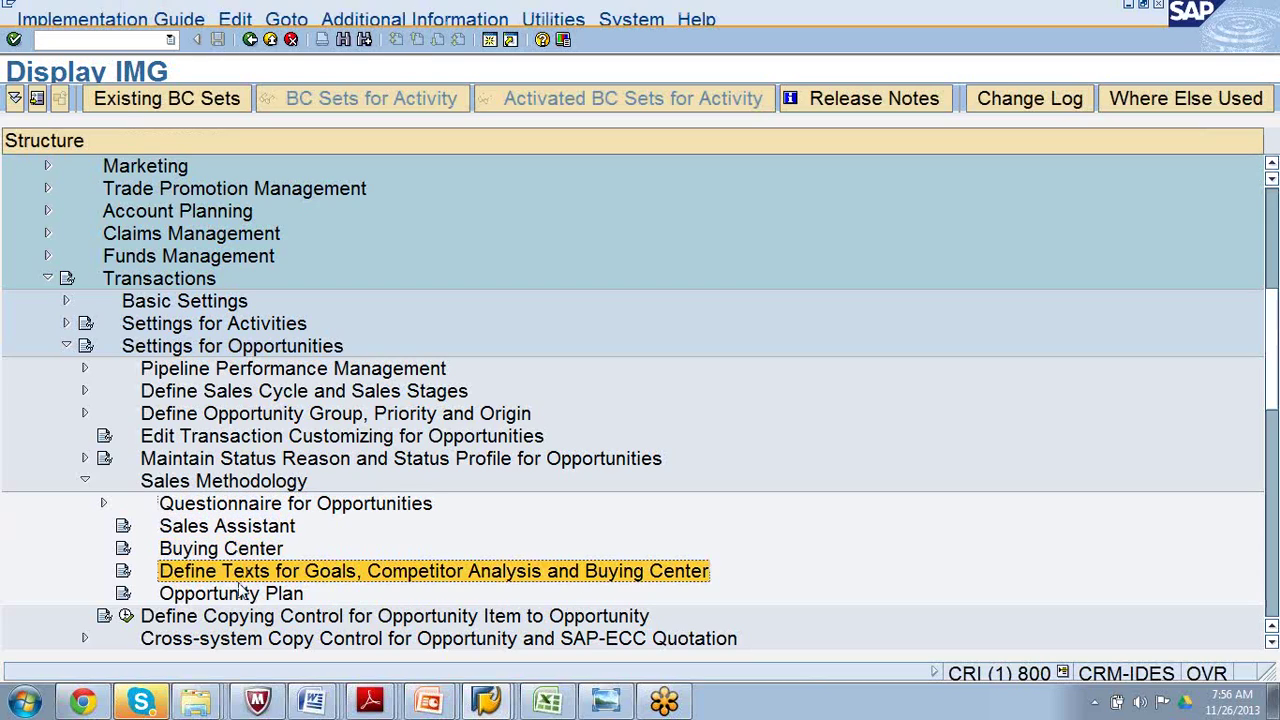
{"action": "left_click", "coordinate": [241, 596]}
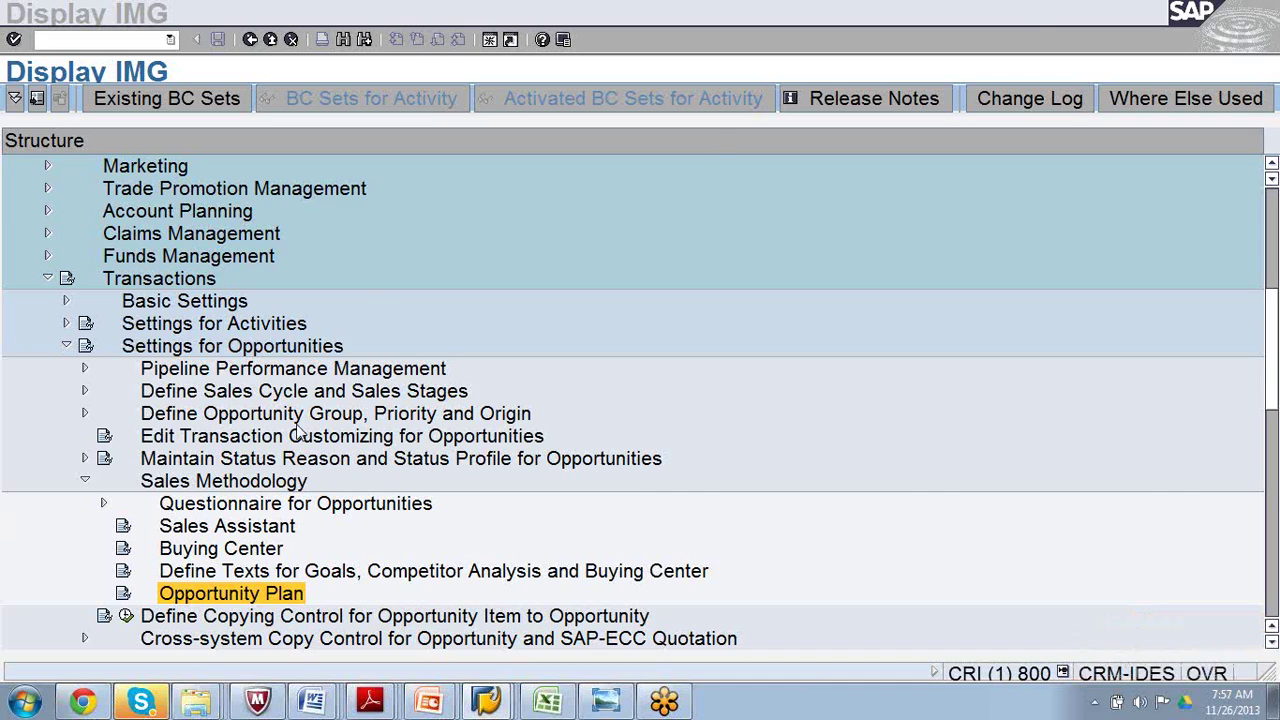
Collapse the Sales Methodology and Transactions nodes and expand Actions under the CRM Basic Functions.
{"action": "left_click", "coordinate": [86, 480]}
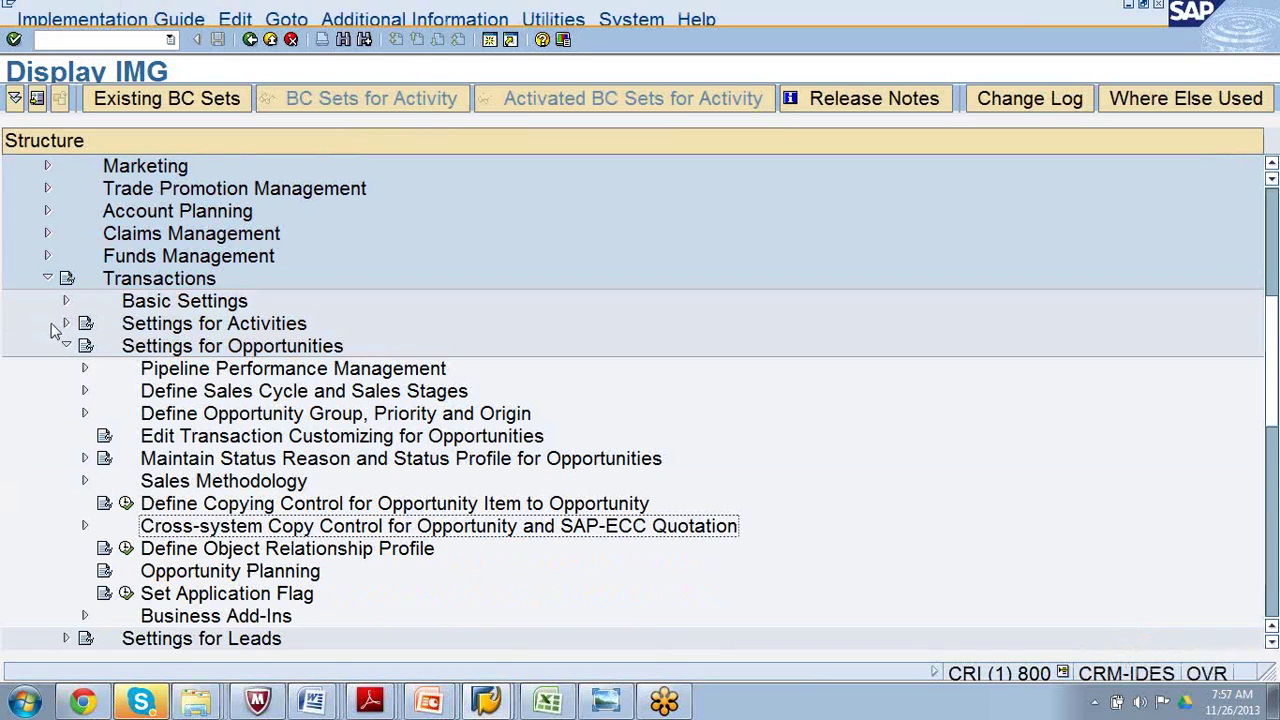
{"action": "left_click", "coordinate": [47, 279]}
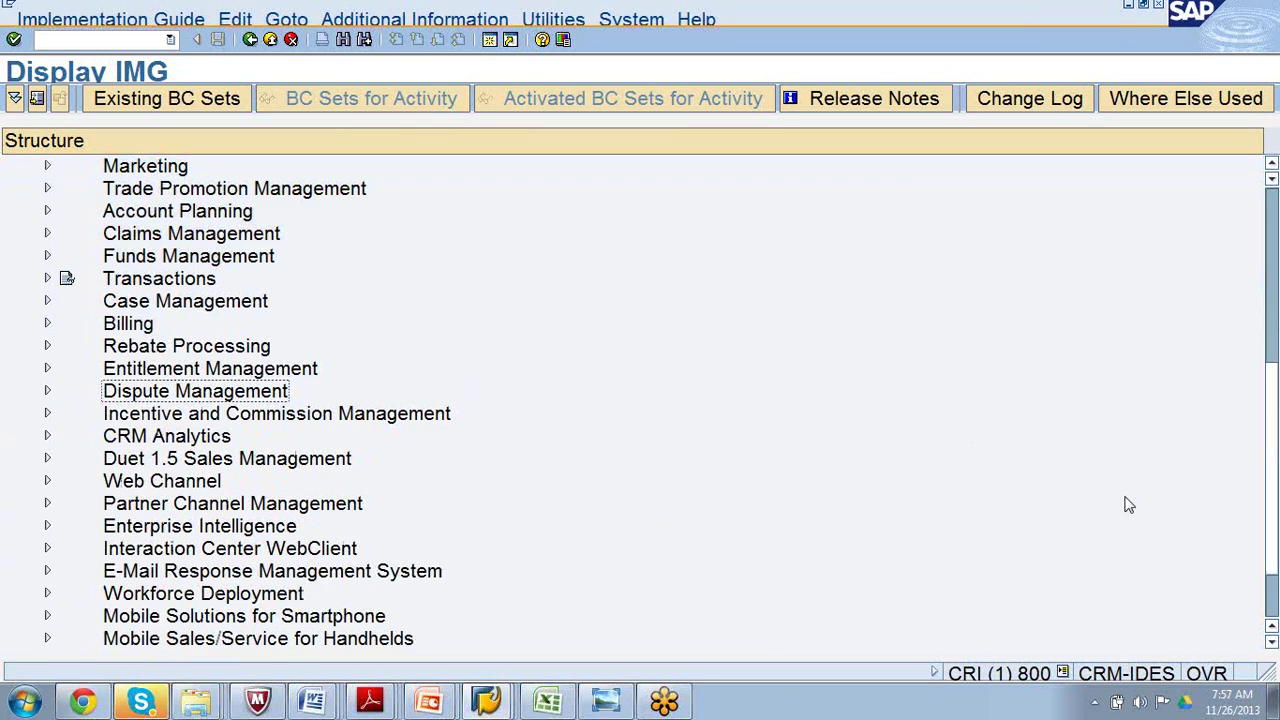
{"action": "scroll", "coordinate": [1273, 563], "scroll_direction": "up", "scroll_amount": 8}
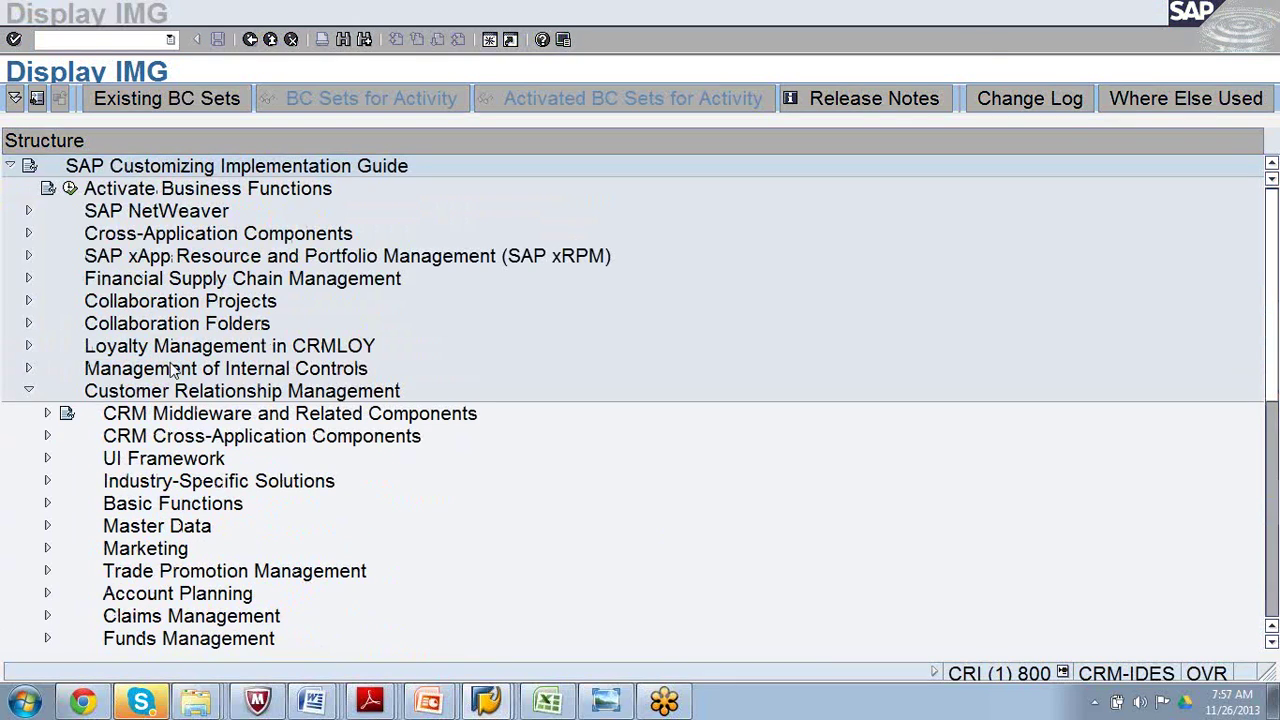
{"action": "left_click", "coordinate": [48, 505]}
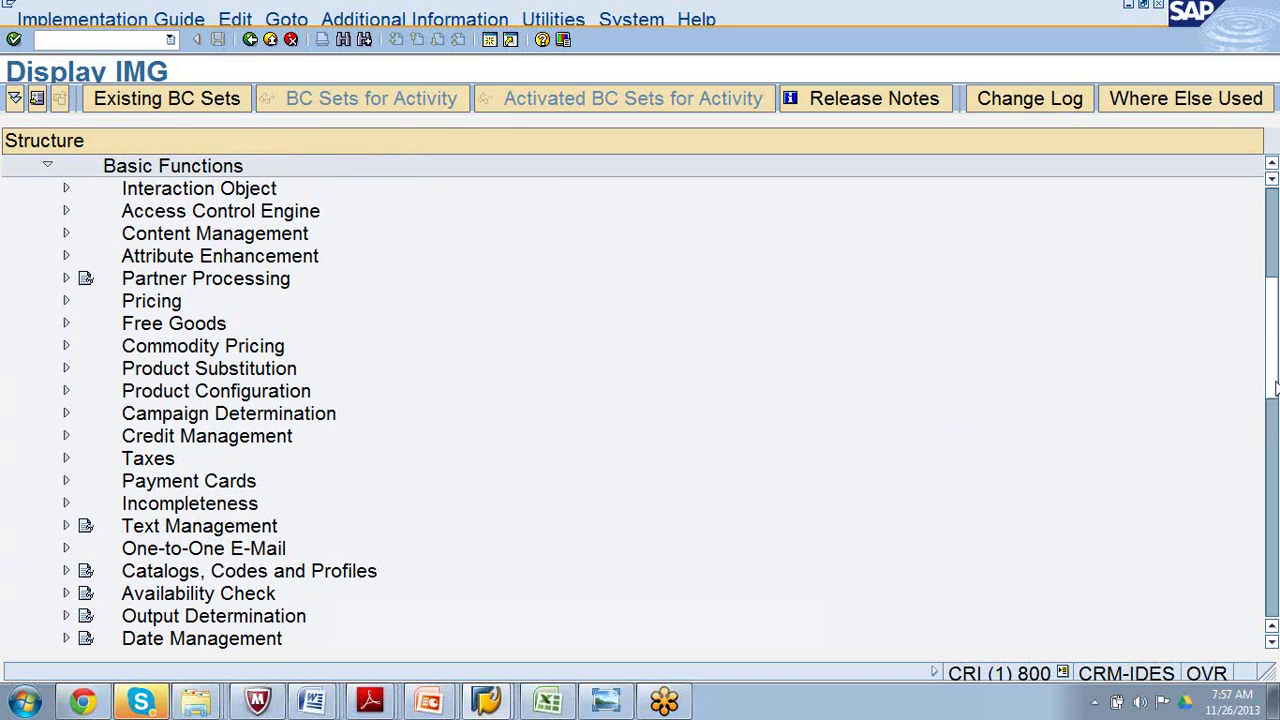
{"action": "left_click_drag", "start_coordinate": [1274, 390], "coordinate": [1274, 425]}
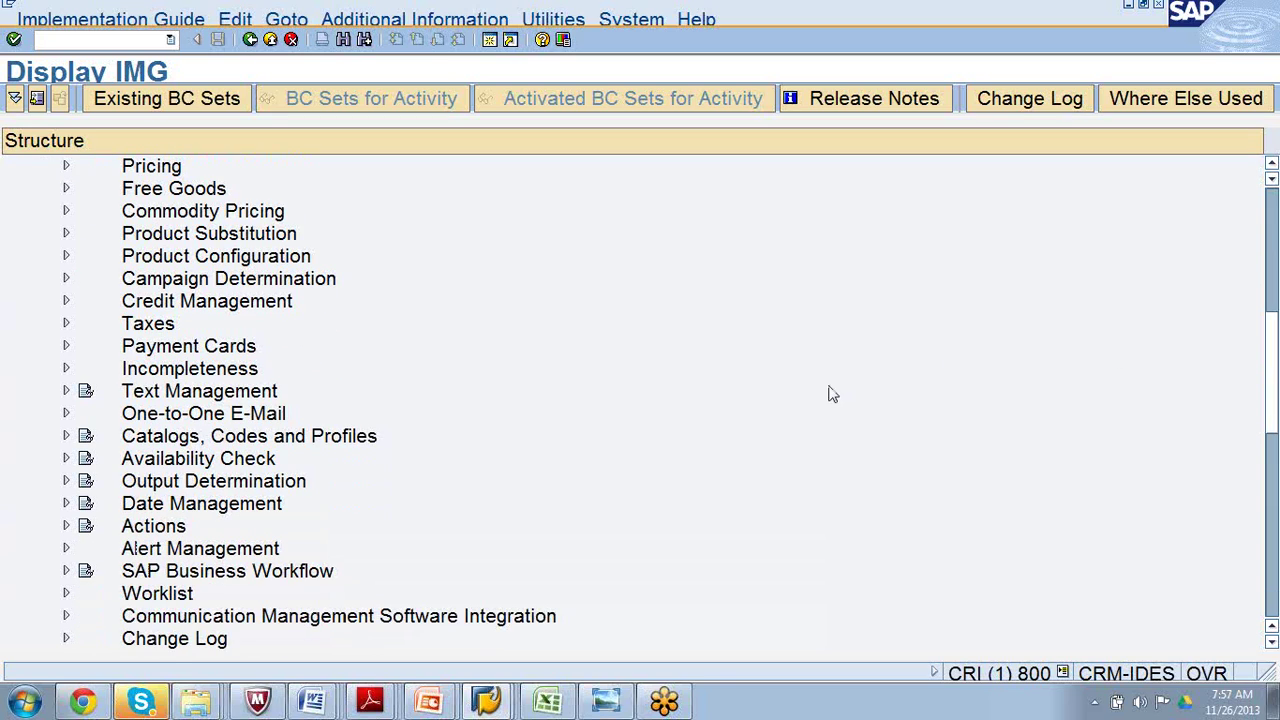
{"action": "left_click", "coordinate": [67, 527]}
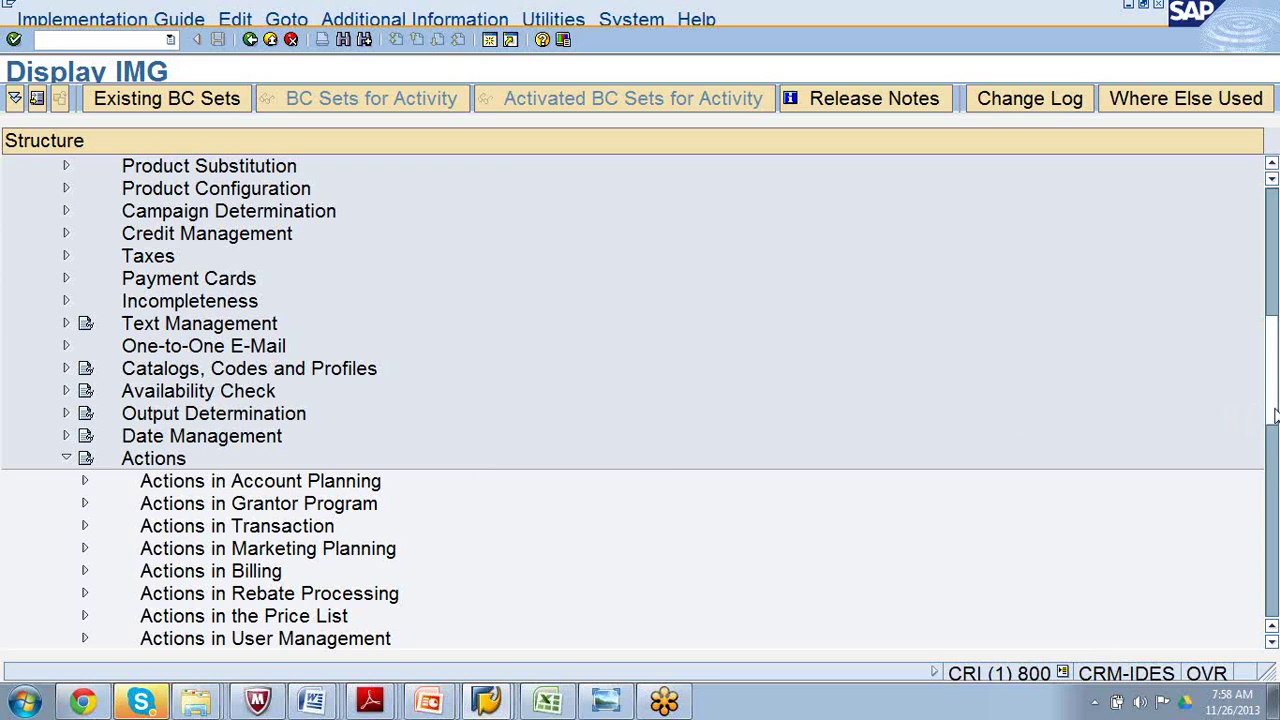
{"action": "scroll", "coordinate": [1274, 416], "scroll_direction": "down", "scroll_amount": 3}
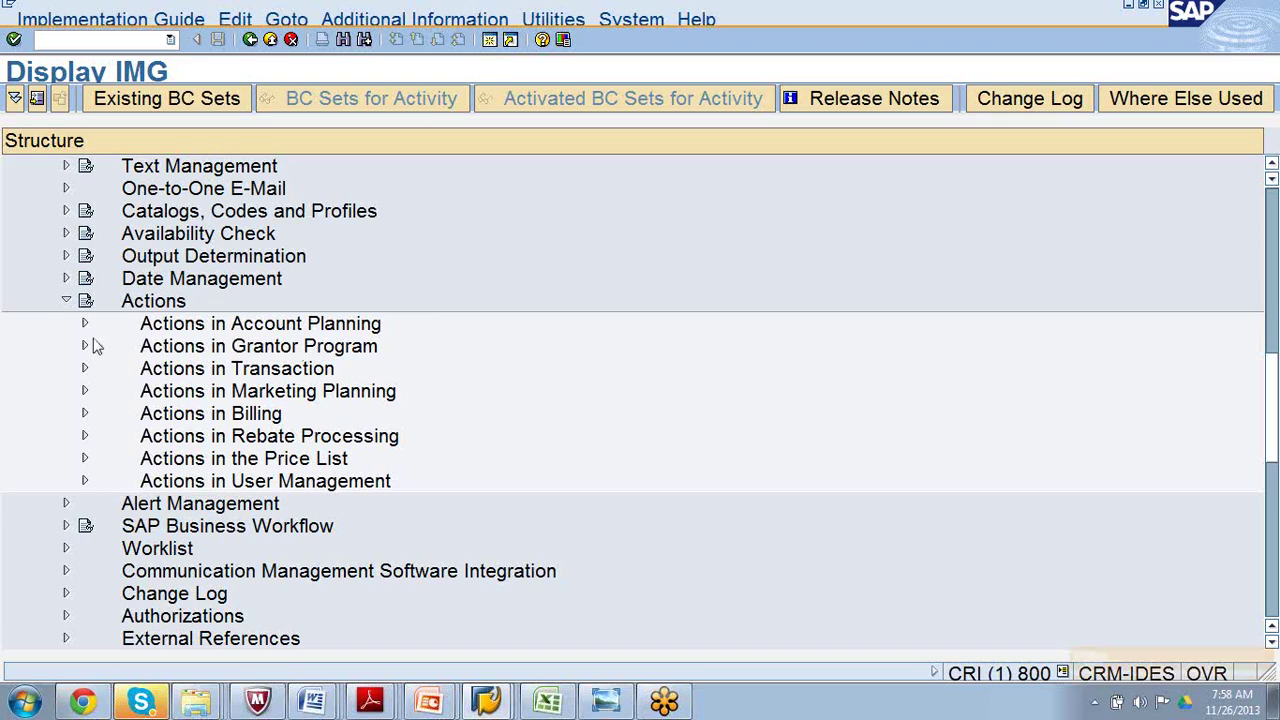
{"action": "left_click", "coordinate": [150, 301]}
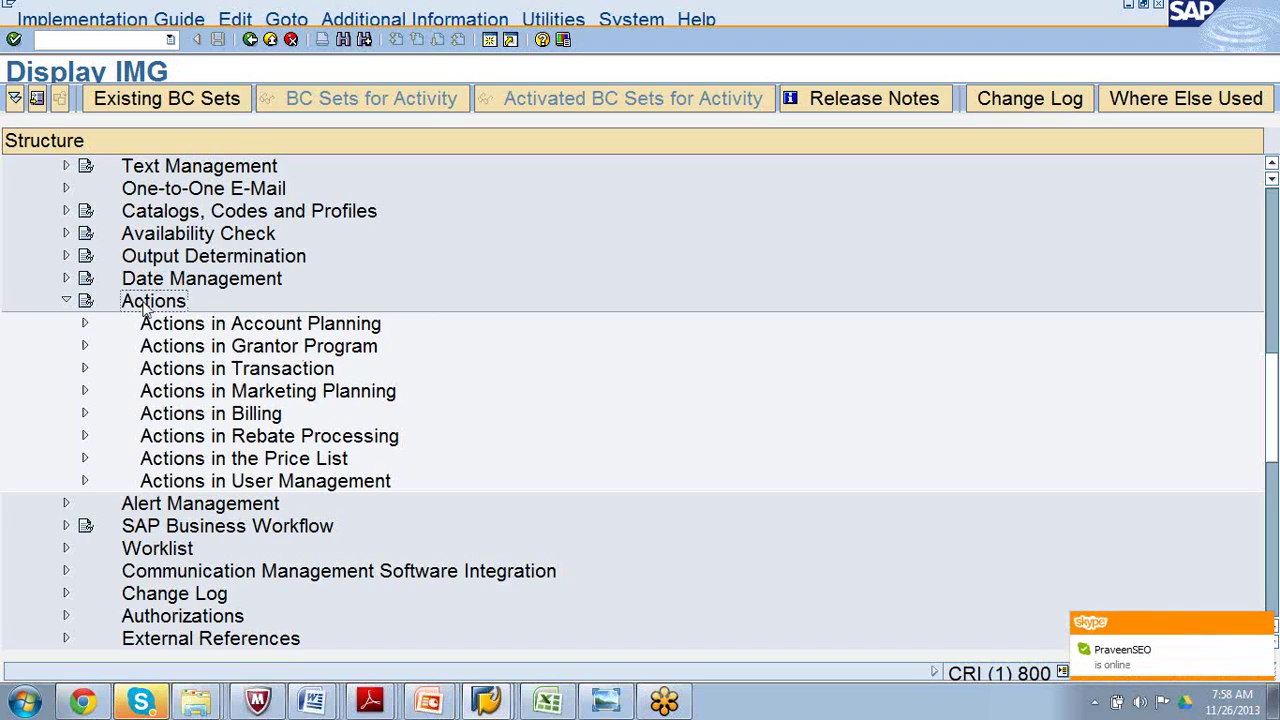
Open the activity Define Action Profiles and Actions within Change Actions and Conditions for Actions in Transaction.
{"action": "left_click", "coordinate": [84, 370]}
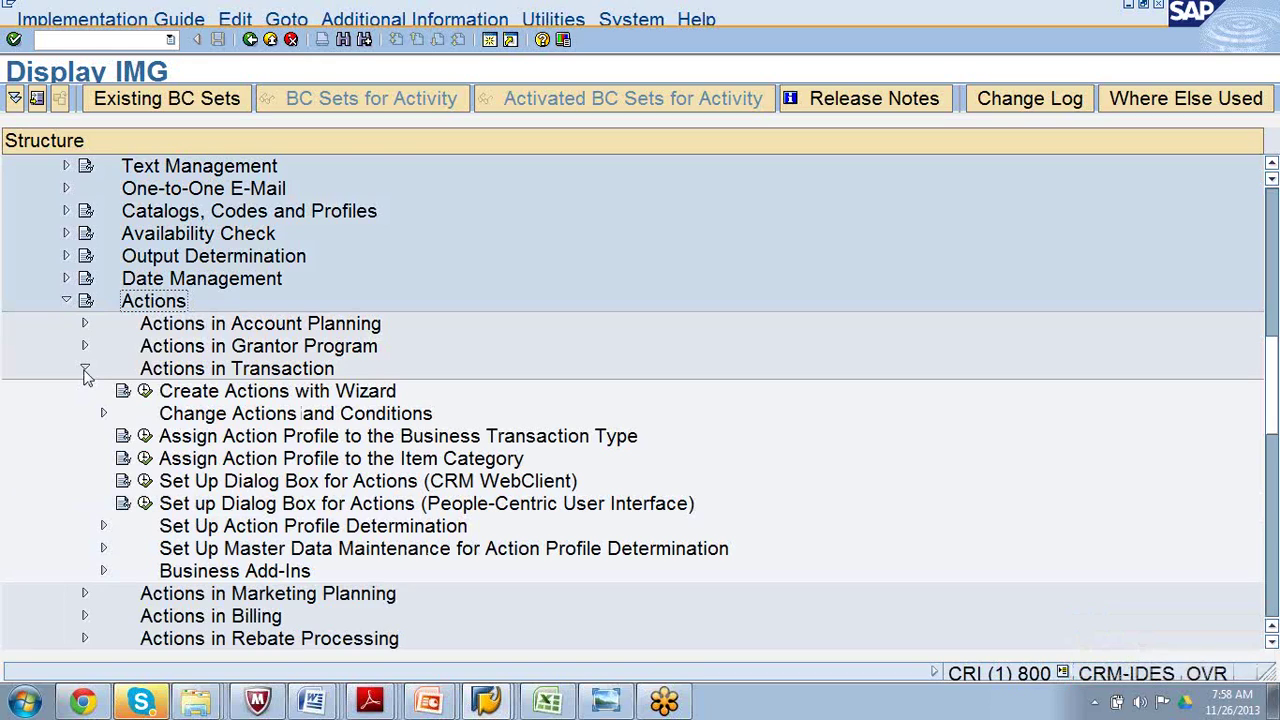
{"action": "left_click", "coordinate": [104, 414]}
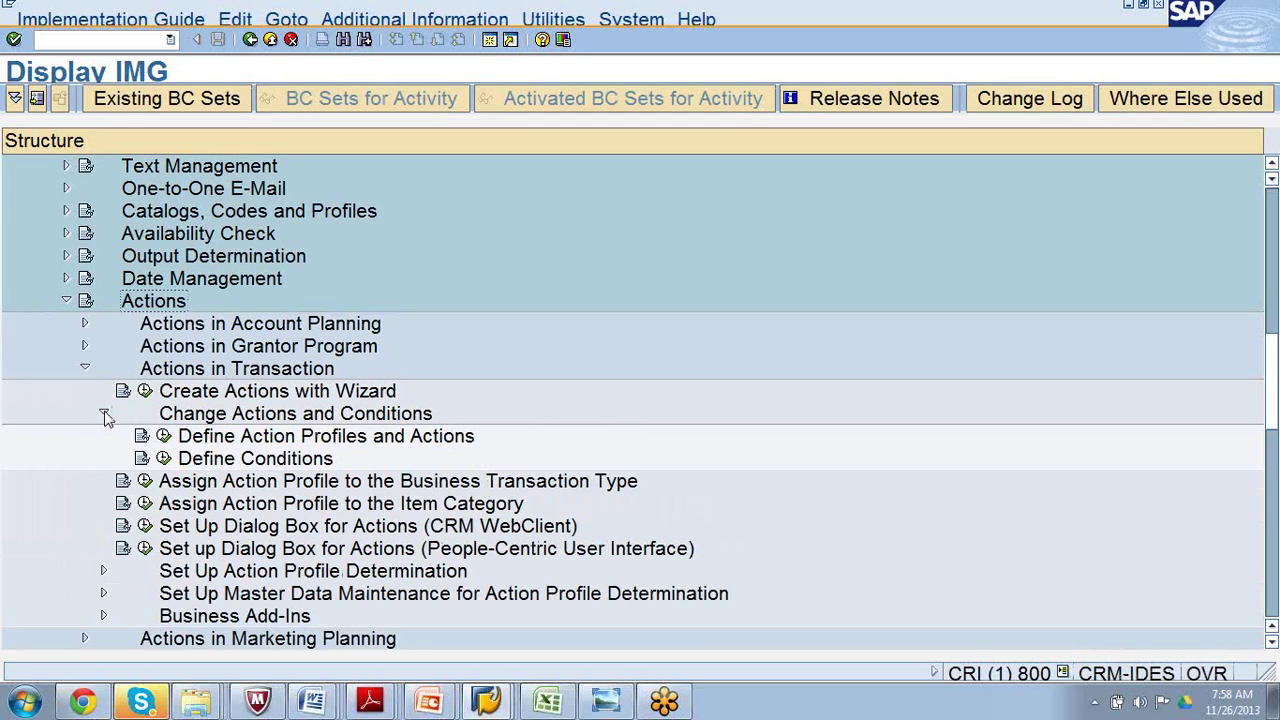
{"action": "left_click", "coordinate": [163, 437]}
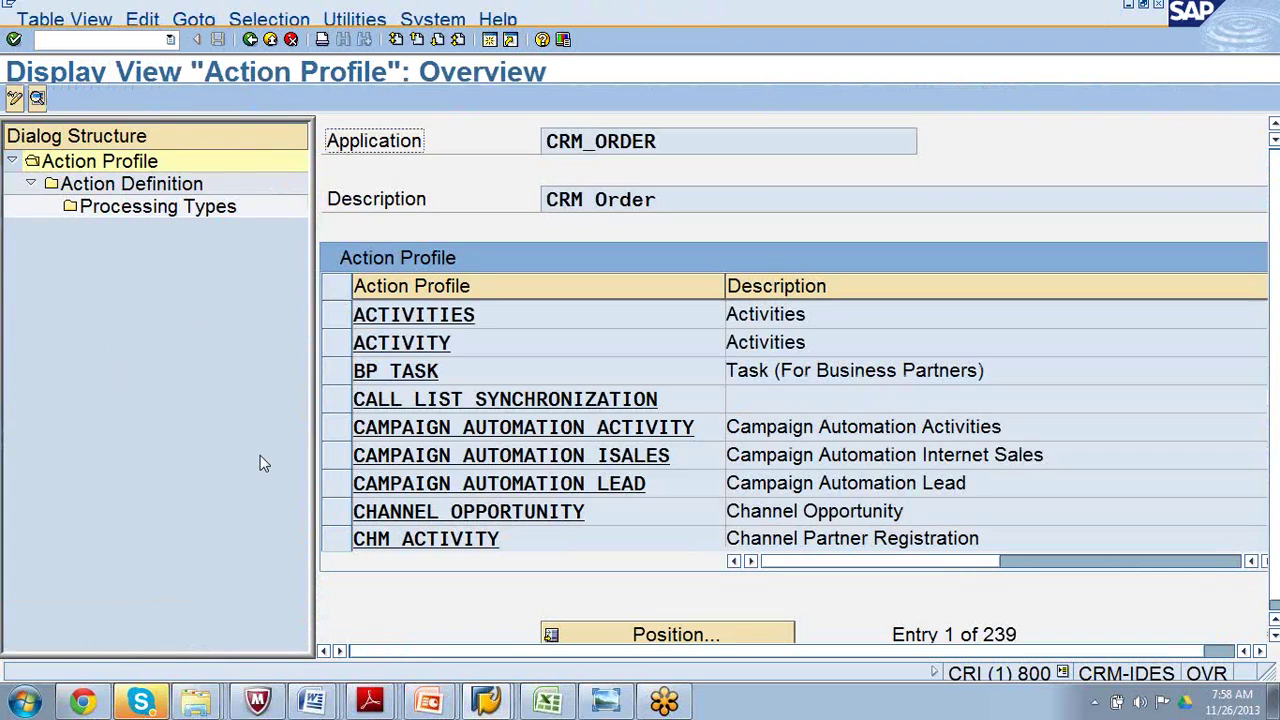
Look through the action profiles of the CRM_ORDER application for profiles related to opportunities and the sales assistant.
{"action": "key", "text": "Page_Down"}
{"action": "key", "text": "Page_Down"}
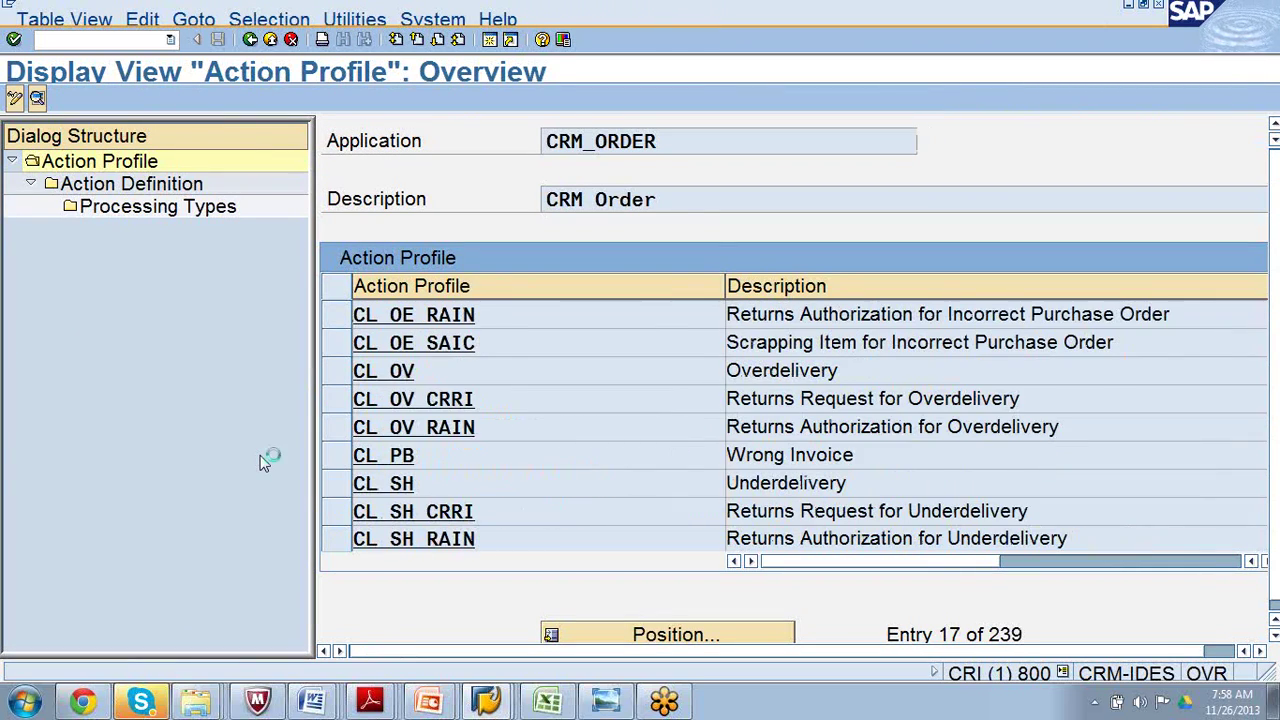
{"action": "key", "text": "Page_Down"}
{"action": "key", "text": "Page_Down"}
{"action": "key", "text": "Page_Down"}
{"action": "key", "text": "Page_Down"}
{"action": "key", "text": "Page_Down"}
{"action": "key", "text": "Page_Down"}
{"action": "key", "text": "Page_Down"}
{"action": "key", "text": "Page_Down"}
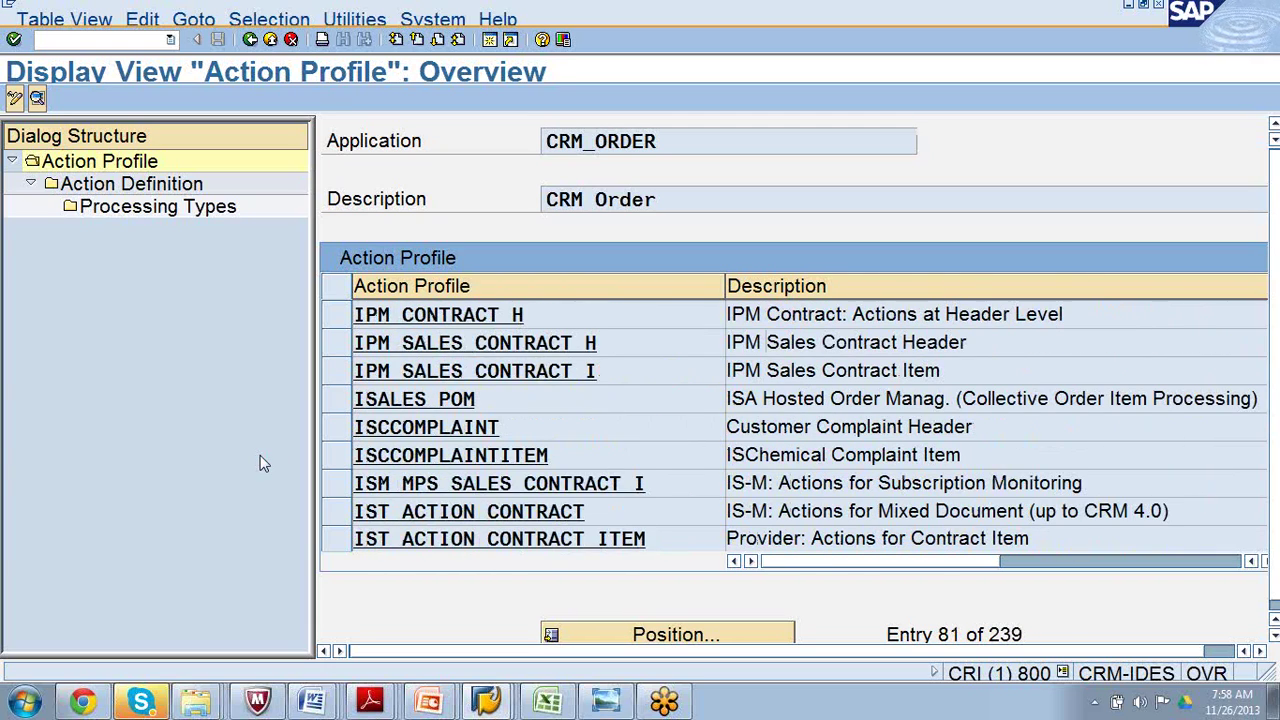
{"action": "key", "text": "Page_Up"}
{"action": "key", "text": "Page_Up"}
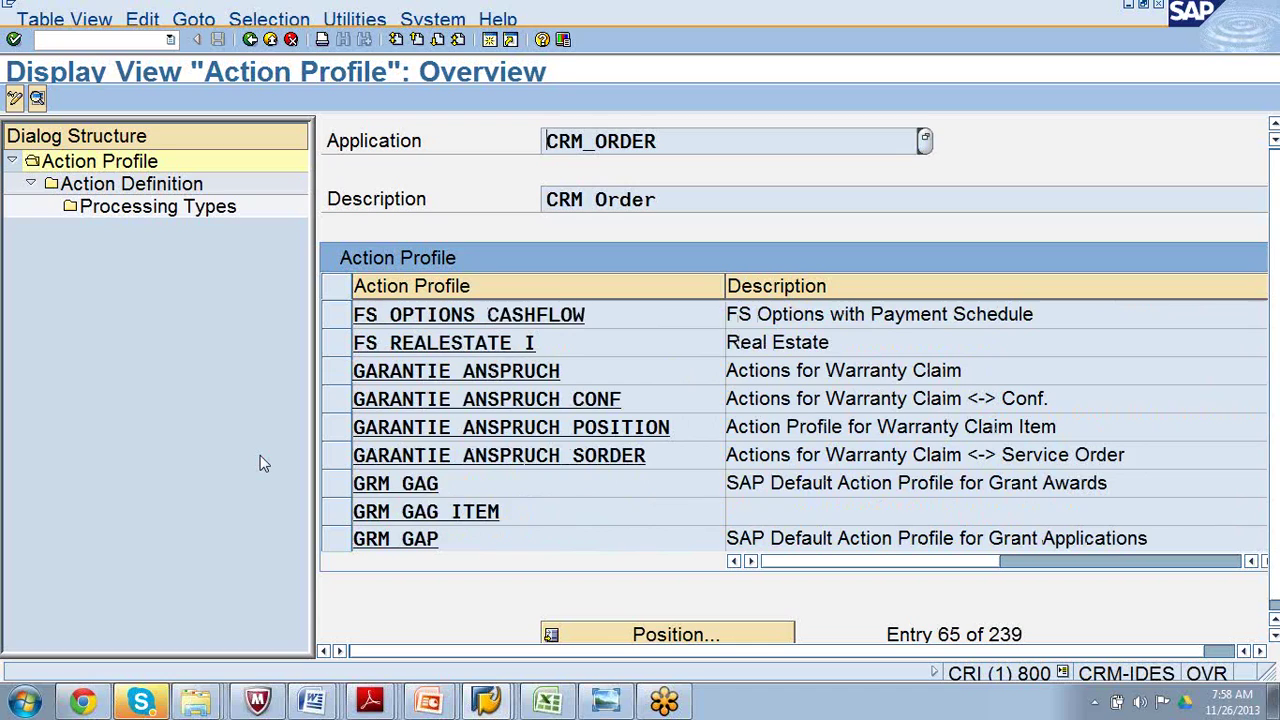
{"action": "key", "text": "Page_Up"}
{"action": "key", "text": "Page_Down"}
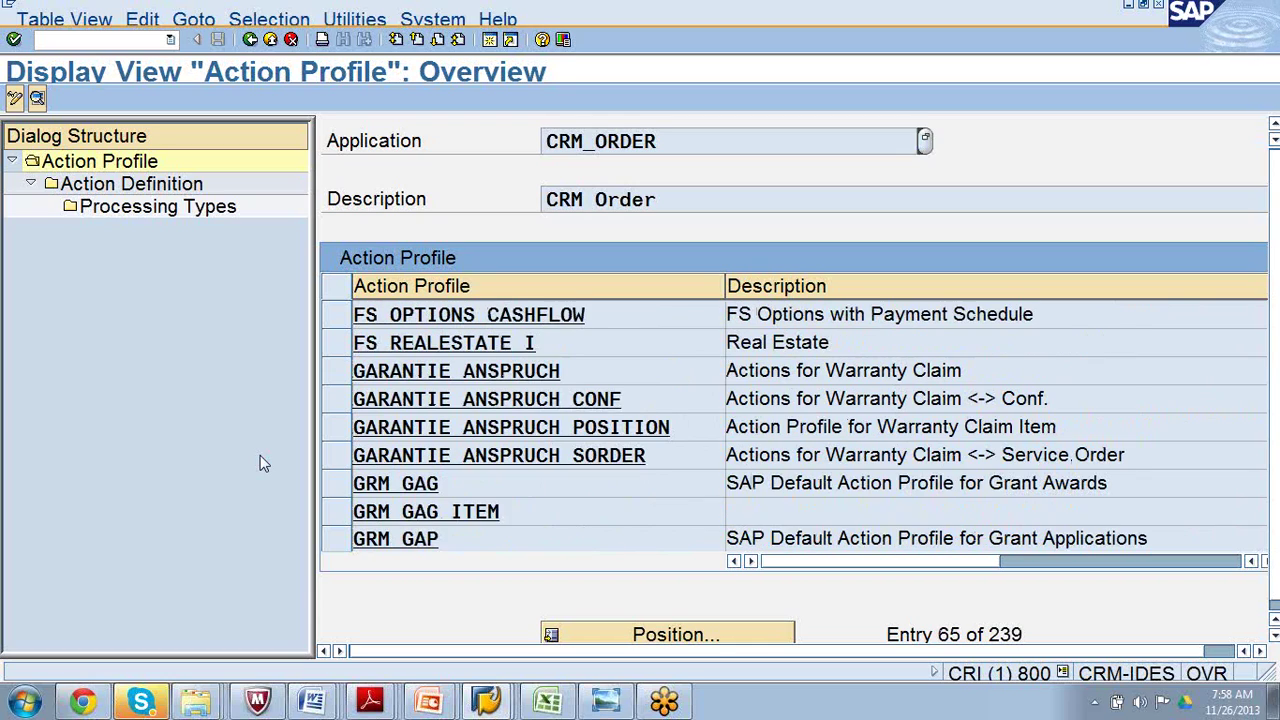
{"action": "key", "text": "Page_Down"}
{"action": "key", "text": "Page_Down"}
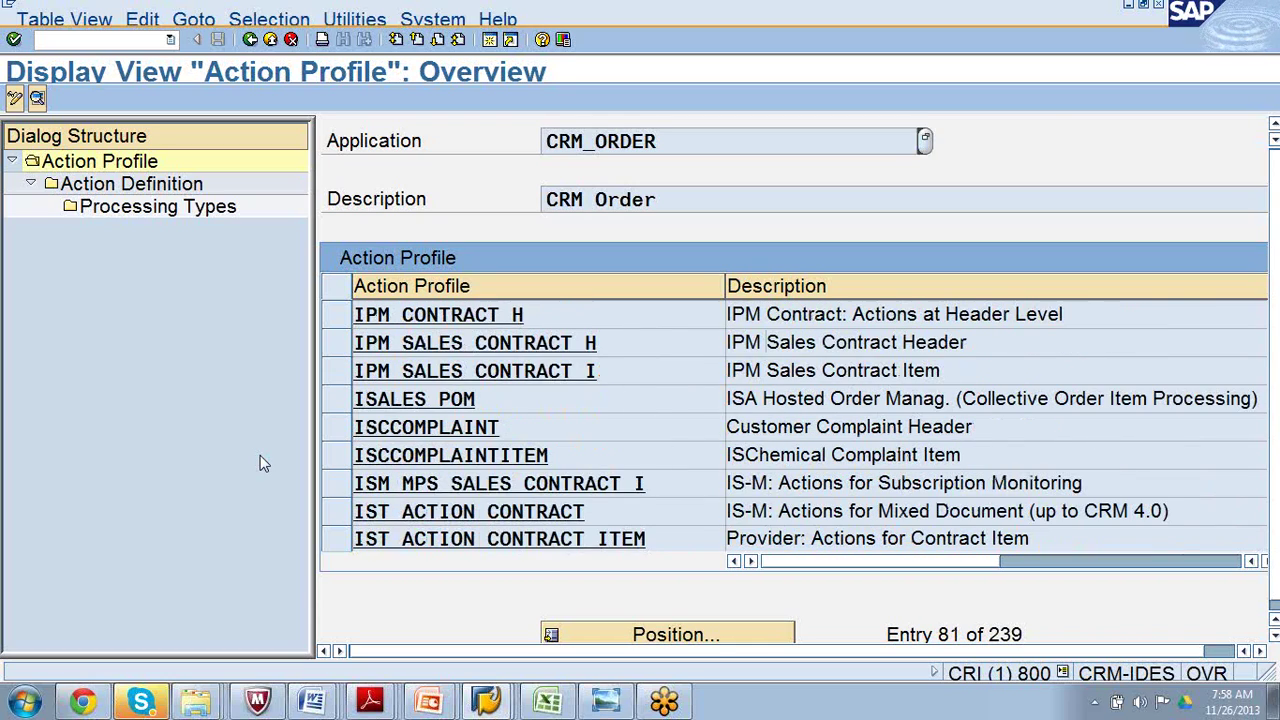
{"action": "key", "text": "Page_Down"}
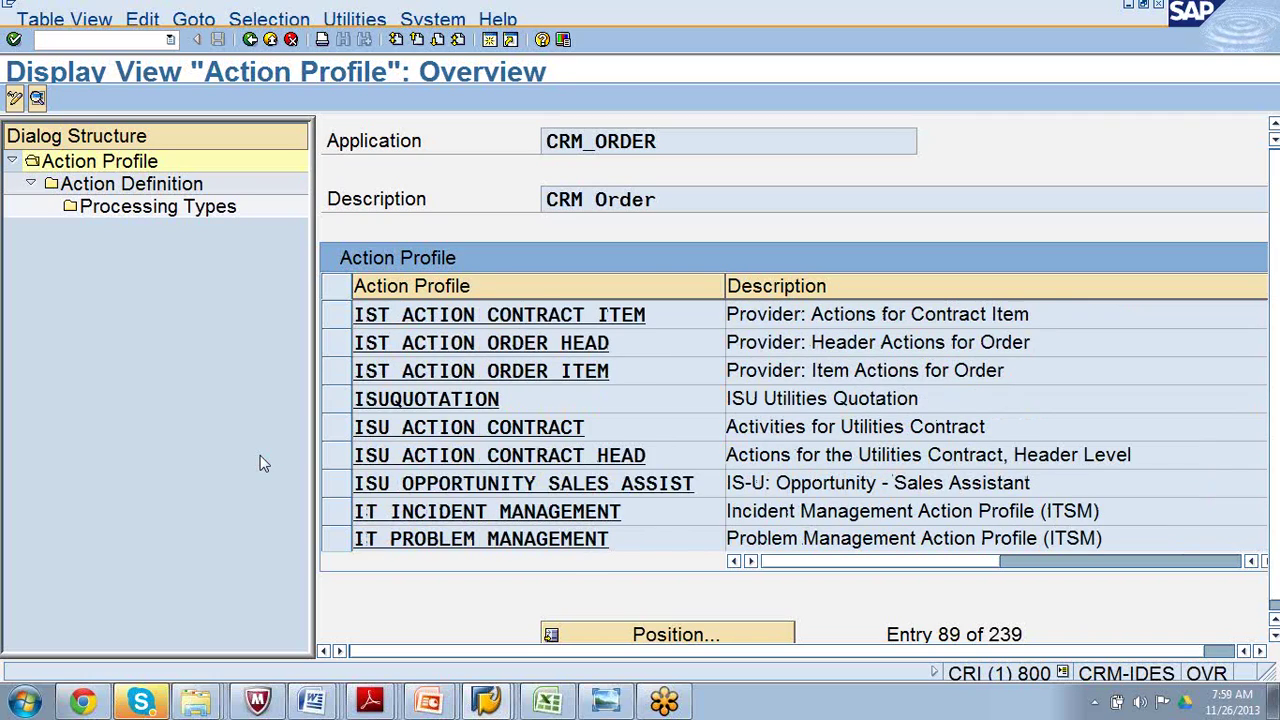
{"action": "key", "text": "Page_Down"}
{"action": "key", "text": "Page_Down"}
{"action": "key", "text": "Page_Down"}
{"action": "key", "text": "Page_Down"}
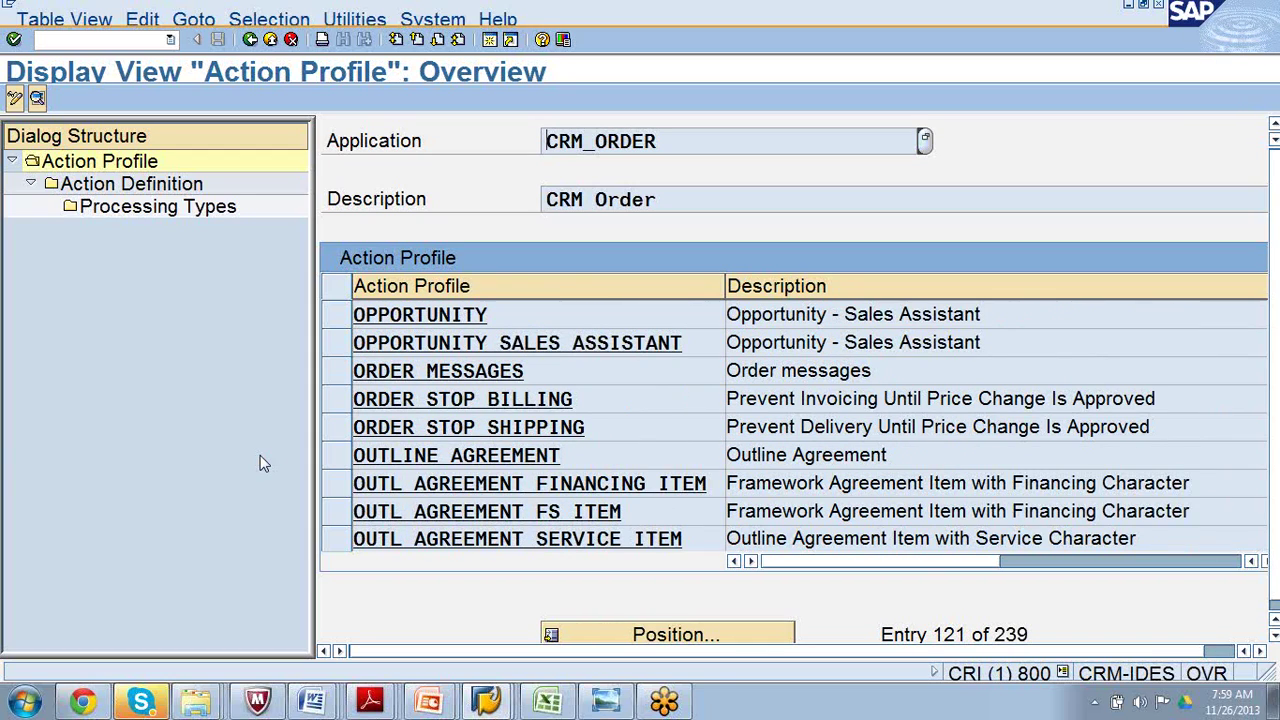
{"action": "key", "text": "Page_Down"}
{"action": "key", "text": "Page_Down"}
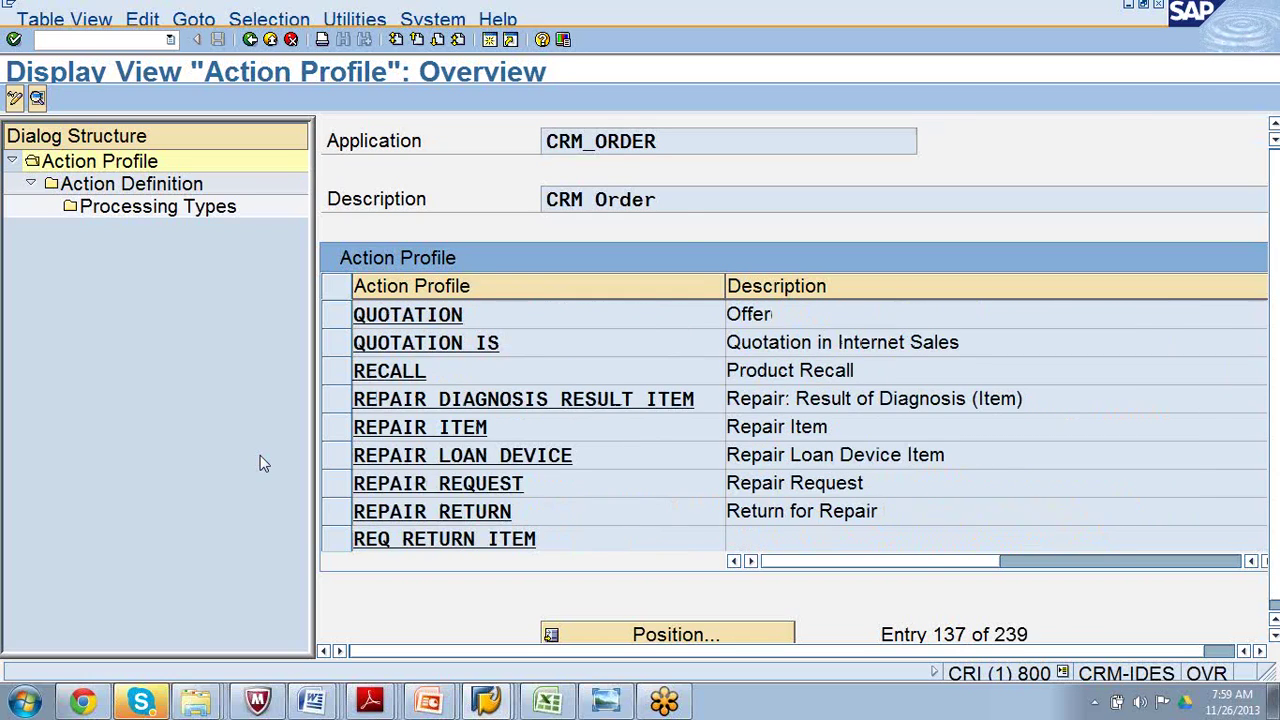
{"action": "key", "text": "Page_Down"}
{"action": "key", "text": "Page_Down"}
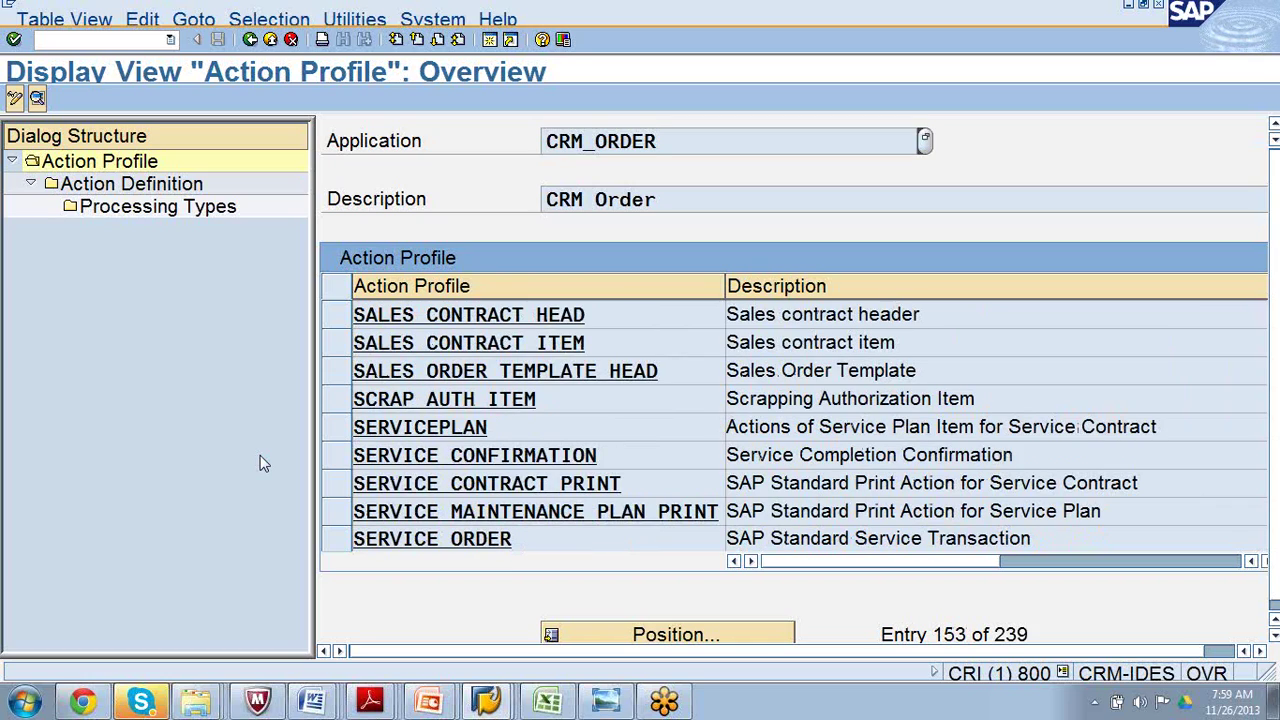
{"action": "key", "text": "Page_Down"}
{"action": "key", "text": "Page_Down"}
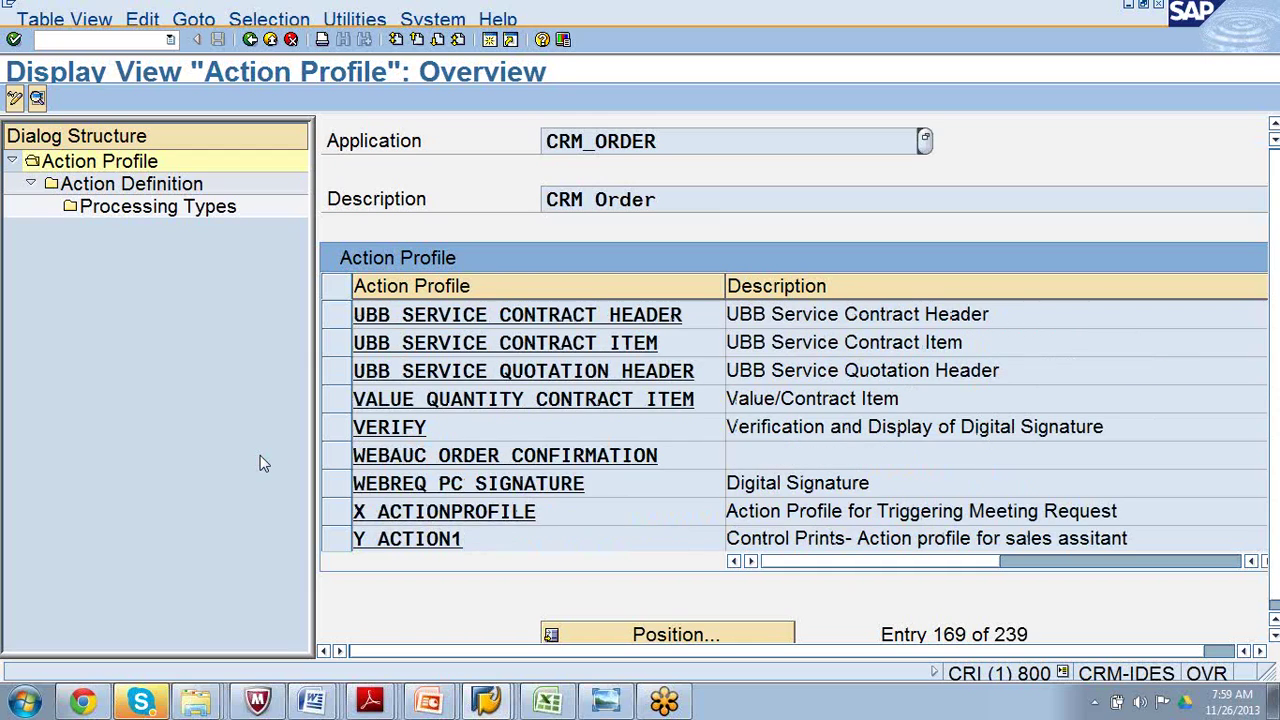
{"action": "key", "text": "Page_Up"}
{"action": "key", "text": "Page_Up"}
{"action": "key", "text": "Page_Down"}
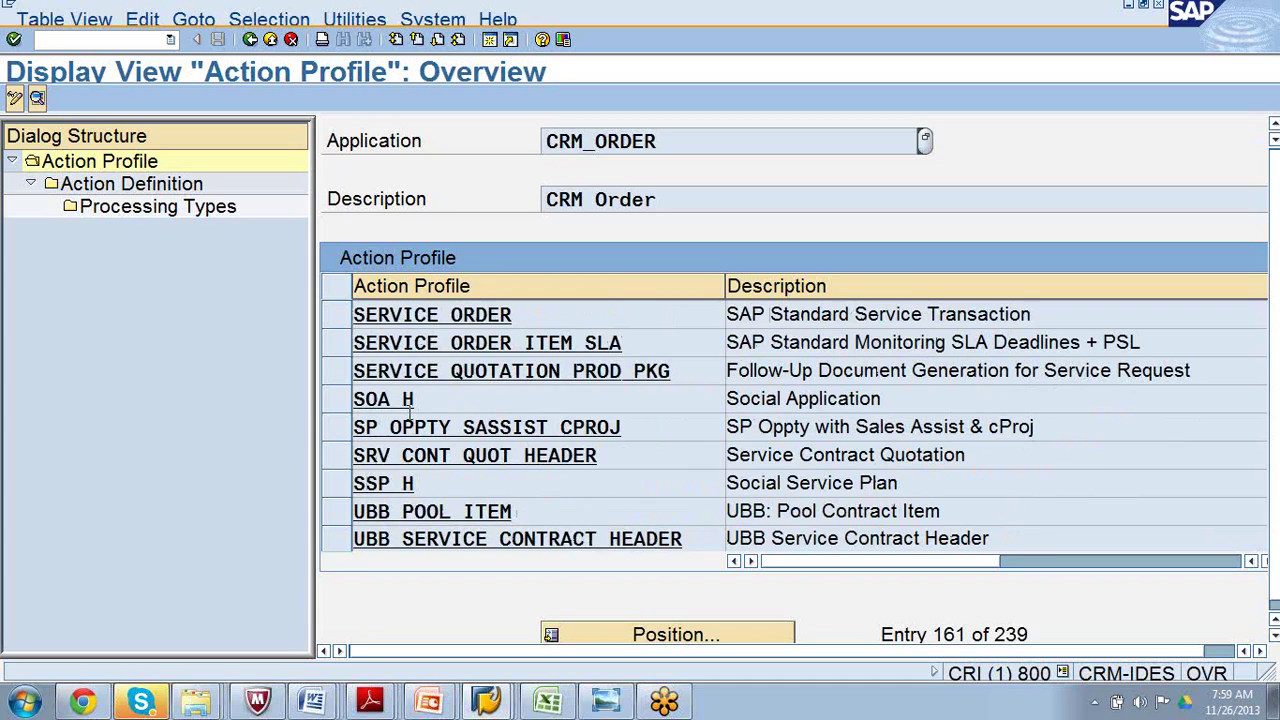
Display the action definitions of the profile SP OPPTY SASSIST CPROJ and return to the action profile overview.
{"action": "left_click", "coordinate": [346, 430]}
{"action": "double_click", "coordinate": [155, 186]}
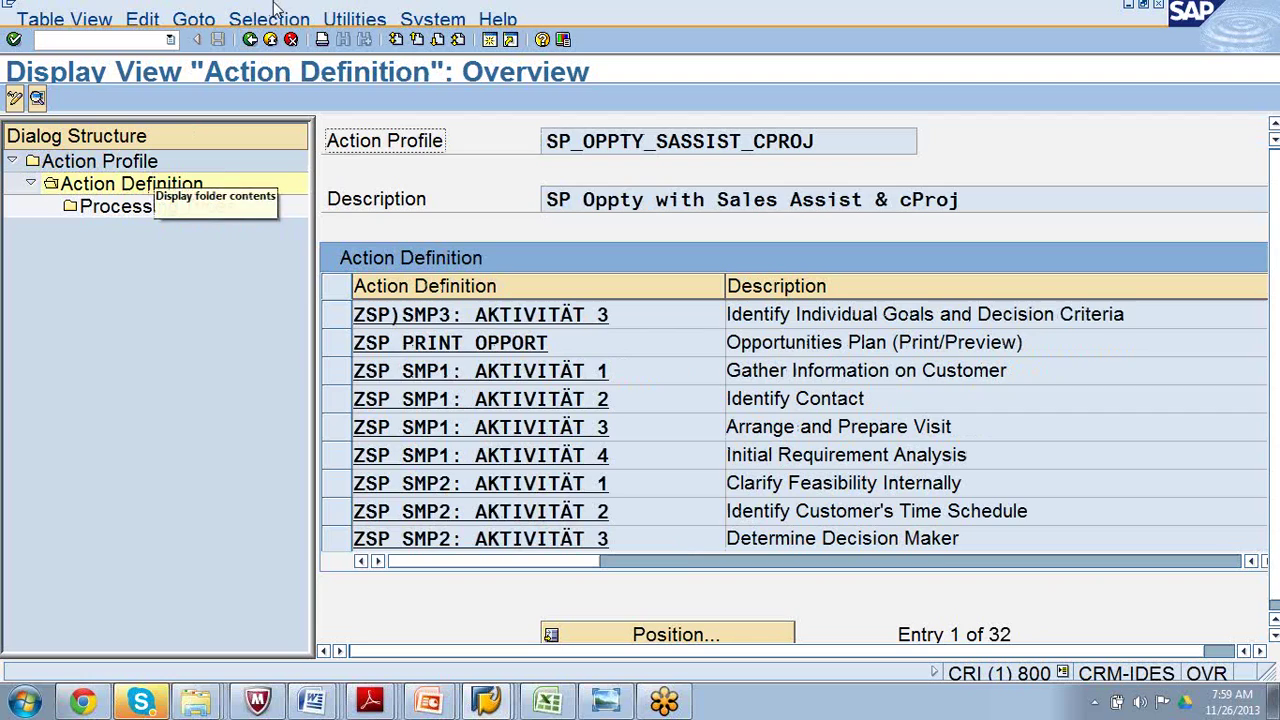
{"action": "left_click", "coordinate": [250, 40]}
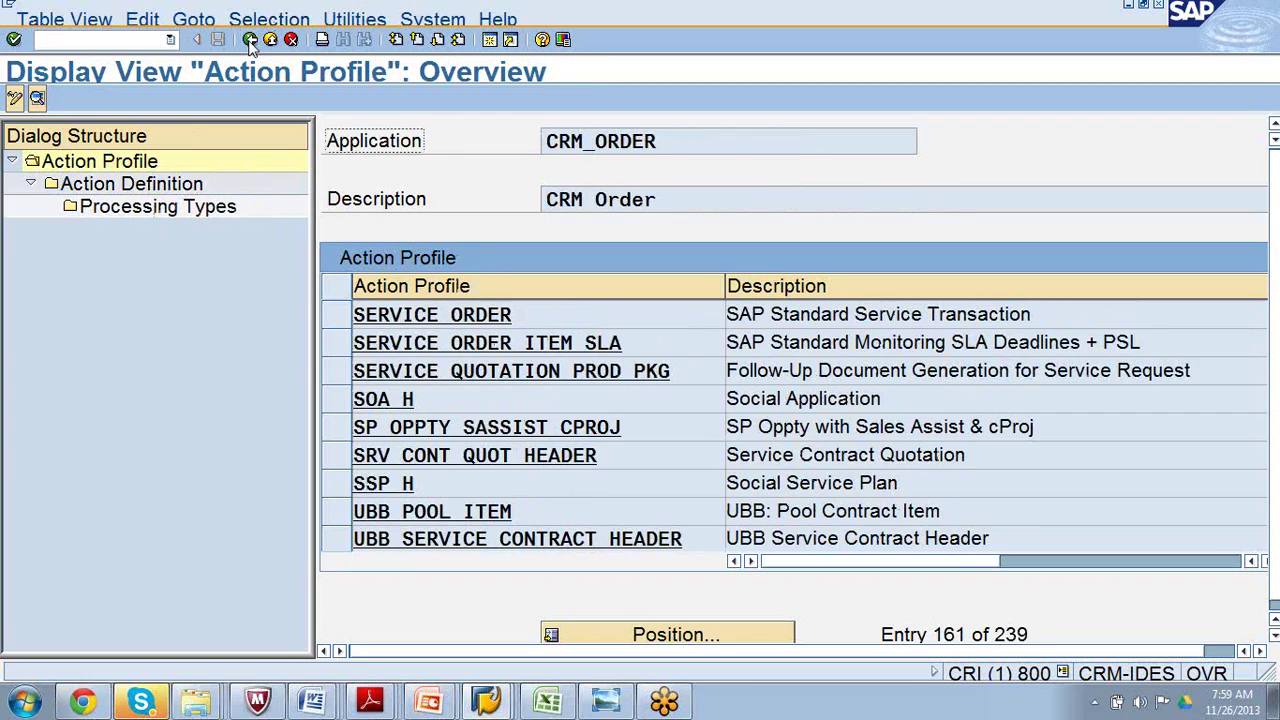
Mark the action profile SP OPPTY SASSIST CPROJ and check the profiles listed after it.
{"action": "left_click", "coordinate": [345, 428]}
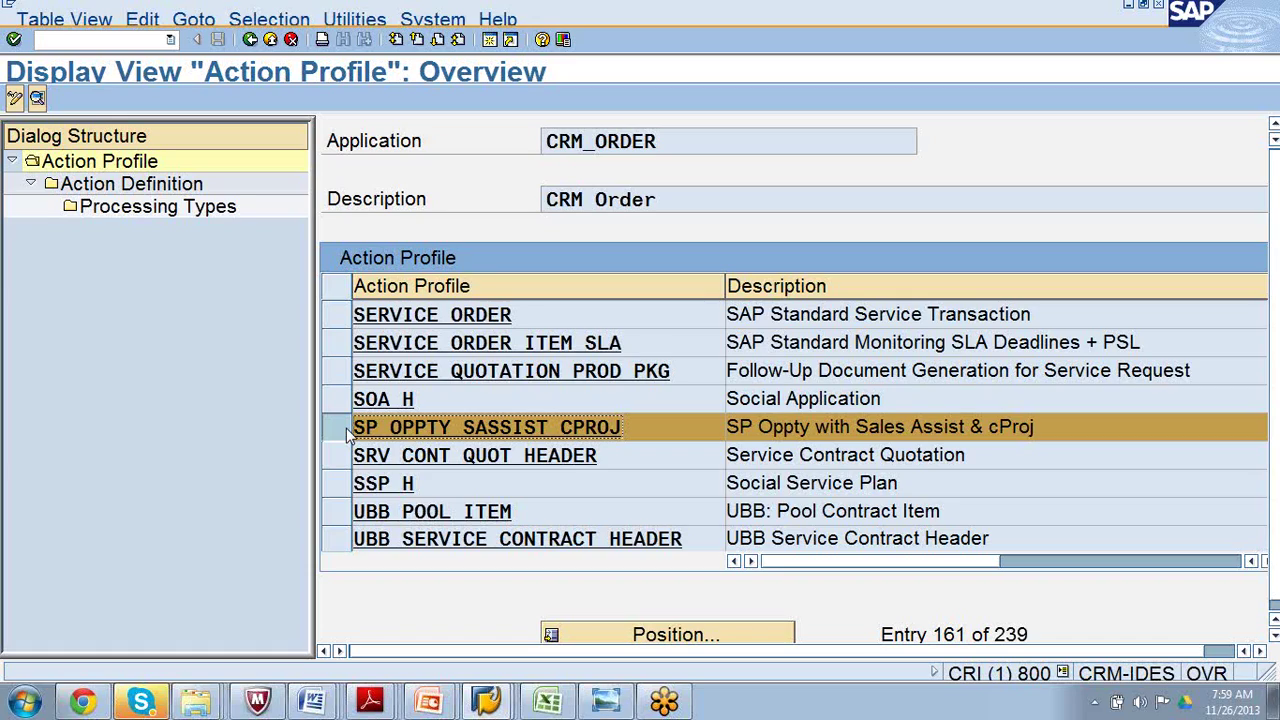
{"action": "left_click", "coordinate": [340, 427]}
{"action": "scroll", "coordinate": [699, 488], "scroll_direction": "down", "scroll_amount": 3}
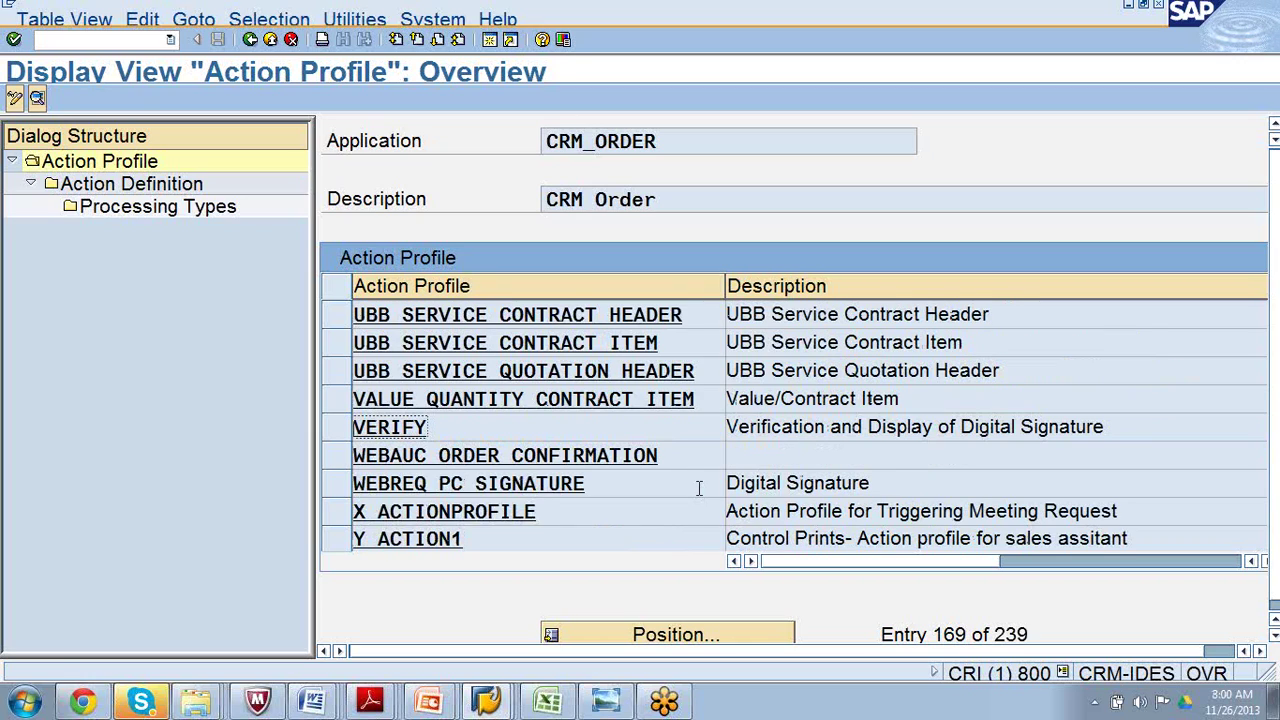
{"action": "scroll", "coordinate": [699, 488], "scroll_direction": "up", "scroll_amount": 3}
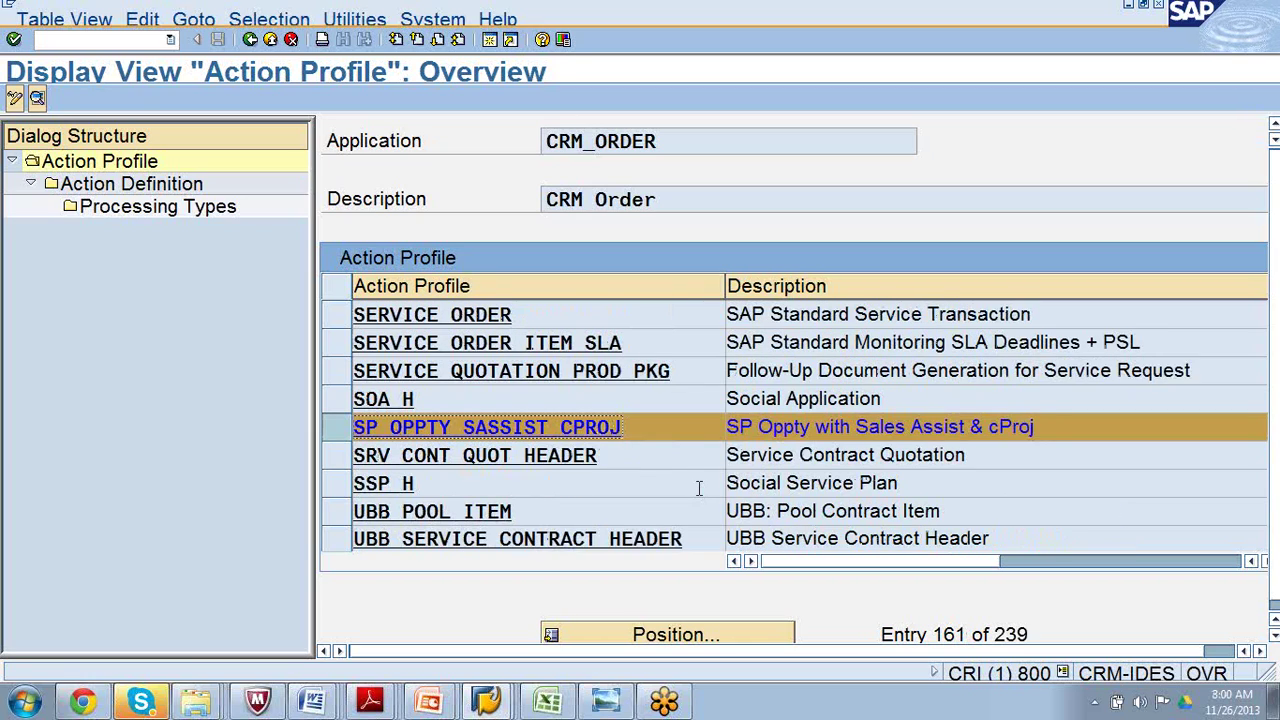
{"action": "left_click", "coordinate": [1265, 111]}
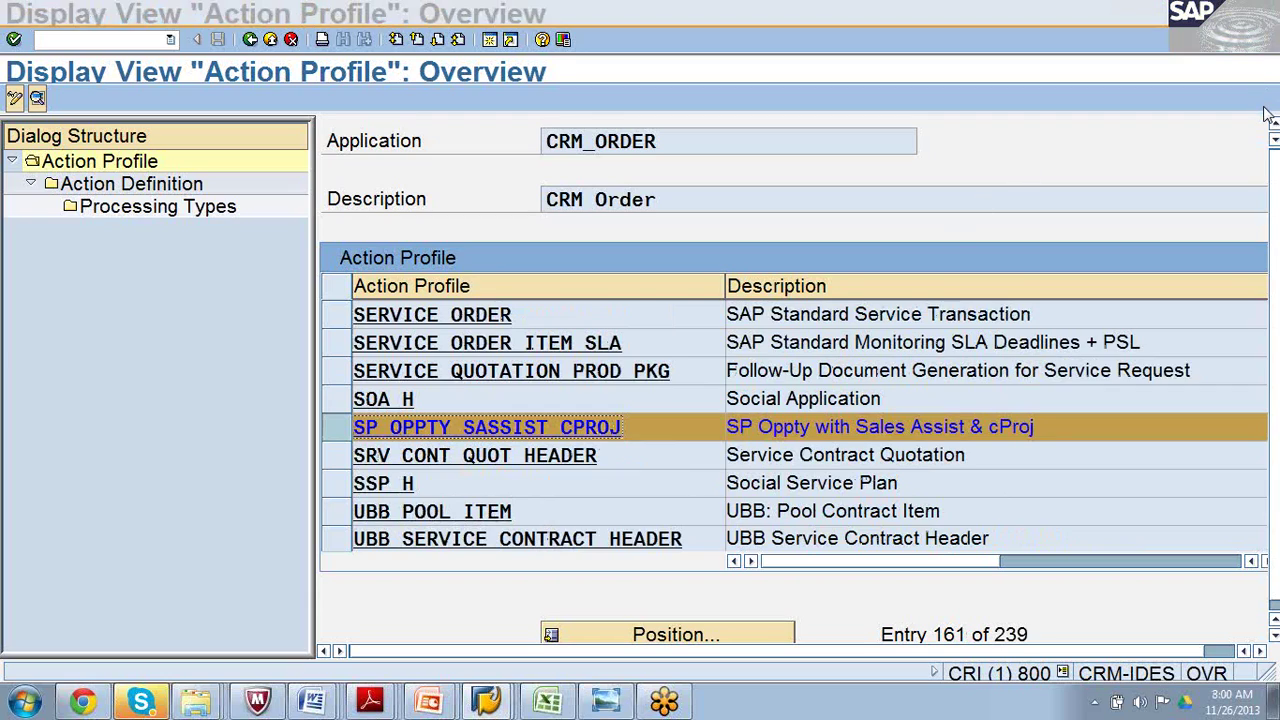
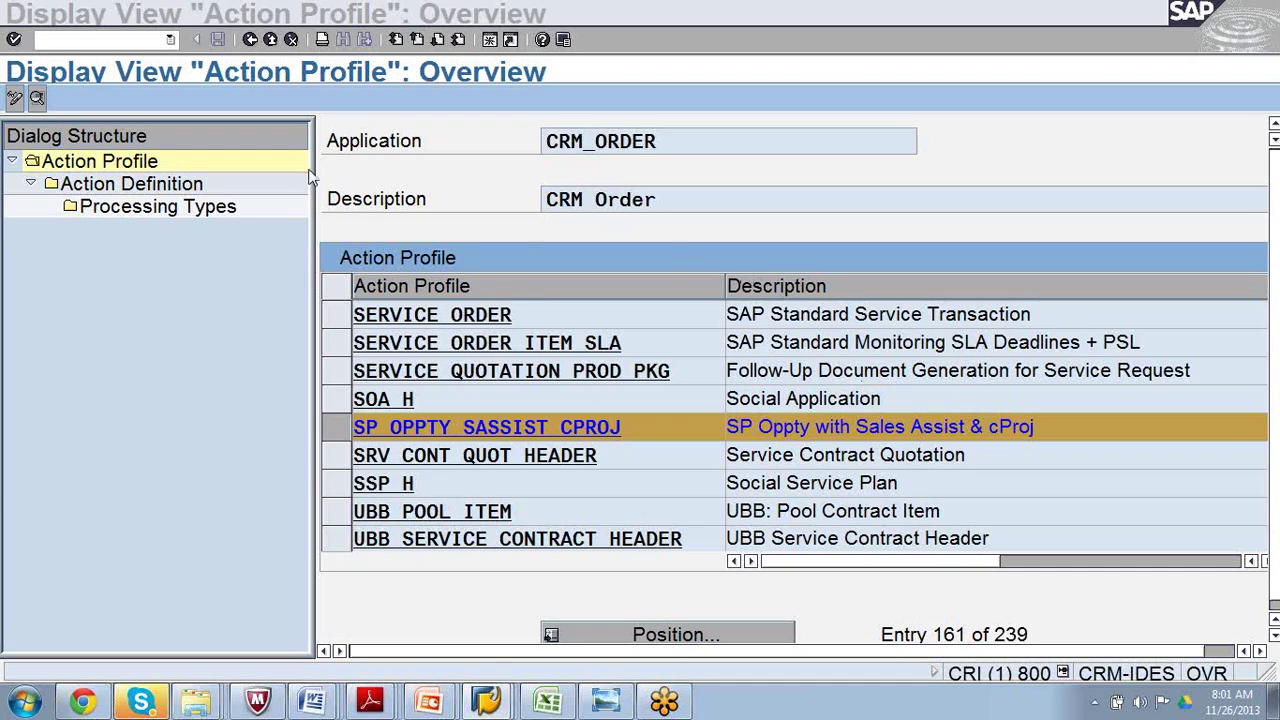
Return to the implementation guide and reopen the activity Define Action Profiles and Actions.
{"action": "left_click", "coordinate": [271, 42]}
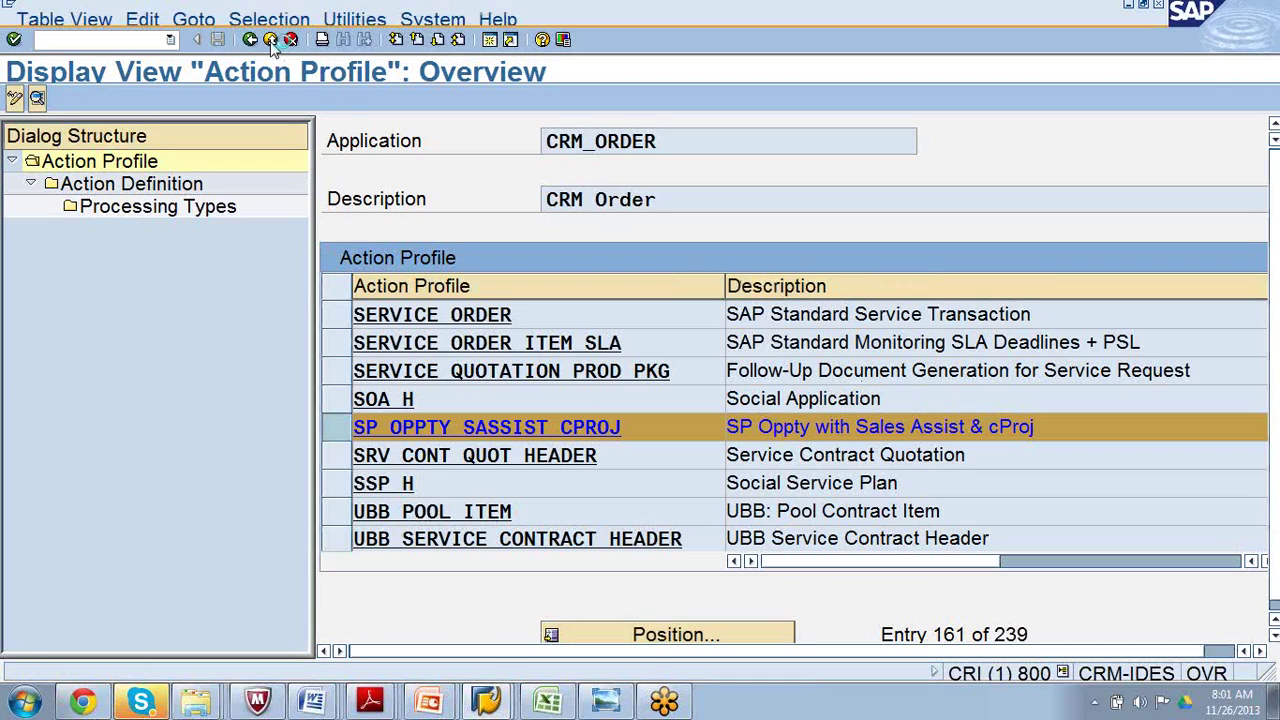
{"action": "left_click", "coordinate": [271, 42]}
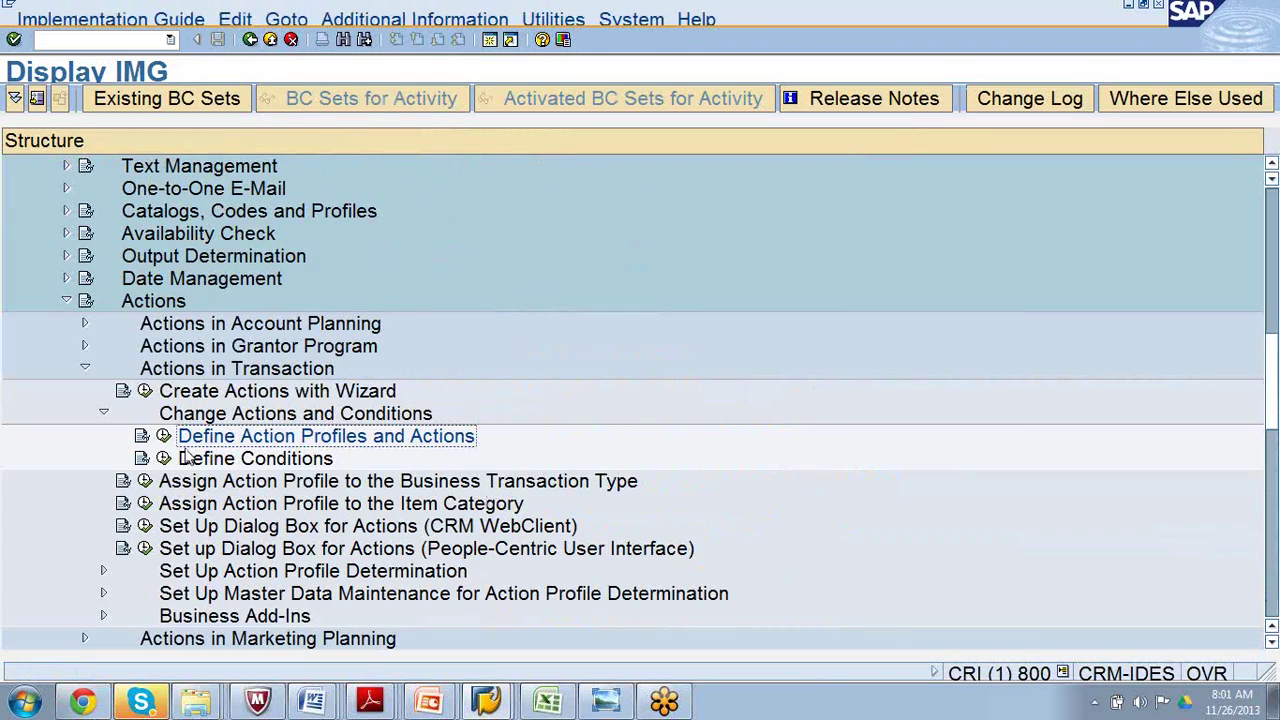
{"action": "left_click", "coordinate": [163, 437]}
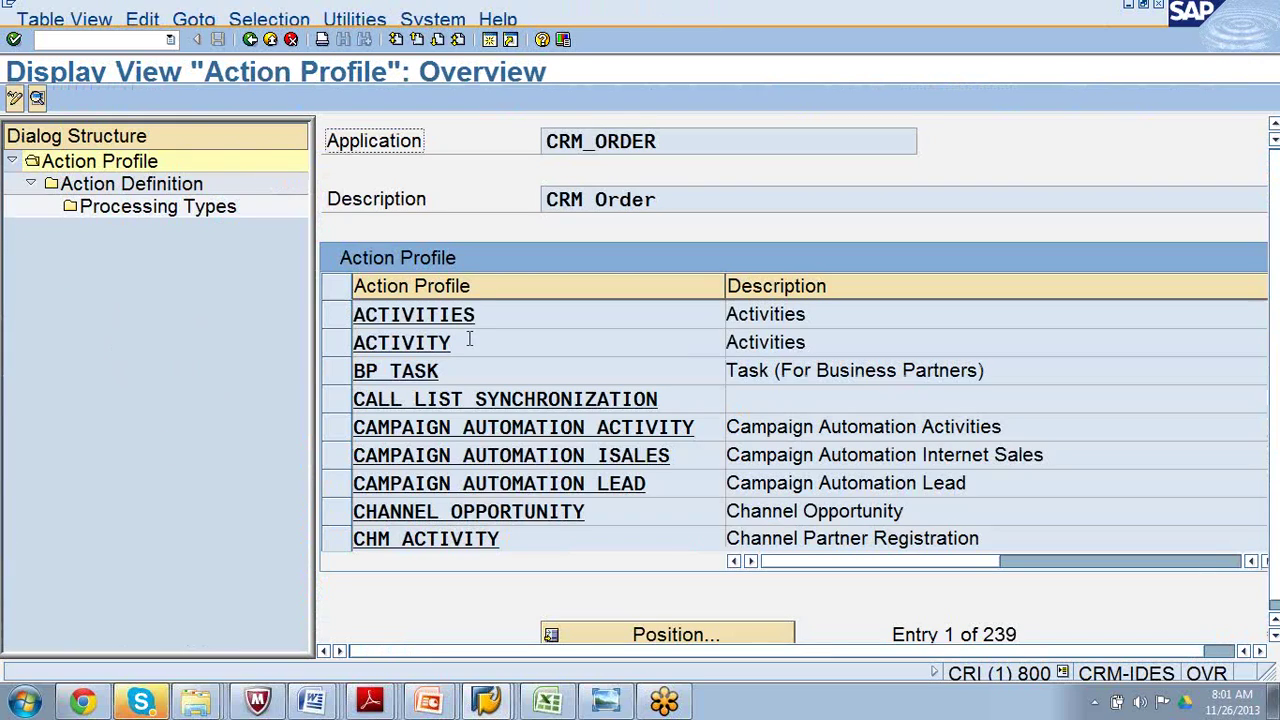
Find the action profile OPPORTUNITY SALES ASSISTANT and display its action definitions.
{"action": "scroll", "coordinate": [486, 456], "scroll_direction": "down", "scroll_amount": 3}
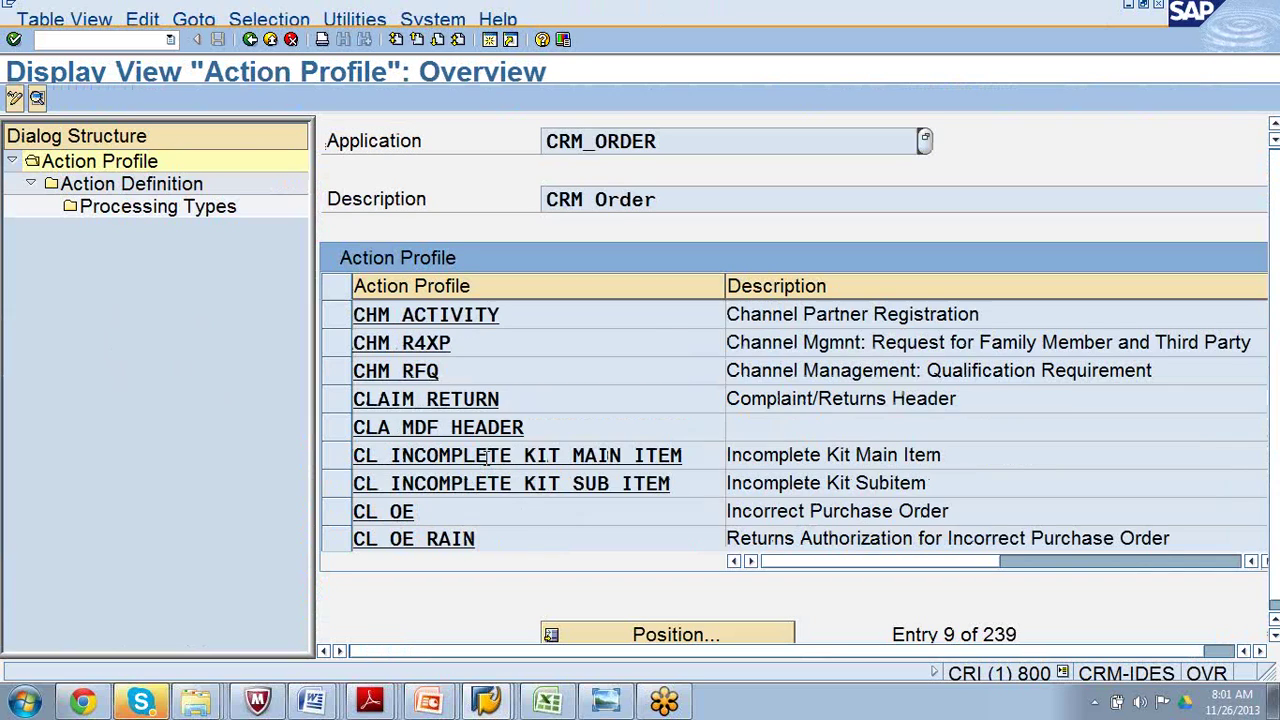
{"action": "scroll", "coordinate": [486, 456], "scroll_direction": "down", "scroll_amount": 3}
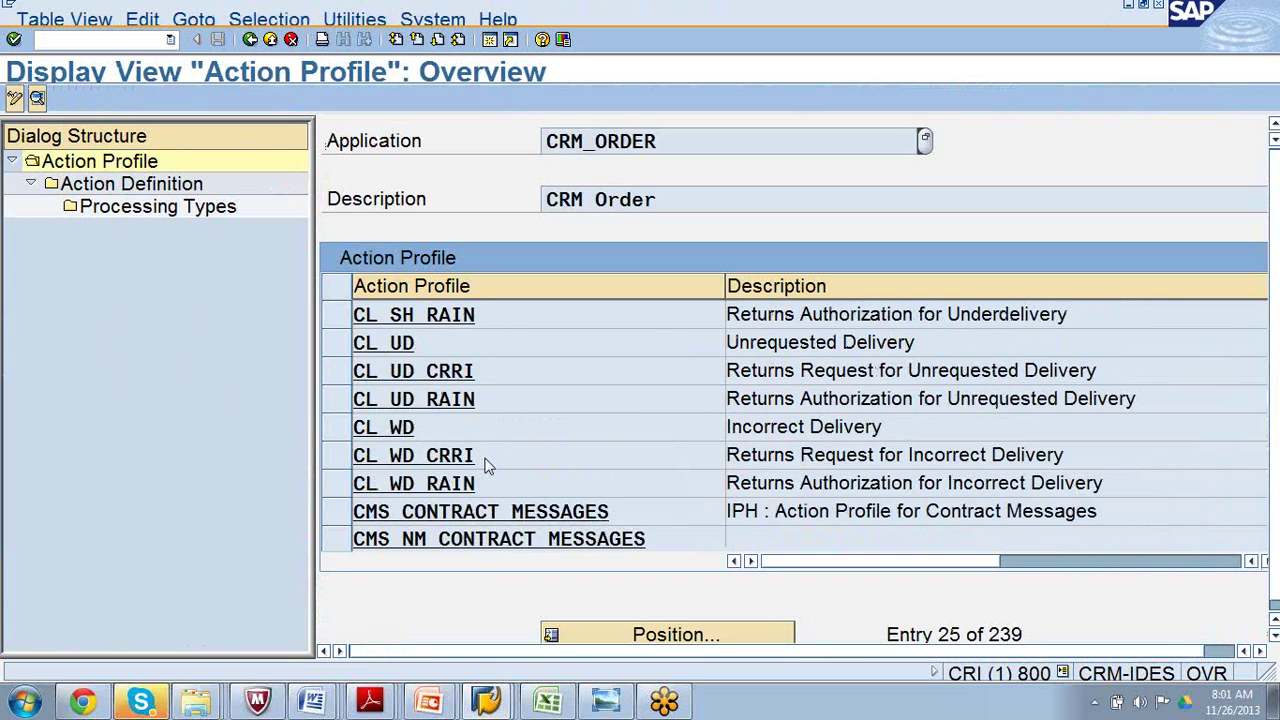
{"action": "scroll", "coordinate": [486, 462], "scroll_direction": "down", "scroll_amount": 3}
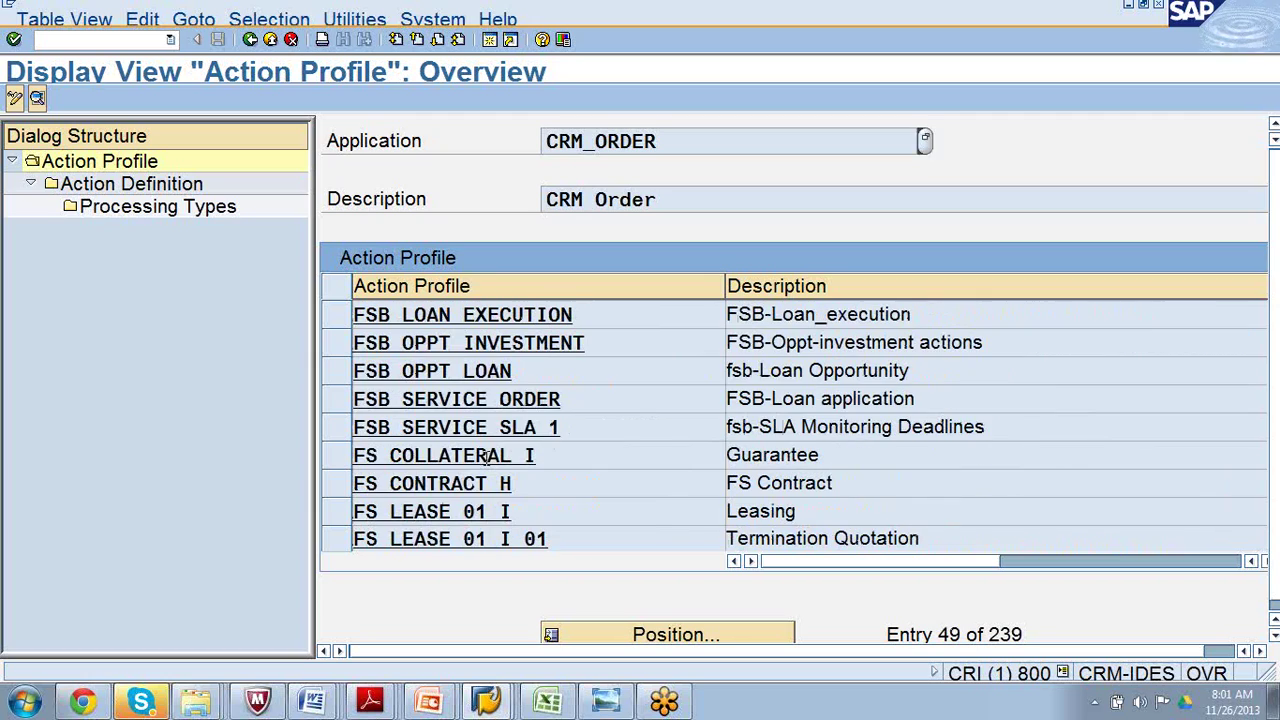
{"action": "scroll", "coordinate": [487, 460], "scroll_direction": "down", "scroll_amount": 2}
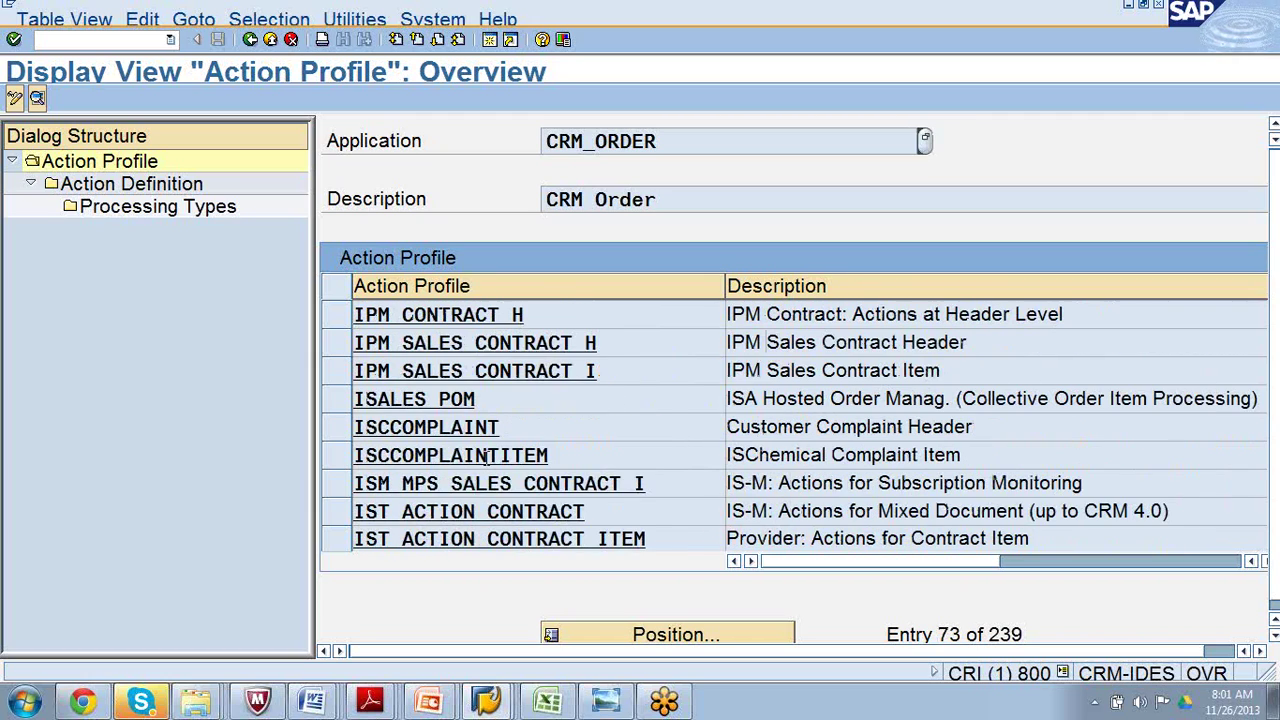
{"action": "scroll", "coordinate": [487, 462], "scroll_direction": "up", "scroll_amount": 2}
{"action": "scroll", "coordinate": [487, 460], "scroll_direction": "up", "scroll_amount": 1}
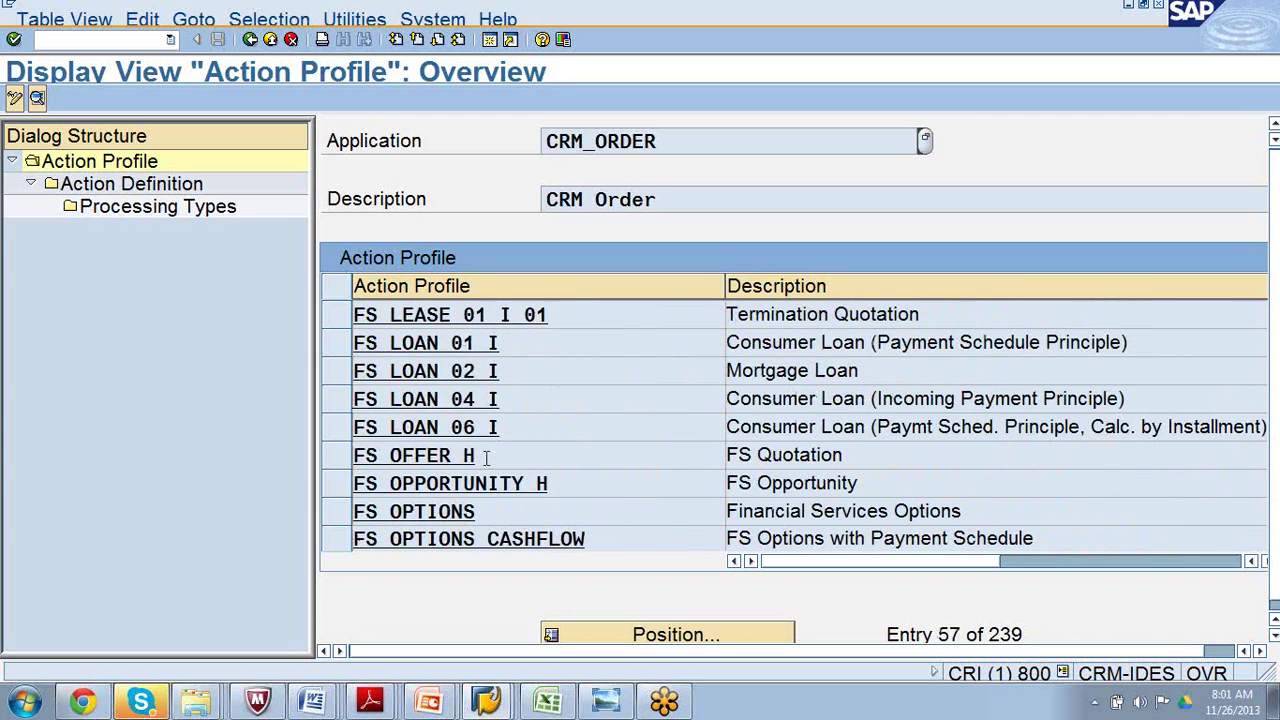
{"action": "scroll", "coordinate": [487, 460], "scroll_direction": "down", "scroll_amount": 1}
{"action": "scroll", "coordinate": [487, 460], "scroll_direction": "down", "scroll_amount": 3}
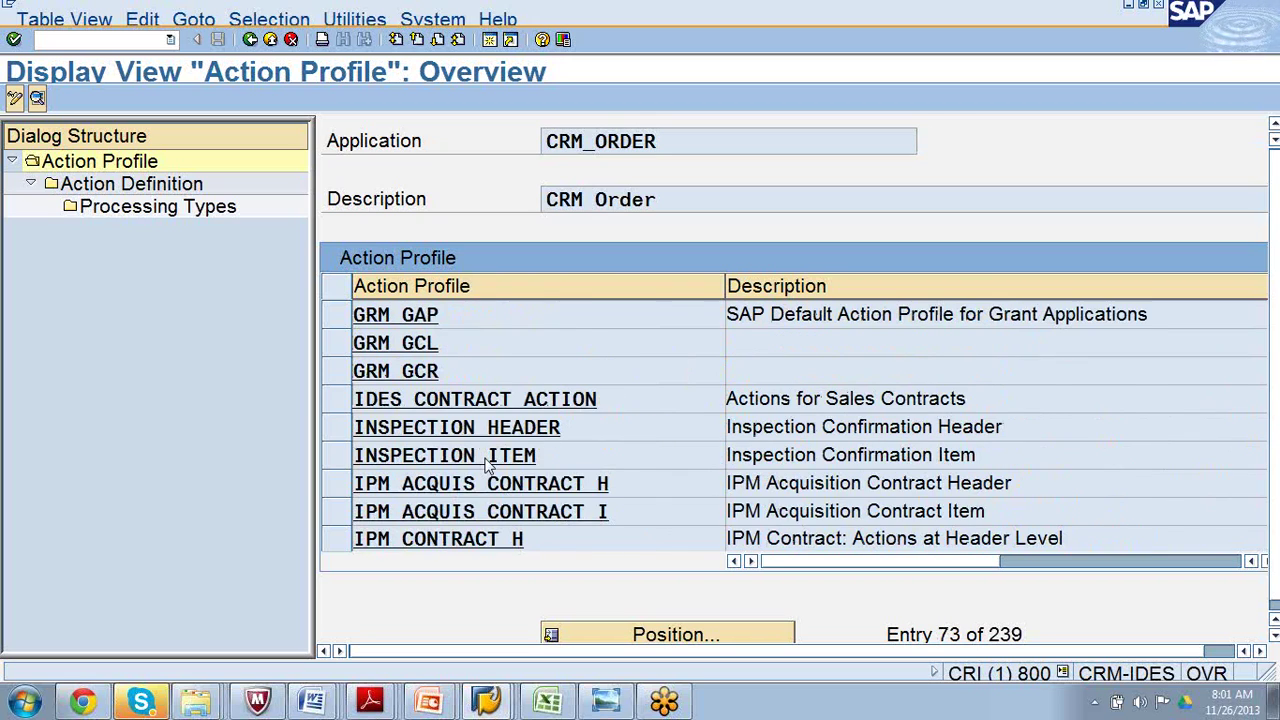
{"action": "scroll", "coordinate": [487, 460], "scroll_direction": "down", "scroll_amount": 3}
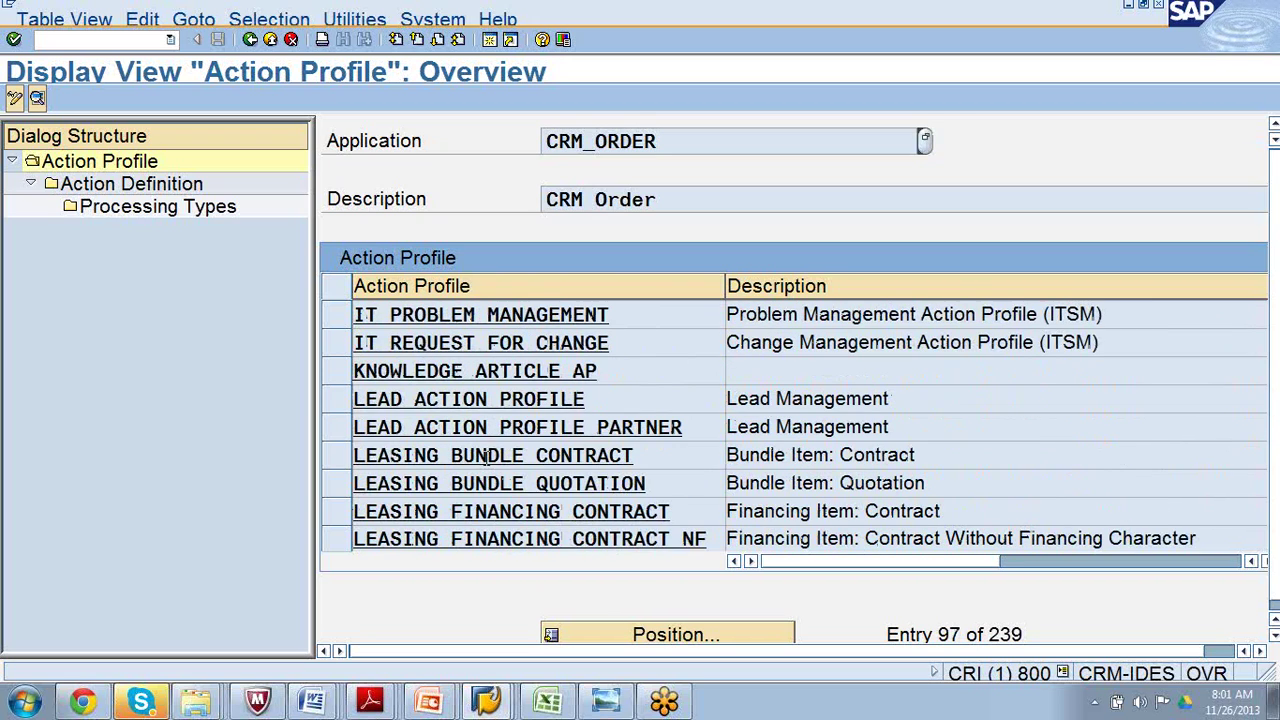
{"action": "scroll", "coordinate": [487, 460], "scroll_direction": "down", "scroll_amount": 1}
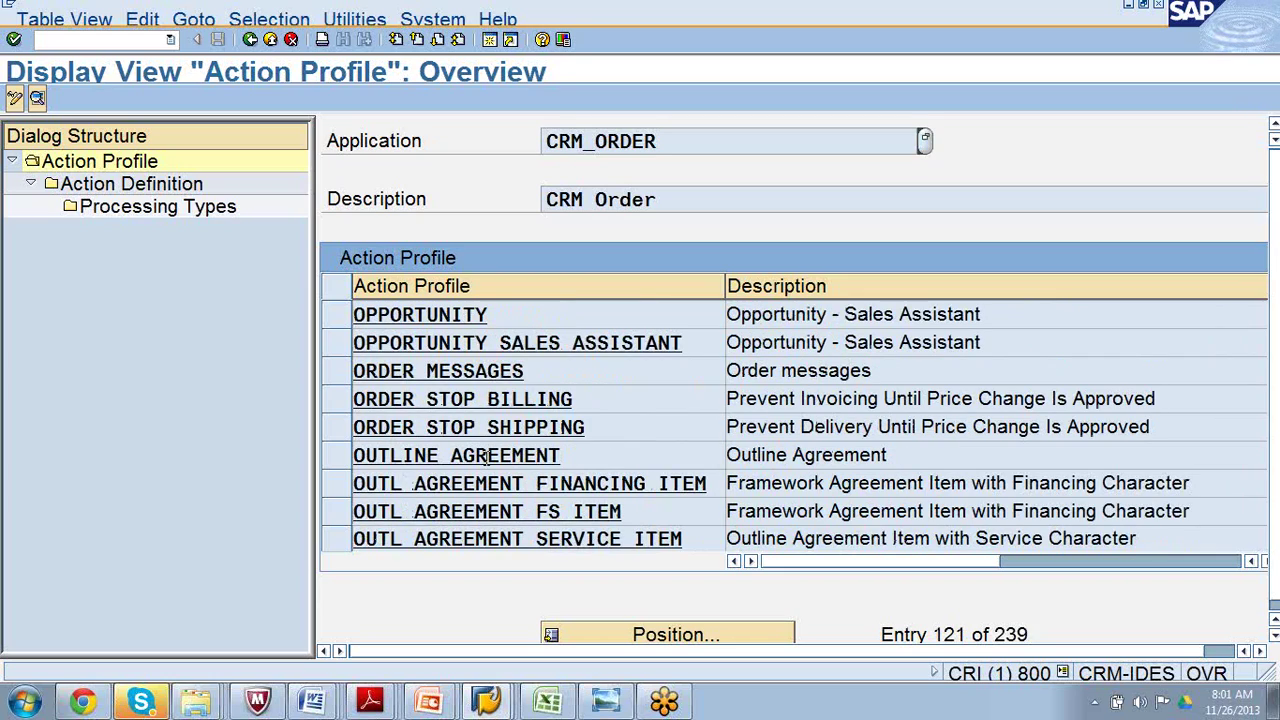
{"action": "left_click", "coordinate": [348, 344]}
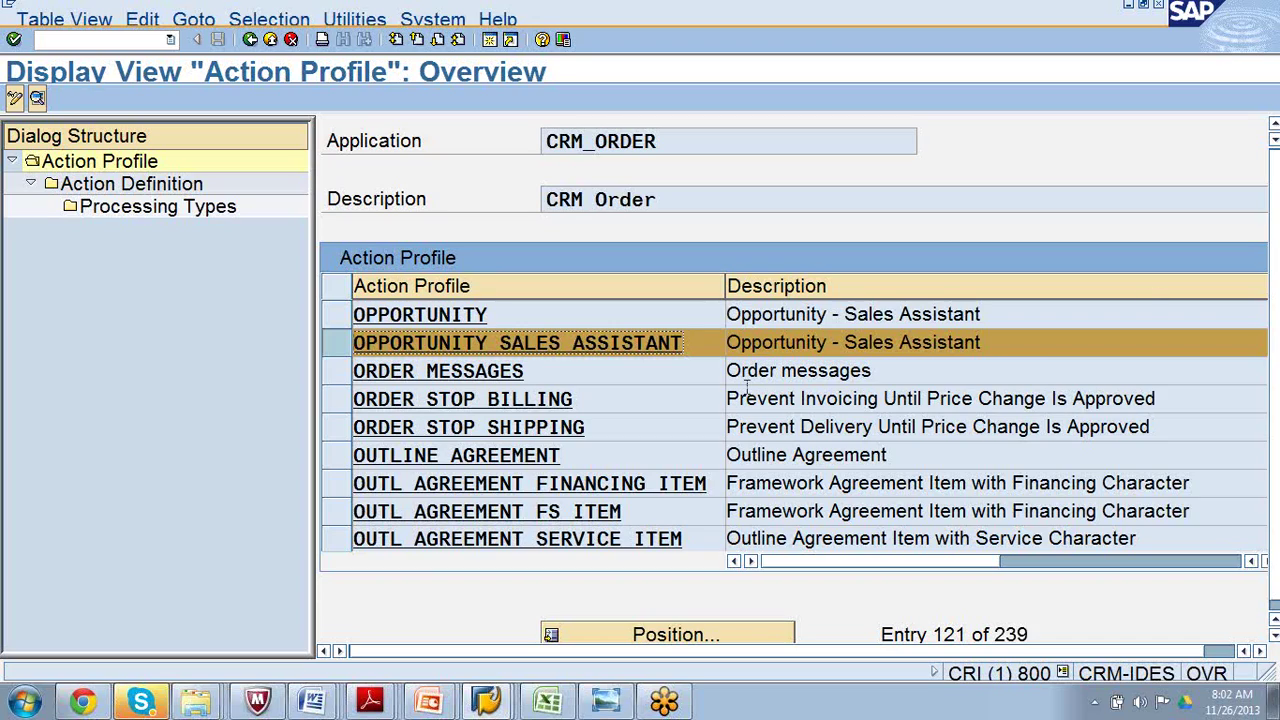
{"action": "double_click", "coordinate": [114, 188]}
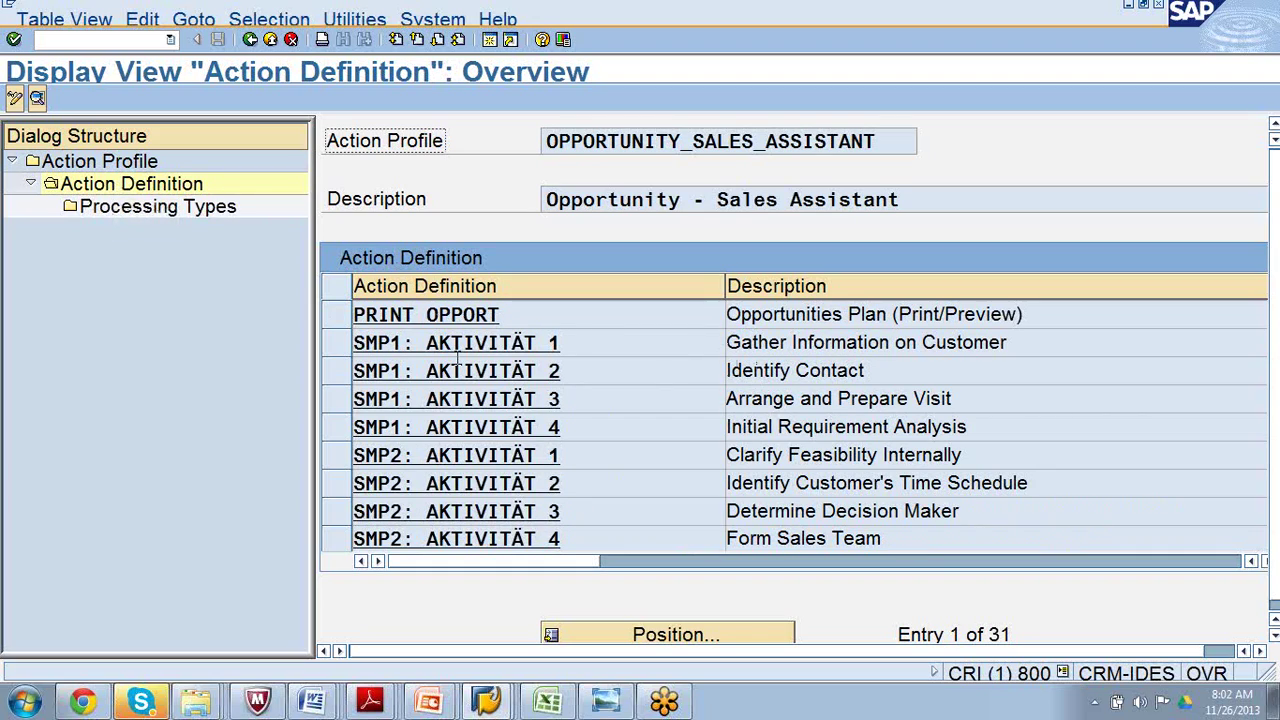
Mark the action definitions Gather Information on Customer and Identify Contact, and return to the action profile overview.
{"action": "left_click", "coordinate": [332, 345]}
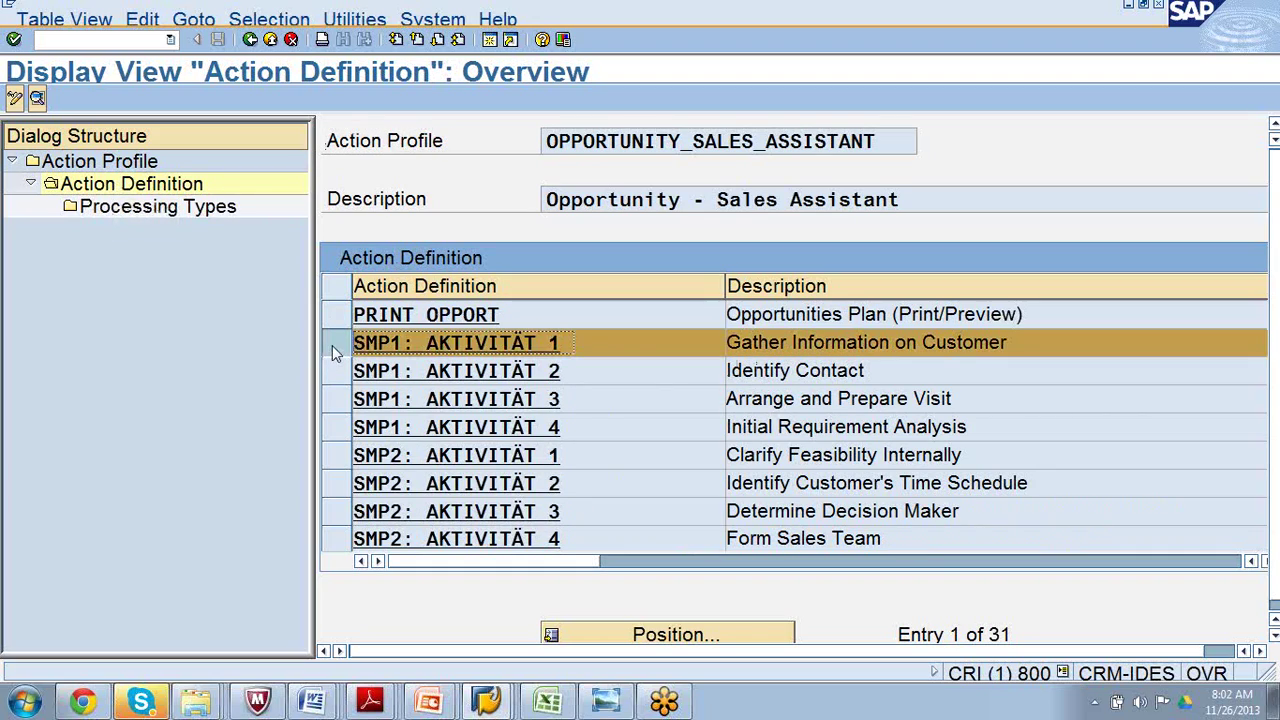
{"action": "left_click", "coordinate": [337, 372]}
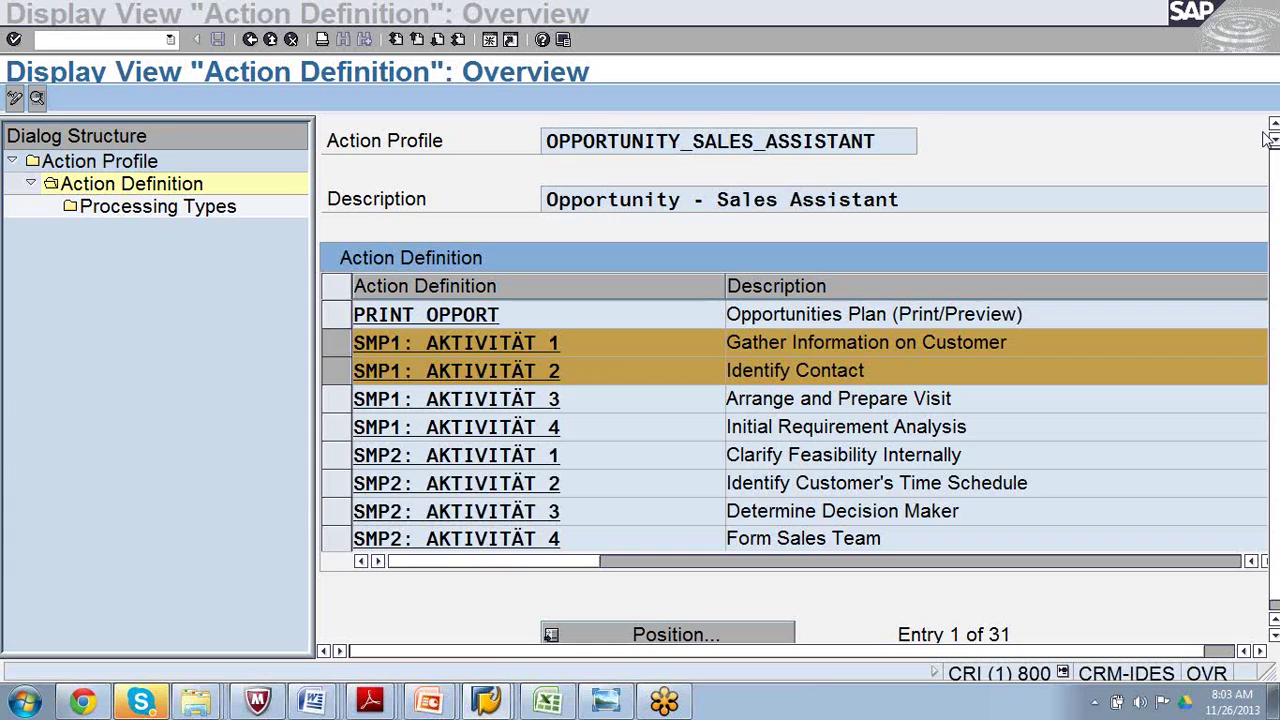
{"action": "left_click", "coordinate": [250, 39]}
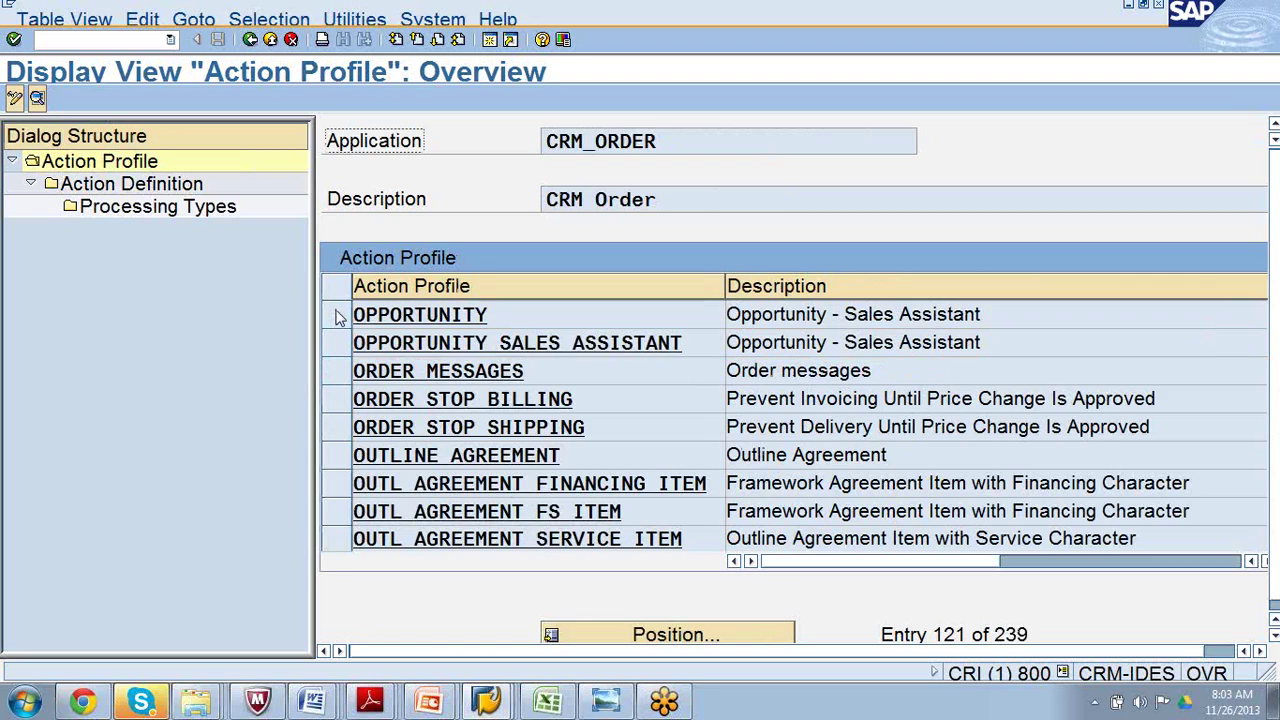
{"action": "scroll", "coordinate": [337, 317], "scroll_direction": "up", "scroll_amount": 3}
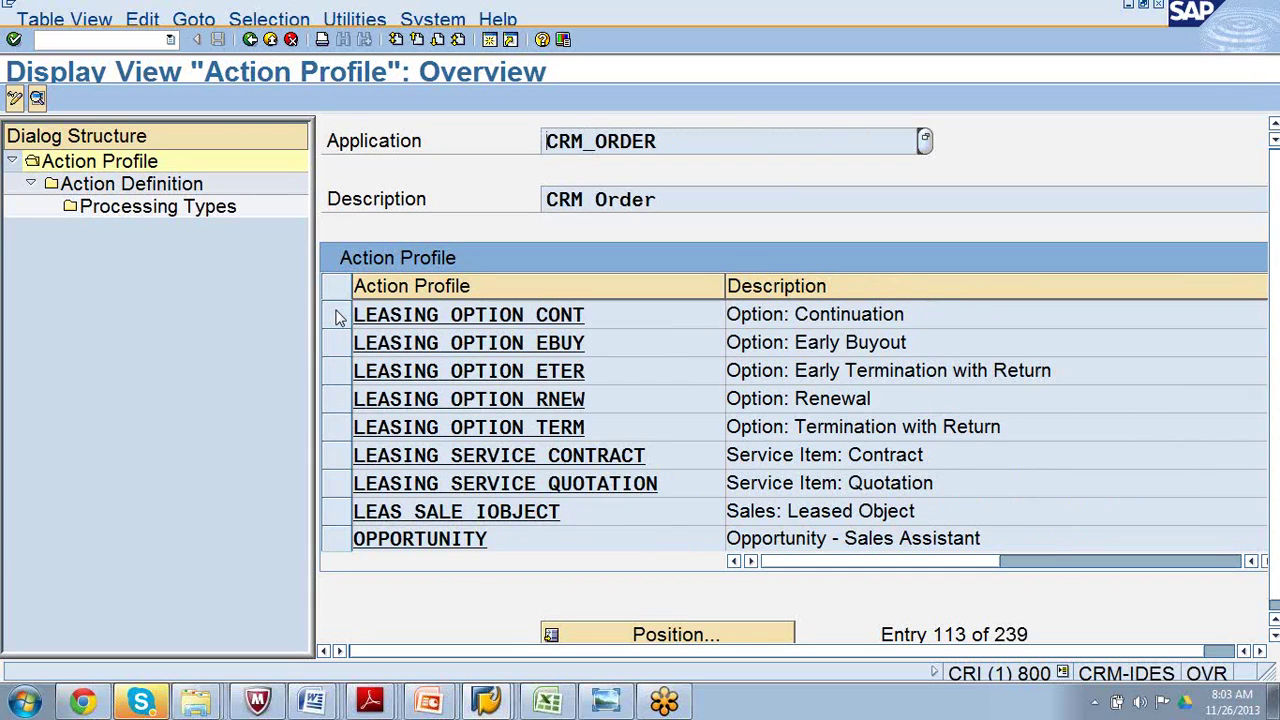
Check the action profiles listed before OPPORTUNITY, going back to the first entry of the CRM_ORDER application.
{"action": "scroll", "coordinate": [329, 463], "scroll_direction": "up", "scroll_amount": 3}
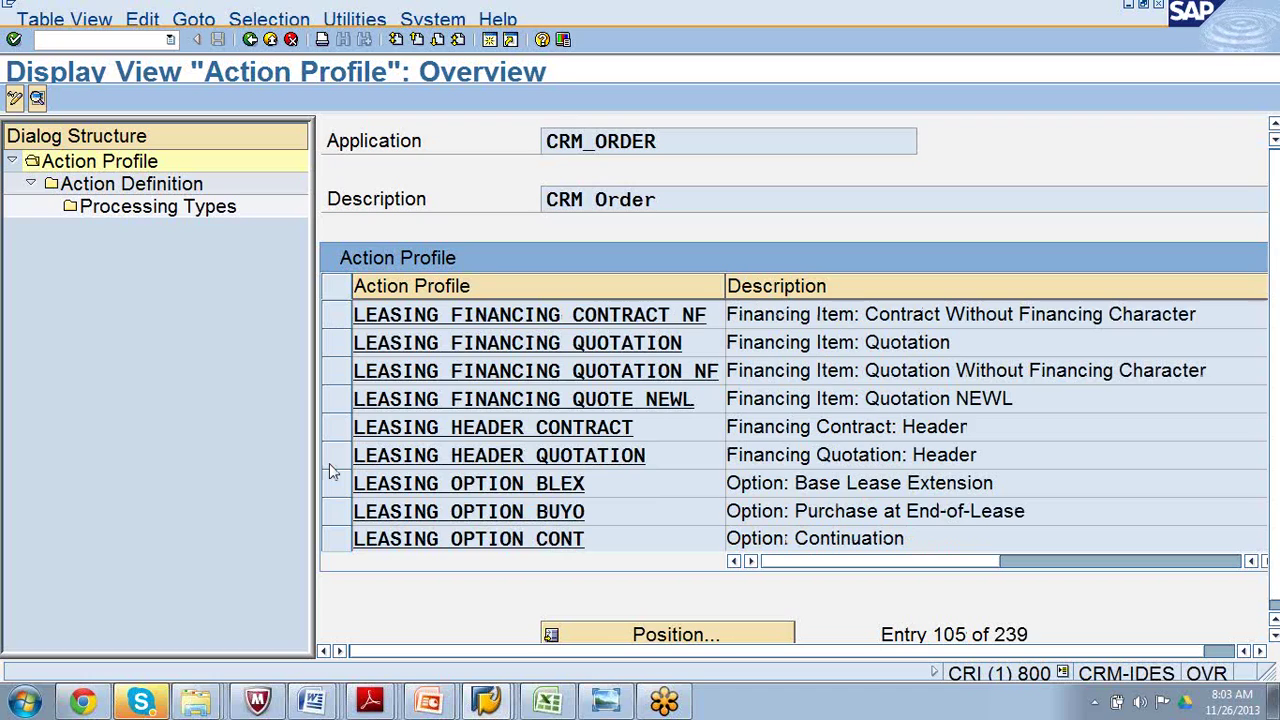
{"action": "scroll", "coordinate": [329, 463], "scroll_direction": "up", "scroll_amount": 3}
{"action": "scroll", "coordinate": [329, 463], "scroll_direction": "up", "scroll_amount": 3}
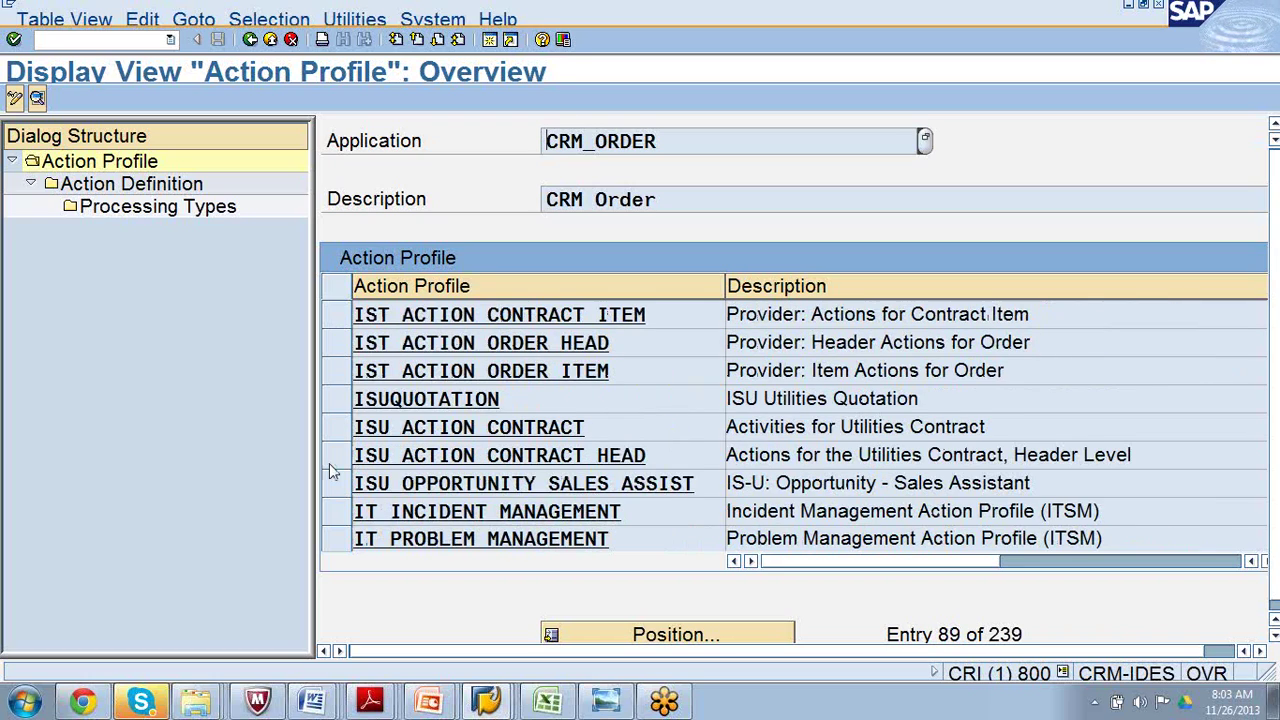
{"action": "scroll", "coordinate": [329, 463], "scroll_direction": "up", "scroll_amount": 3}
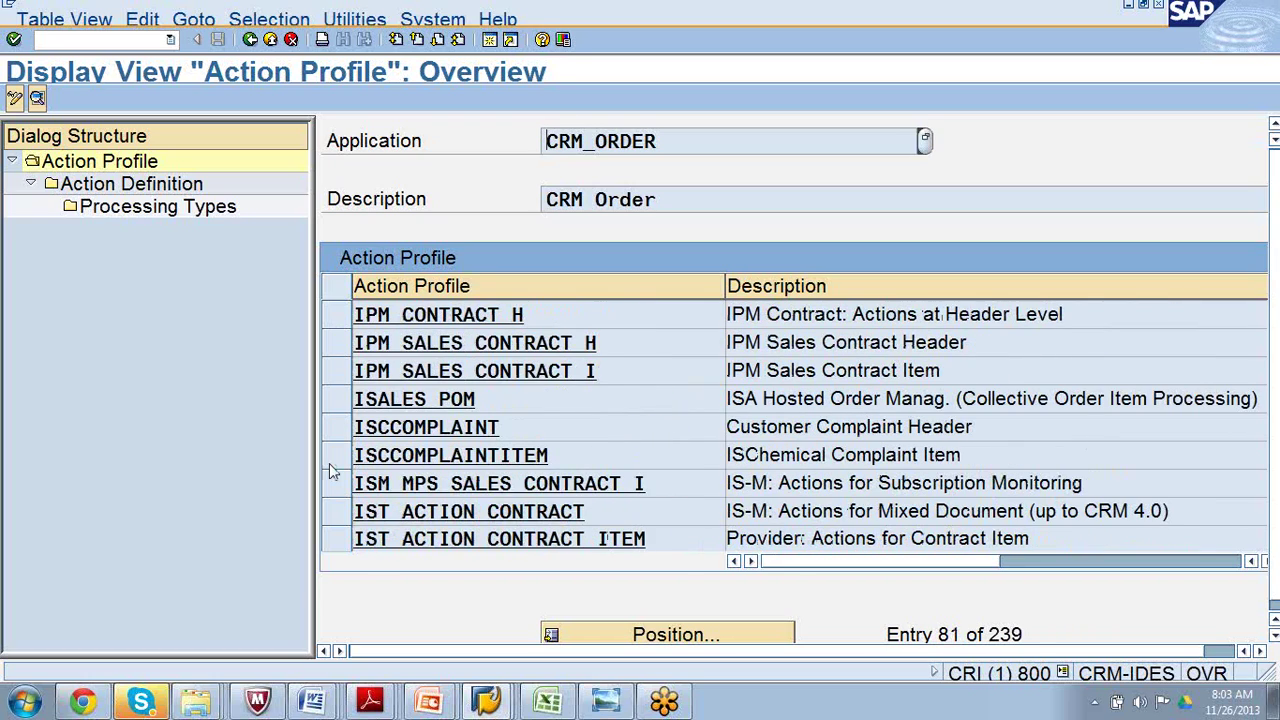
{"action": "scroll", "coordinate": [329, 463], "scroll_direction": "up", "scroll_amount": 3}
{"action": "scroll", "coordinate": [329, 463], "scroll_direction": "up", "scroll_amount": 3}
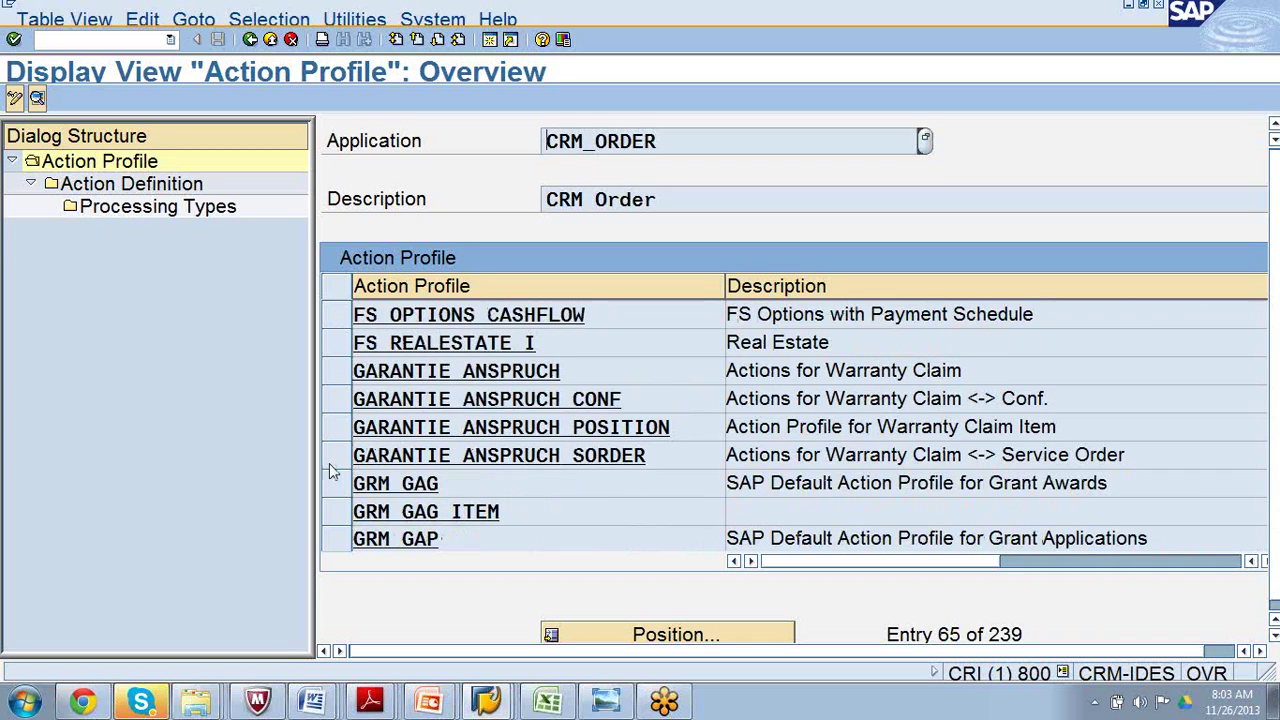
{"action": "scroll", "coordinate": [329, 463], "scroll_direction": "up", "scroll_amount": 3}
{"action": "scroll", "coordinate": [329, 463], "scroll_direction": "up", "scroll_amount": 3}
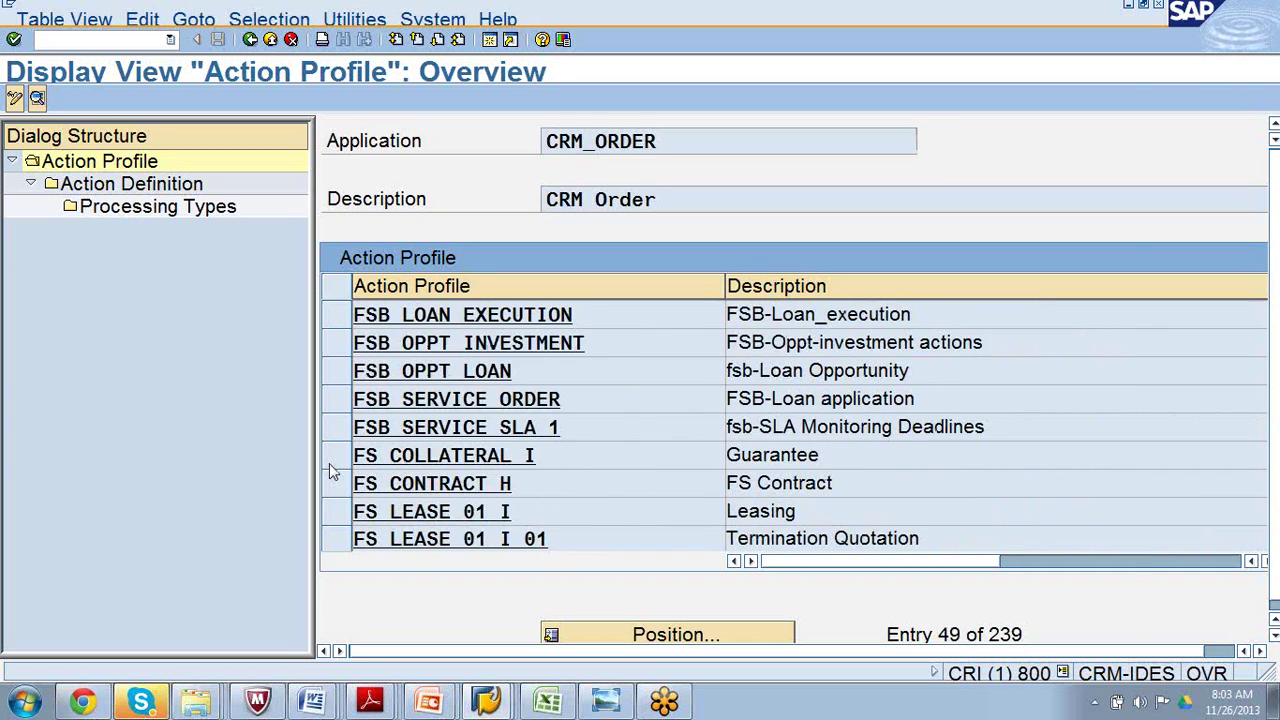
{"action": "scroll", "coordinate": [329, 463], "scroll_direction": "up", "scroll_amount": 3}
{"action": "scroll", "coordinate": [329, 463], "scroll_direction": "up", "scroll_amount": 3}
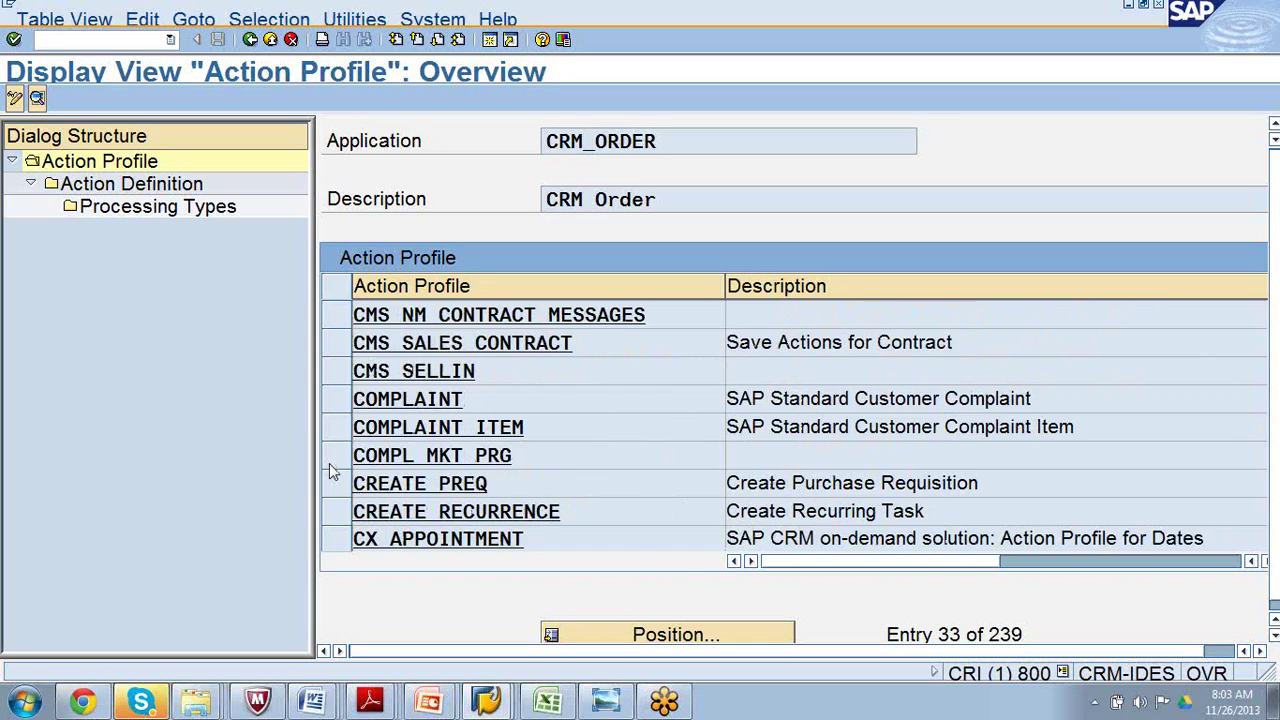
{"action": "scroll", "coordinate": [329, 463], "scroll_direction": "up", "scroll_amount": 3}
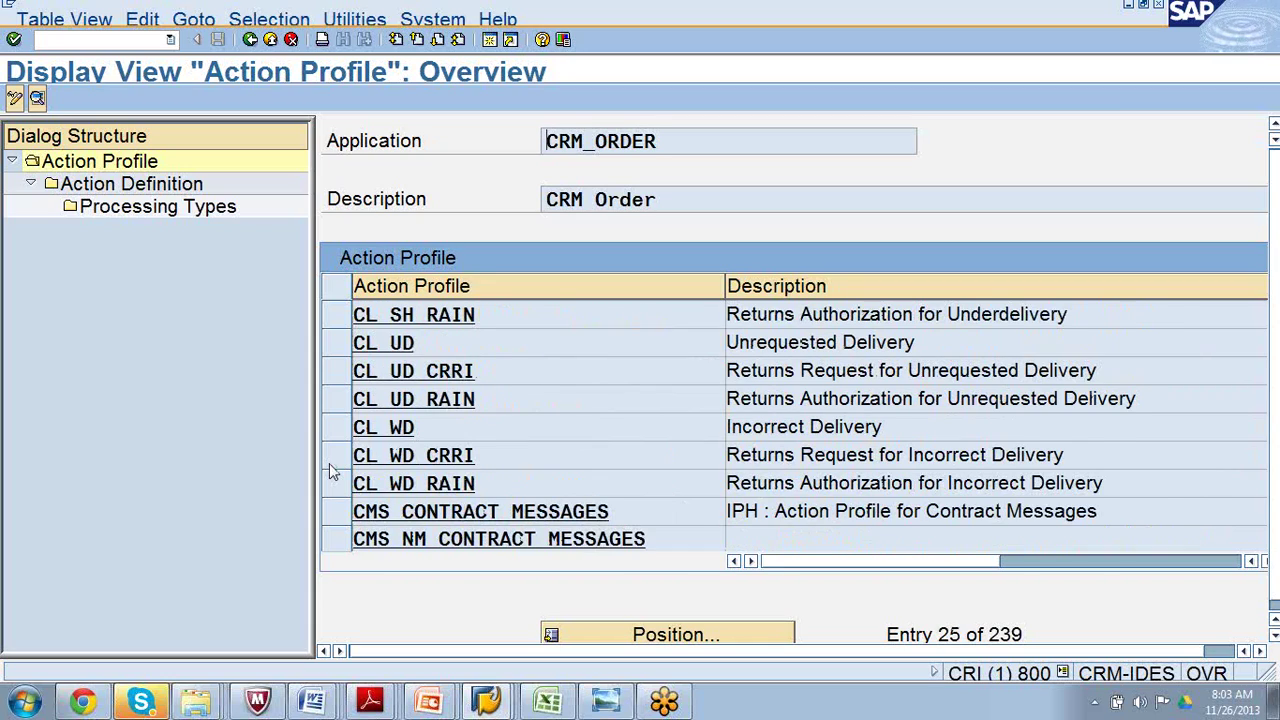
{"action": "scroll", "coordinate": [329, 463], "scroll_direction": "up", "scroll_amount": 3}
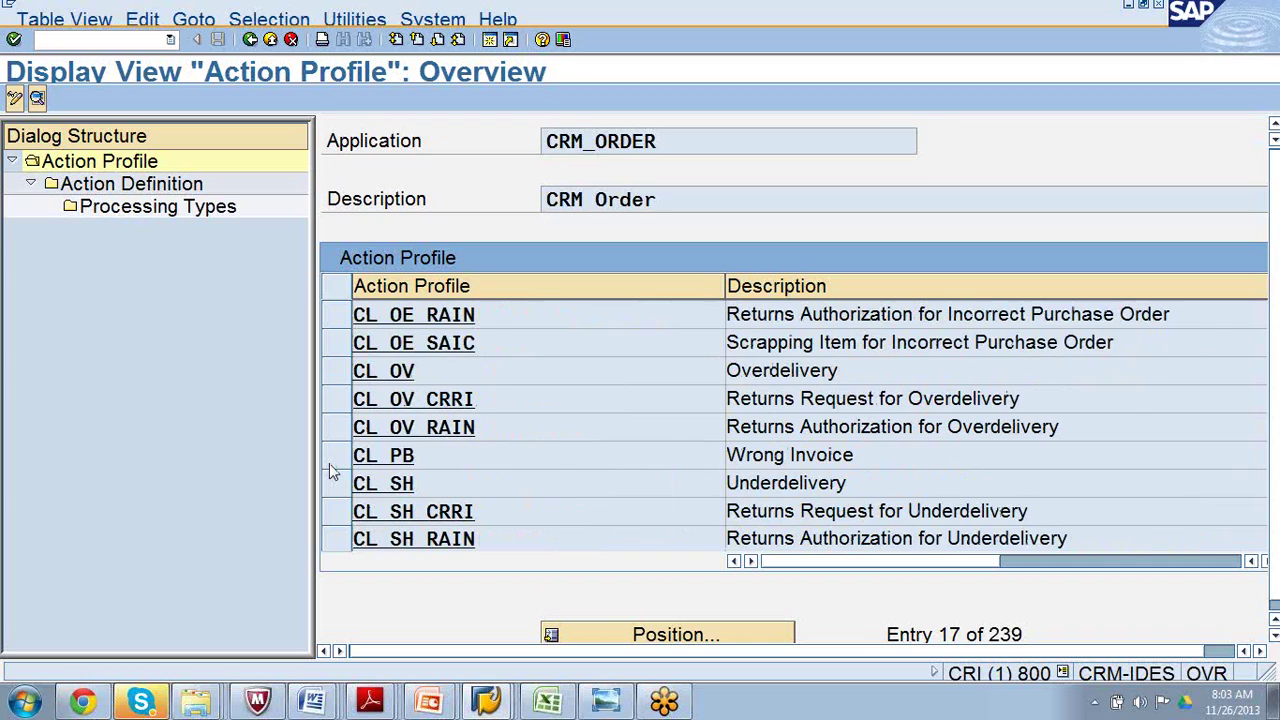
{"action": "scroll", "coordinate": [329, 463], "scroll_direction": "up", "scroll_amount": 3}
{"action": "scroll", "coordinate": [329, 463], "scroll_direction": "up", "scroll_amount": 3}
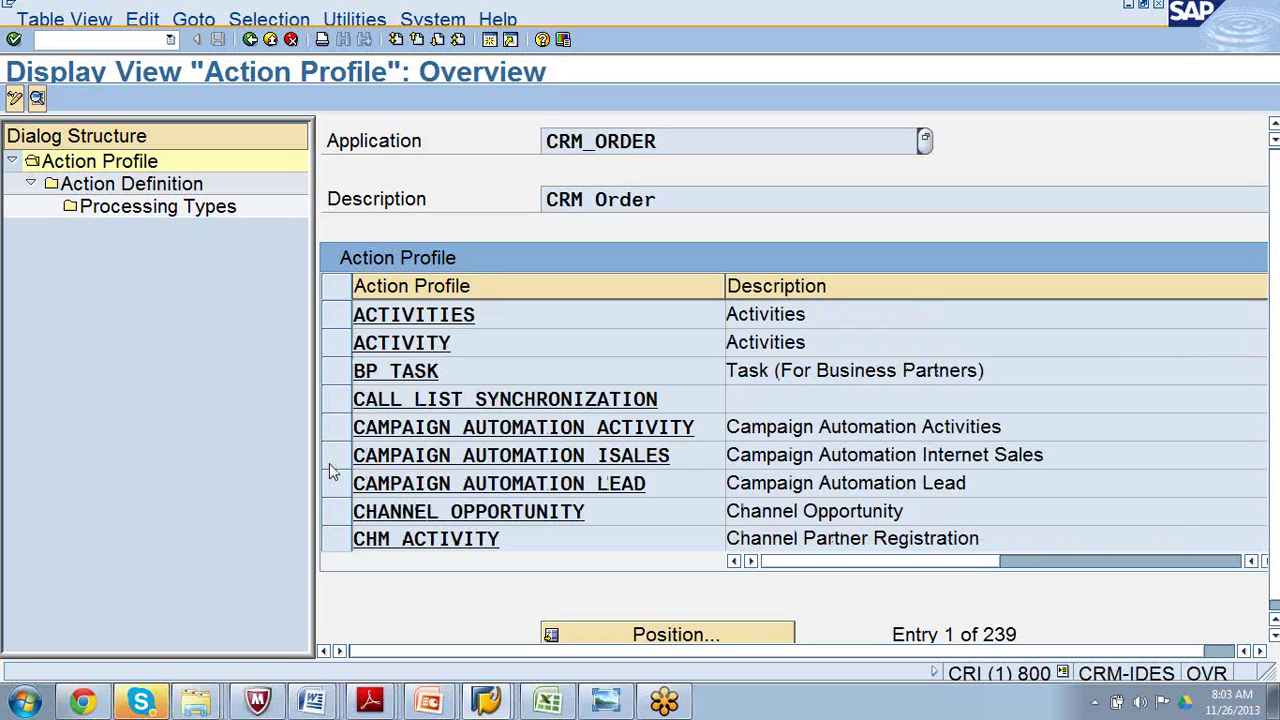
Review the action profiles from ACTIVITIES forward to the IPM and IST contract profiles, including the full description column.
{"action": "scroll", "coordinate": [329, 463], "scroll_direction": "down", "scroll_amount": 3}
{"action": "scroll", "coordinate": [329, 463], "scroll_direction": "down", "scroll_amount": 3}
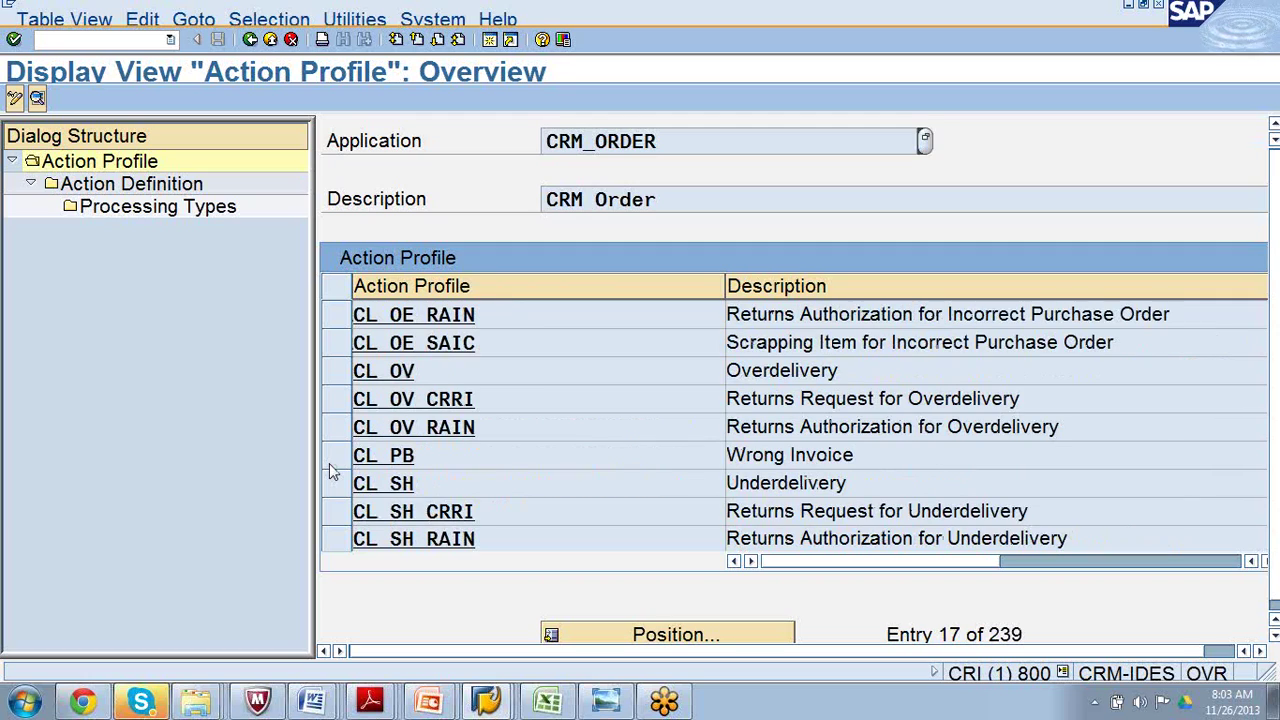
{"action": "scroll", "coordinate": [329, 463], "scroll_direction": "down", "scroll_amount": 3}
{"action": "scroll", "coordinate": [329, 463], "scroll_direction": "down", "scroll_amount": 3}
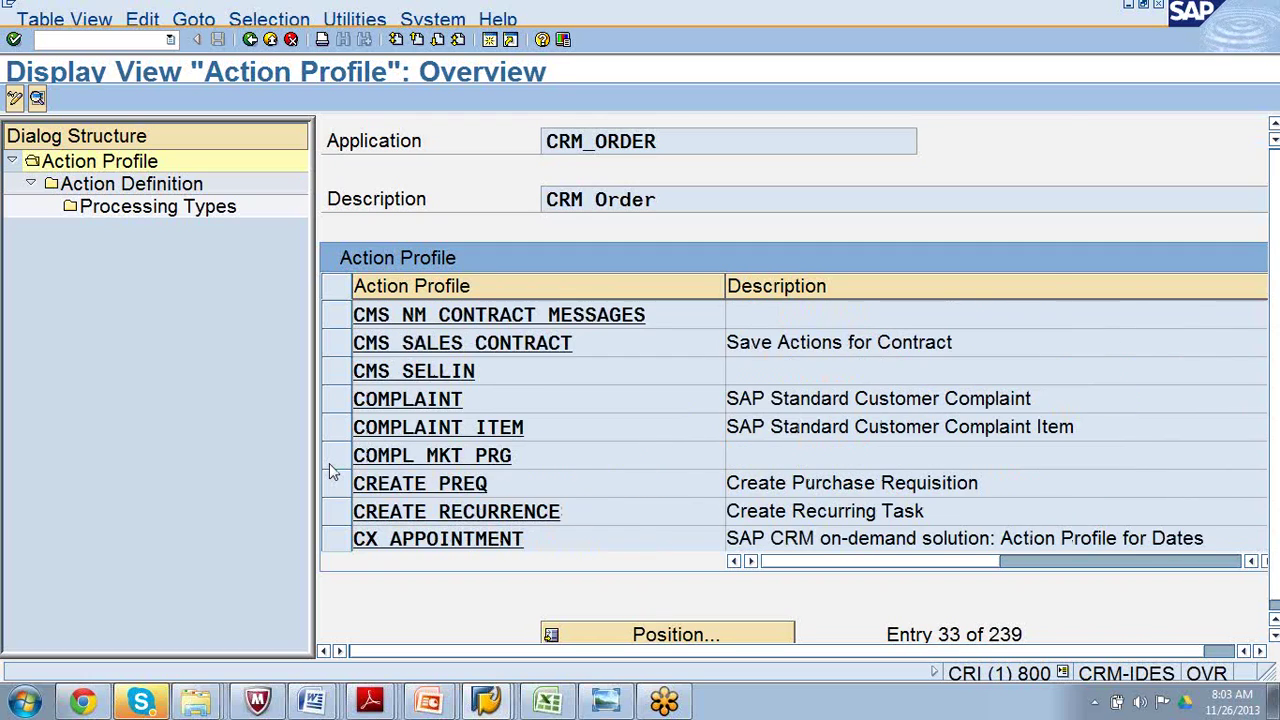
{"action": "scroll", "coordinate": [329, 463], "scroll_direction": "down", "scroll_amount": 3}
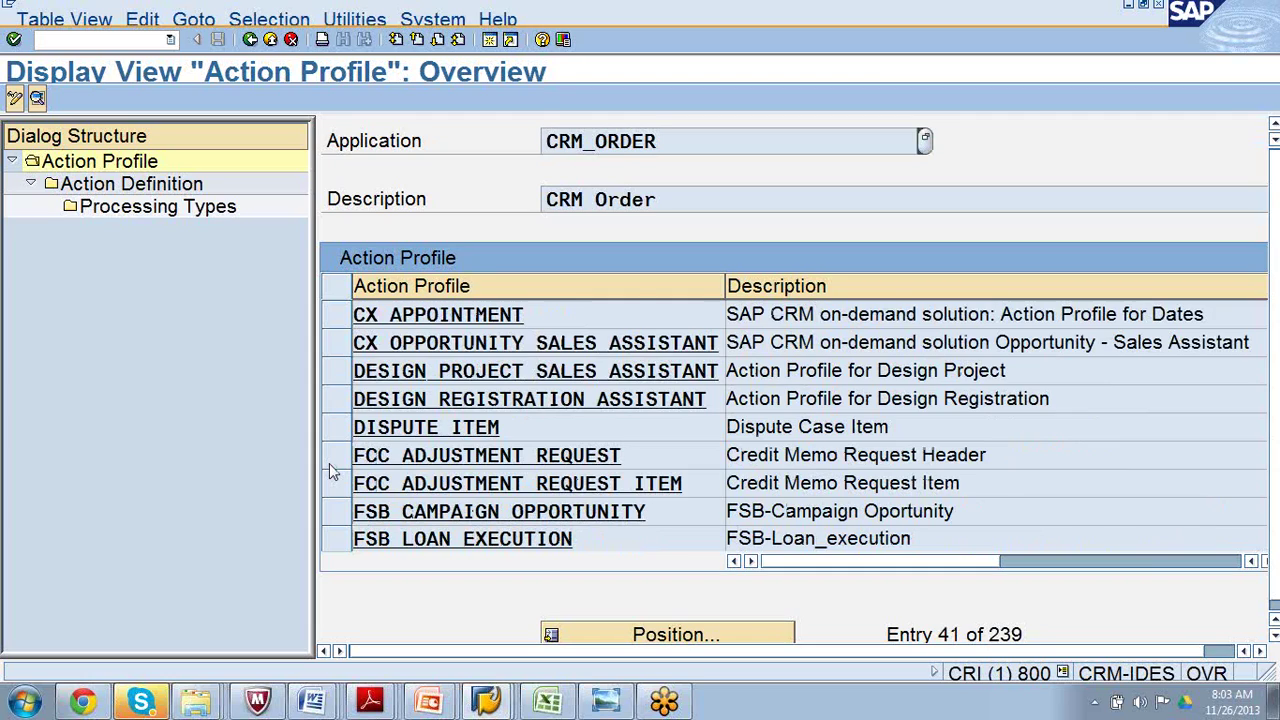
{"action": "scroll", "coordinate": [329, 463], "scroll_direction": "down", "scroll_amount": 3}
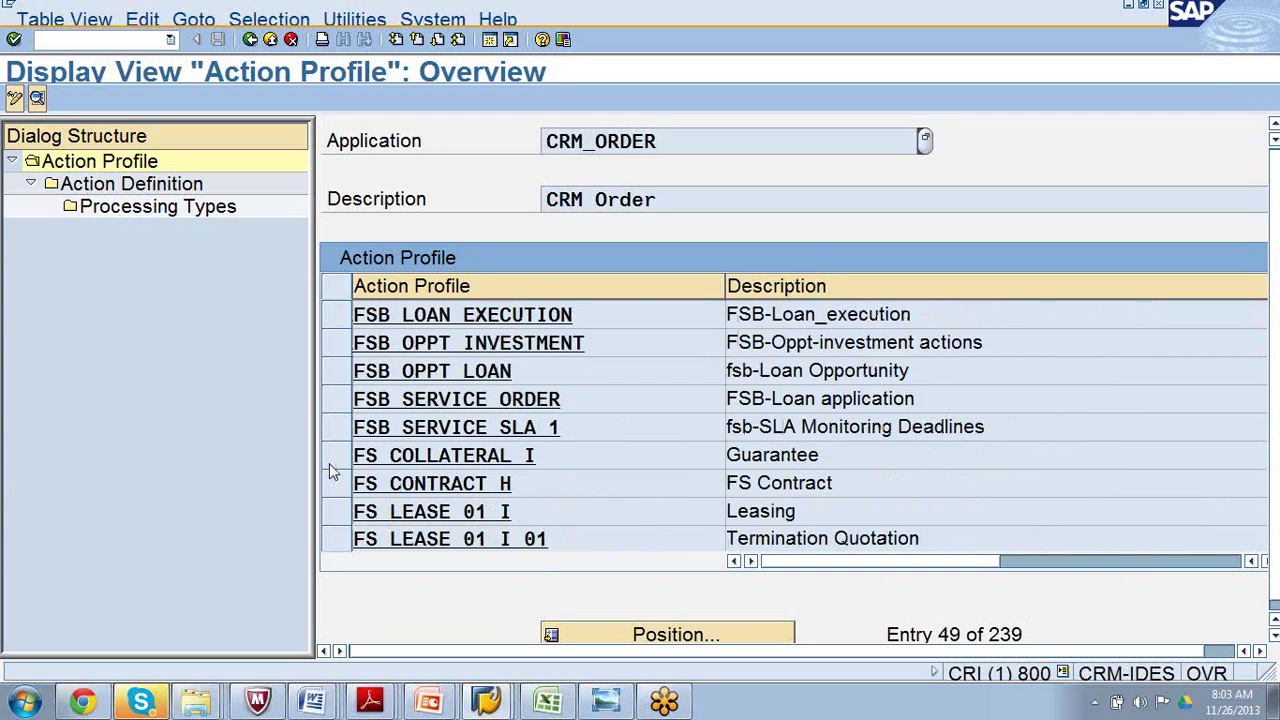
{"action": "scroll", "coordinate": [329, 463], "scroll_direction": "down", "scroll_amount": 3}
{"action": "scroll", "coordinate": [329, 463], "scroll_direction": "down", "scroll_amount": 3}
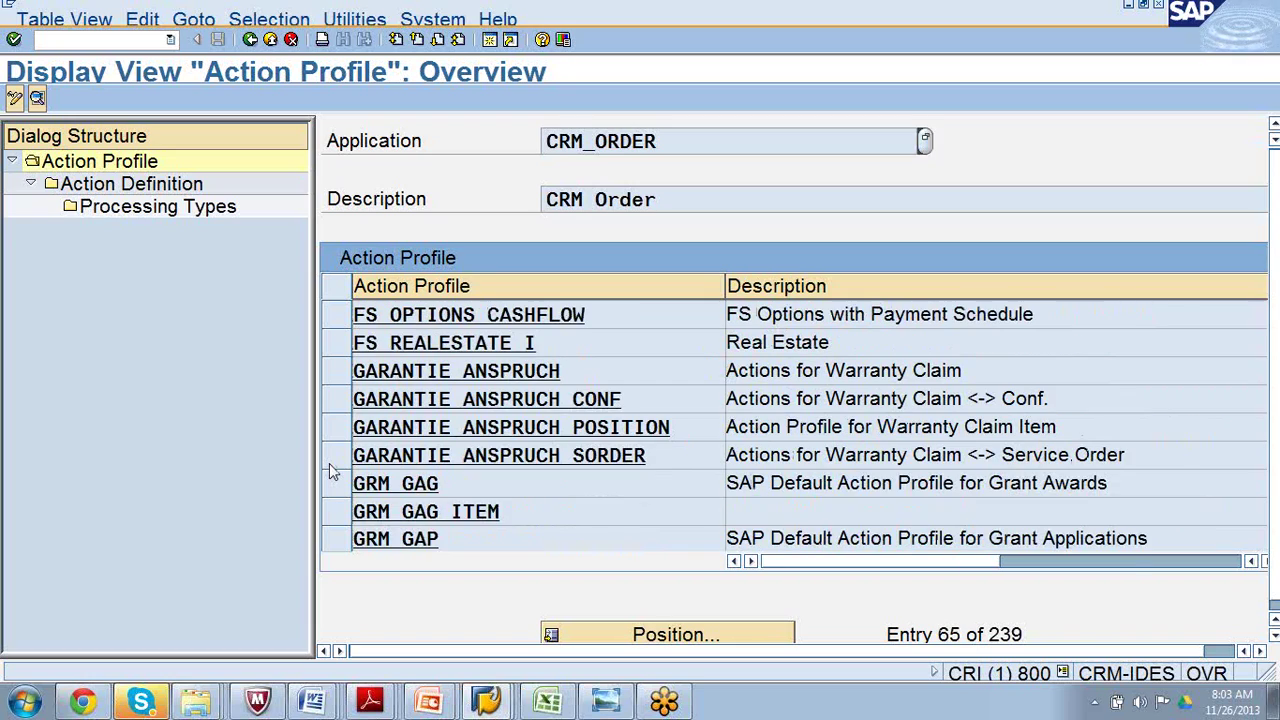
{"action": "scroll", "coordinate": [329, 463], "scroll_direction": "down", "scroll_amount": 3}
{"action": "scroll", "coordinate": [329, 463], "scroll_direction": "down", "scroll_amount": 3}
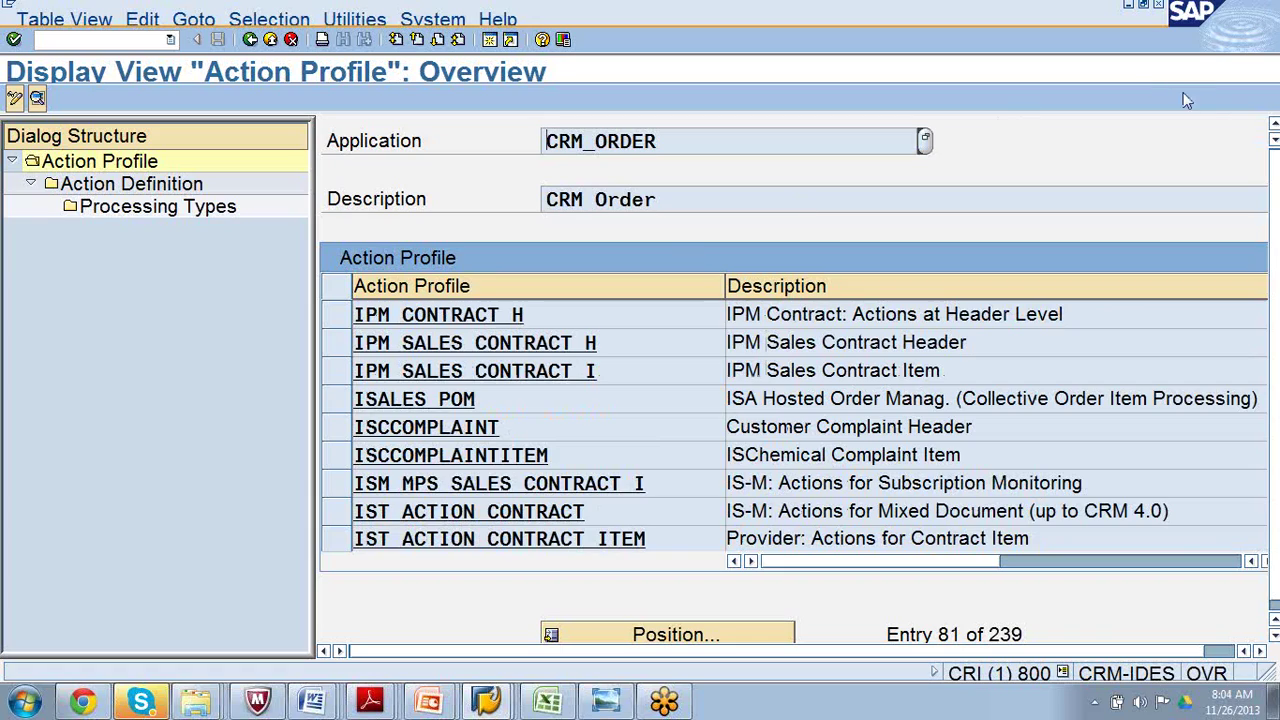
{"action": "left_click", "coordinate": [1272, 141]}
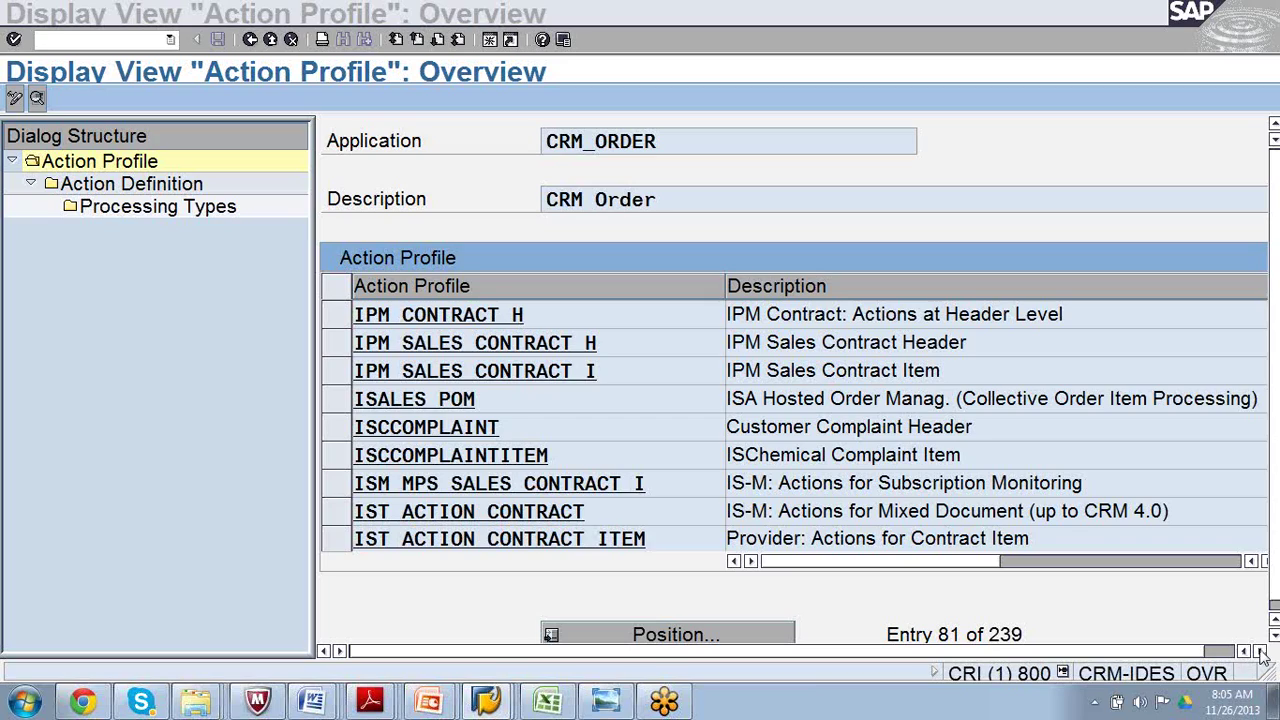
{"action": "left_click", "coordinate": [1262, 652]}
{"action": "left_click", "coordinate": [1262, 652]}
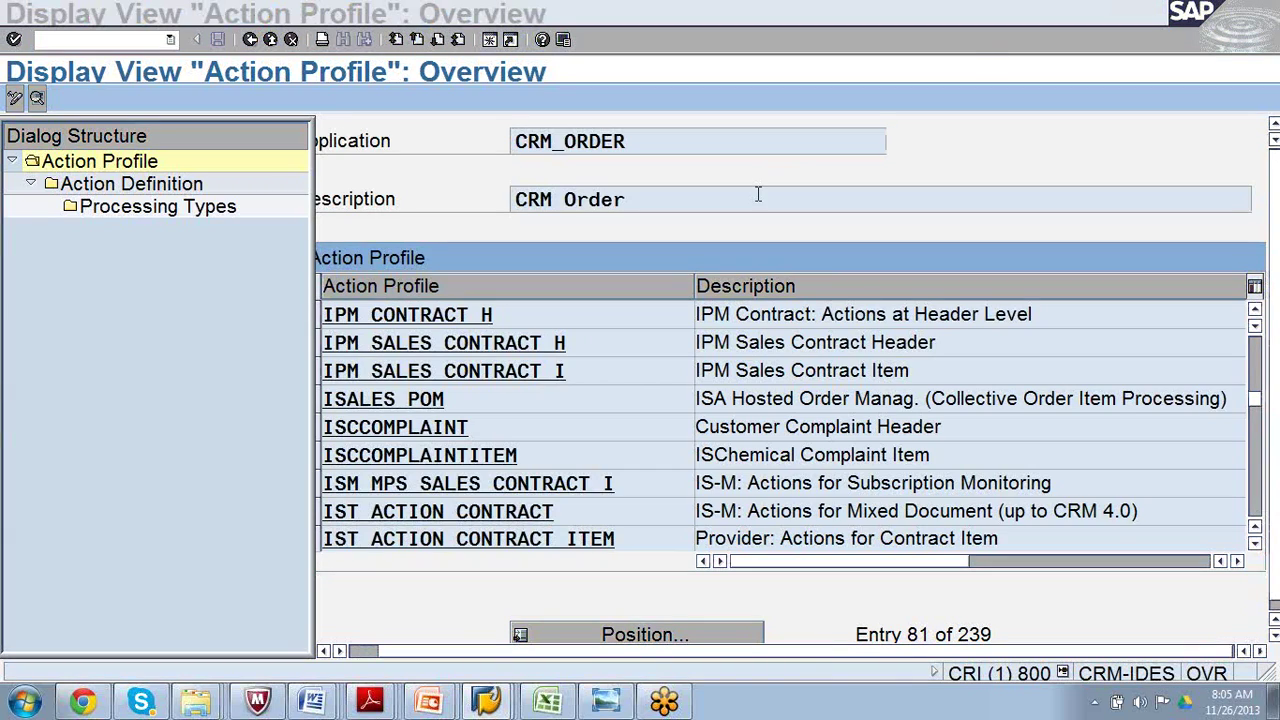
{"action": "left_click", "coordinate": [1255, 543]}
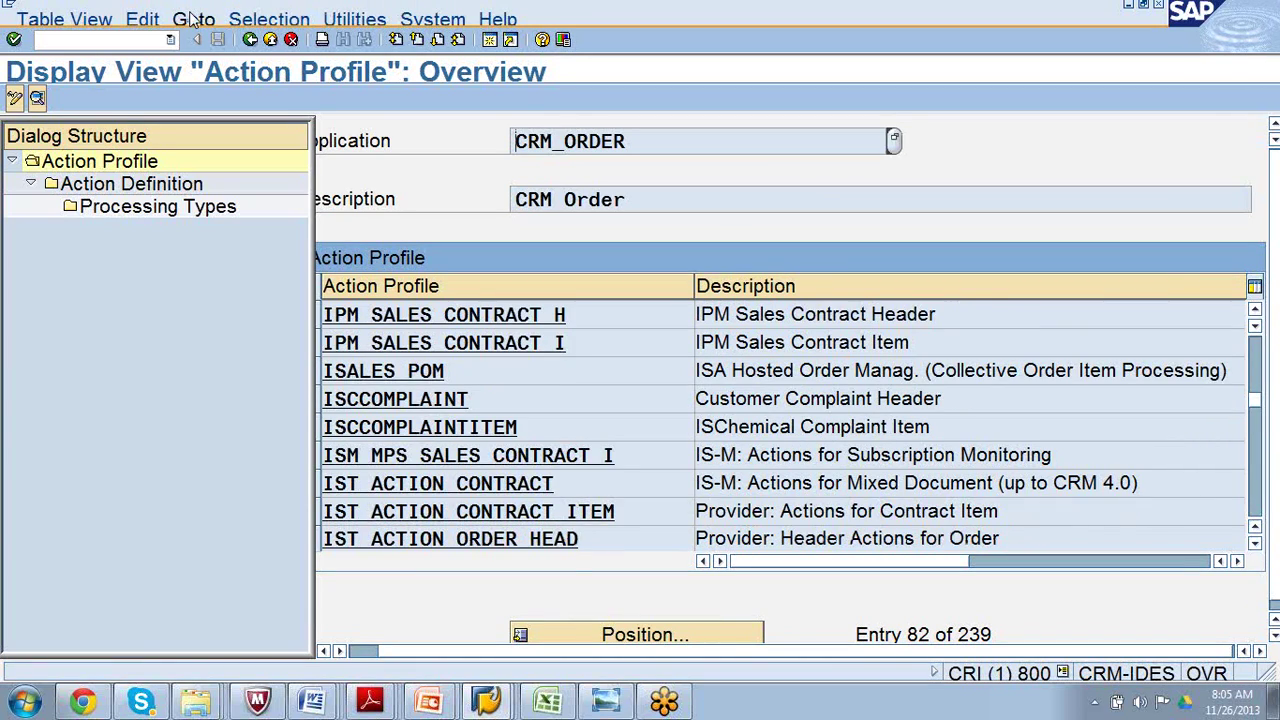
Return to the implementation guide and collapse the Actions and Basic Functions nodes.
{"action": "left_click", "coordinate": [250, 40]}
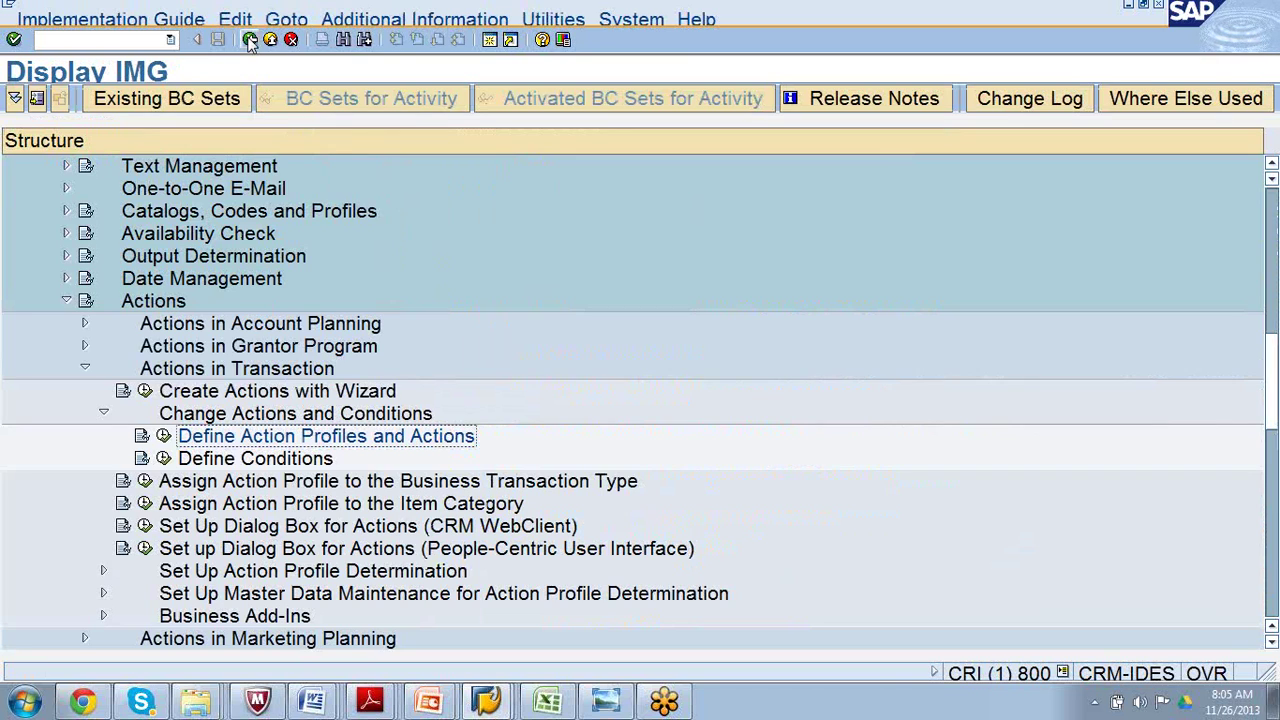
{"action": "left_click", "coordinate": [66, 302]}
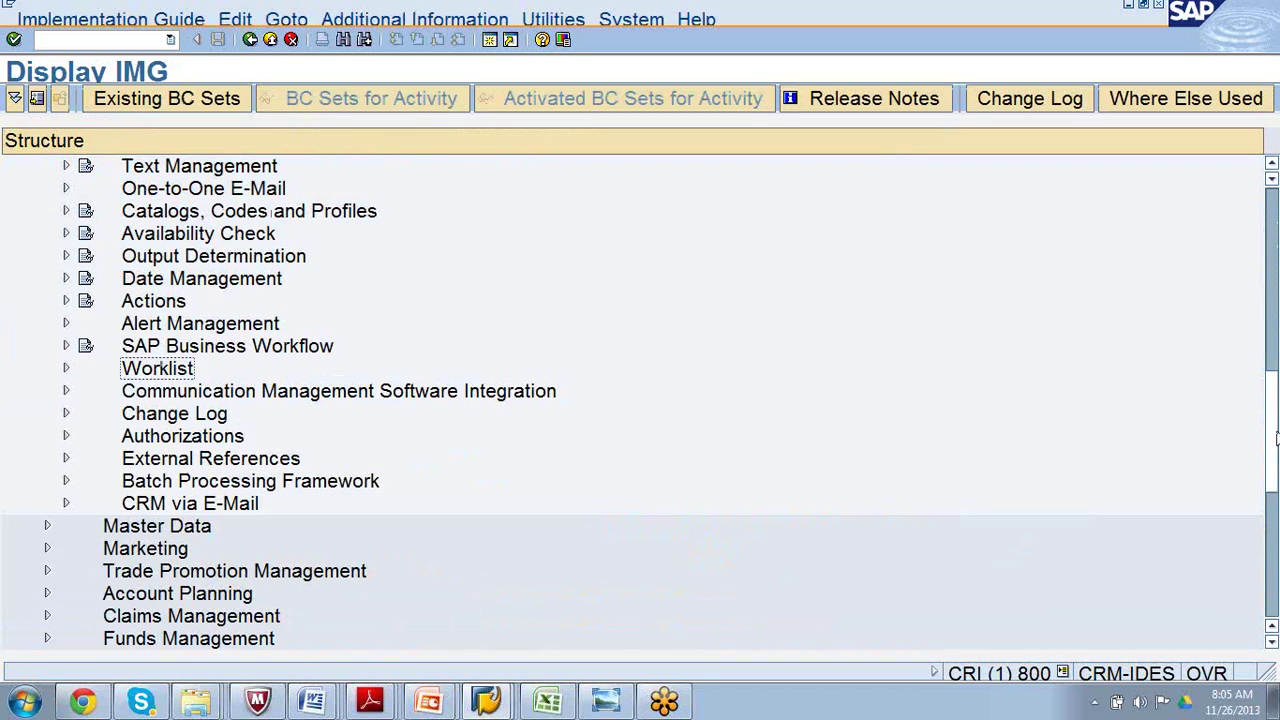
{"action": "left_click", "coordinate": [1275, 565]}
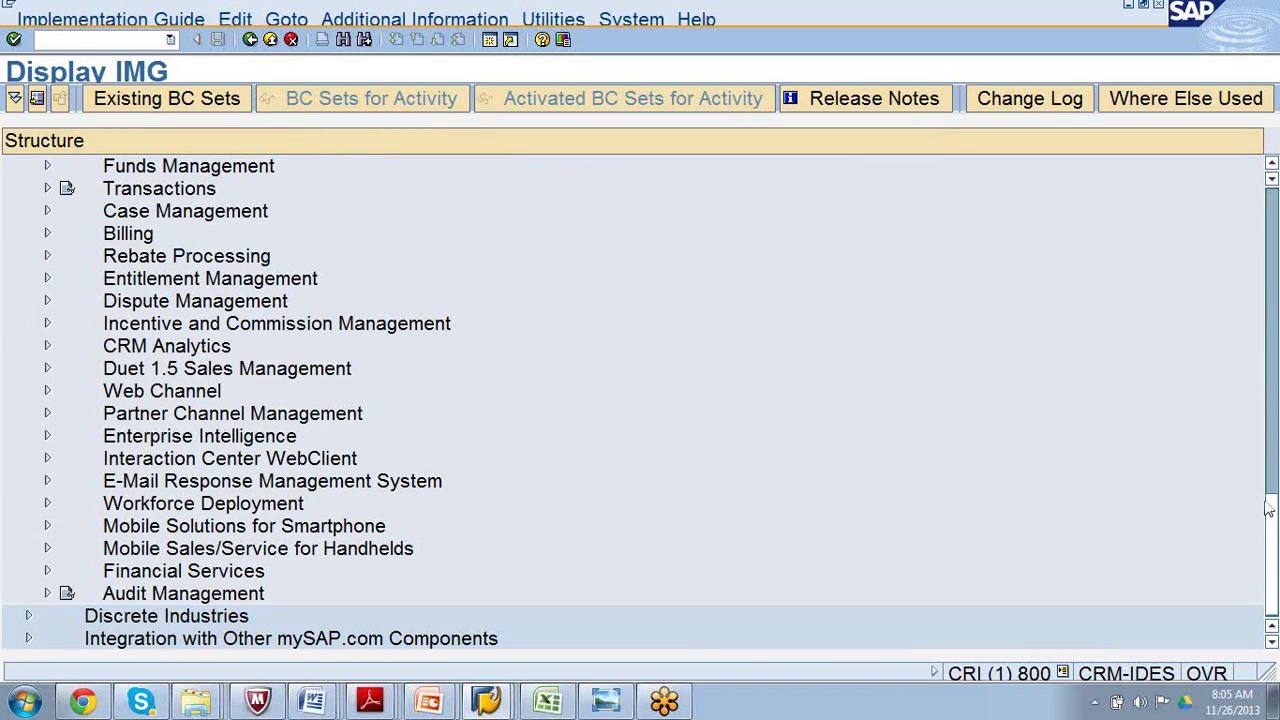
{"action": "left_click", "coordinate": [1275, 443]}
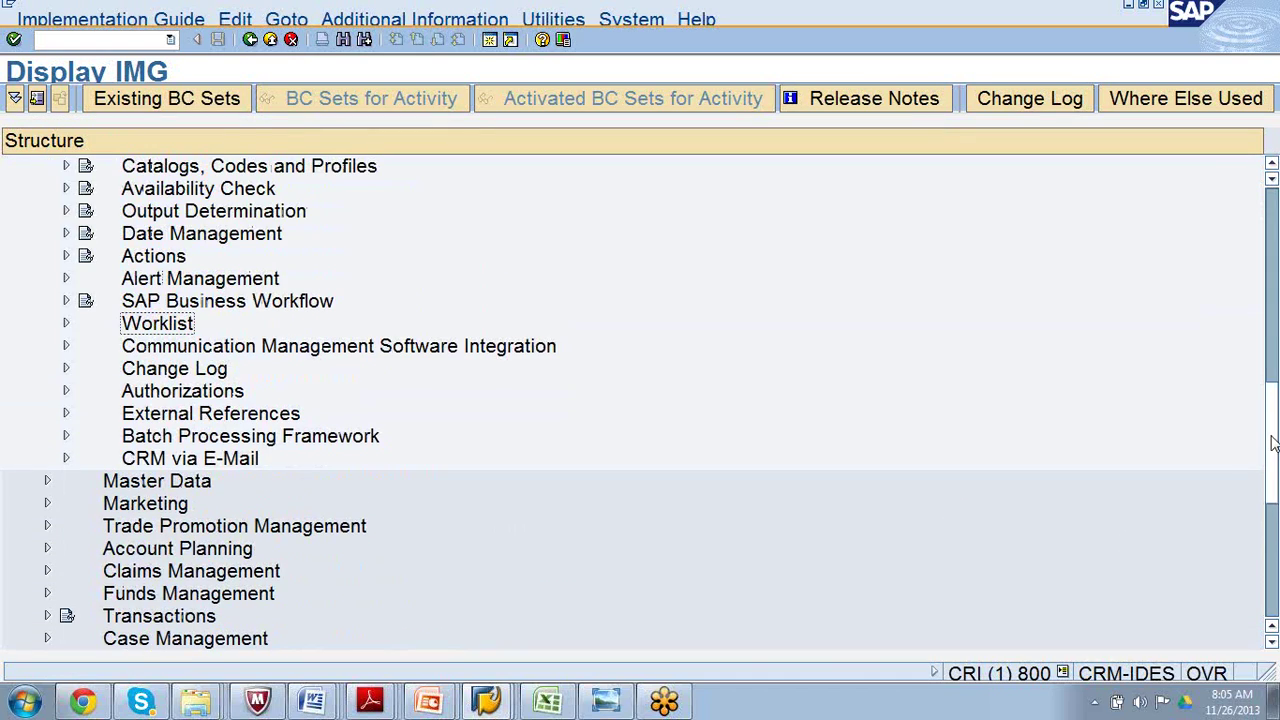
{"action": "left_click_drag", "start_coordinate": [1275, 443], "coordinate": [1273, 334]}
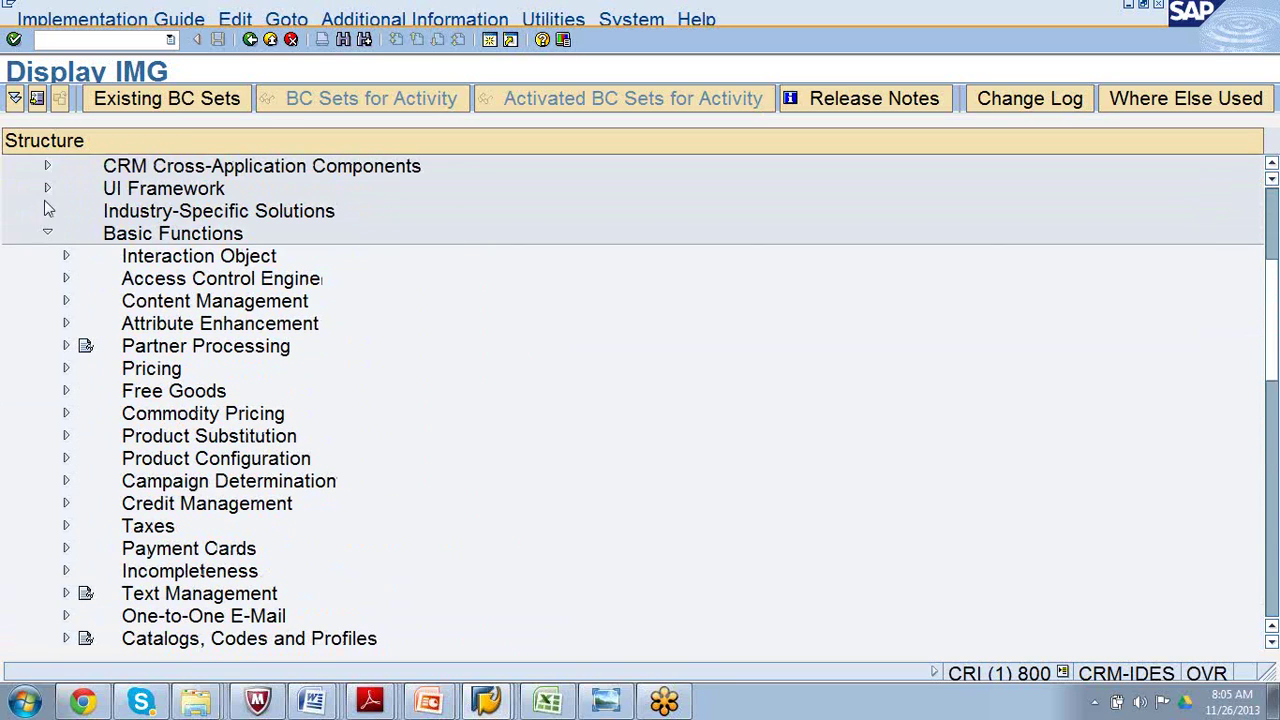
{"action": "left_click", "coordinate": [47, 234]}
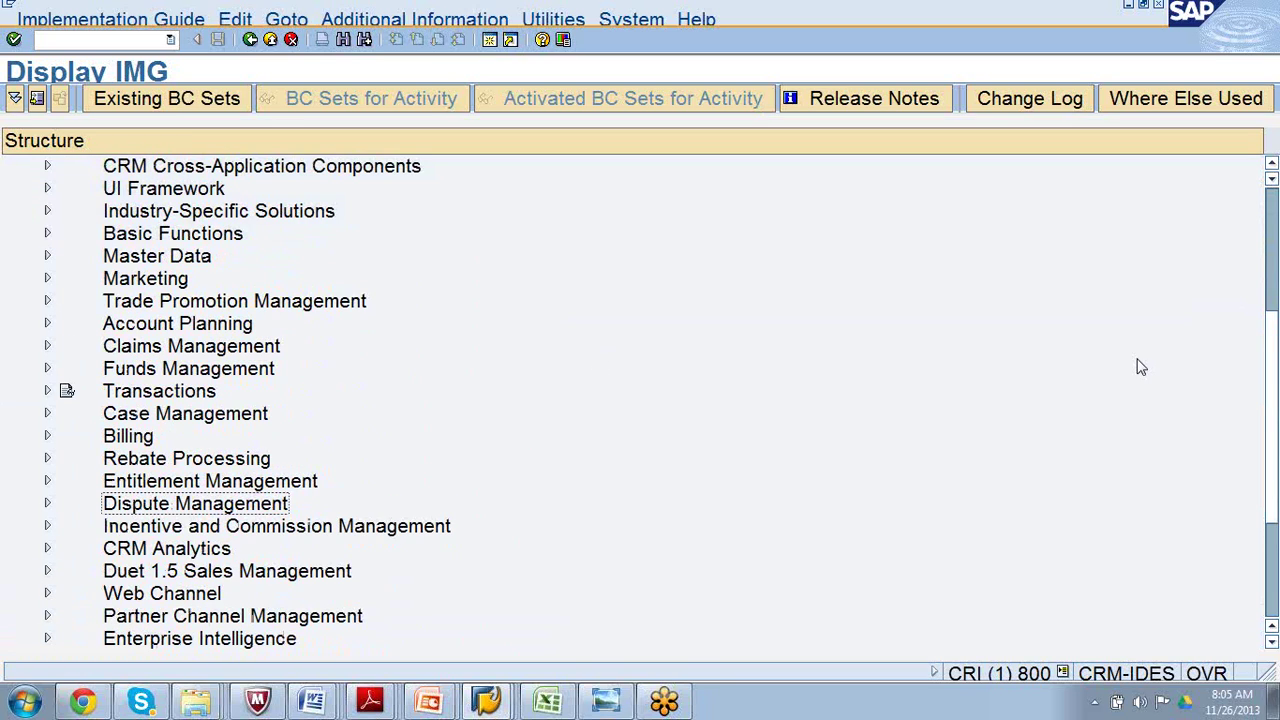
Expand Transactions and its Settings for Opportunities node in the implementation guide.
{"action": "scroll", "coordinate": [1274, 426], "scroll_direction": "down", "scroll_amount": 3}
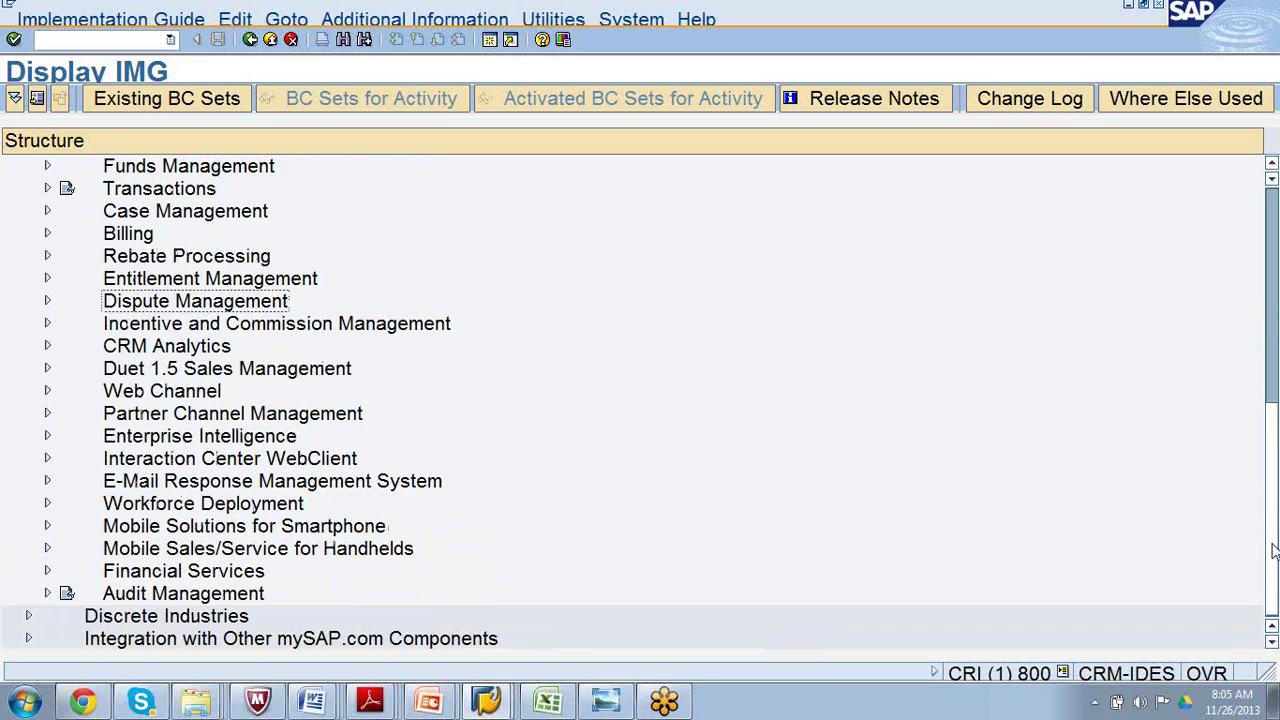
{"action": "scroll", "coordinate": [1273, 540], "scroll_direction": "up", "scroll_amount": 1}
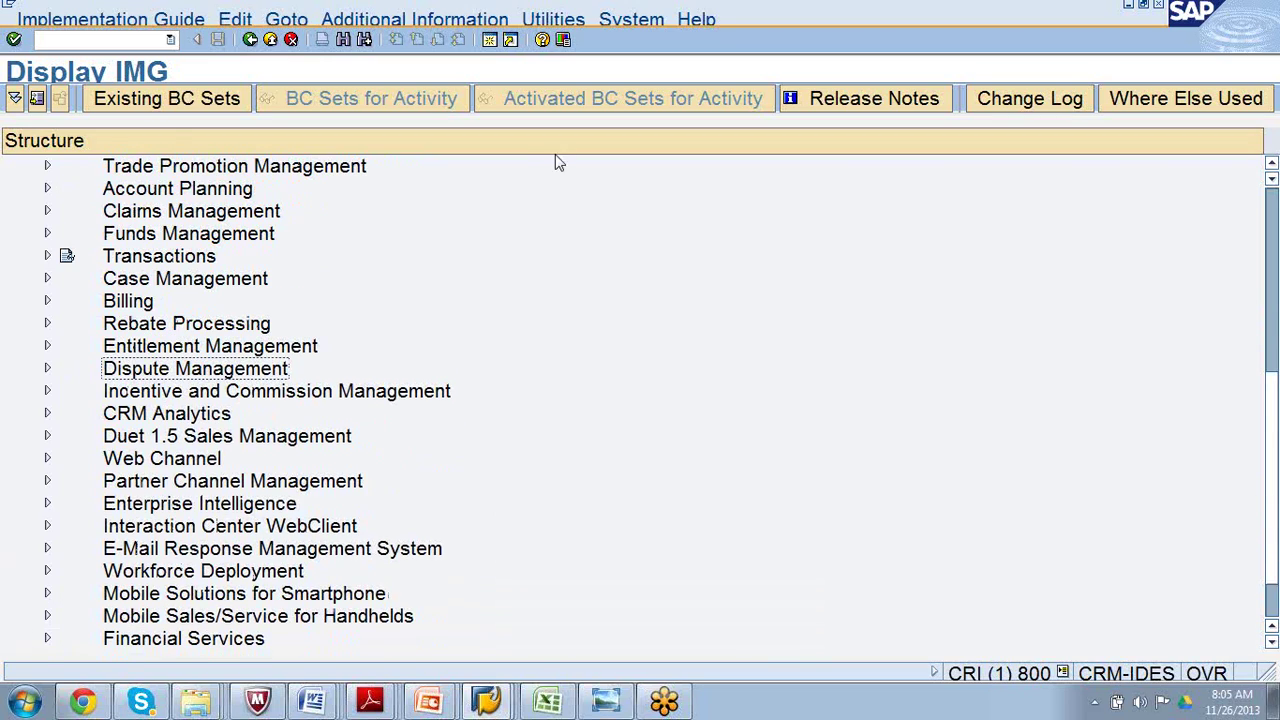
{"action": "left_click", "coordinate": [46, 258]}
{"action": "left_click", "coordinate": [65, 234]}
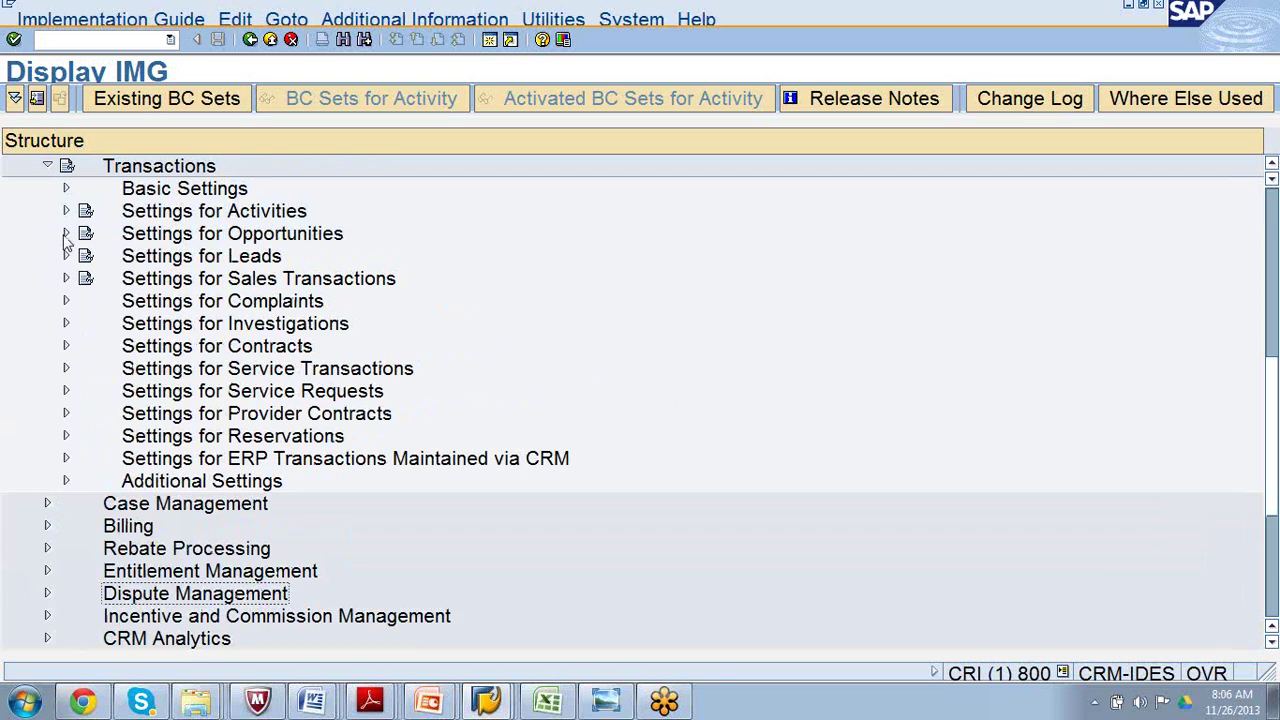
{"action": "left_click", "coordinate": [65, 234]}
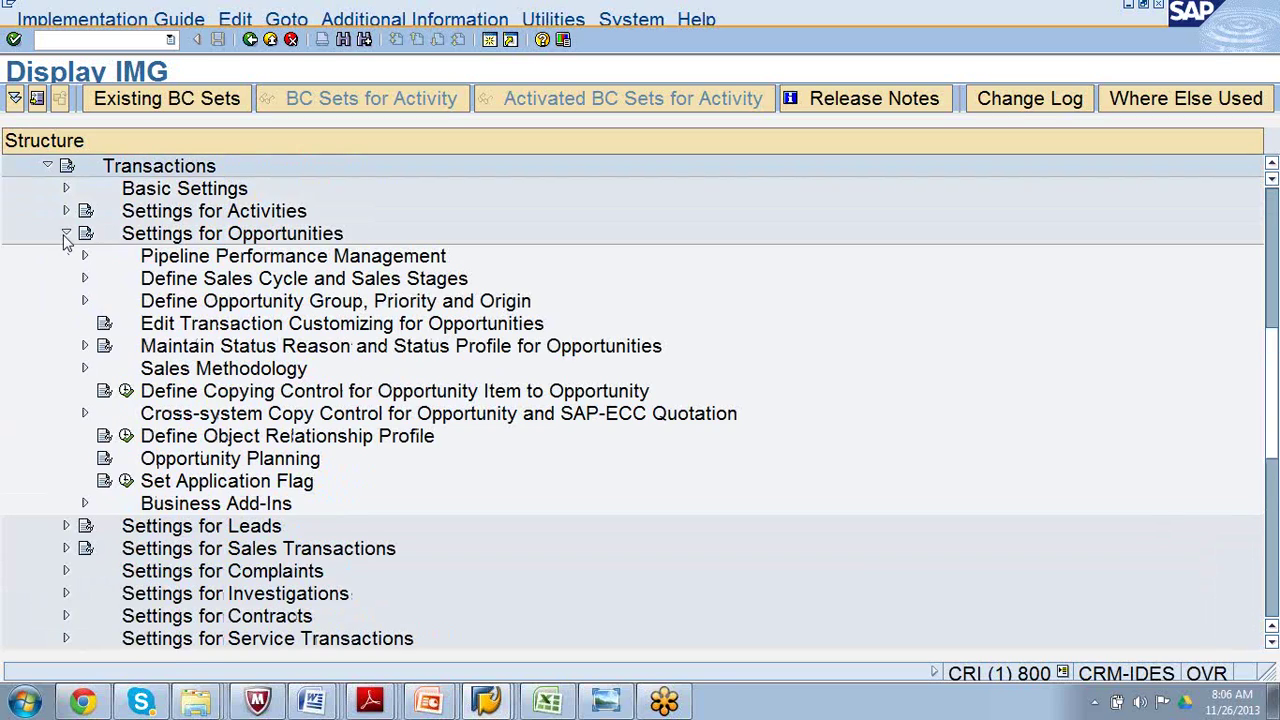
Open Define Copying Control for Opportunity Item to Opportunity and examine the entry with source OPPT and target OPPT.
{"action": "left_click", "coordinate": [126, 391]}
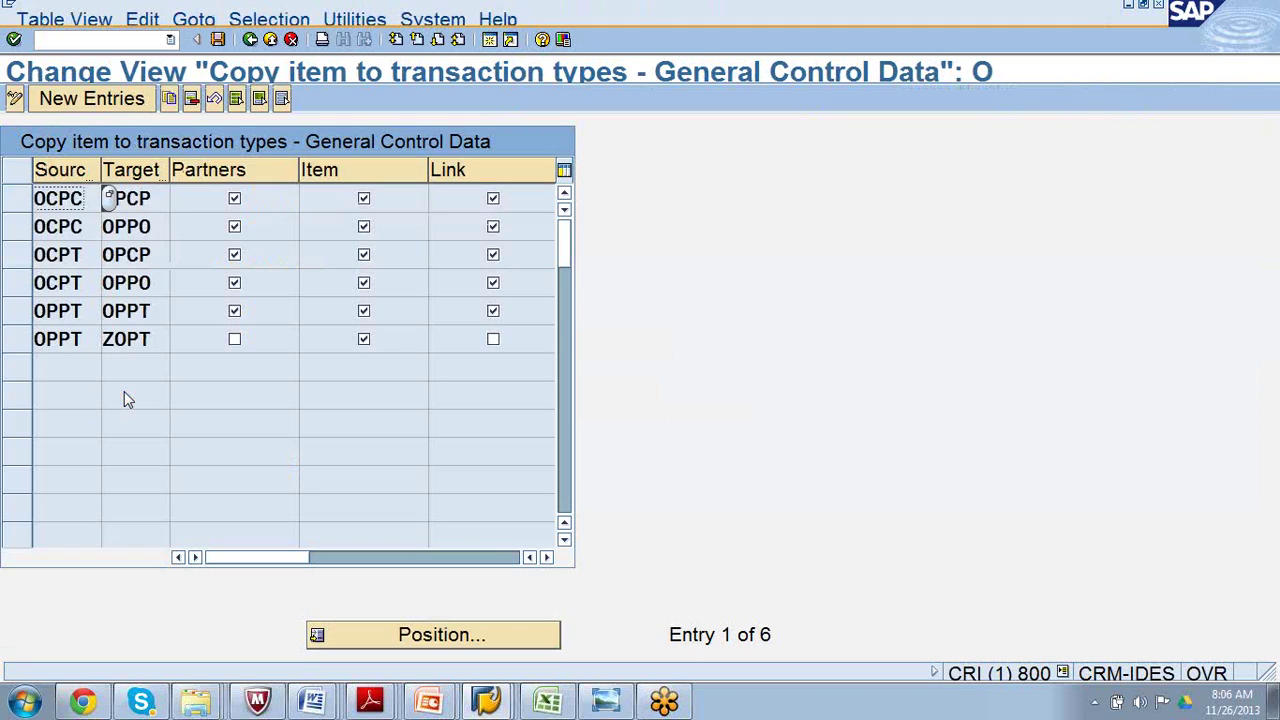
{"action": "left_click", "coordinate": [250, 40]}
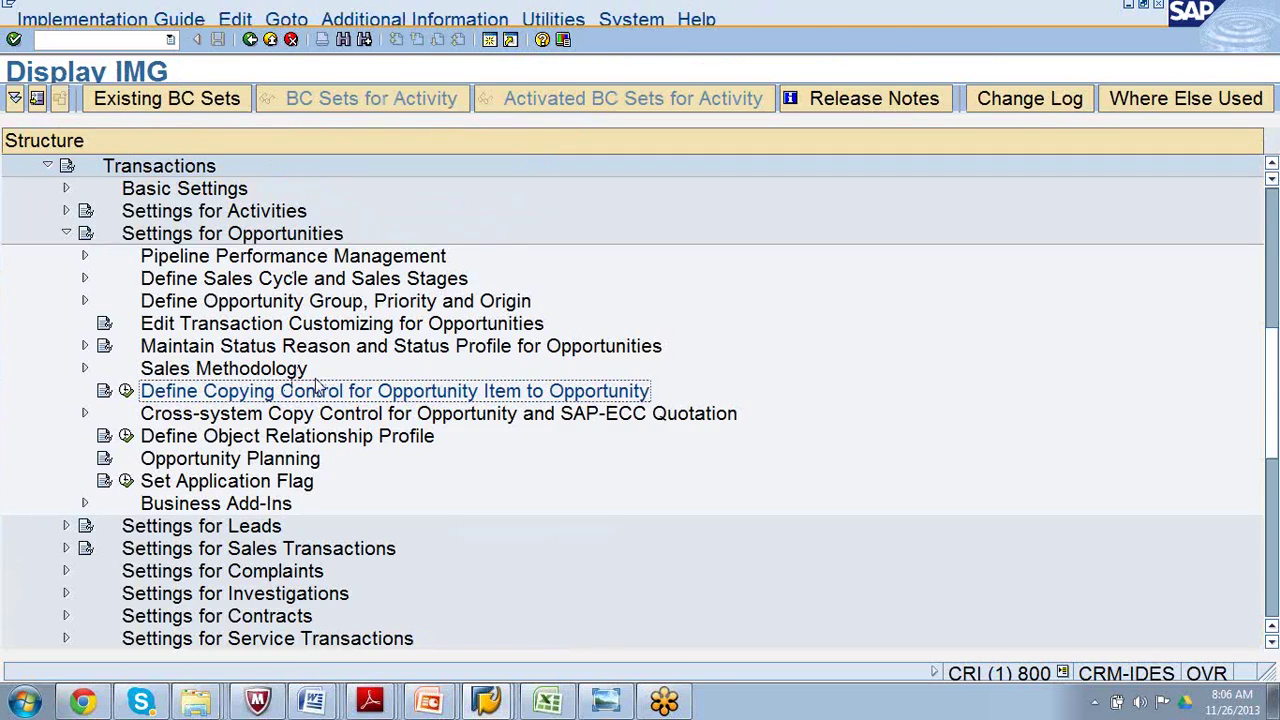
{"action": "left_click", "coordinate": [126, 391]}
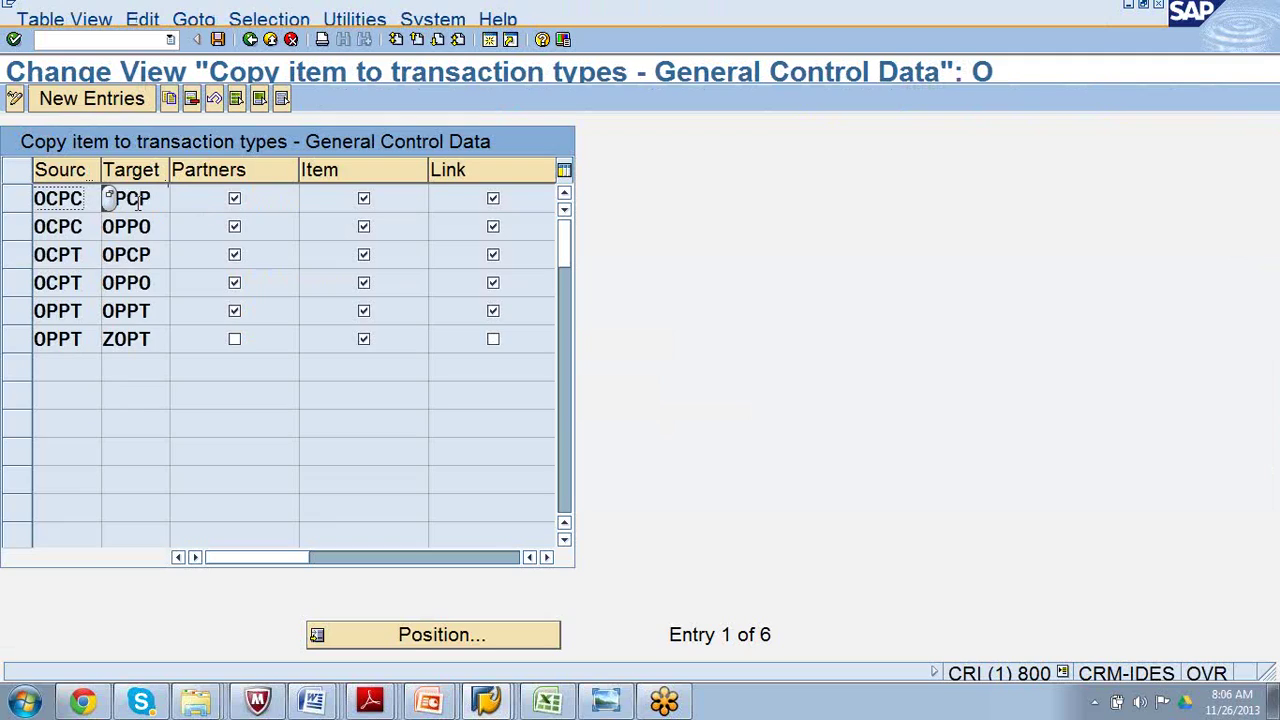
{"action": "left_click", "coordinate": [21, 316]}
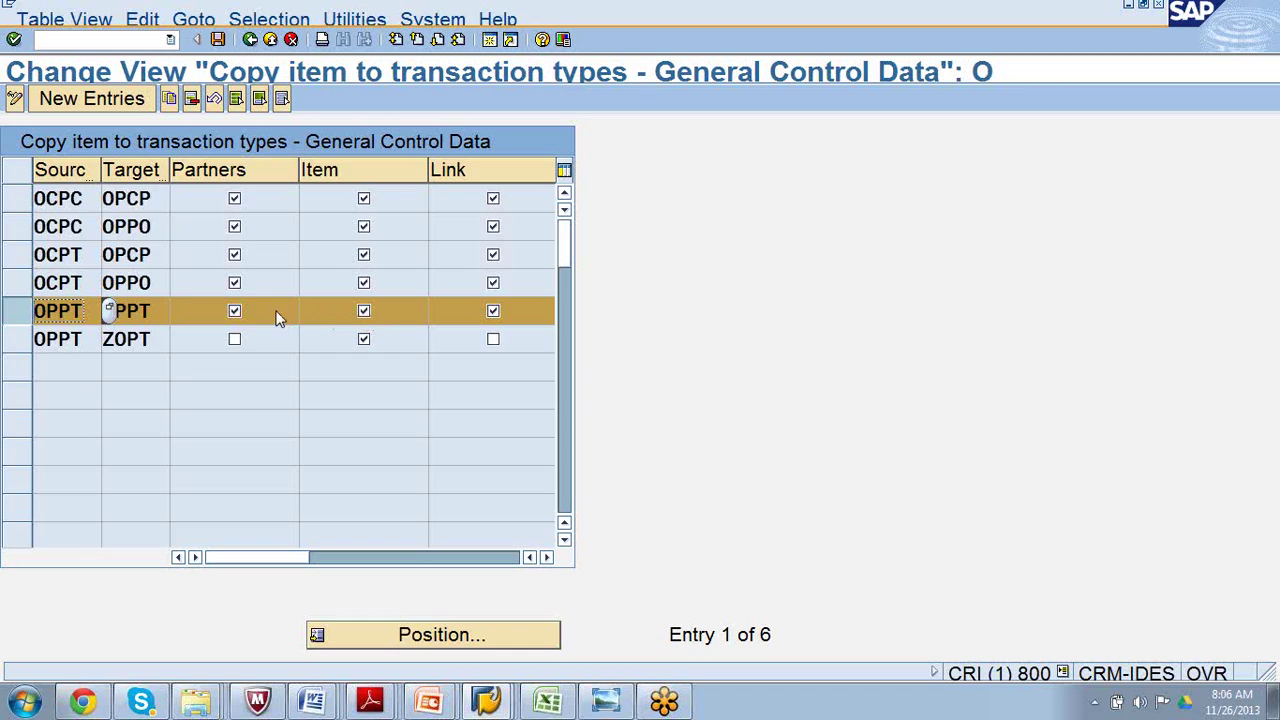
{"action": "left_click", "coordinate": [234, 338]}
{"action": "left_click", "coordinate": [234, 311]}
Switch to the New Headquarter opportunity and examine the follow-up transaction types offered under Opportunity.
{"action": "left_click", "coordinate": [487, 700]}
{"action": "left_click", "coordinate": [461, 657]}
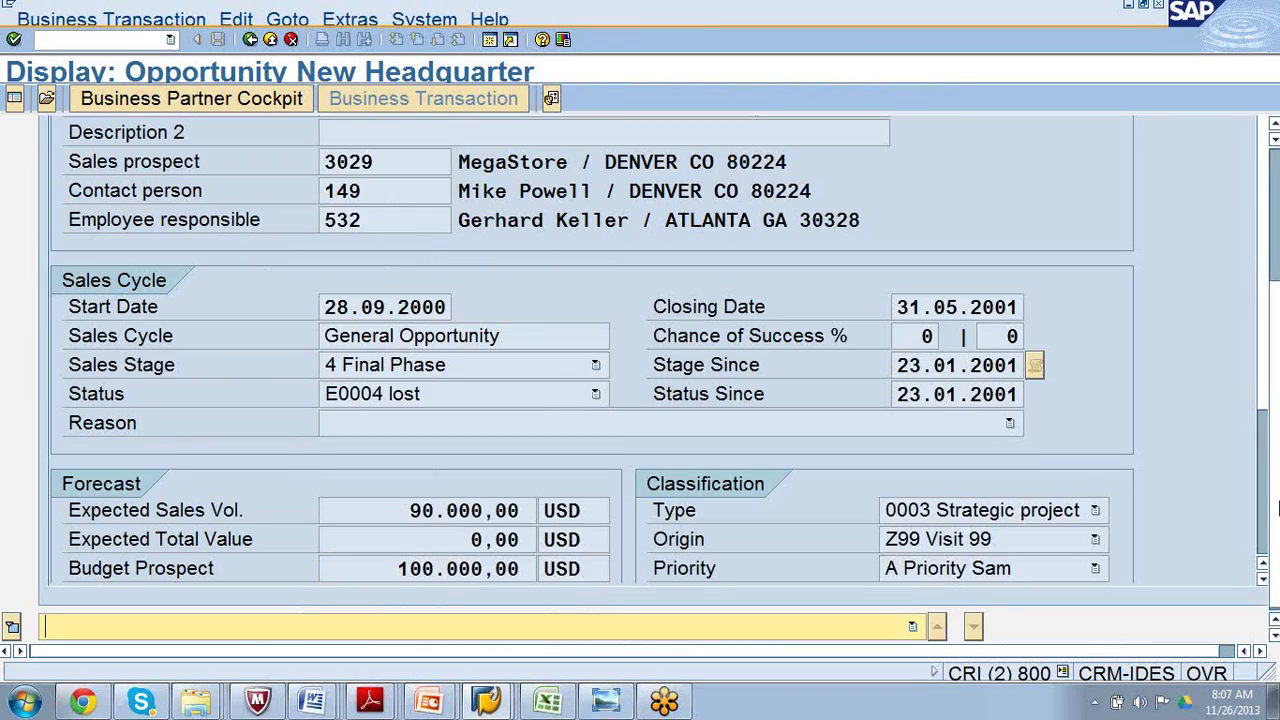
{"action": "left_click_drag", "start_coordinate": [1278, 508], "coordinate": [1276, 168]}
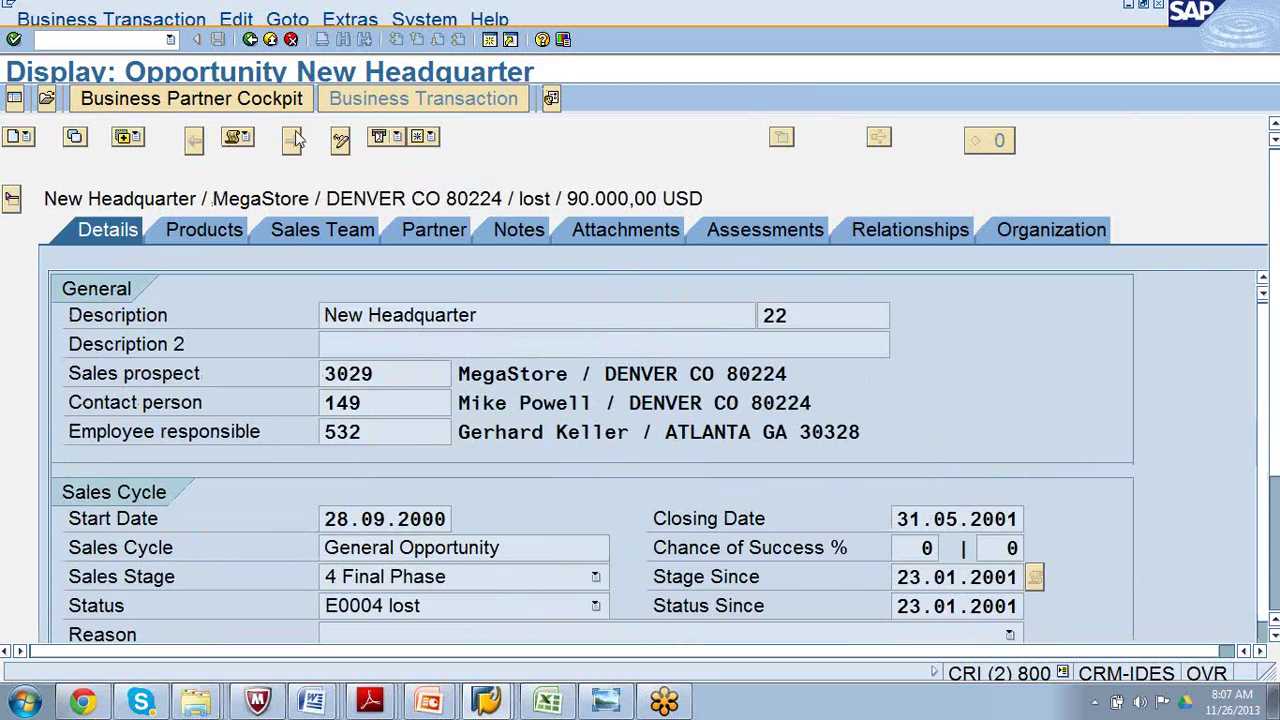
{"action": "left_click", "coordinate": [137, 138]}
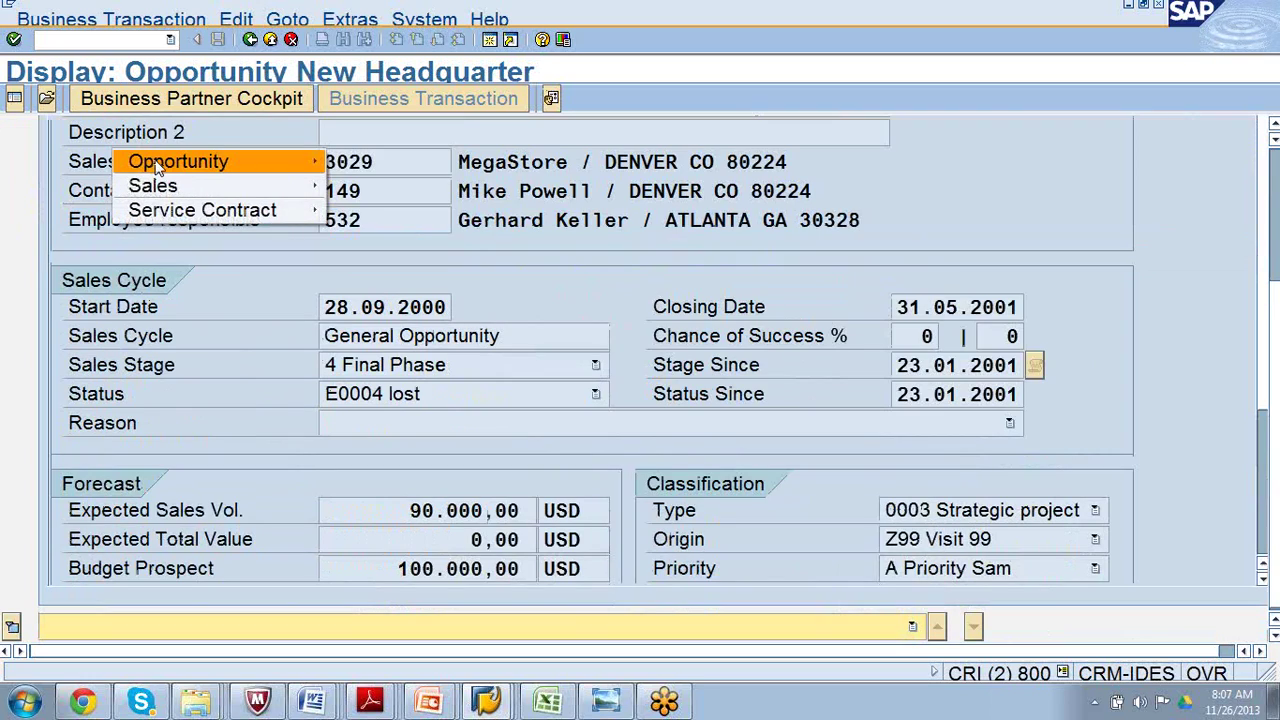
{"action": "mouse_move", "coordinate": [158, 170]}
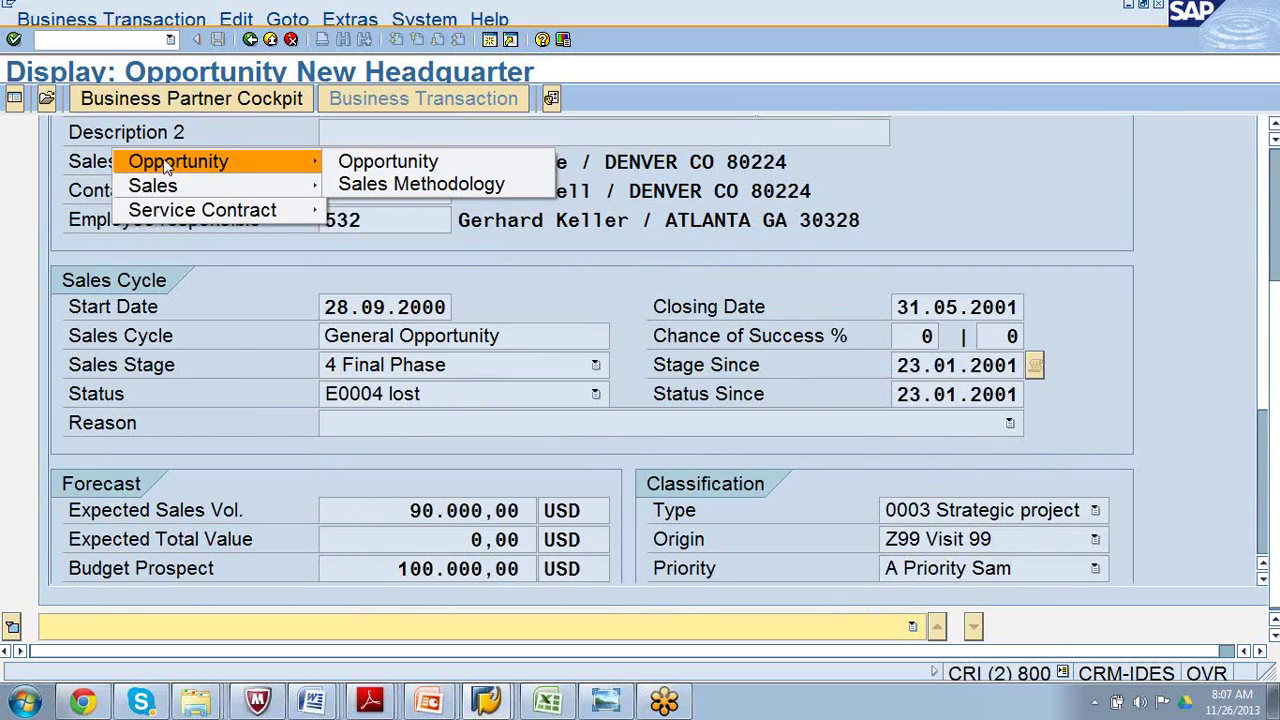
{"action": "left_click", "coordinate": [306, 158]}
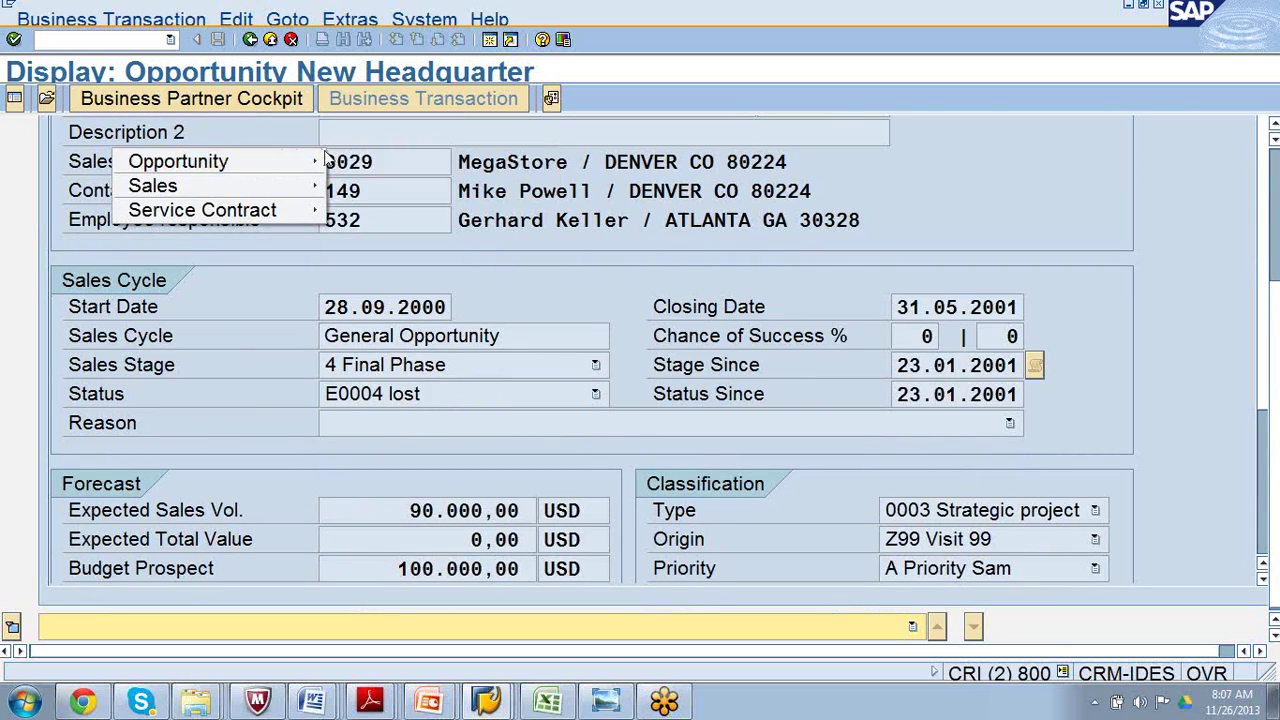
{"action": "mouse_move", "coordinate": [284, 158]}
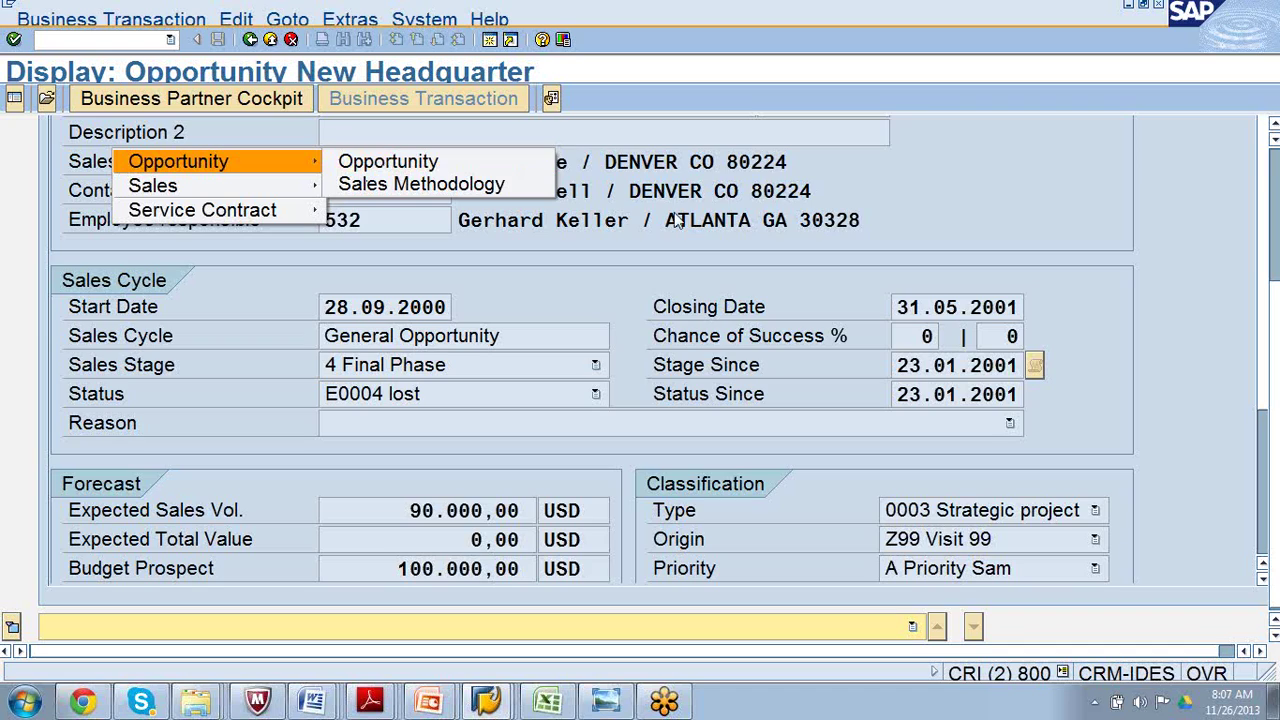
{"action": "left_click", "coordinate": [1274, 537]}
{"action": "scroll", "coordinate": [1274, 537], "scroll_direction": "up", "scroll_amount": 5}
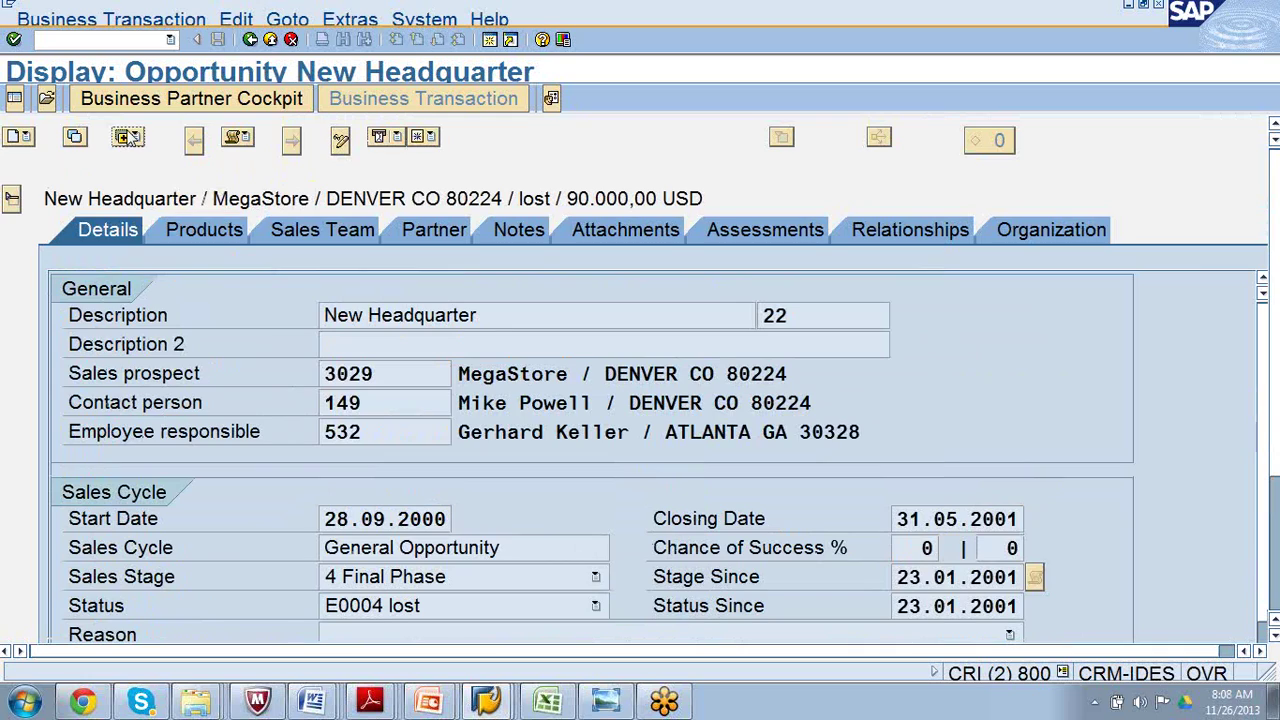
Leave the item copying control view for the implementation guide and expand Cross-system Copy Control for Opportunity and SAP-ECC Quotation.
{"action": "mouse_move", "coordinate": [487, 708]}
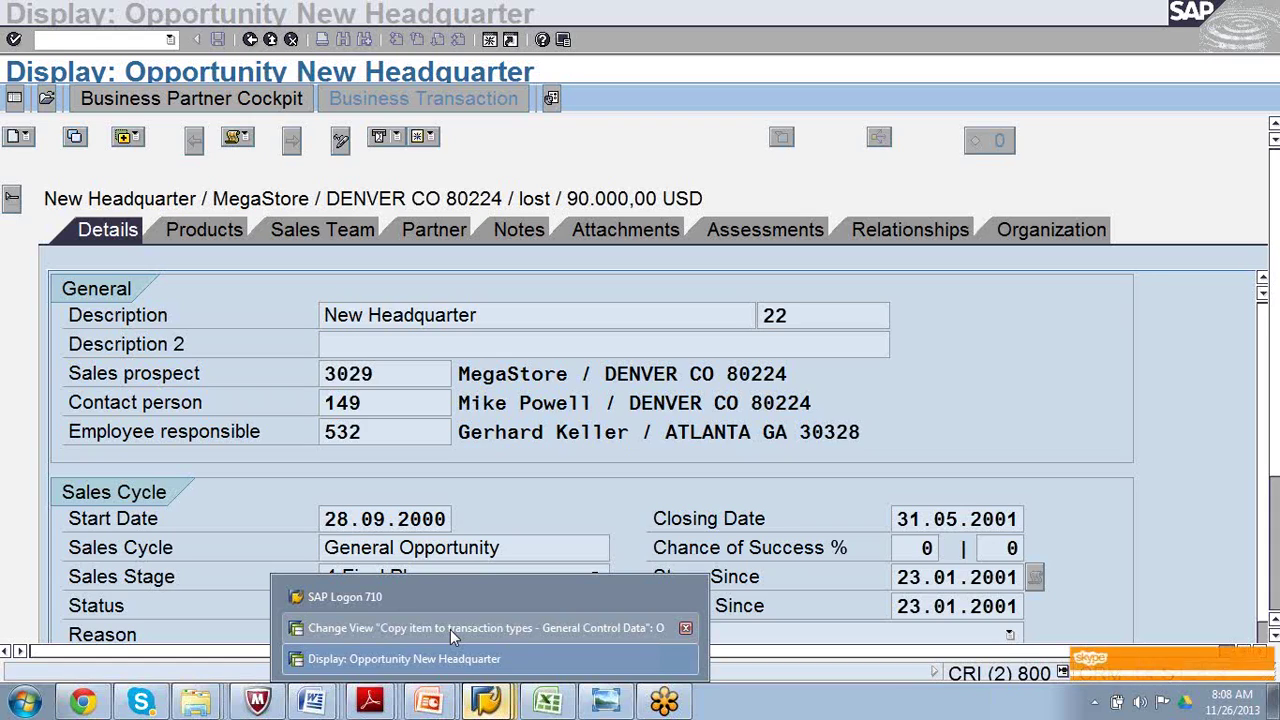
{"action": "left_click", "coordinate": [450, 629]}
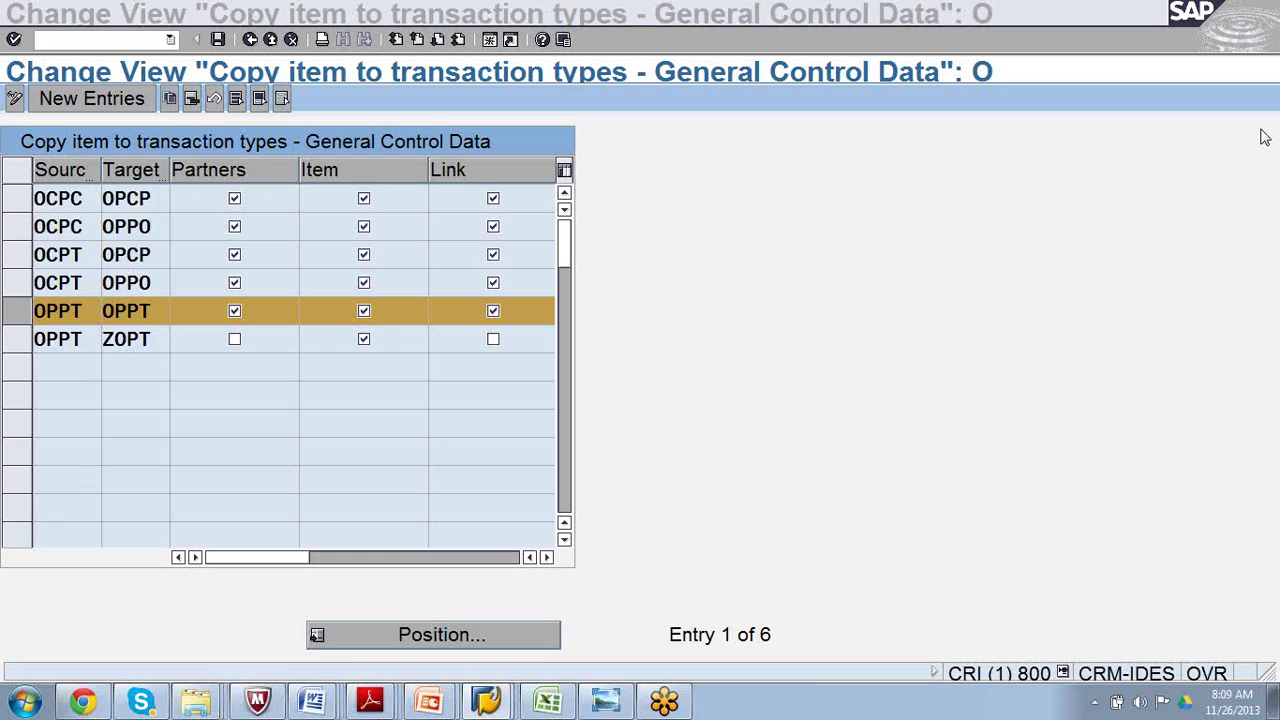
{"action": "left_click", "coordinate": [434, 106]}
{"action": "left_click", "coordinate": [251, 39]}
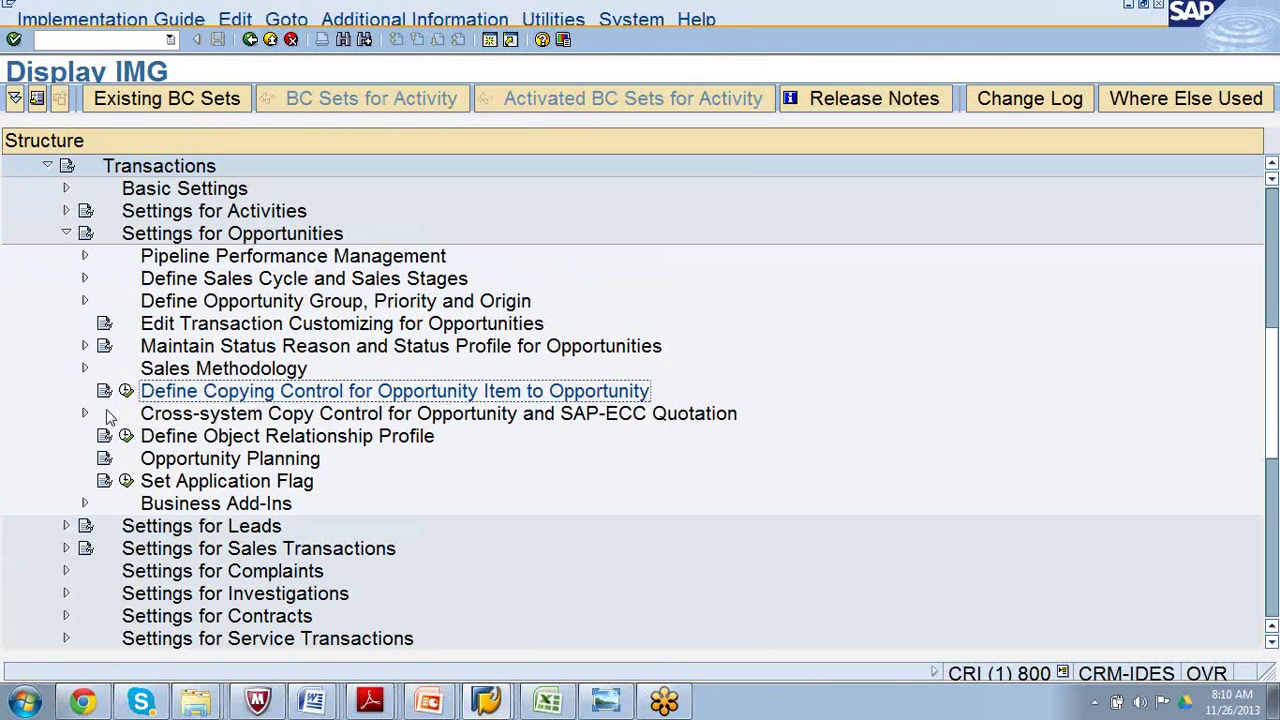
{"action": "left_click", "coordinate": [85, 413]}
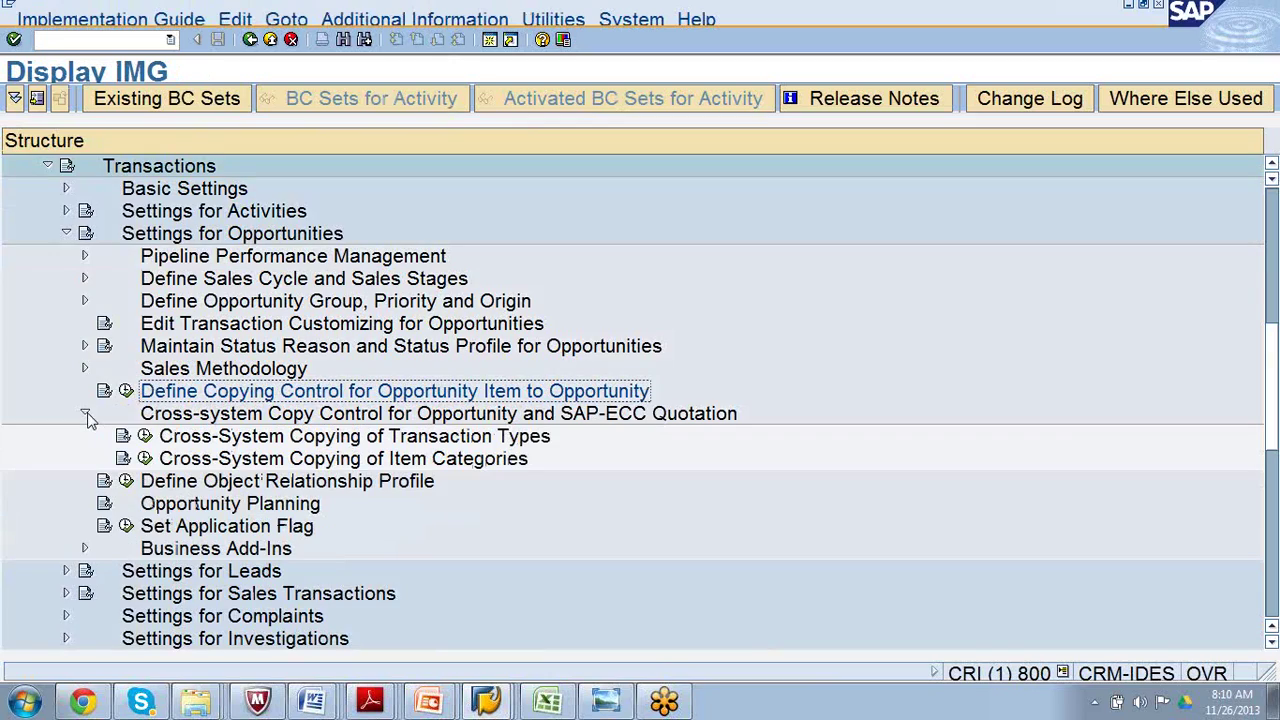
{"action": "left_click", "coordinate": [291, 414]}
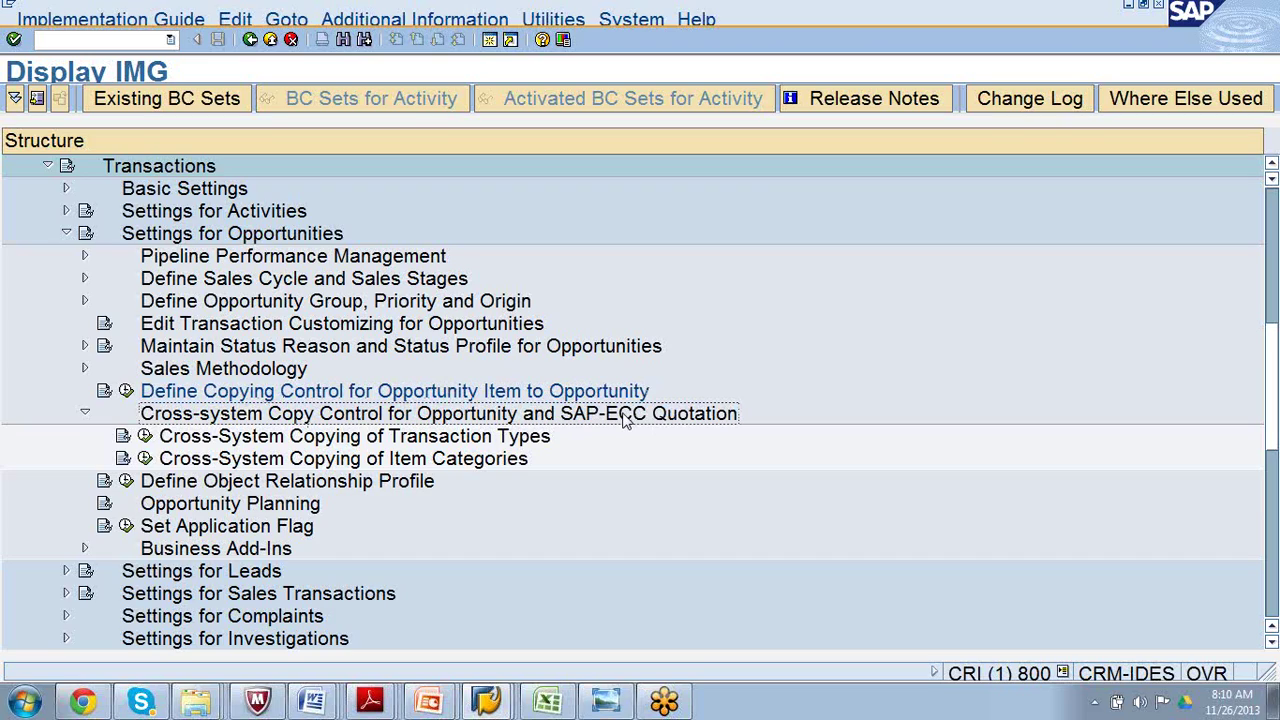
Open Cross-System Copying of Transaction Types and examine the sales document type assigned to the OPPT and OPSM transaction types.
{"action": "left_click", "coordinate": [276, 441]}
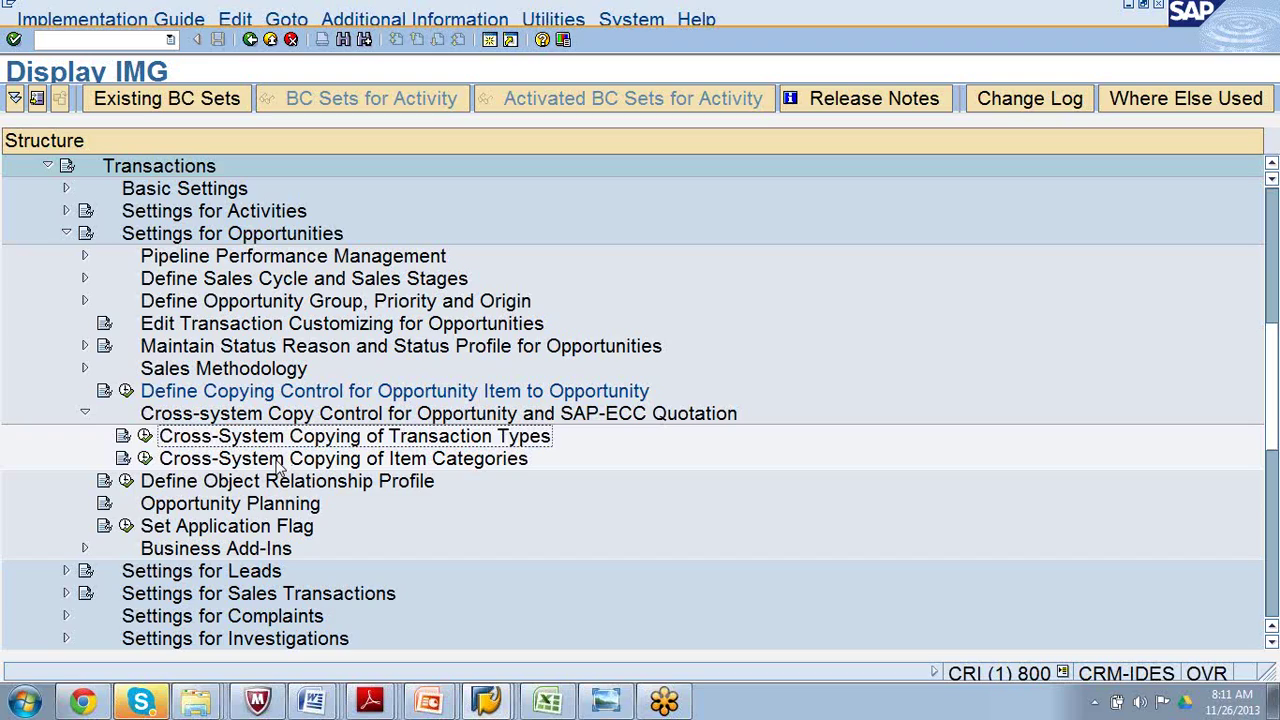
{"action": "left_click", "coordinate": [277, 461]}
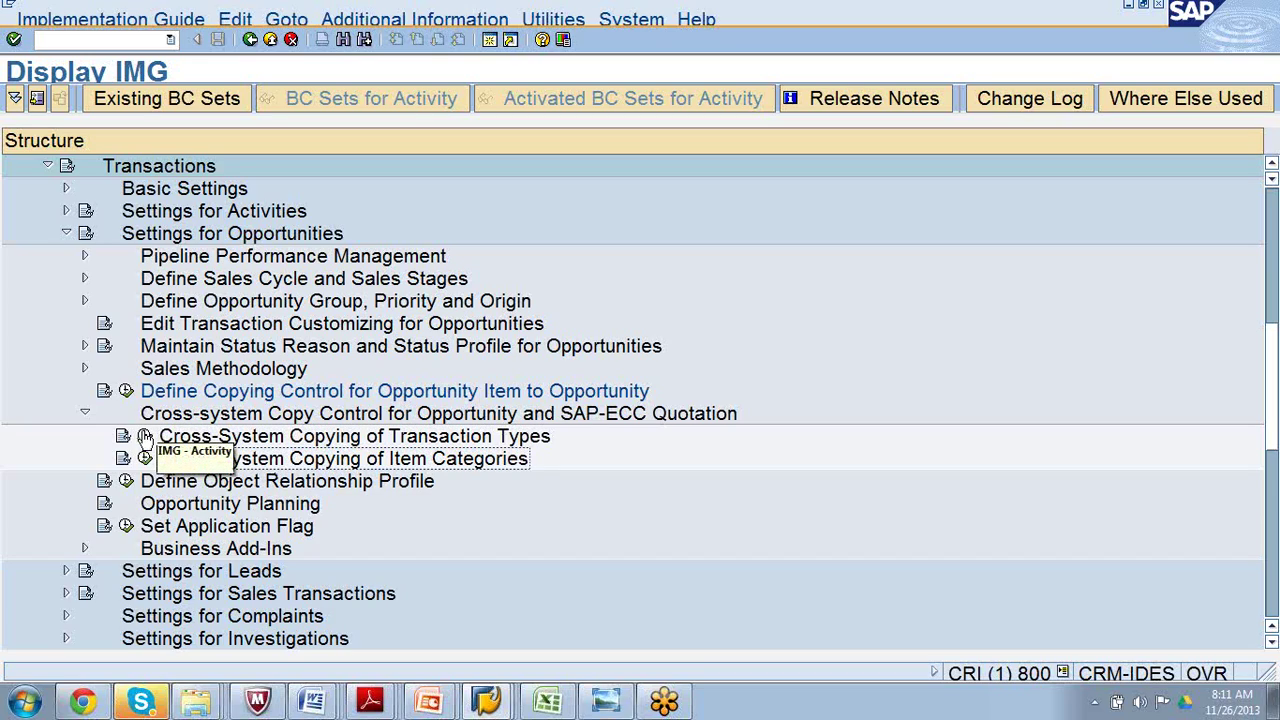
{"action": "left_click", "coordinate": [145, 437]}
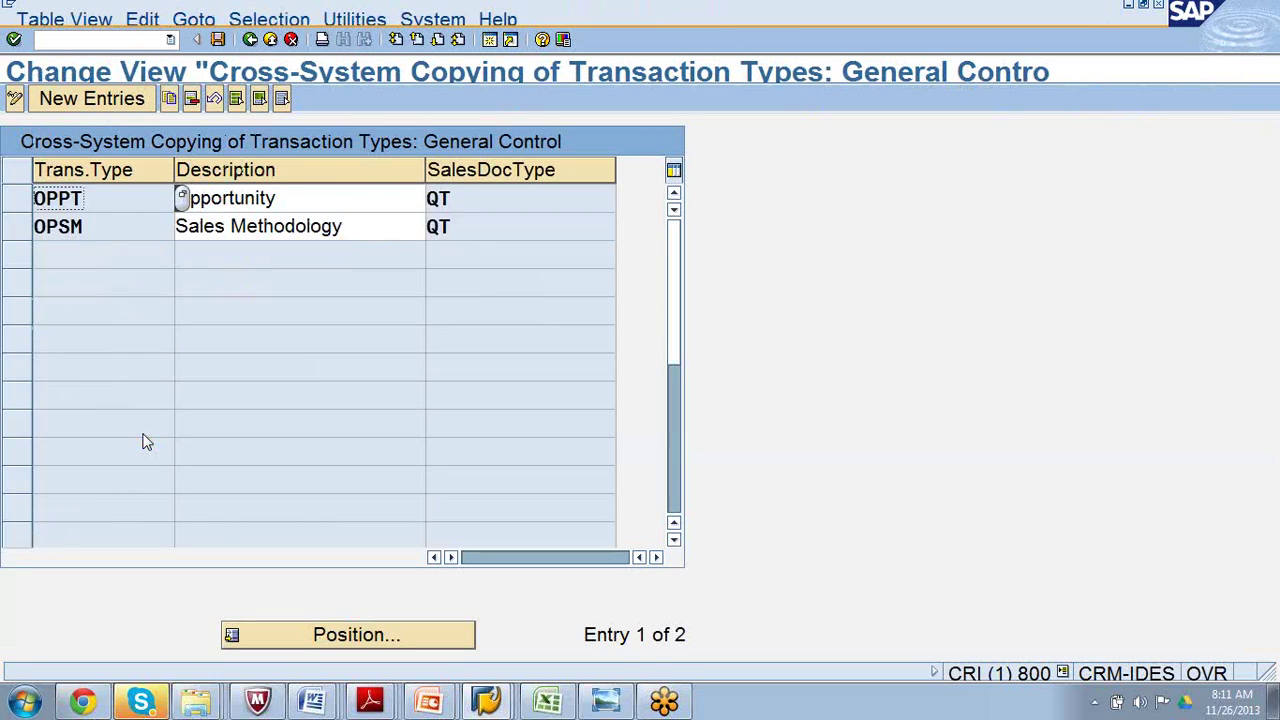
{"action": "left_click", "coordinate": [17, 201]}
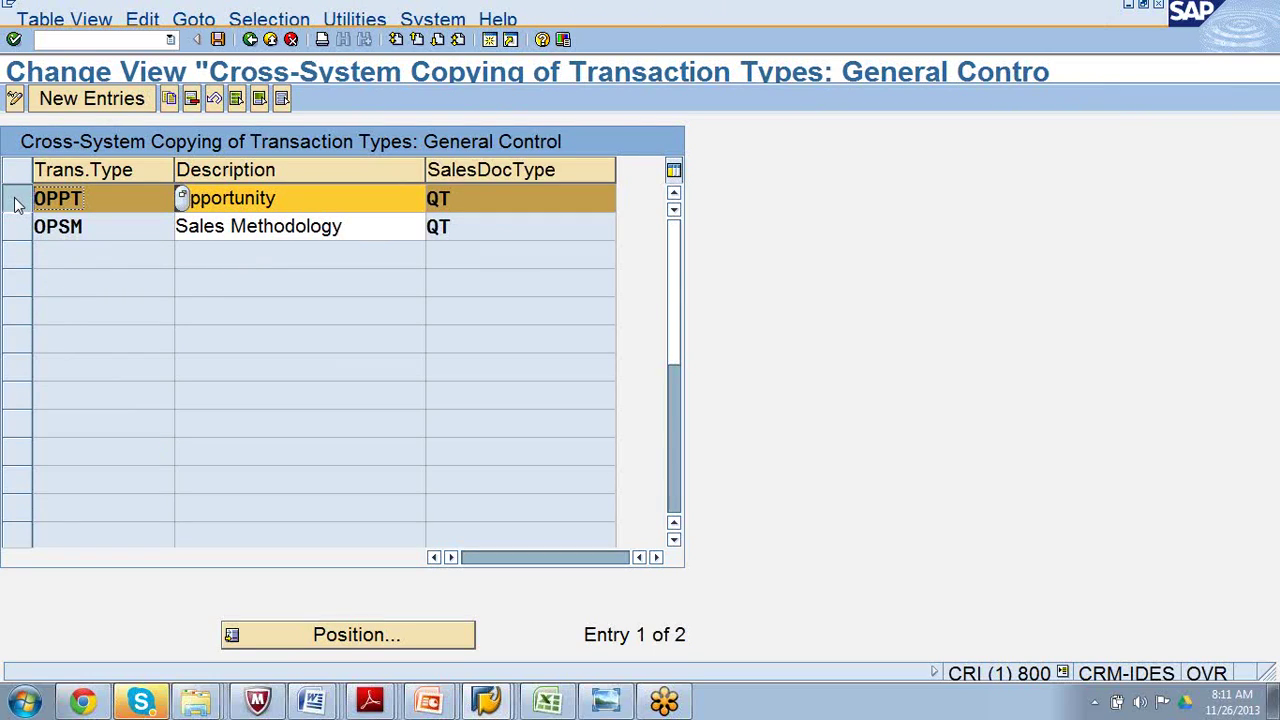
{"action": "left_click", "coordinate": [18, 227]}
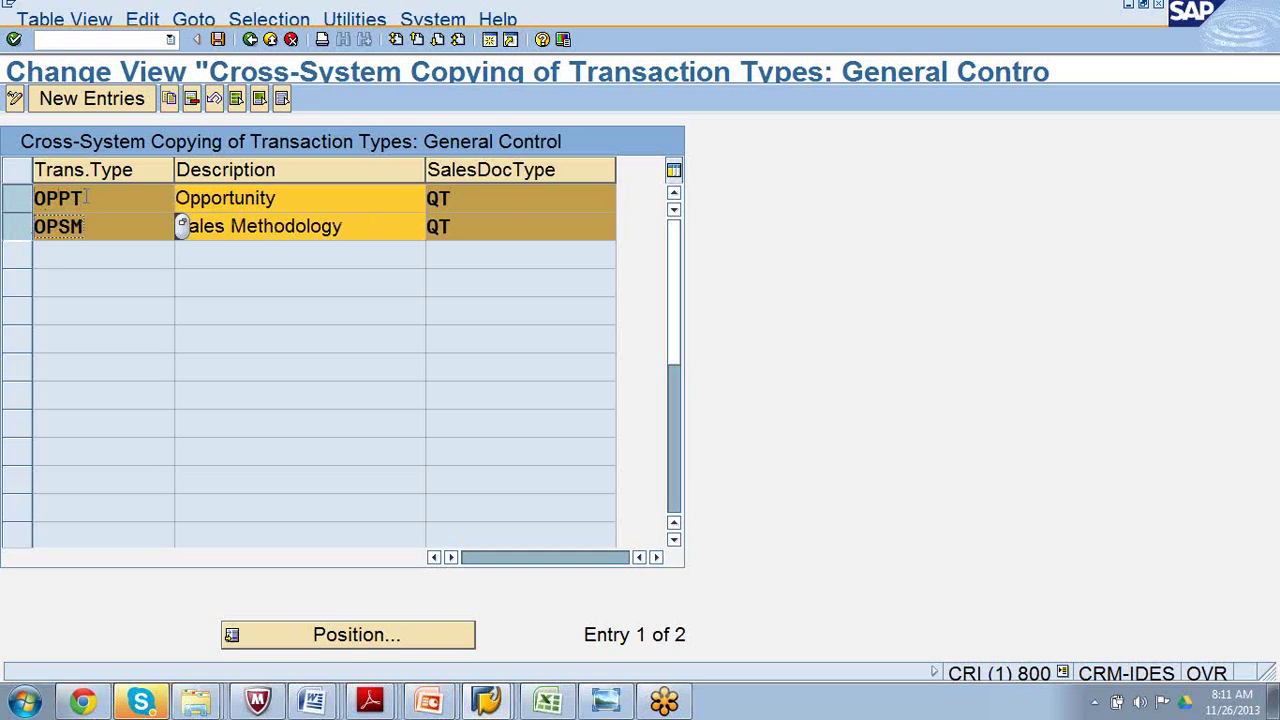
{"action": "left_click", "coordinate": [470, 200]}
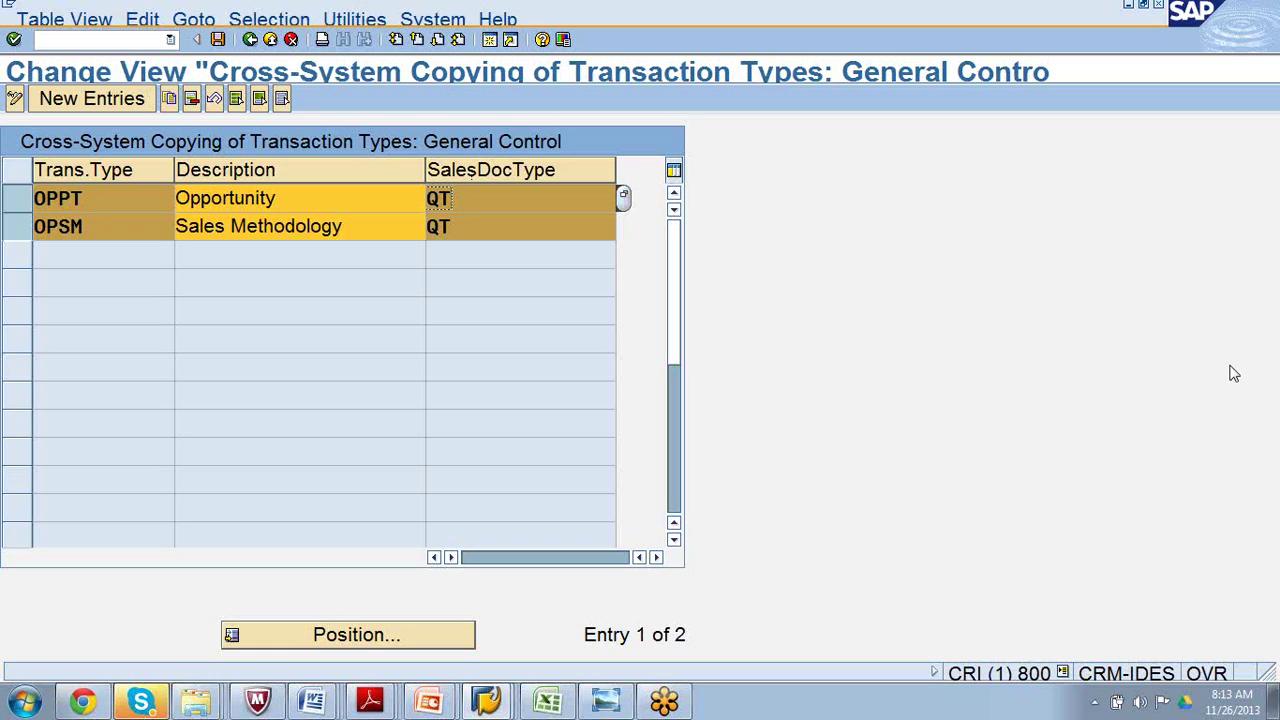
{"action": "key", "text": "alt+Tab"}
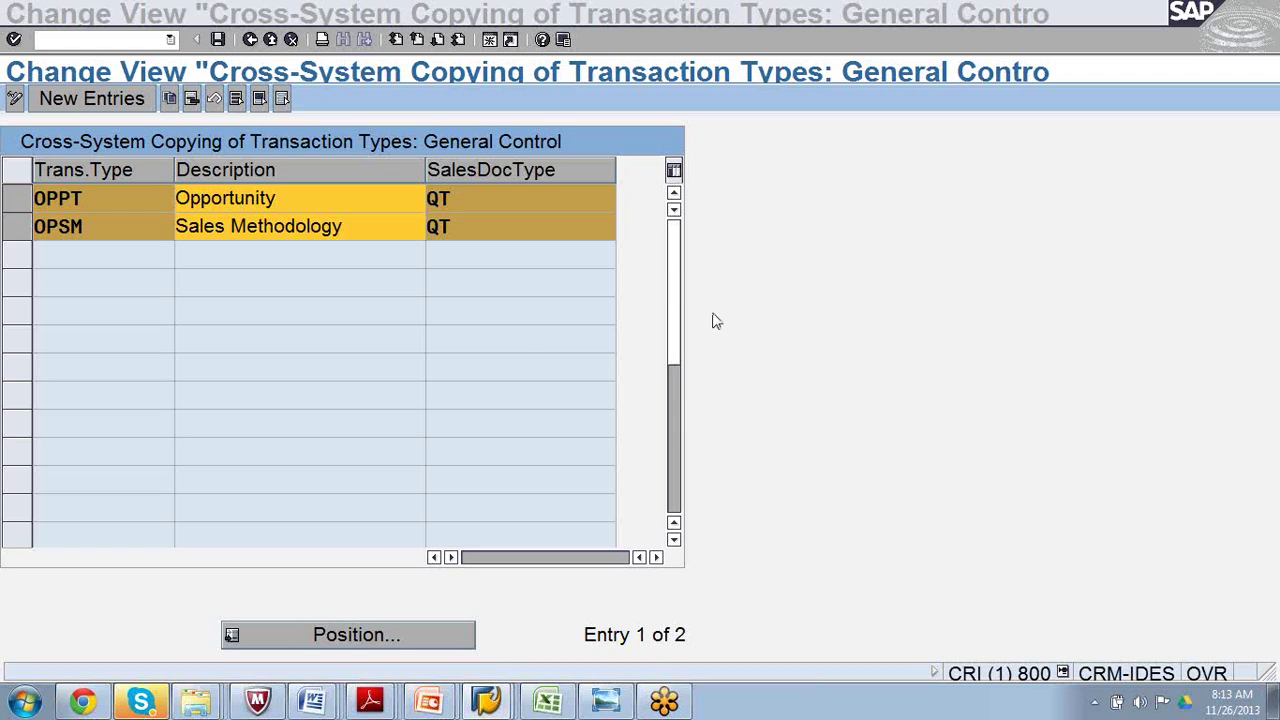
{"action": "left_click", "coordinate": [518, 328]}
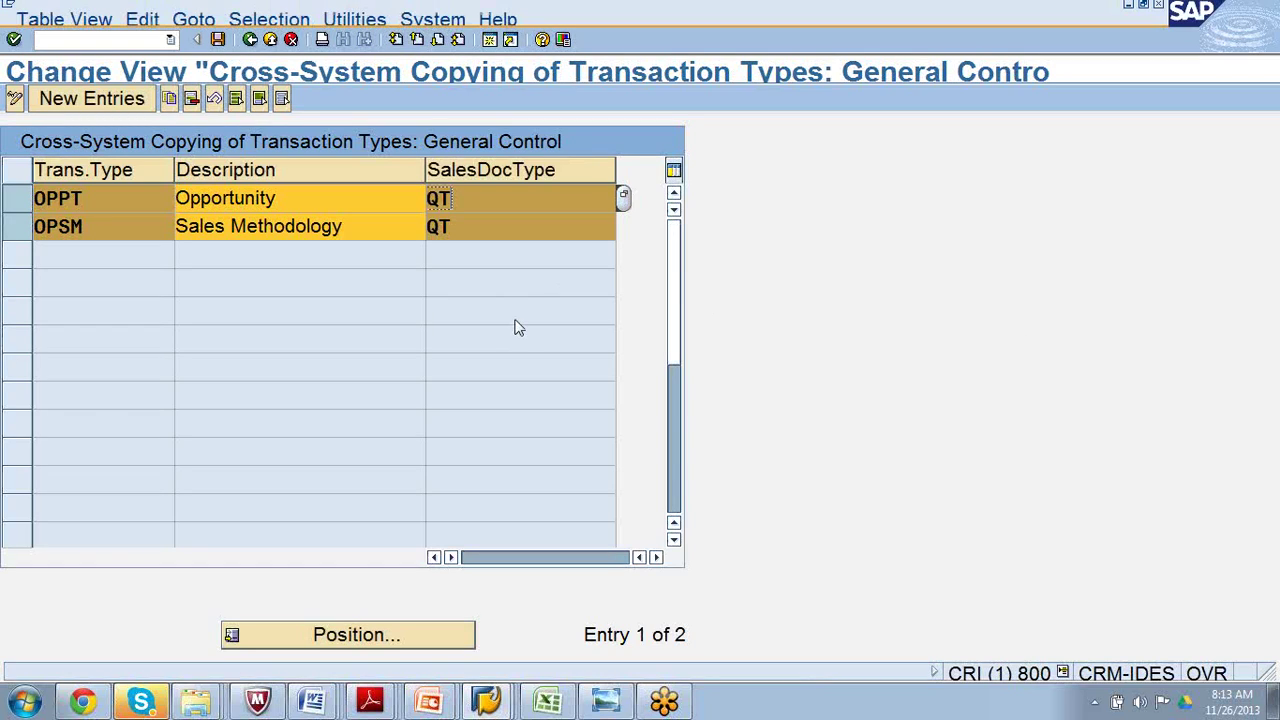
Return to the implementation guide and collapse the cross-system copy control and Settings for Opportunities nodes.
{"action": "left_click", "coordinate": [250, 40]}
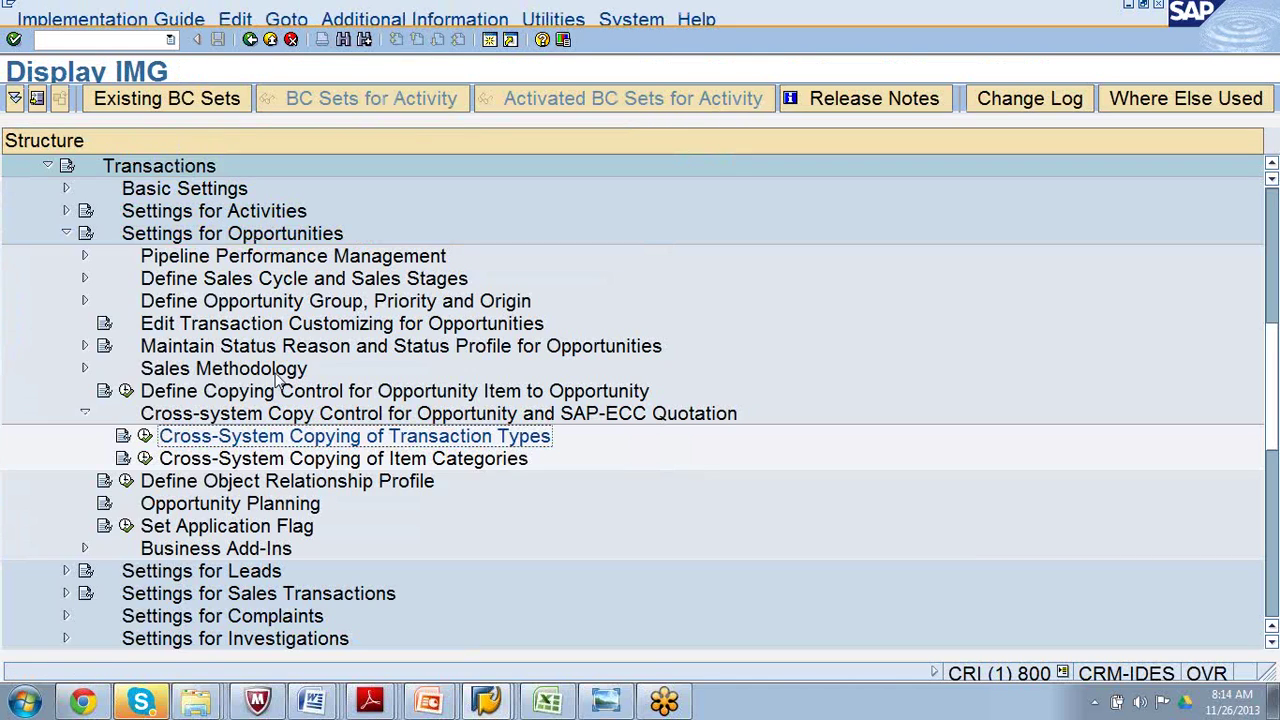
{"action": "left_click", "coordinate": [85, 415]}
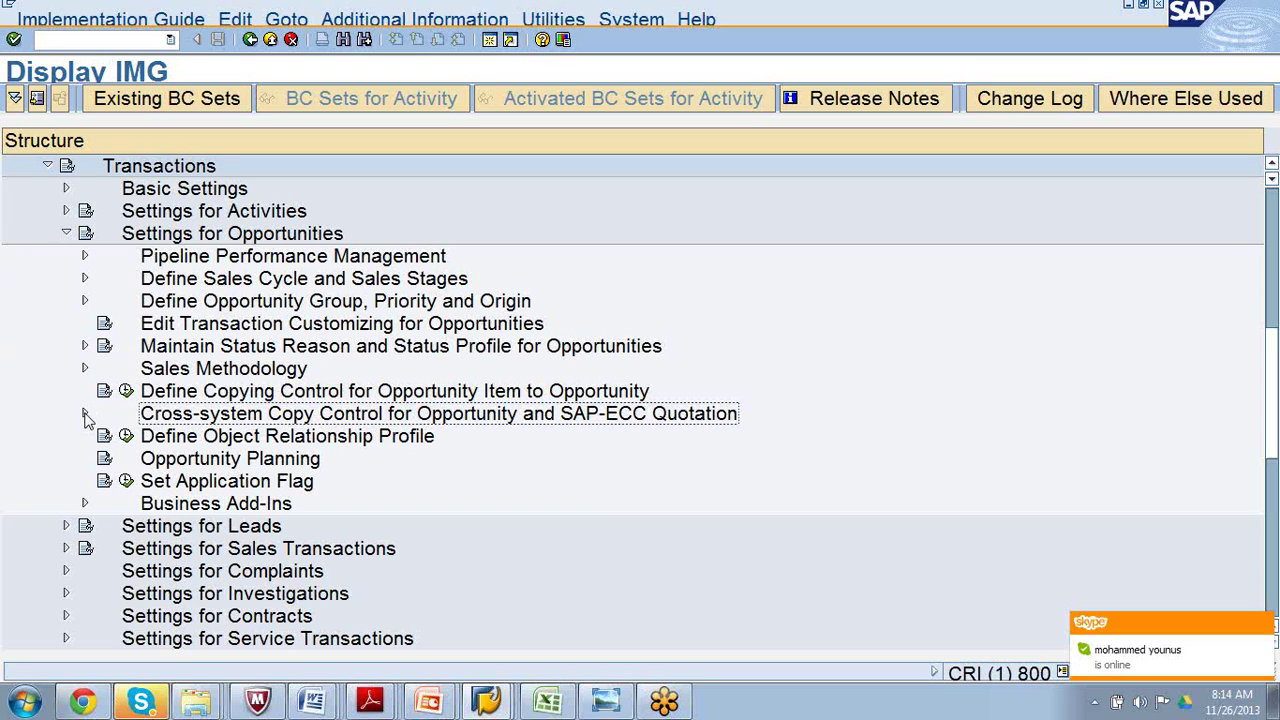
{"action": "left_click", "coordinate": [66, 233]}
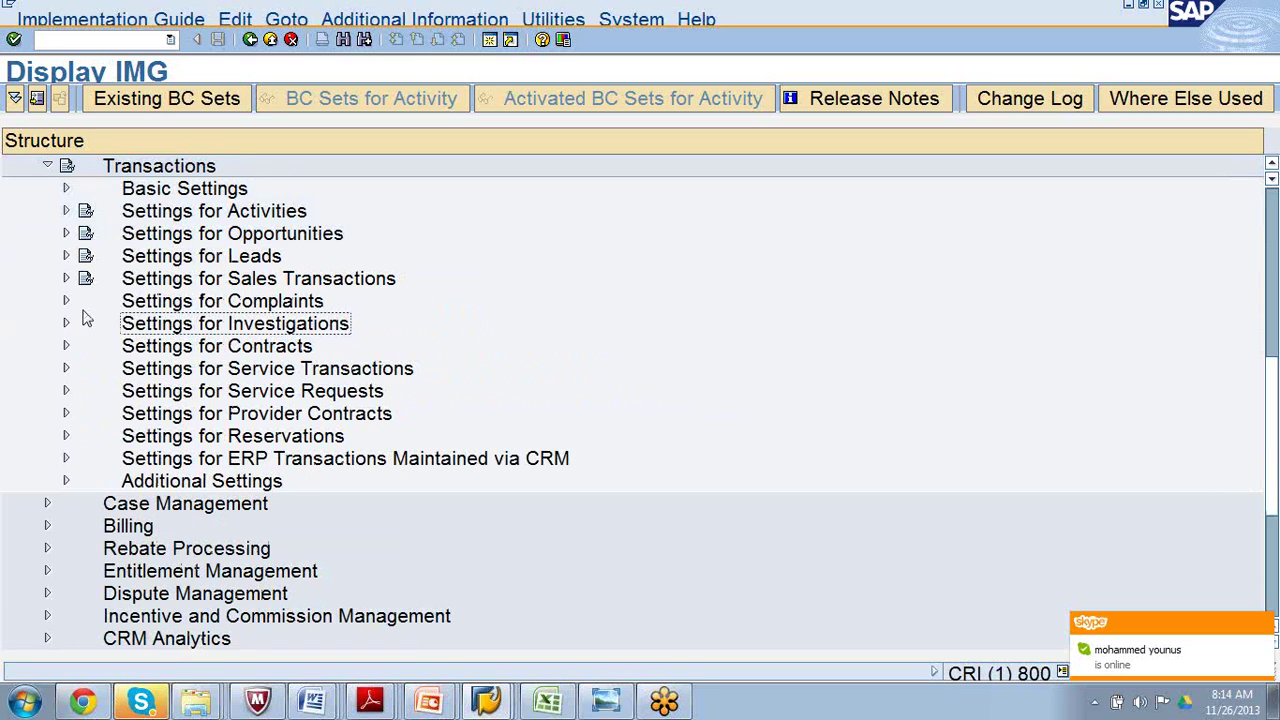
Expand Settings for Sales Transactions and review its activities, from assigning transaction types to sales areas to profiles for ERP sales transactions.
{"action": "left_click", "coordinate": [66, 279]}
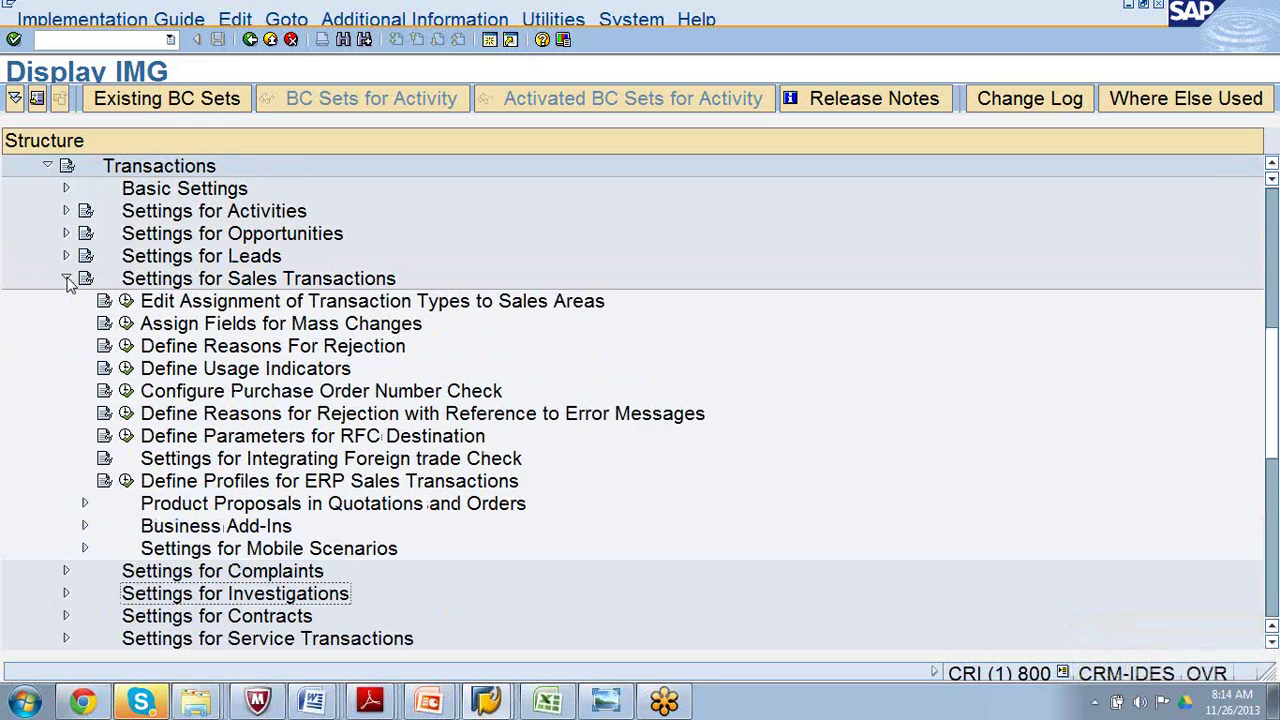
{"action": "left_click", "coordinate": [187, 195]}
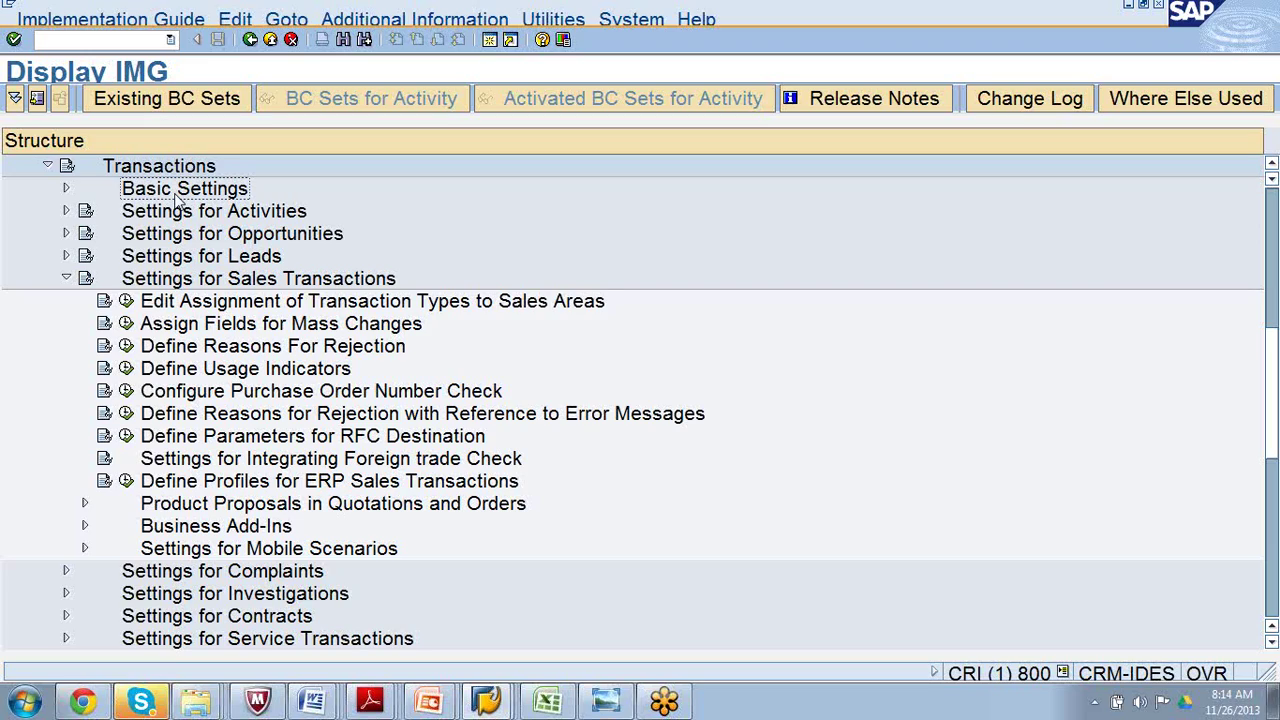
{"action": "left_click", "coordinate": [228, 303]}
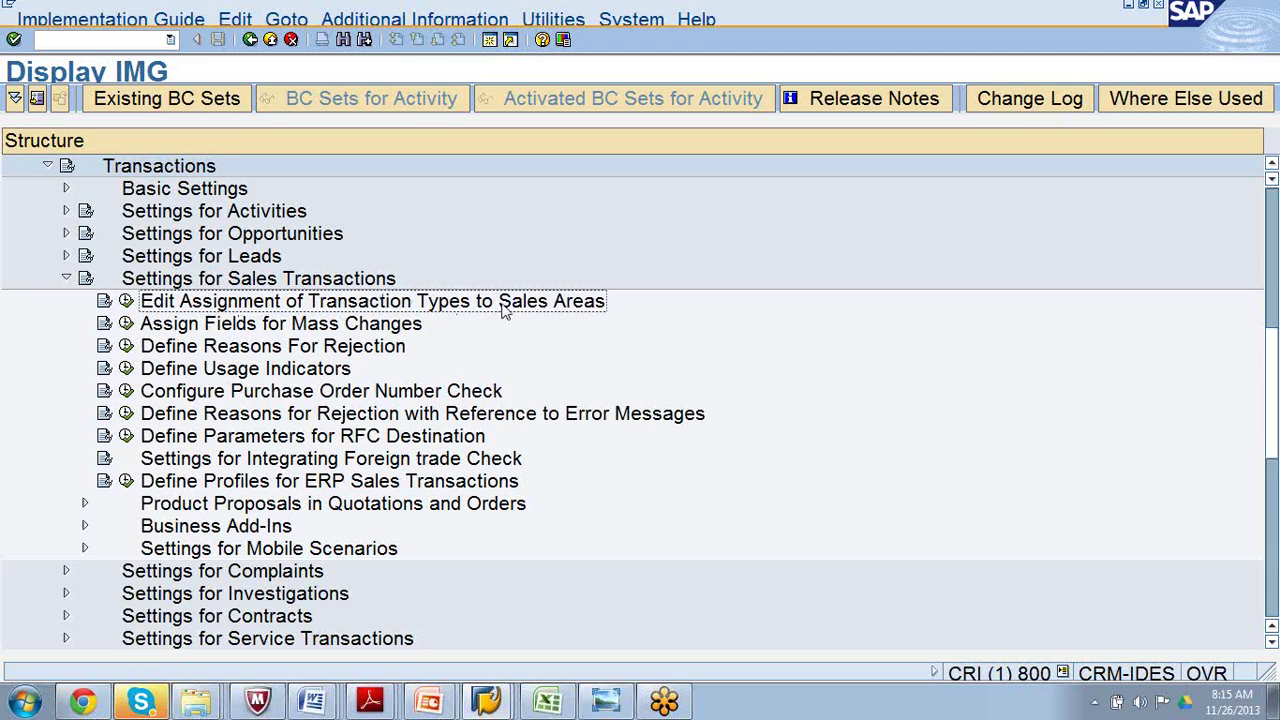
{"action": "left_click", "coordinate": [218, 348]}
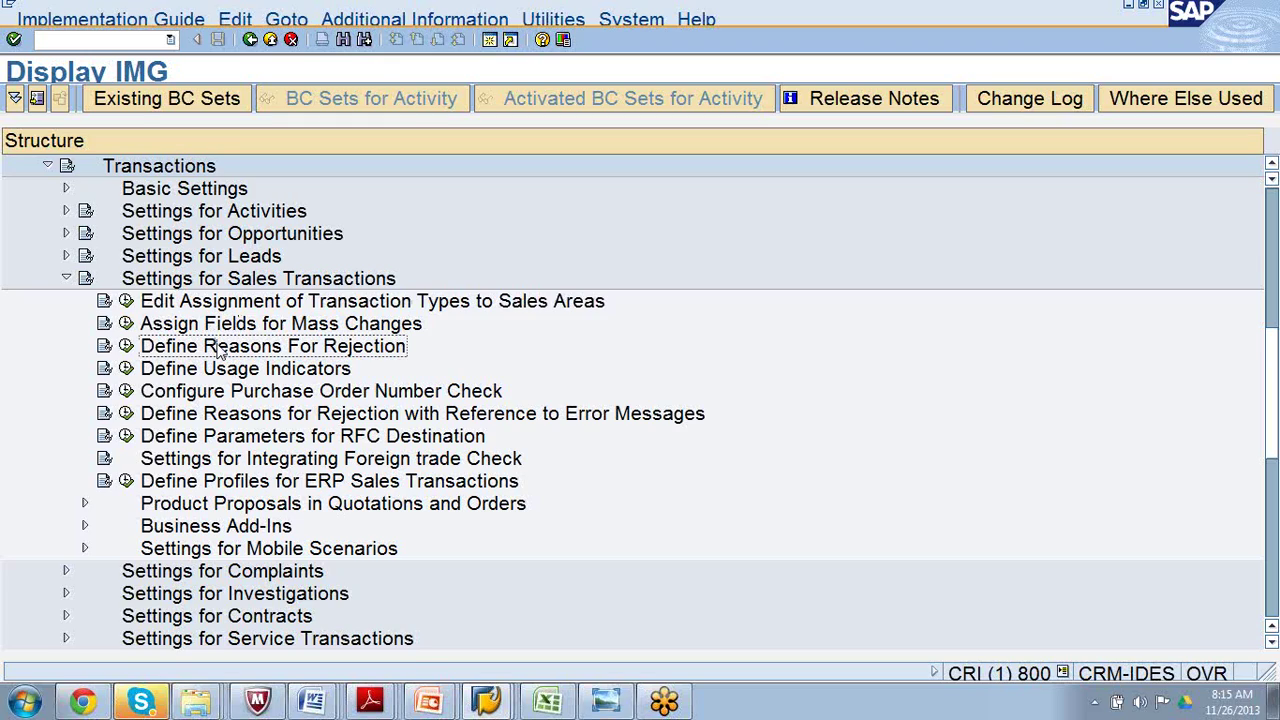
{"action": "left_click", "coordinate": [226, 480]}
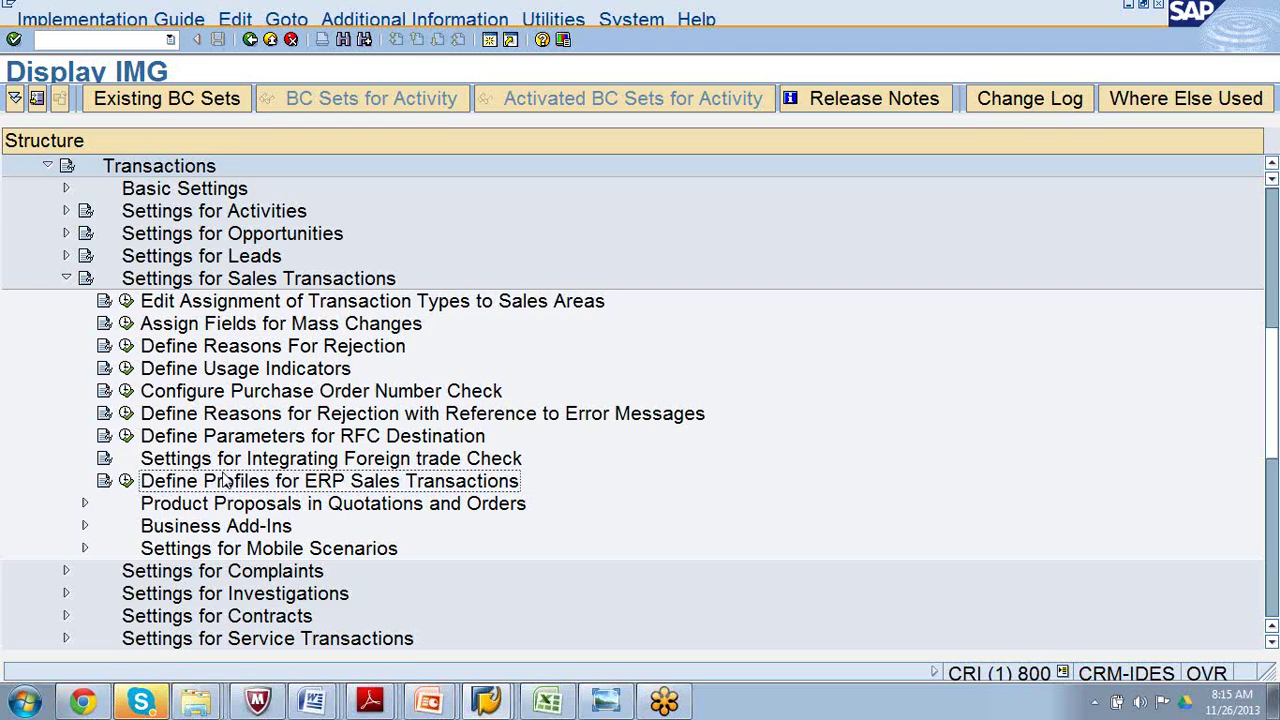
Open Edit Assignment of Transaction Types to Sales Areas and start a new entry with sales organization O 50000609.
{"action": "left_click", "coordinate": [125, 301]}
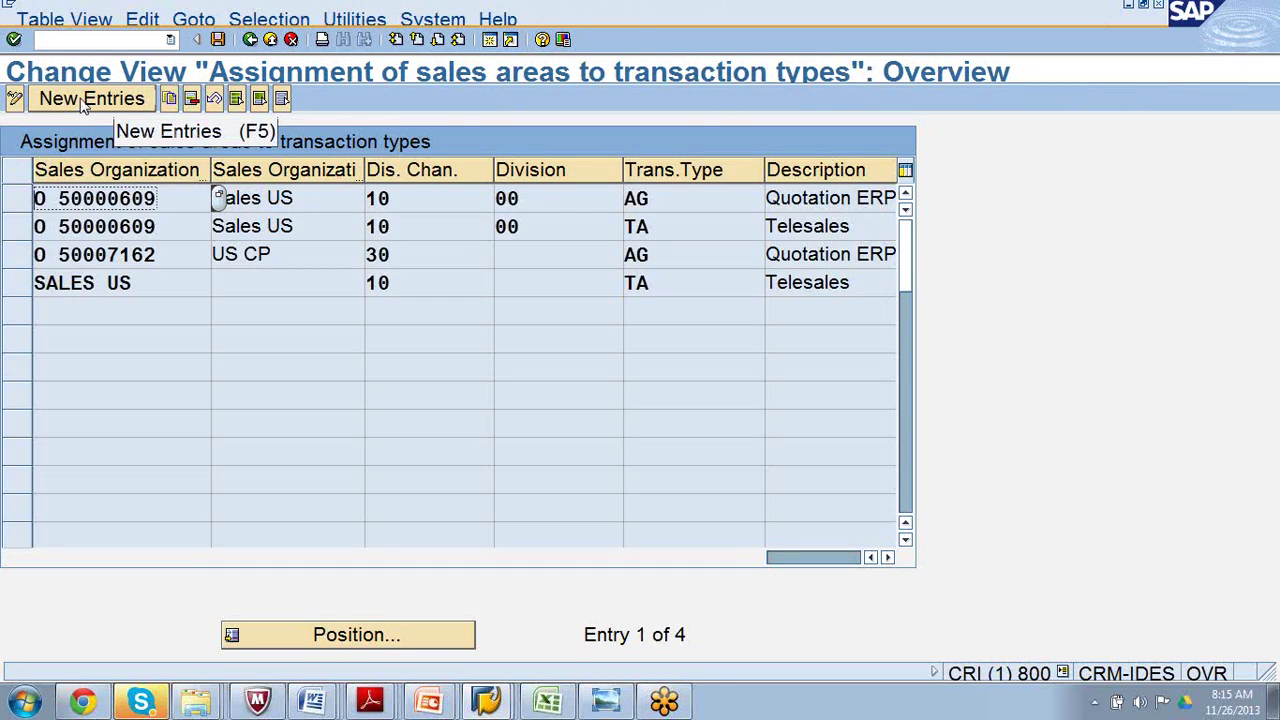
{"action": "left_click", "coordinate": [84, 100]}
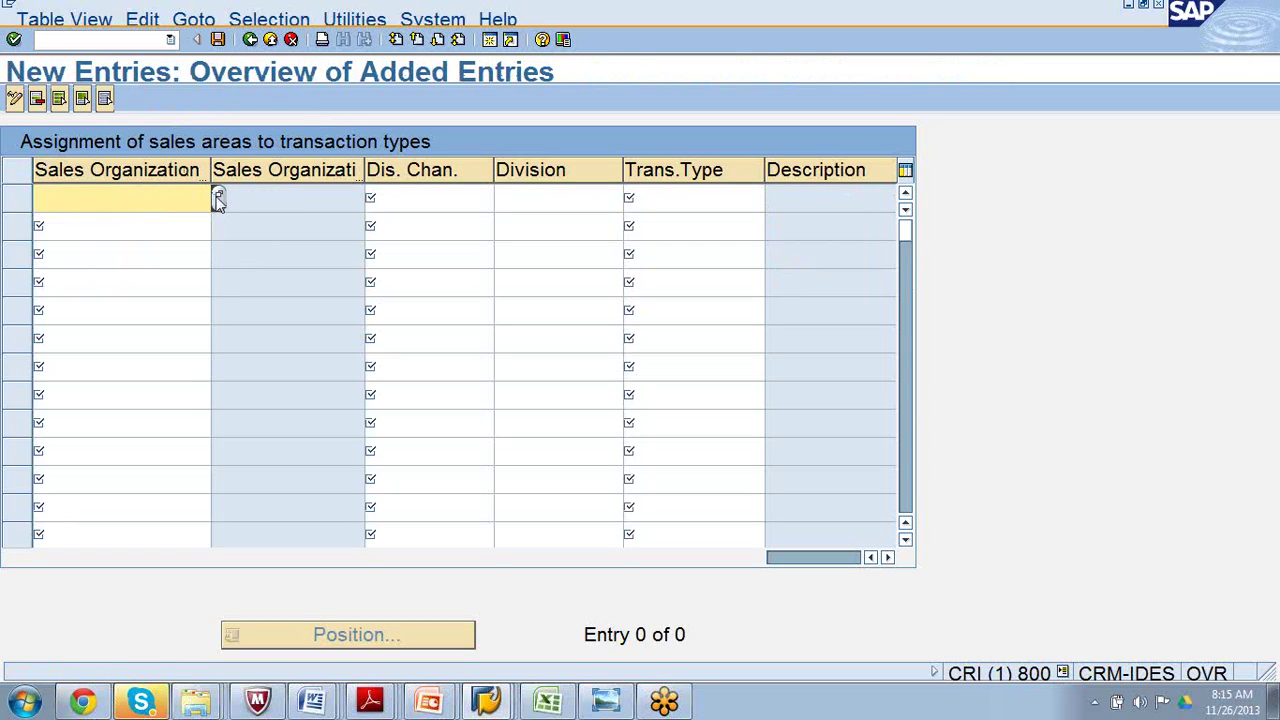
{"action": "right_click", "coordinate": [218, 199]}
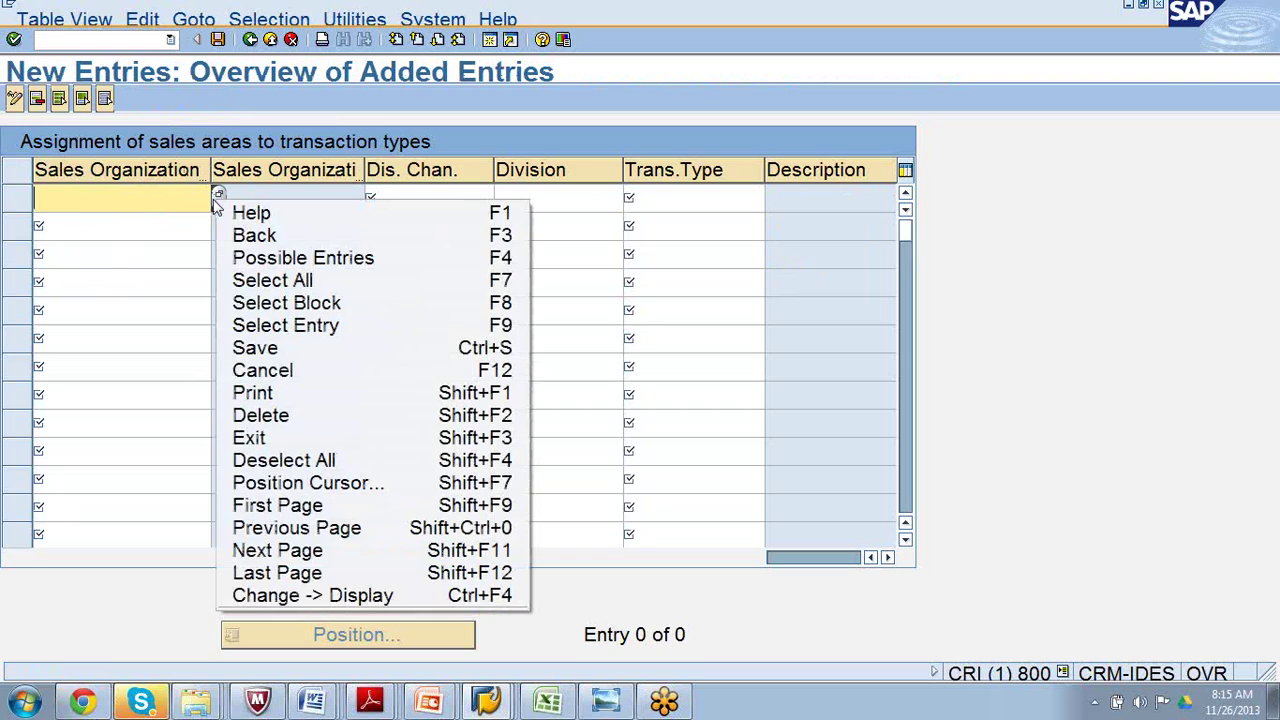
{"action": "left_click", "coordinate": [216, 199]}
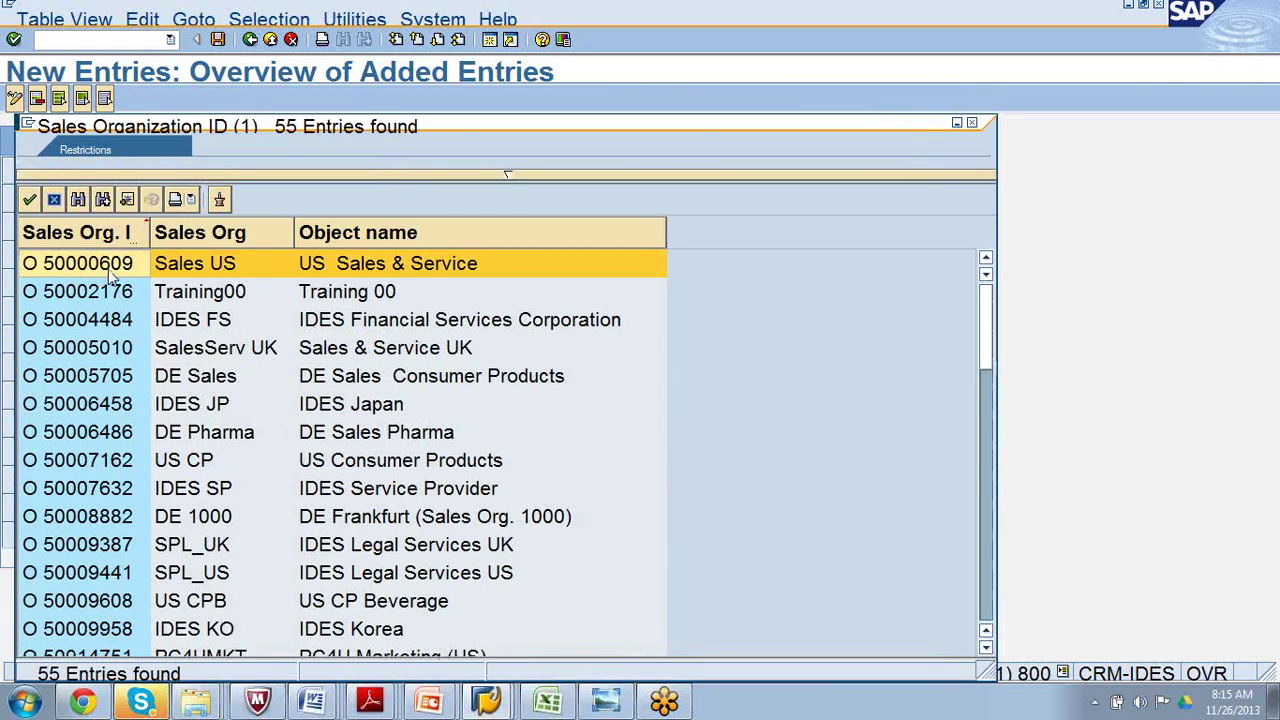
{"action": "double_click", "coordinate": [108, 268]}
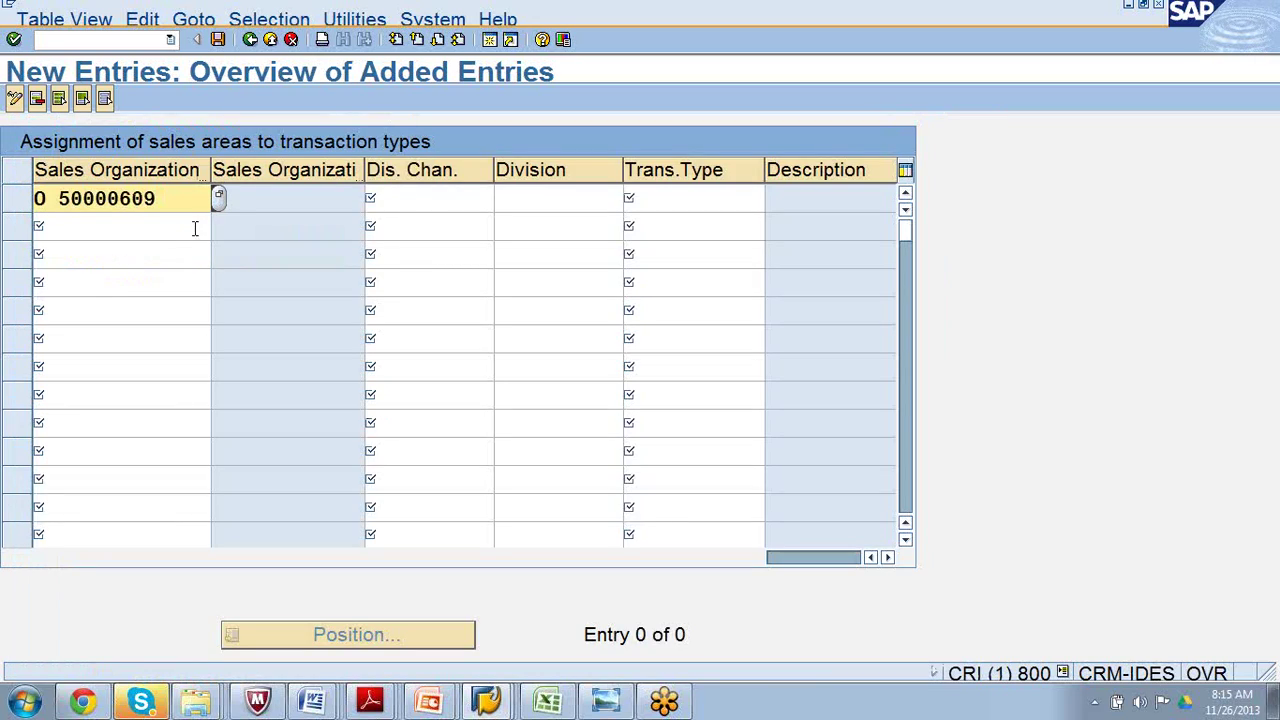
Set the new entry's distribution channel to 12 (Sold for resale).
{"action": "left_click", "coordinate": [461, 196]}
{"action": "left_click", "coordinate": [499, 199]}
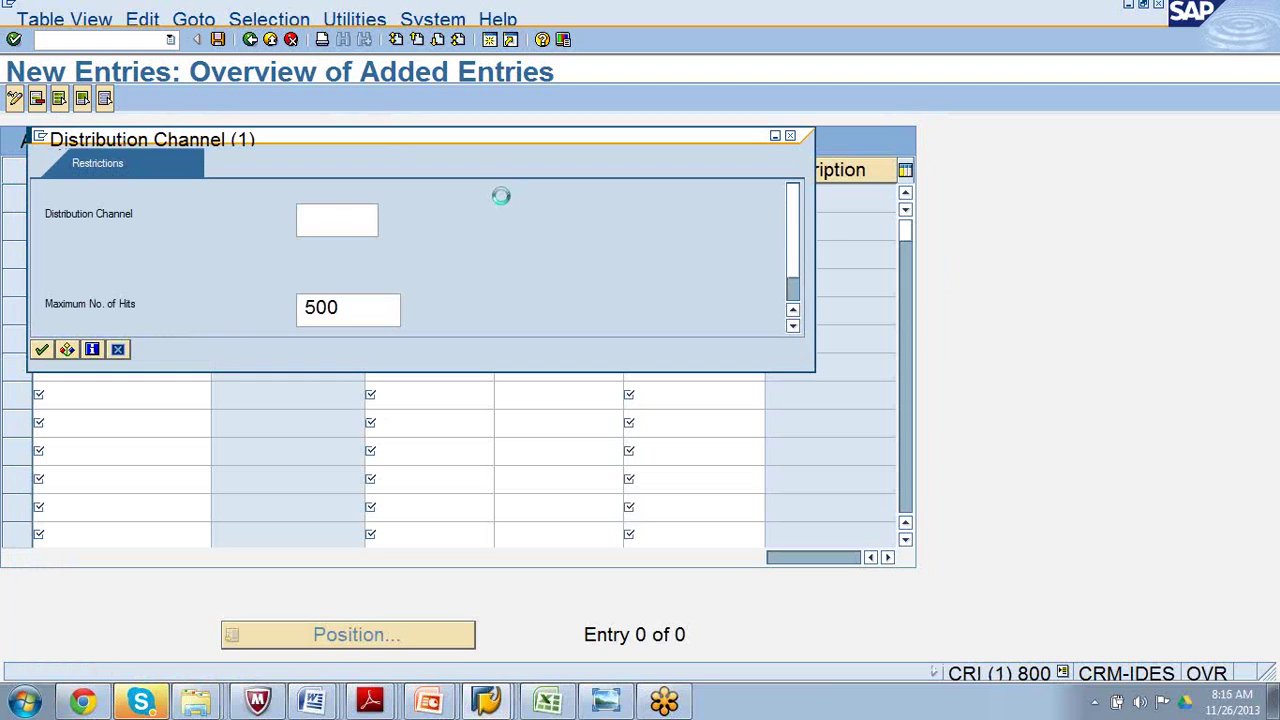
{"action": "left_click", "coordinate": [41, 350]}
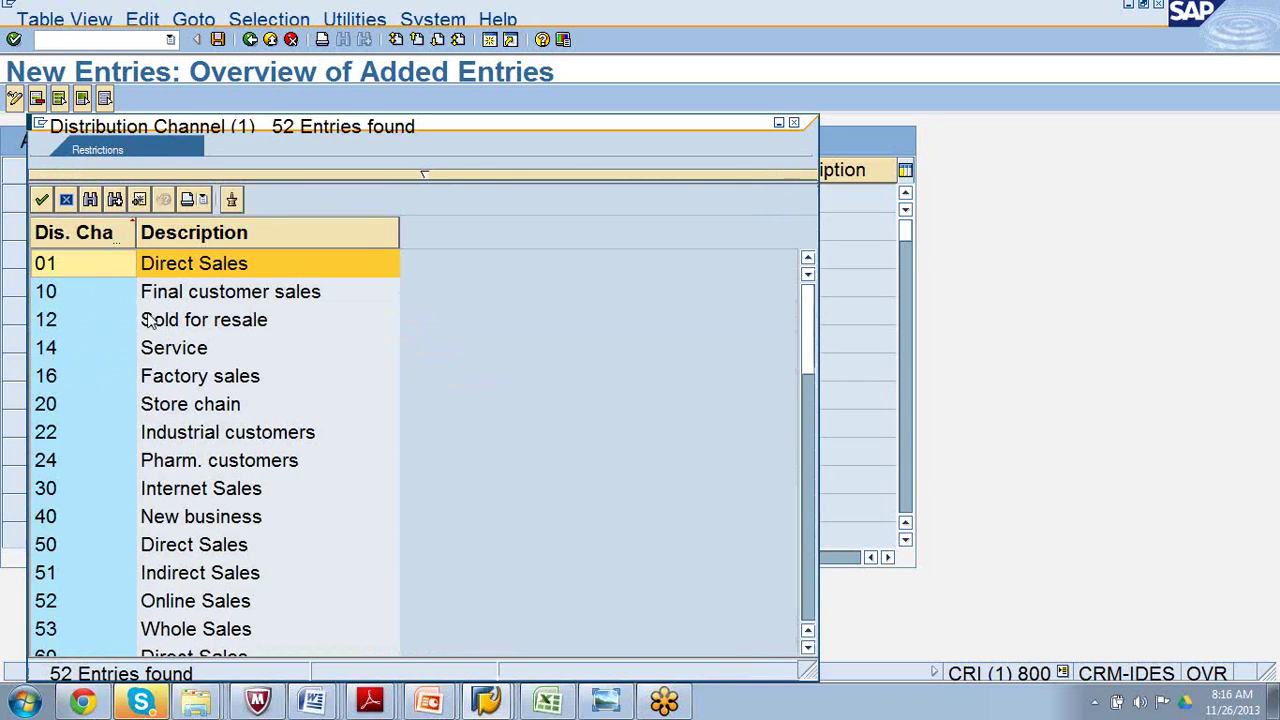
{"action": "double_click", "coordinate": [147, 320]}
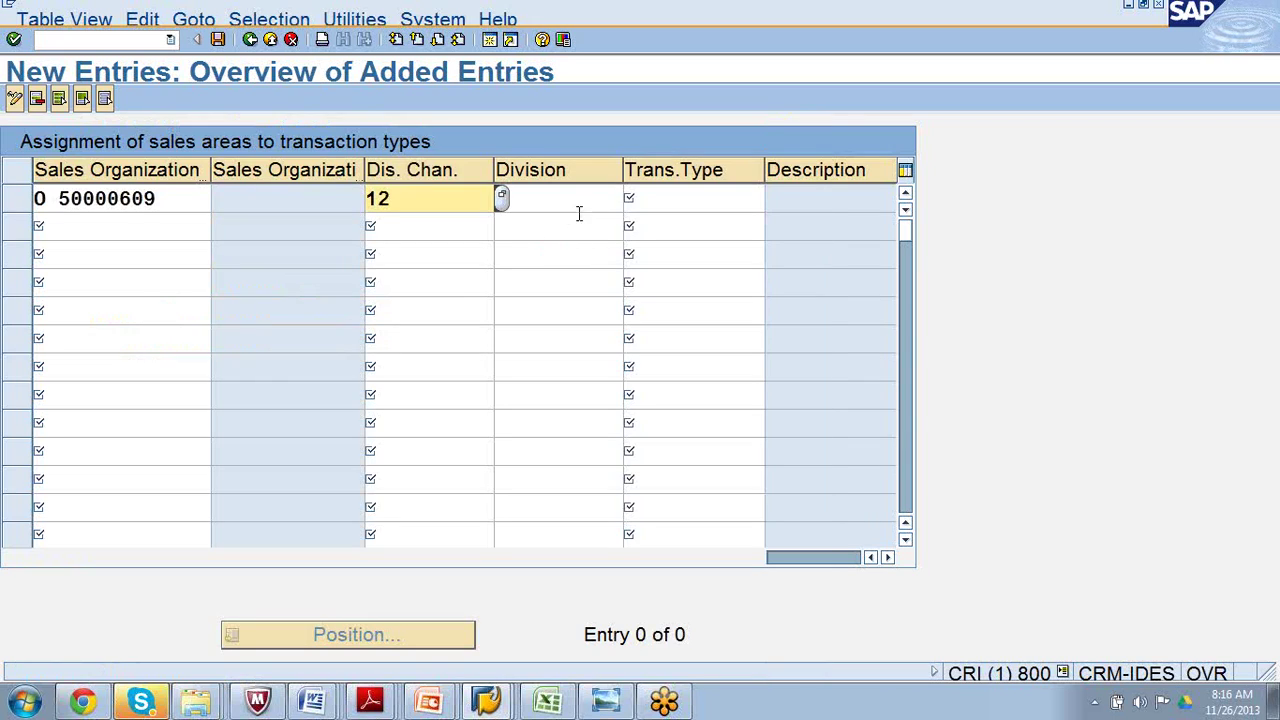
Set the new entry's division to 02 (Motorcycles) and its transaction type to OPPT, and validate the row.
{"action": "left_click", "coordinate": [586, 205]}
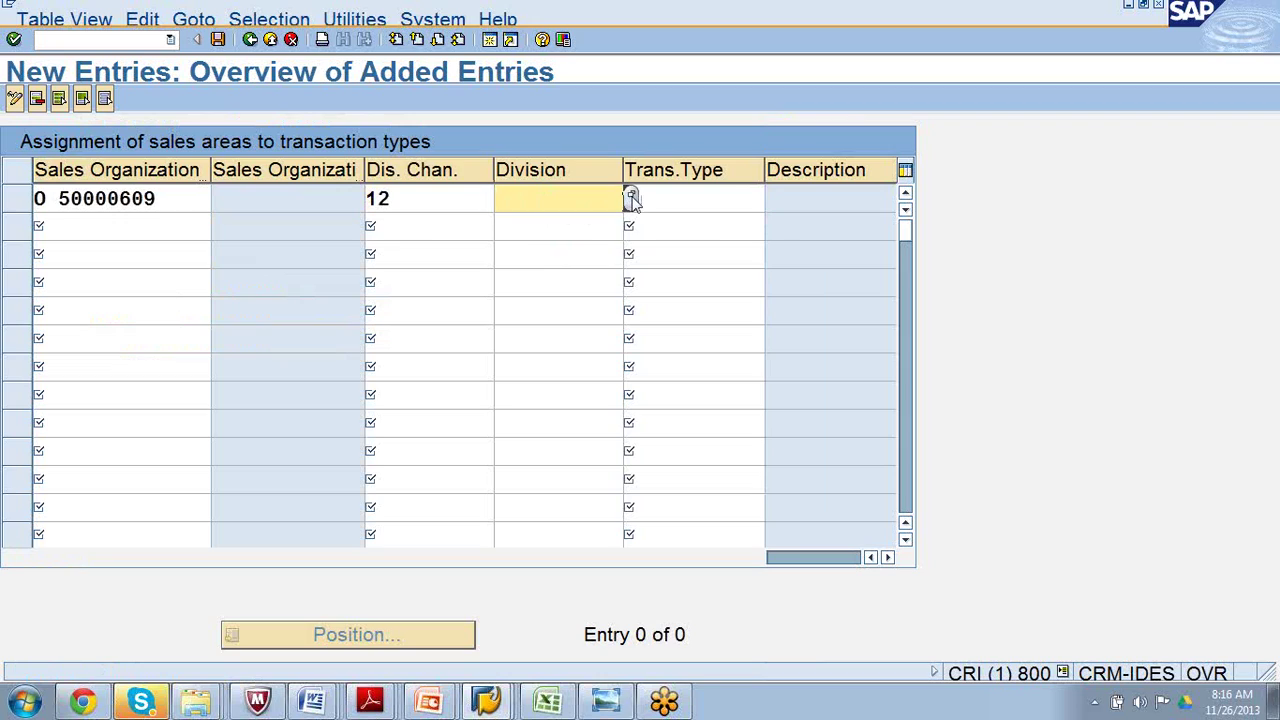
{"action": "left_click", "coordinate": [631, 199]}
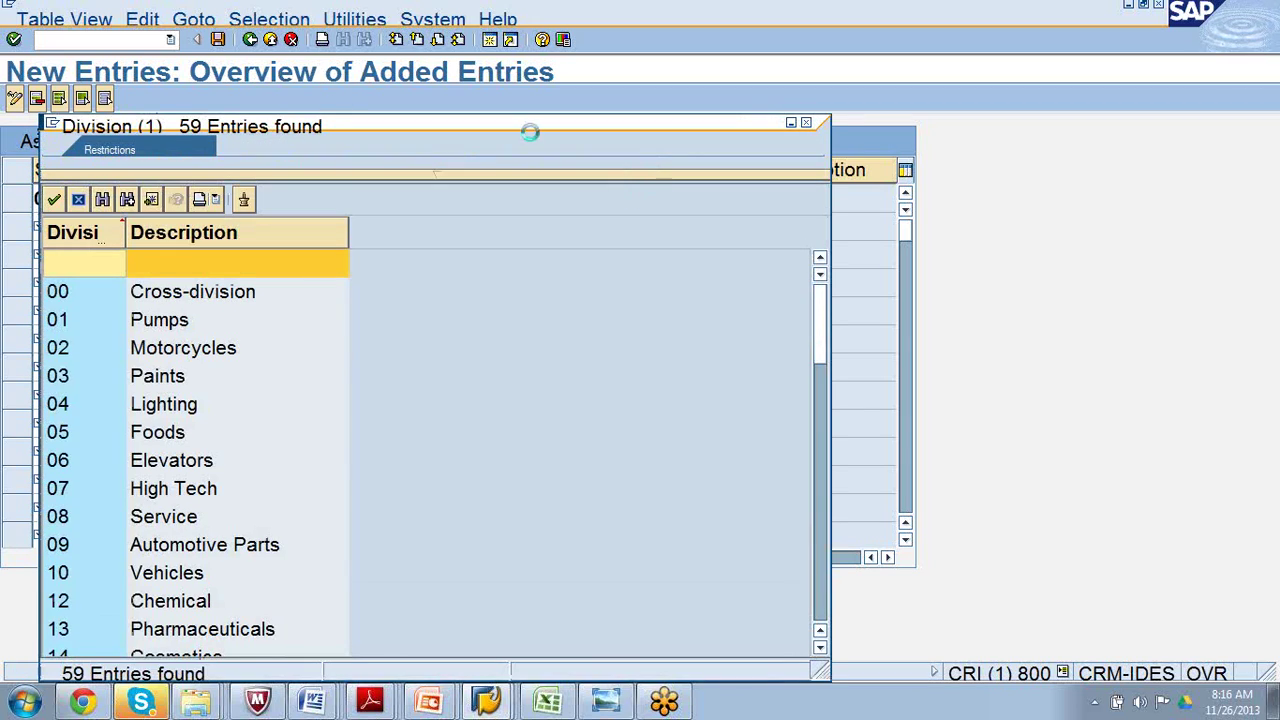
{"action": "double_click", "coordinate": [181, 355]}
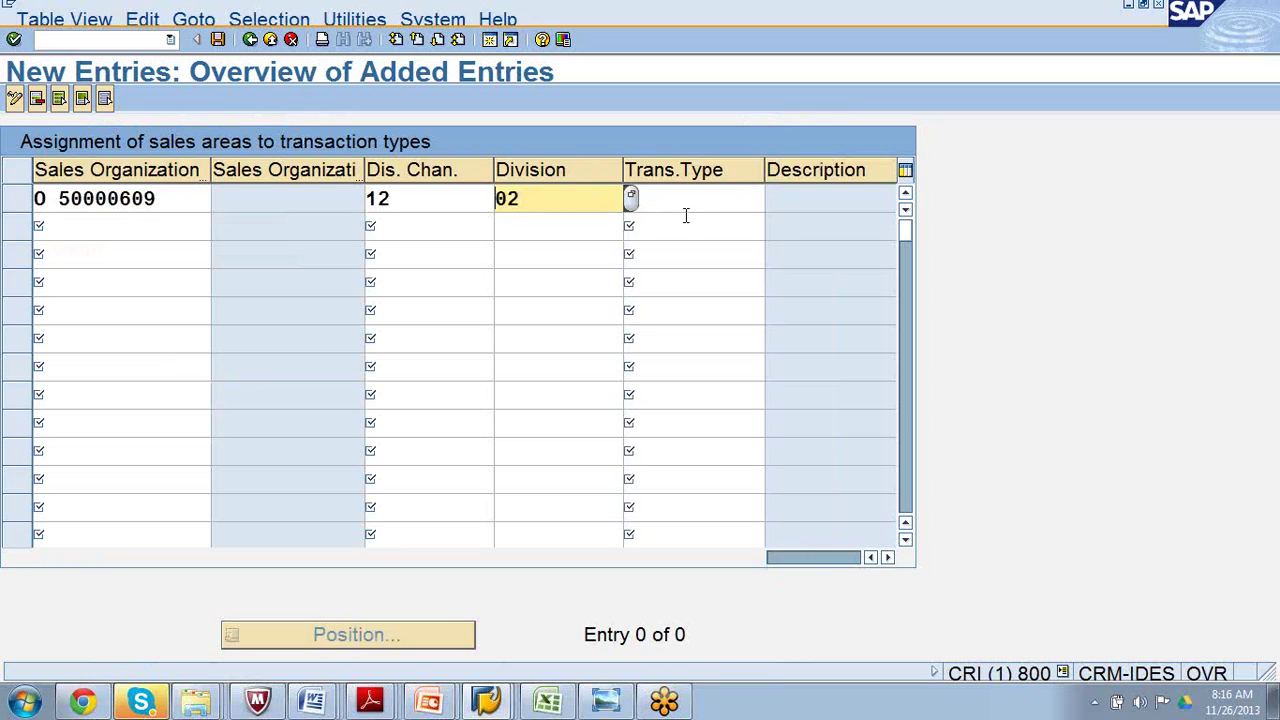
{"action": "left_click", "coordinate": [686, 201]}
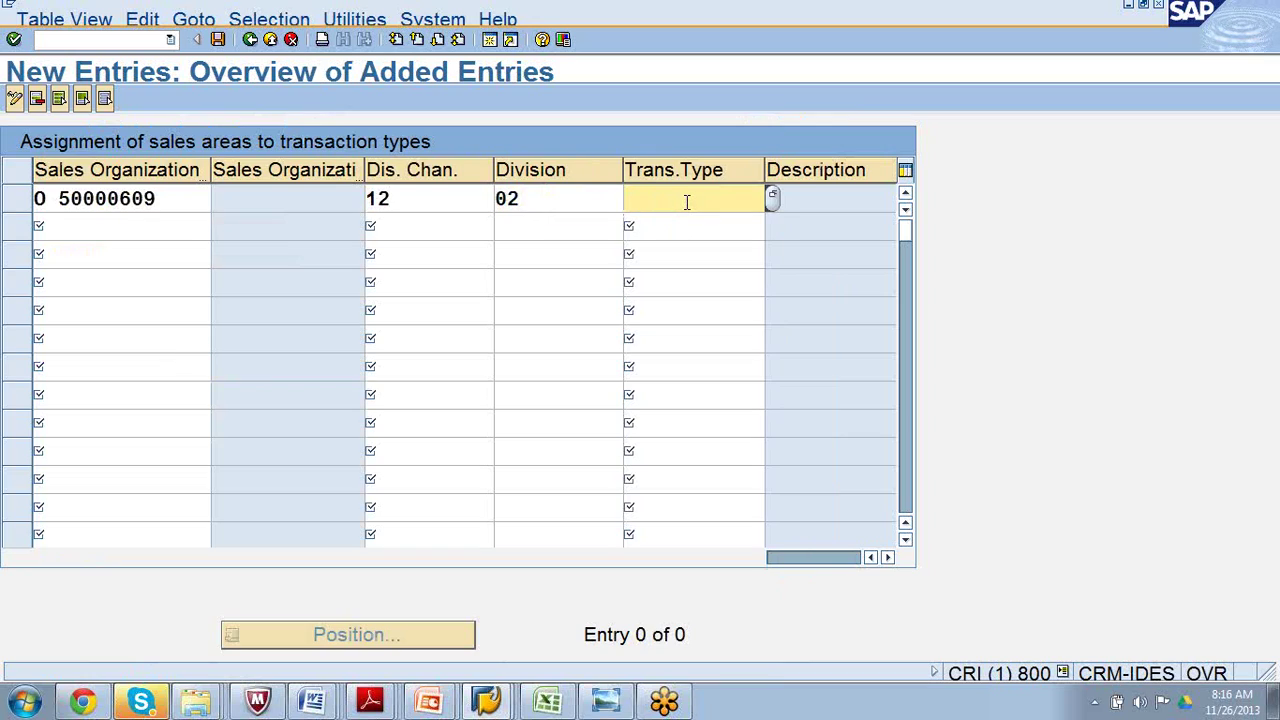
{"action": "type", "text": "o"}
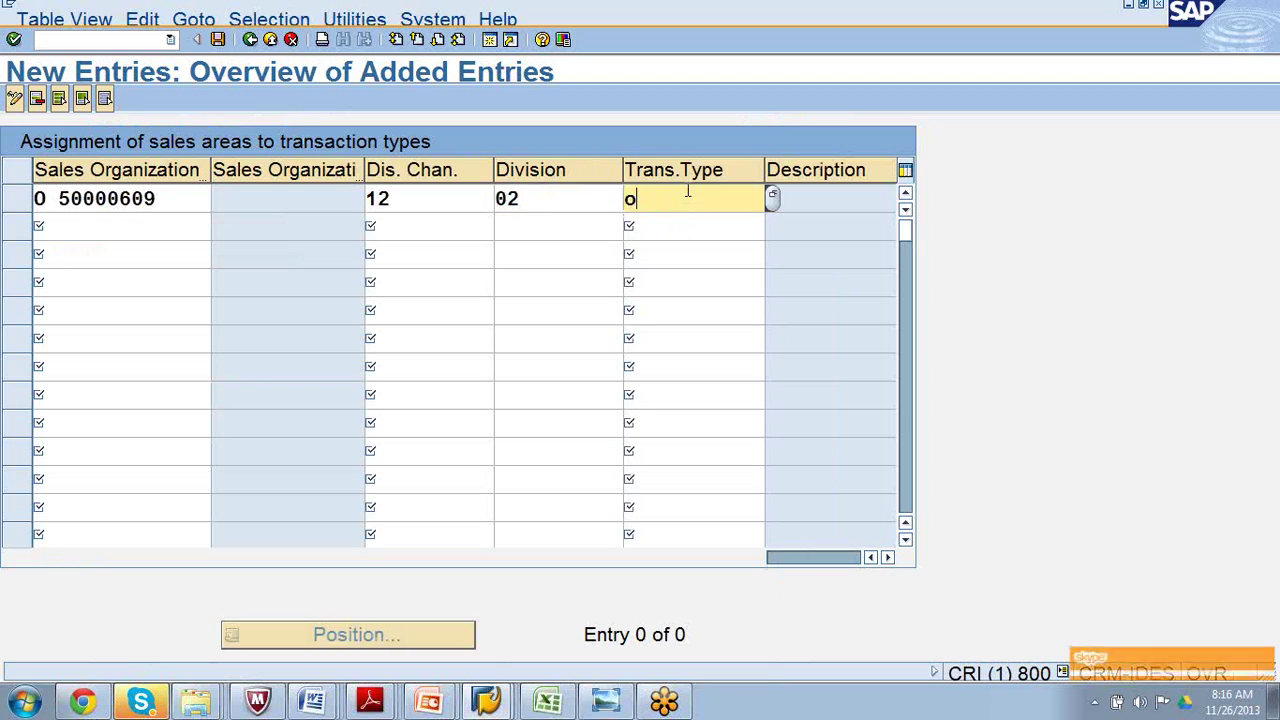
{"action": "type", "text": "ppt"}
{"action": "key", "text": "Return"}
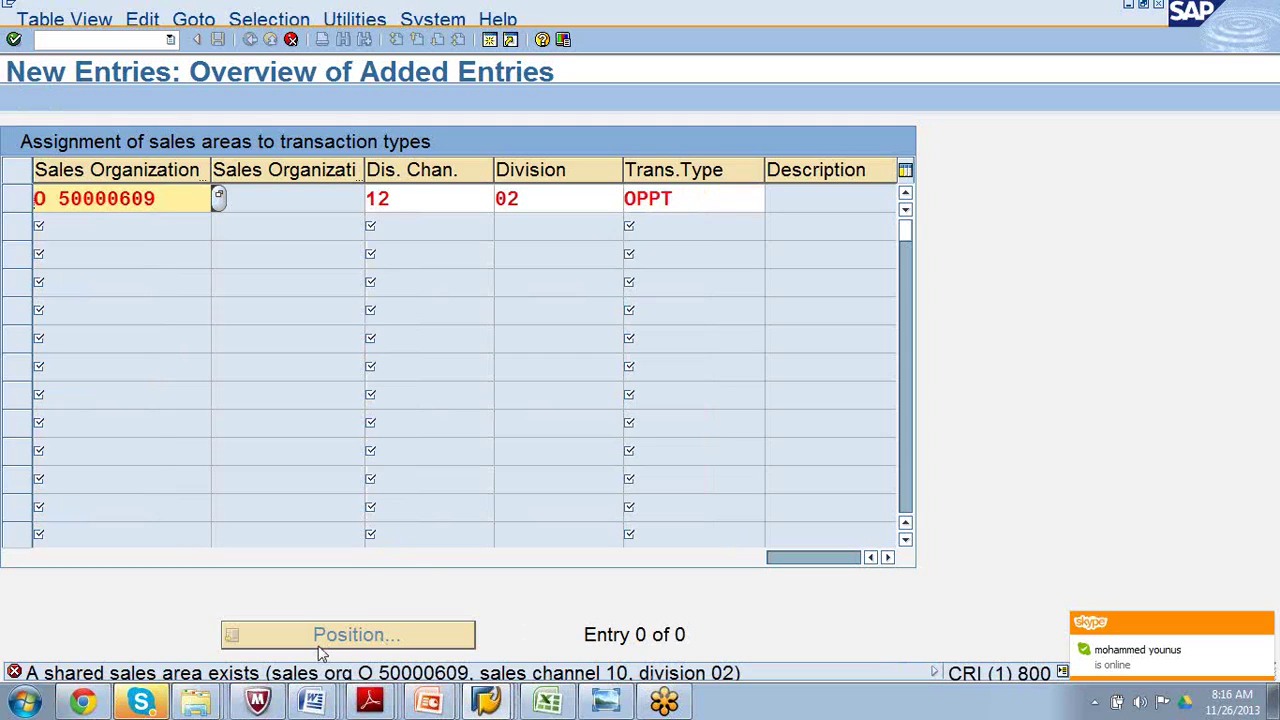
Replace the entry's distribution channel with 30 (Internet Sales) from the list of possible values and validate the row again.
{"action": "left_click", "coordinate": [455, 203]}
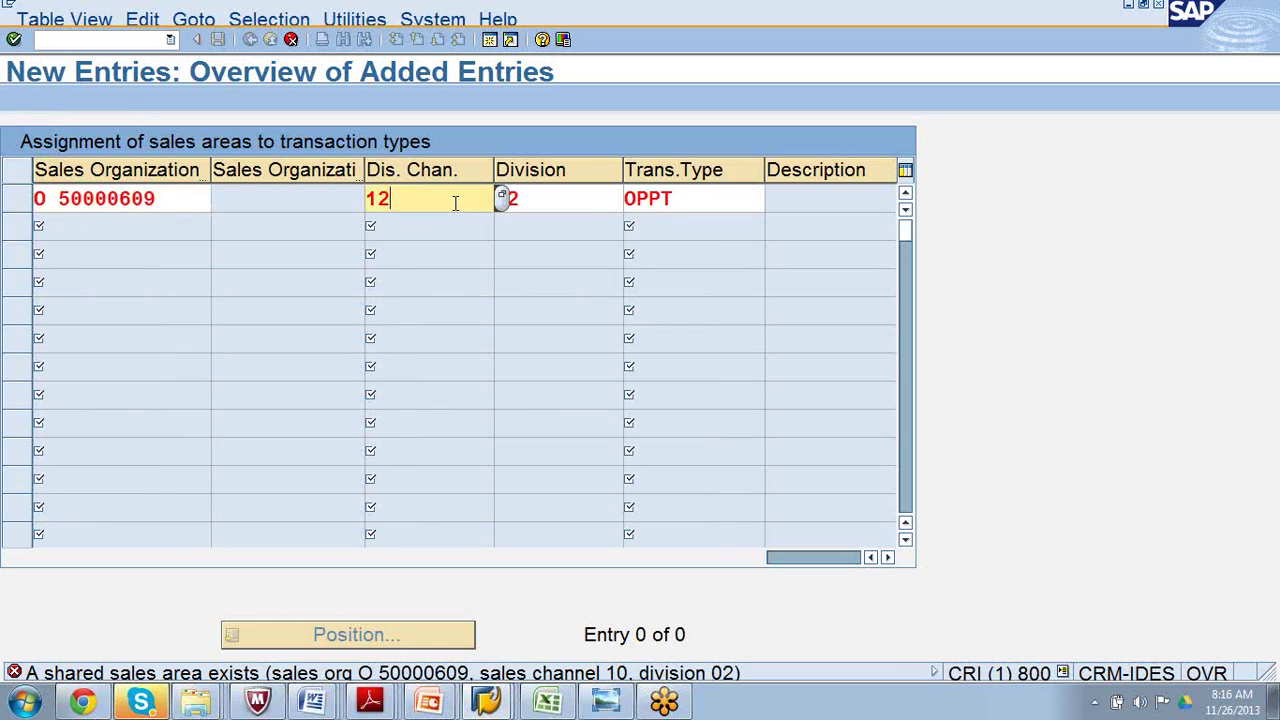
{"action": "key", "text": "BackSpace"}
{"action": "key", "text": "BackSpace"}
{"action": "key", "text": "Return"}
{"action": "key", "text": "F4"}
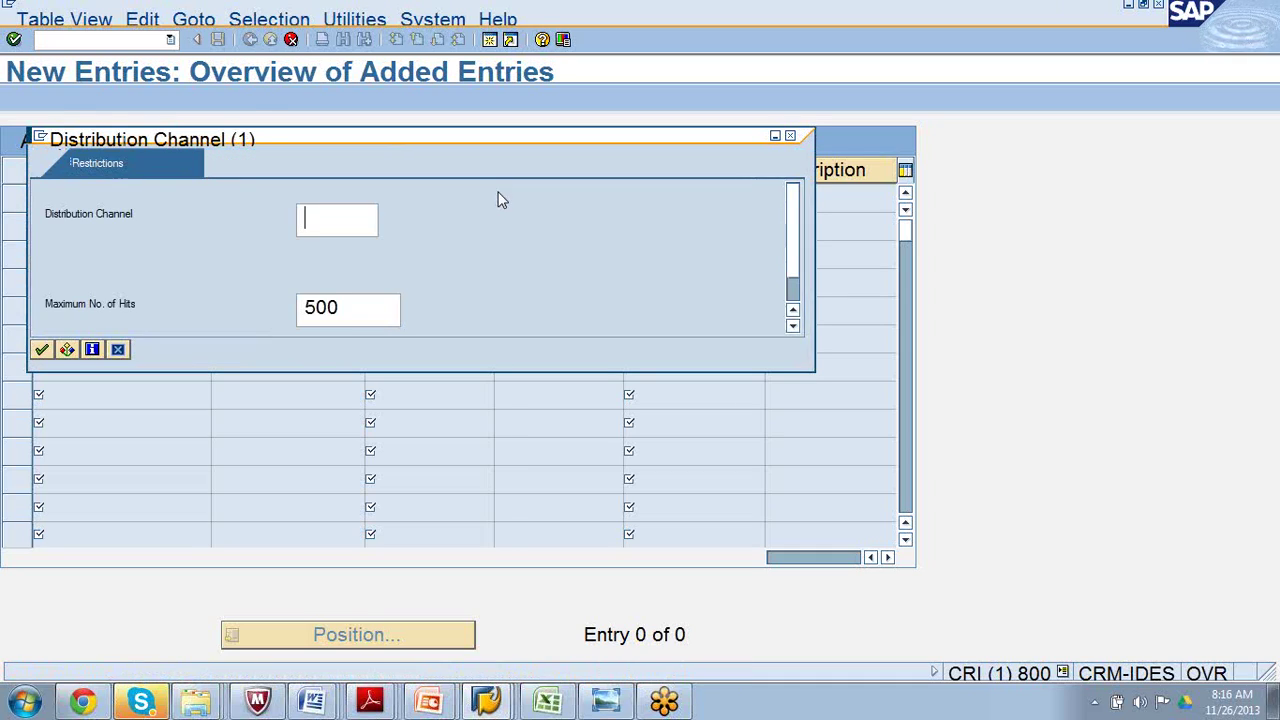
{"action": "key", "text": "Return"}
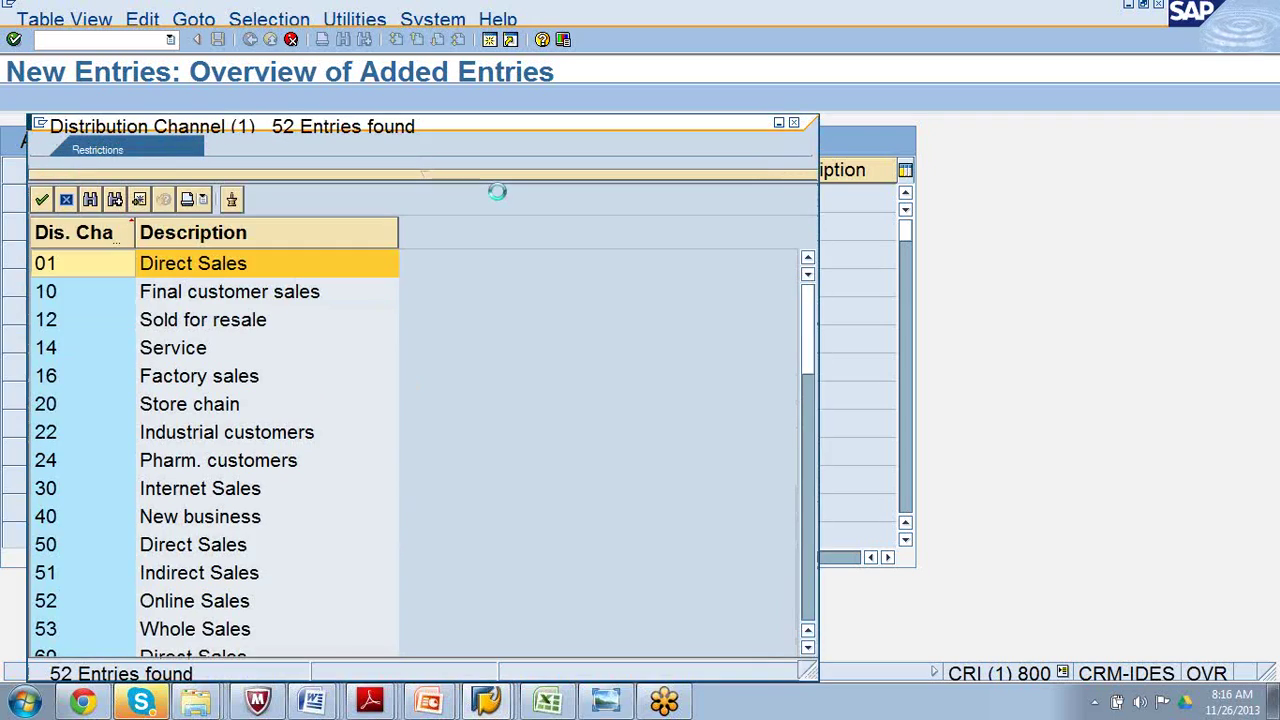
{"action": "key", "text": "Down"}
{"action": "key", "text": "Down"}
{"action": "key", "text": "Down"}
{"action": "key", "text": "Down"}
{"action": "key", "text": "Down"}
{"action": "key", "text": "Down"}
{"action": "key", "text": "Down"}
{"action": "key", "text": "Down"}
{"action": "key", "text": "Down"}
{"action": "key", "text": "Down"}
{"action": "key", "text": "Down"}
{"action": "key", "text": "Down"}
{"action": "key", "text": "Down"}
{"action": "key", "text": "Down"}
{"action": "key", "text": "Down"}
{"action": "key", "text": "Down"}
{"action": "key", "text": "Down"}
{"action": "key", "text": "Down"}
{"action": "key", "text": "Down"}
{"action": "key", "text": "Down"}
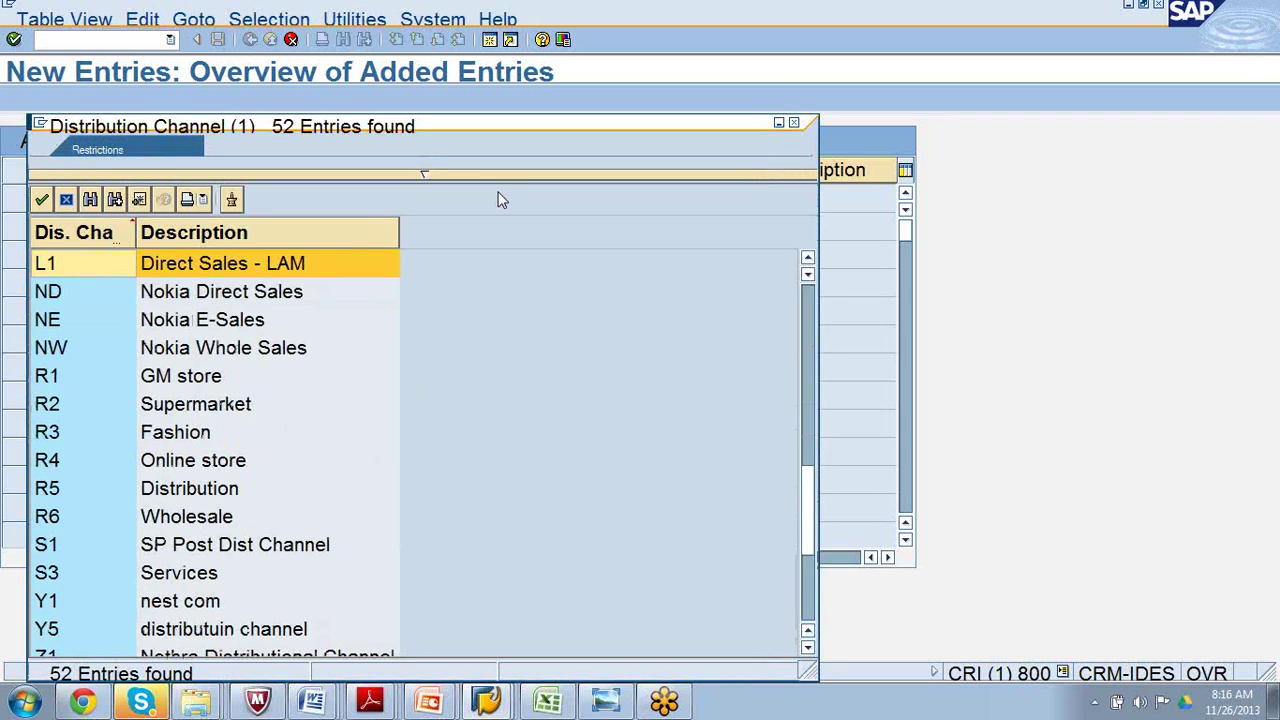
{"action": "key", "text": "Up"}
{"action": "key", "text": "Up"}
{"action": "key", "text": "Up"}
{"action": "key", "text": "Up"}
{"action": "key", "text": "Up"}
{"action": "key", "text": "Up"}
{"action": "key", "text": "Up"}
{"action": "key", "text": "Up"}
{"action": "key", "text": "Up"}
{"action": "key", "text": "Up"}
{"action": "key", "text": "Up"}
{"action": "key", "text": "Up"}
{"action": "key", "text": "Up"}
{"action": "key", "text": "Up"}
{"action": "key", "text": "Up"}
{"action": "key", "text": "Up"}
{"action": "key", "text": "Up"}
{"action": "key", "text": "Up"}
{"action": "key", "text": "Up"}
{"action": "key", "text": "Up"}
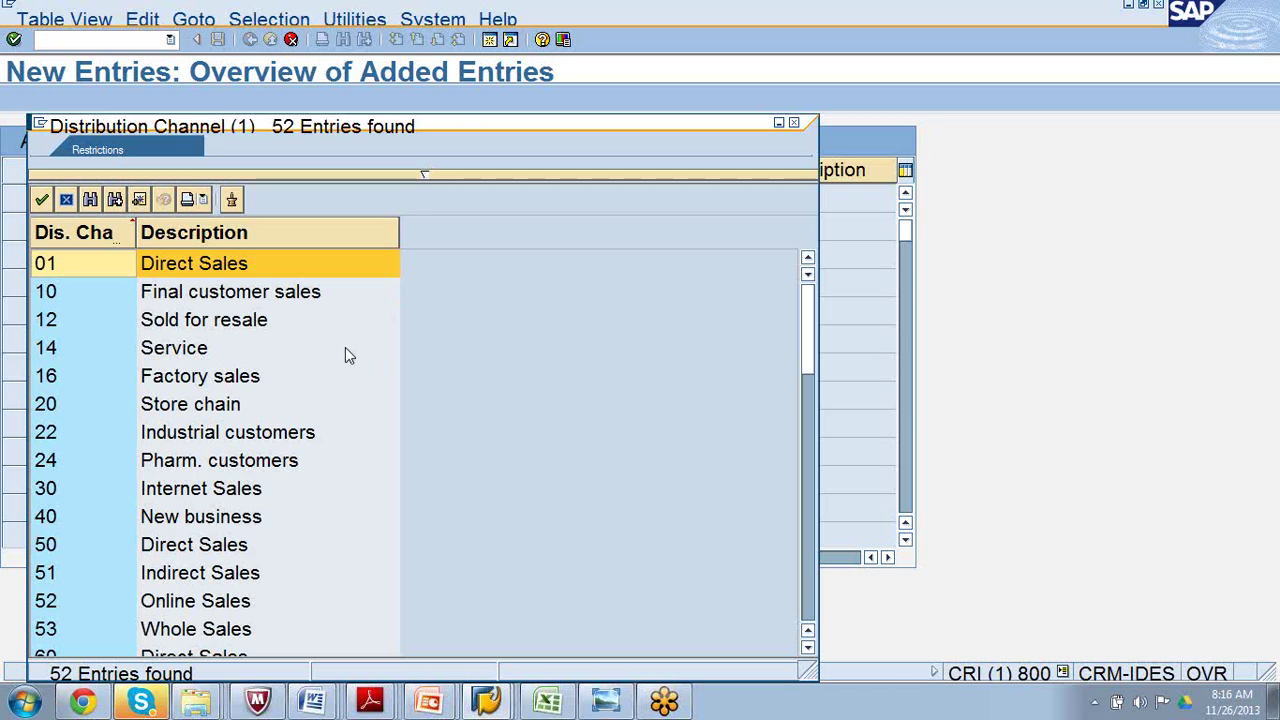
{"action": "left_click", "coordinate": [258, 488]}
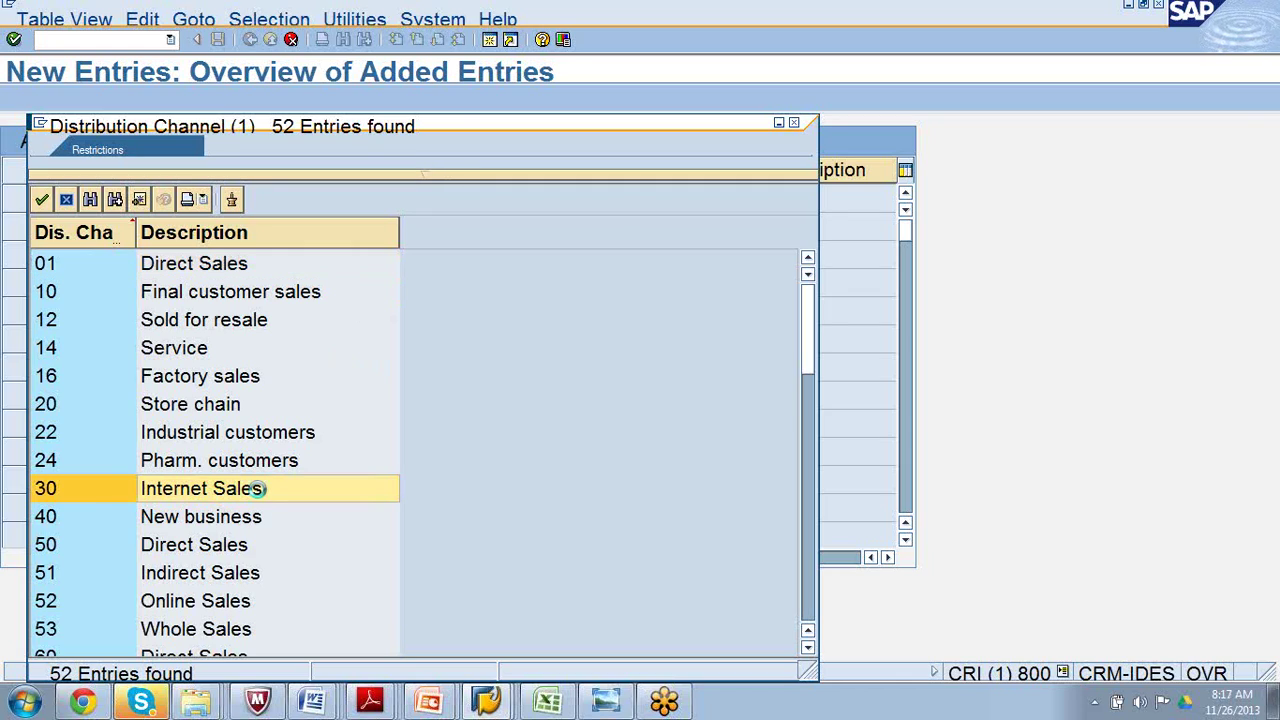
{"action": "left_click", "coordinate": [258, 488]}
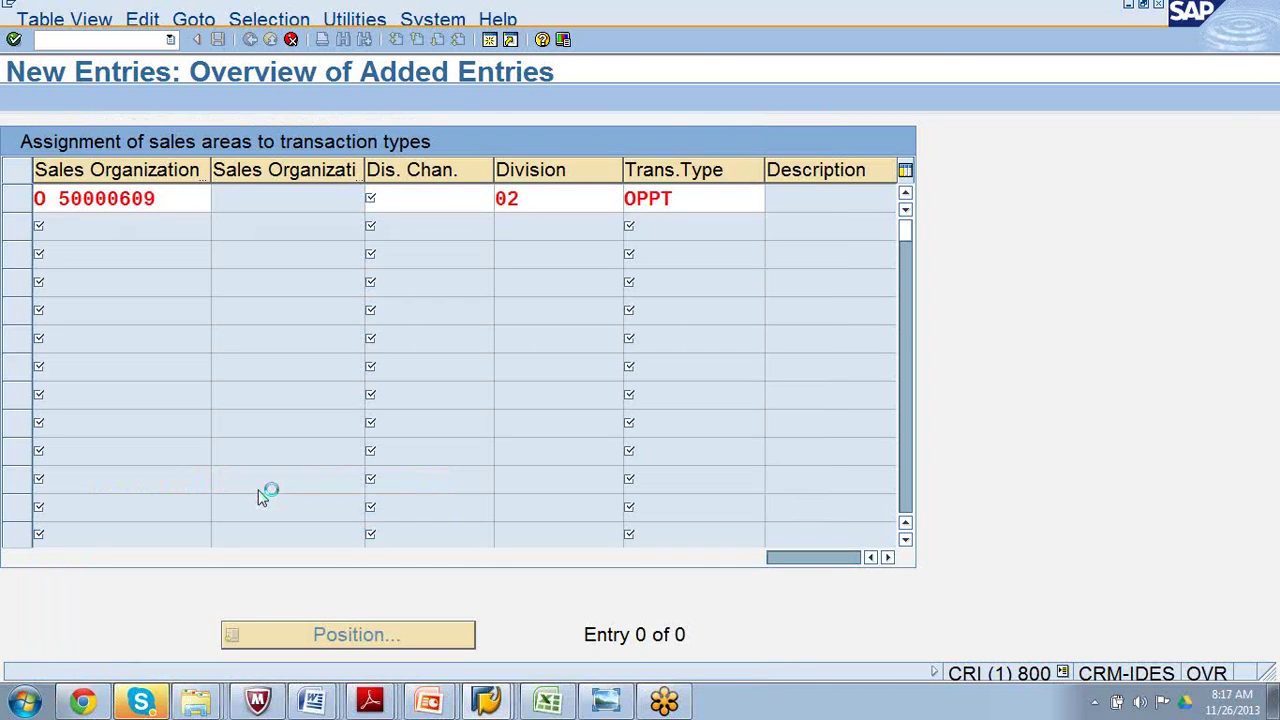
{"action": "key", "text": "Return"}
{"action": "left_click", "coordinate": [484, 199]}
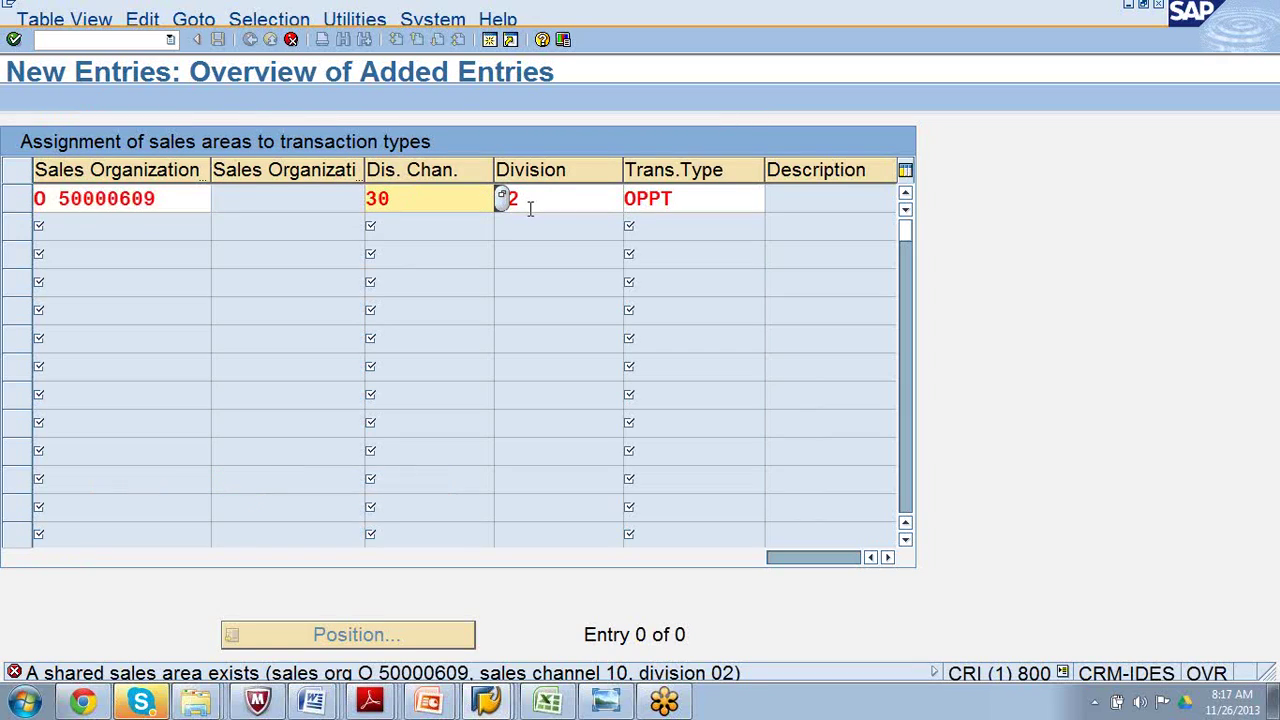
{"action": "key", "text": "Return"}
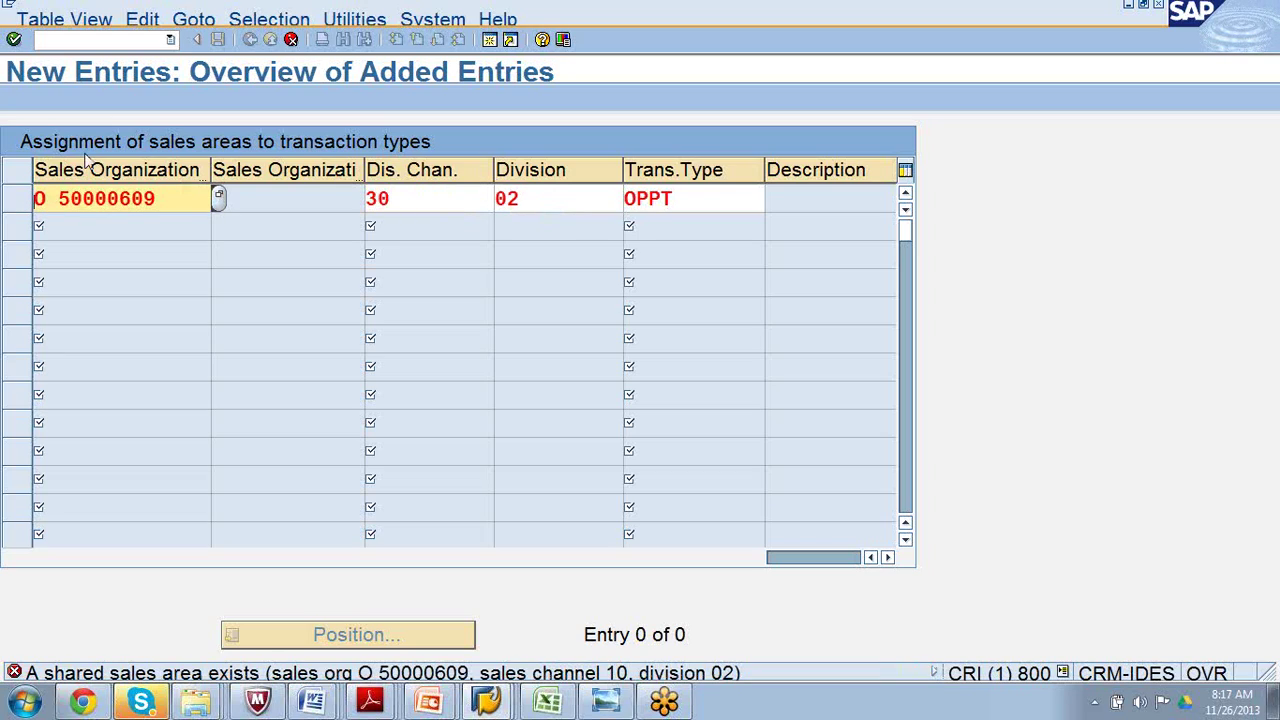
Replace the entry's sales organization with O 50017738 (IDES Telecom) from the list of possible values.
{"action": "key", "text": "BackSpace"}
{"action": "key", "text": "BackSpace"}
{"action": "key", "text": "BackSpace"}
{"action": "key", "text": "BackSpace"}
{"action": "key", "text": "BackSpace"}
{"action": "key", "text": "BackSpace"}
{"action": "key", "text": "BackSpace"}
{"action": "key", "text": "BackSpace"}
{"action": "key", "text": "BackSpace"}
{"action": "key", "text": "BackSpace"}
{"action": "left_click", "coordinate": [219, 198]}
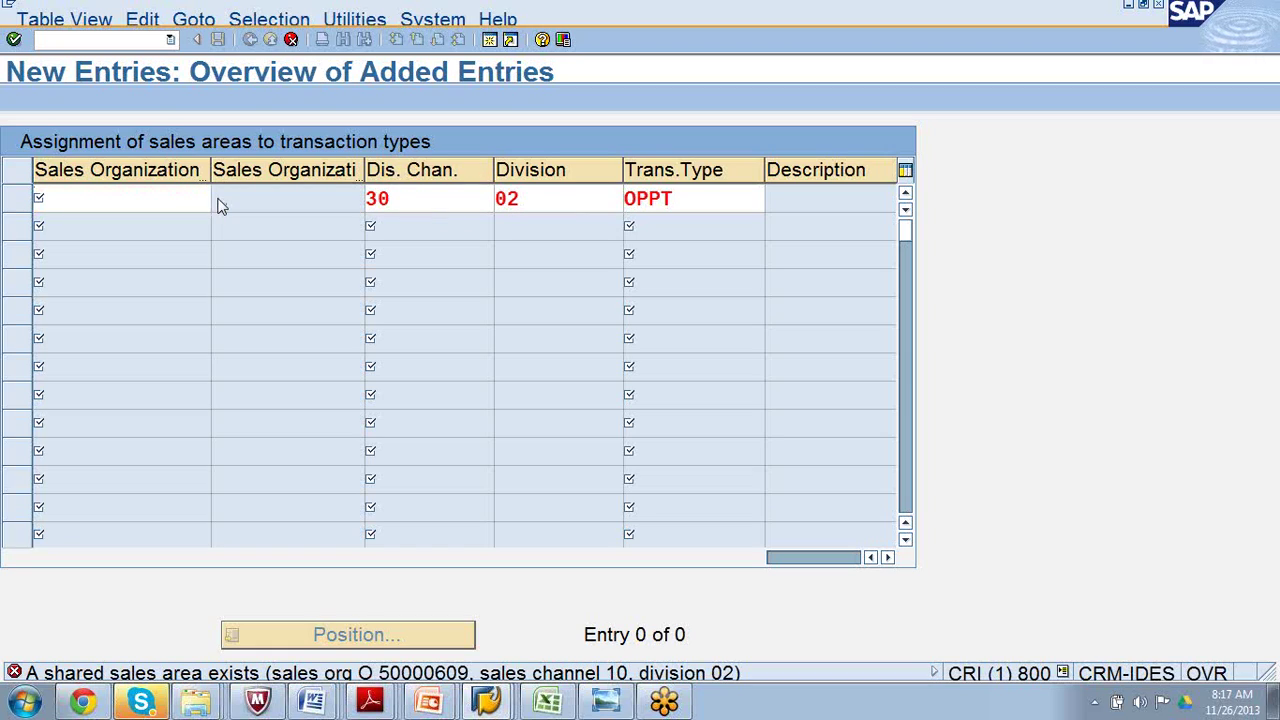
{"action": "key", "text": "Page_Down"}
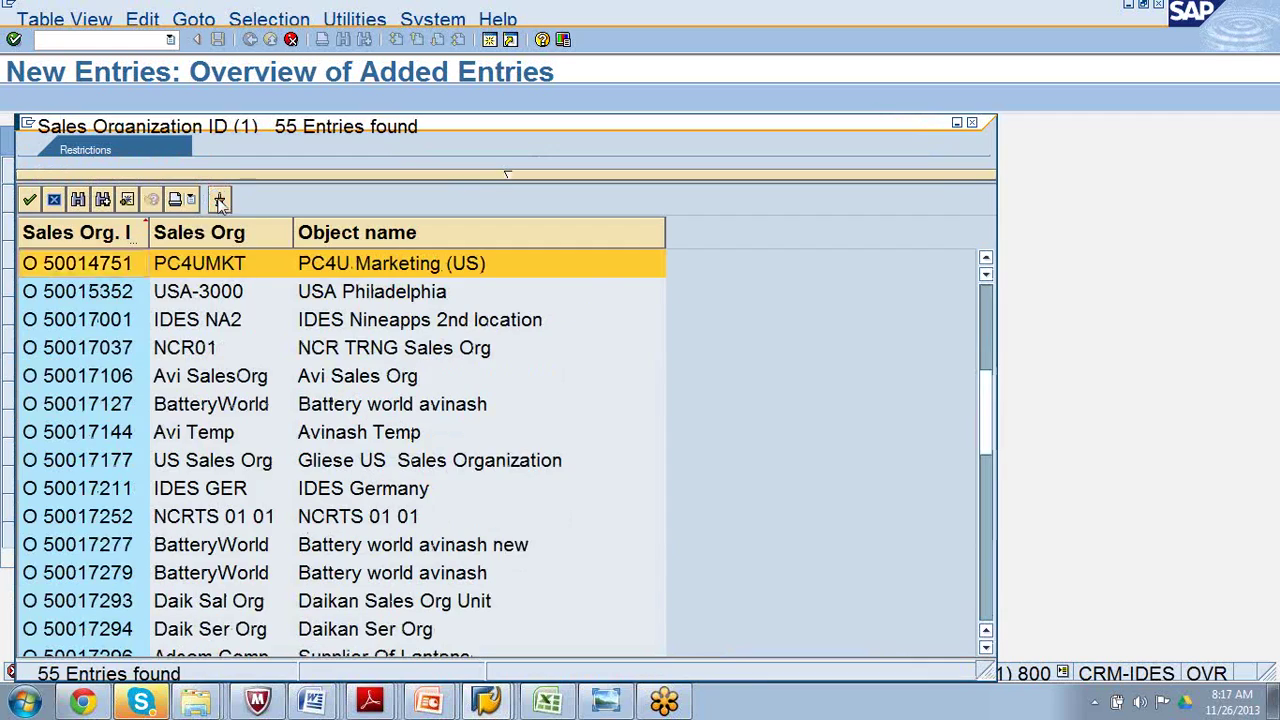
{"action": "key", "text": "Page_Down"}
{"action": "key", "text": "Page_Down"}
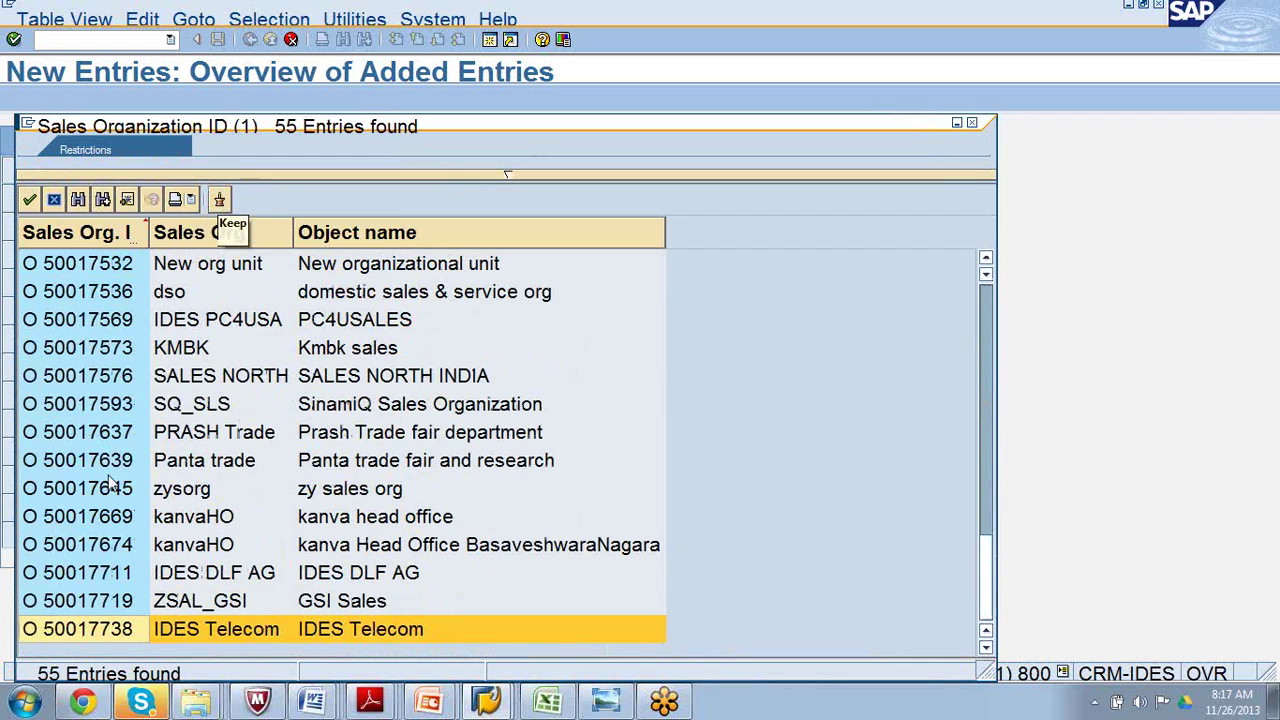
{"action": "left_click", "coordinate": [116, 630]}
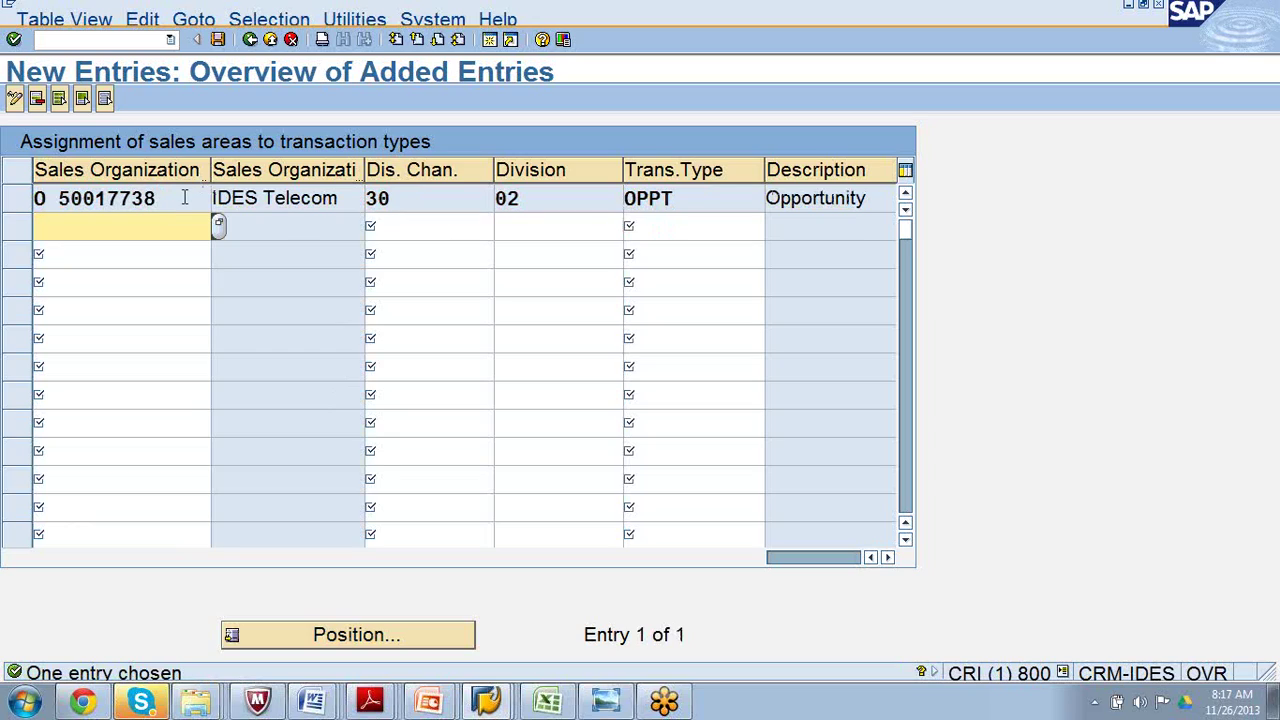
Save the new sales area assignment under customizing request CRIK900333 and return to the implementation guide.
{"action": "left_click", "coordinate": [423, 193]}
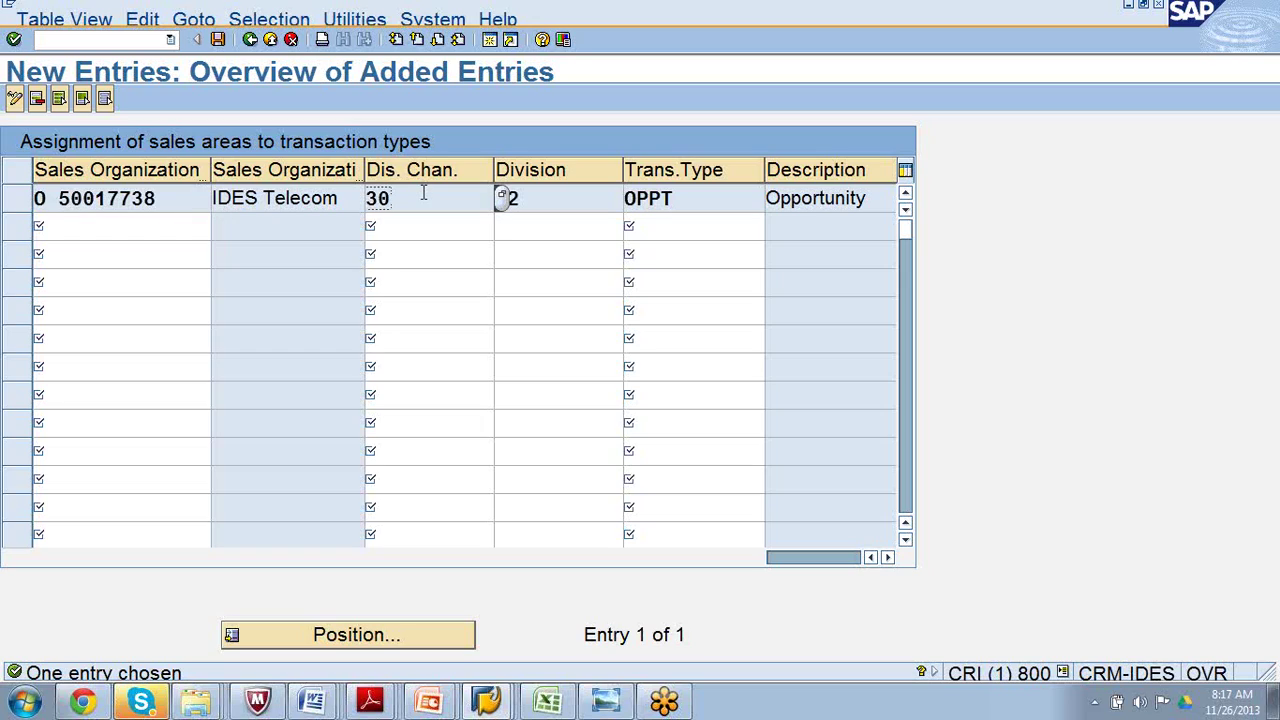
{"action": "key", "text": "Tab"}
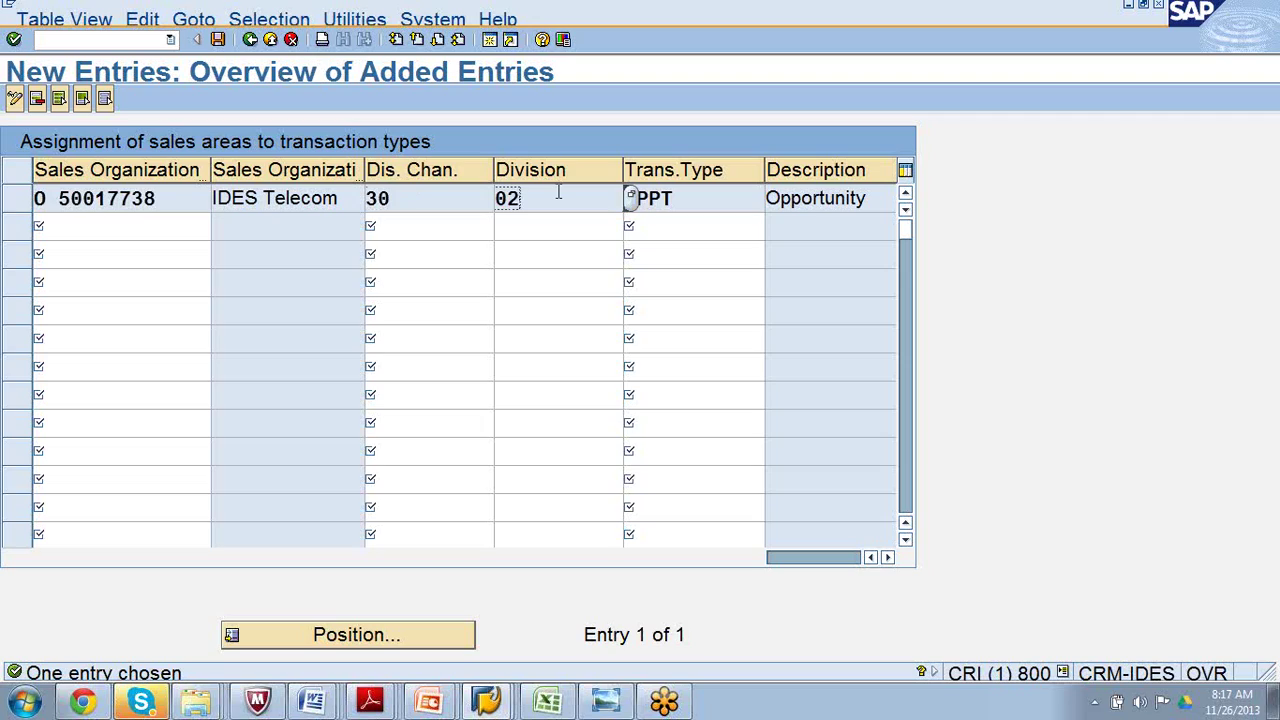
{"action": "key", "text": "Tab"}
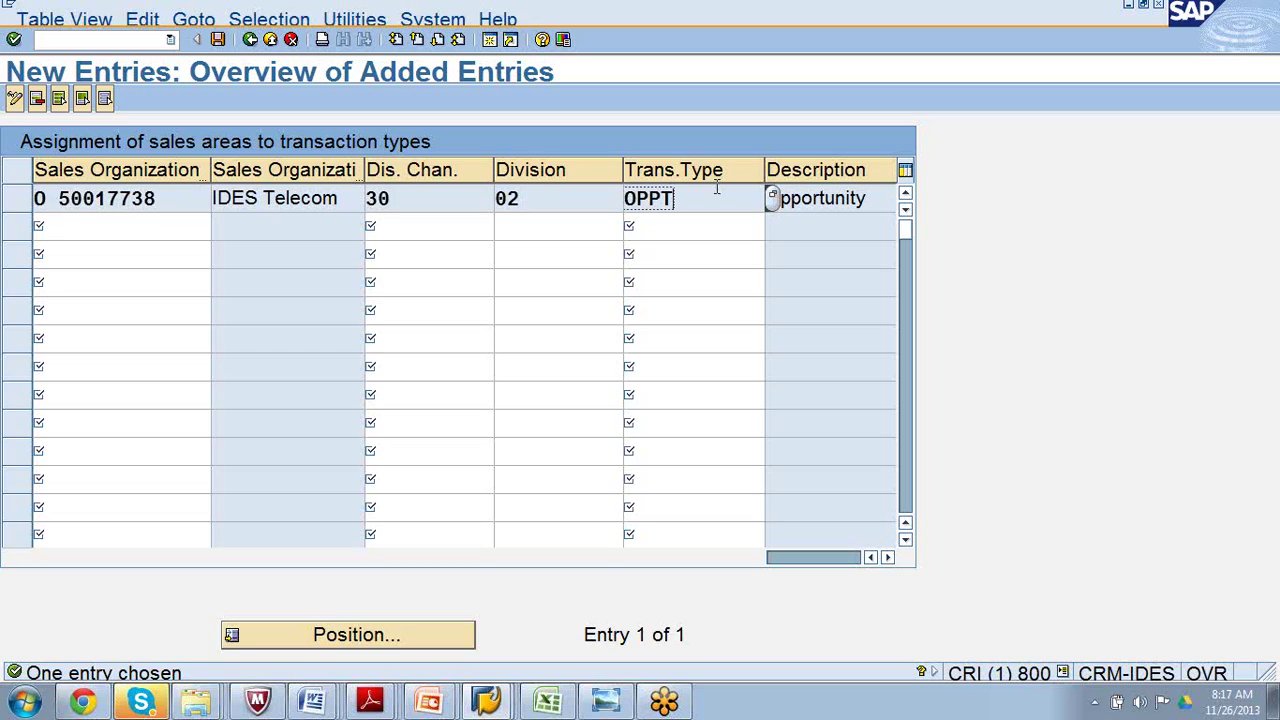
{"action": "left_click", "coordinate": [217, 40]}
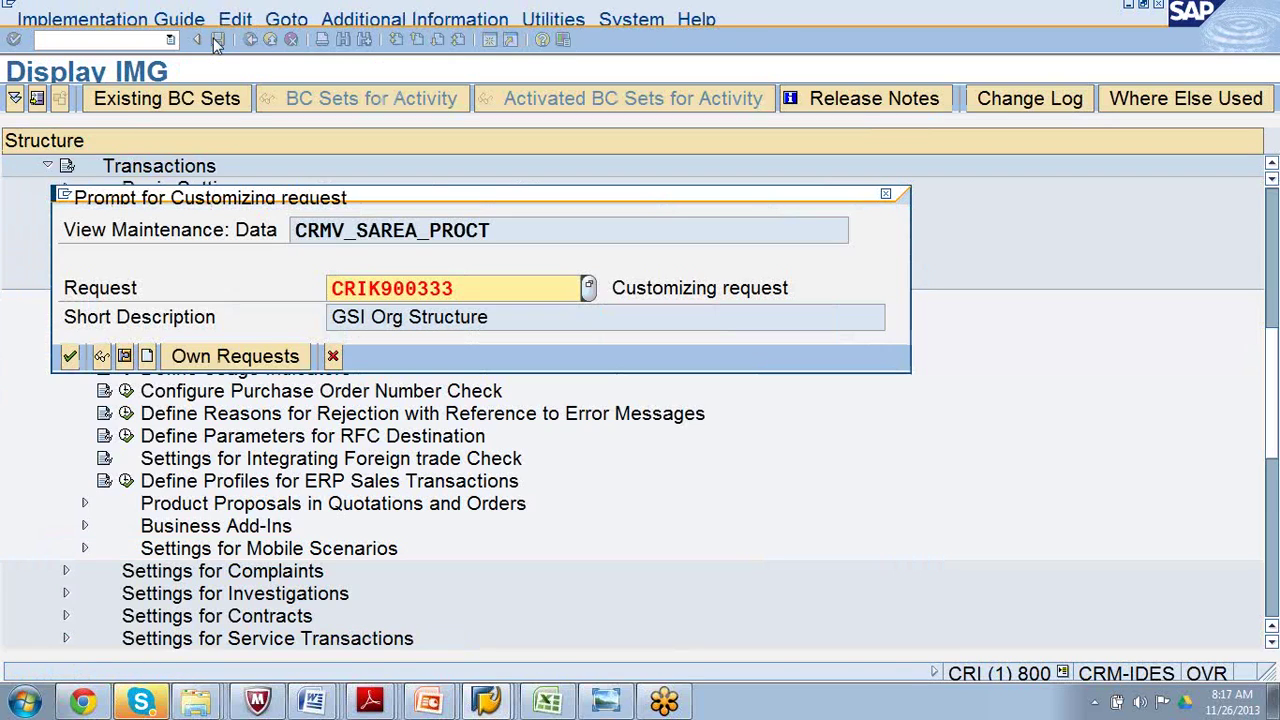
{"action": "left_click", "coordinate": [70, 357]}
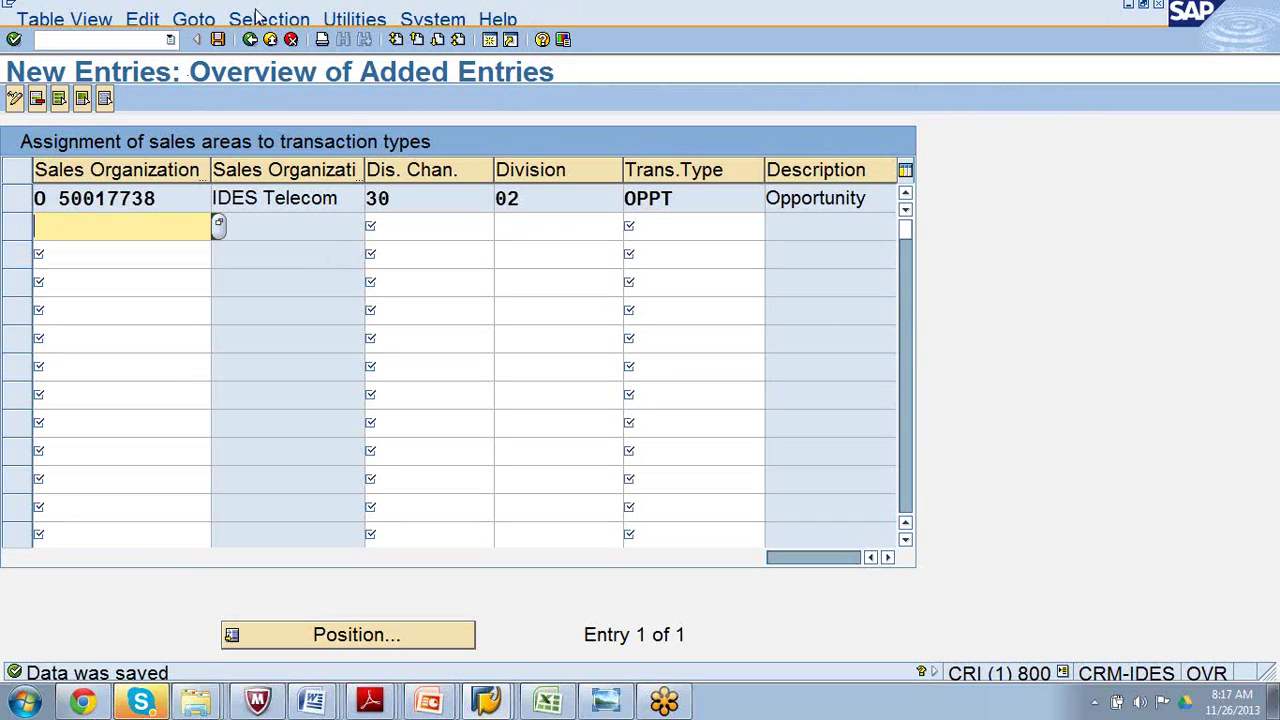
{"action": "left_click", "coordinate": [250, 40]}
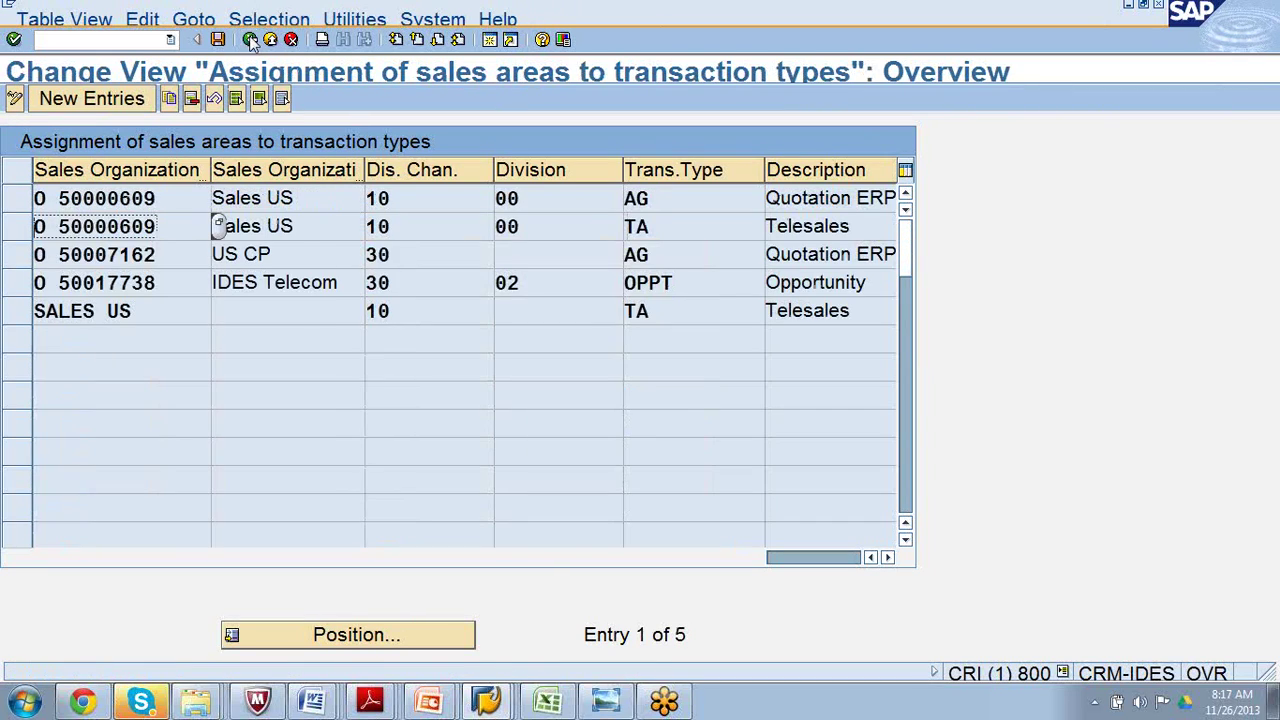
{"action": "left_click", "coordinate": [250, 40]}
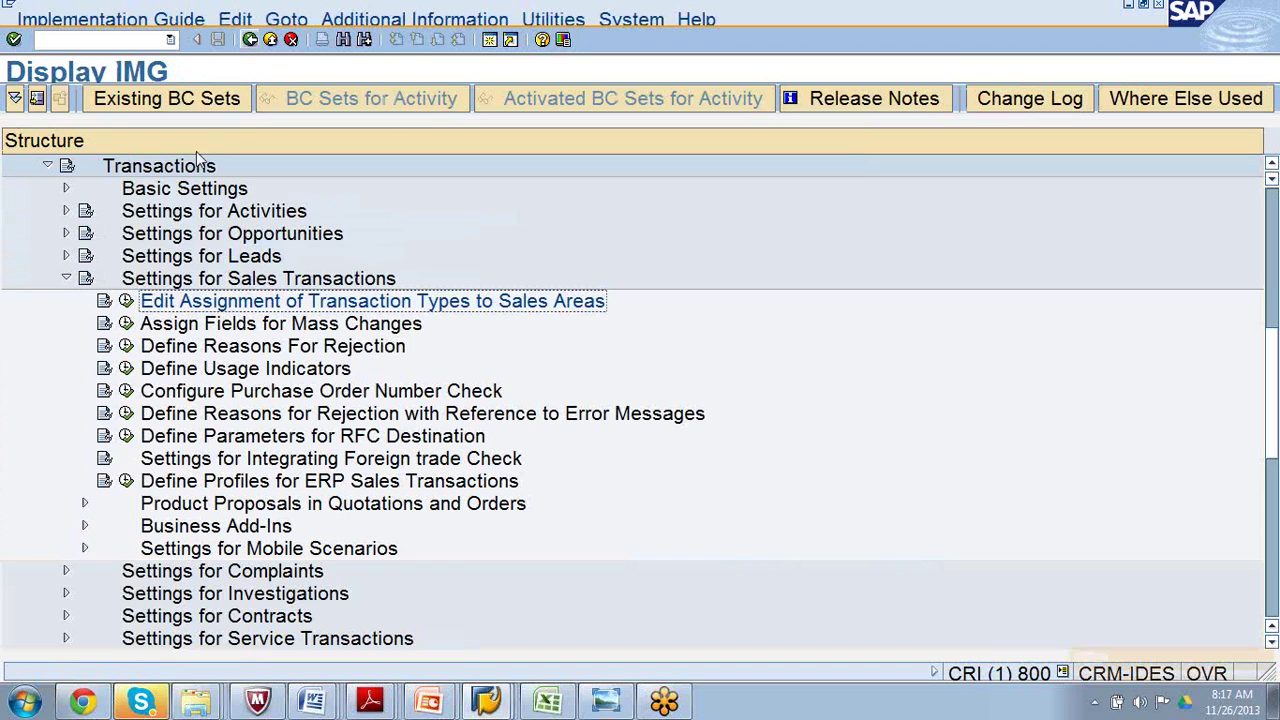
Read the documentation of Edit Assignment of Transaction Types to Sales Areas, highlighting the requirement on mapped sales document types, and close it.
{"action": "left_click", "coordinate": [104, 301]}
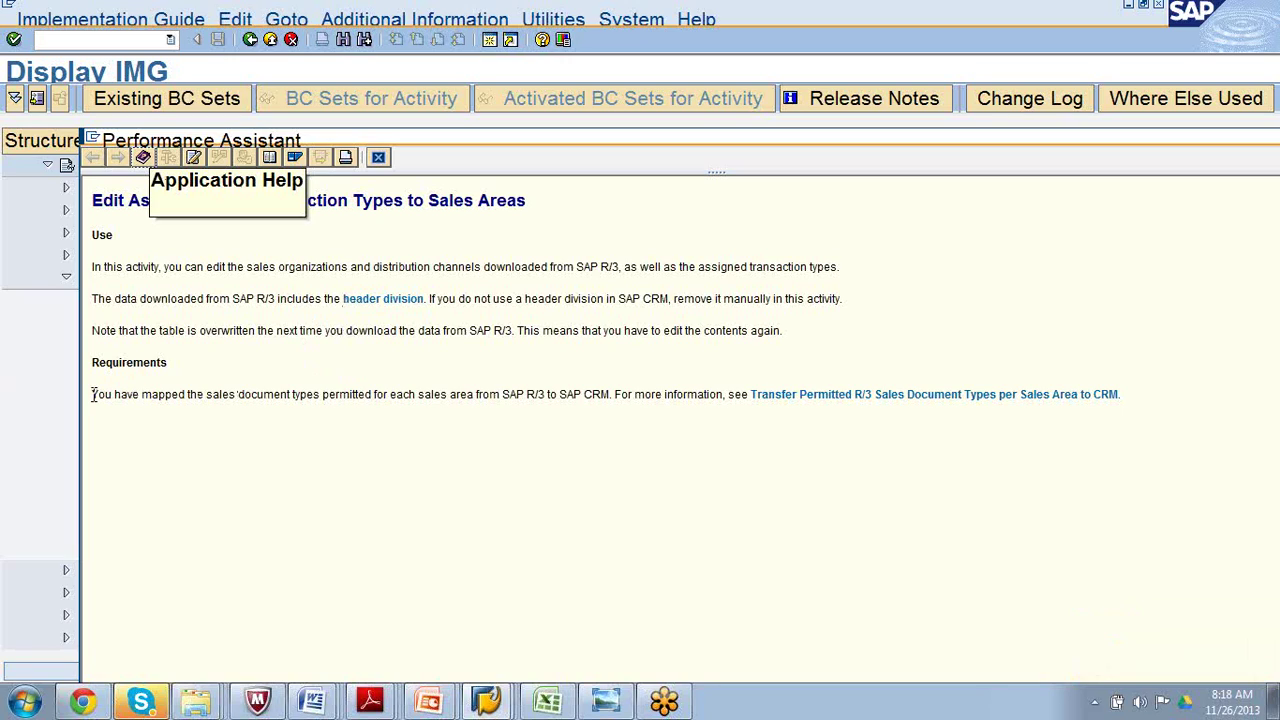
{"action": "left_click_drag", "start_coordinate": [92, 394], "coordinate": [613, 402]}
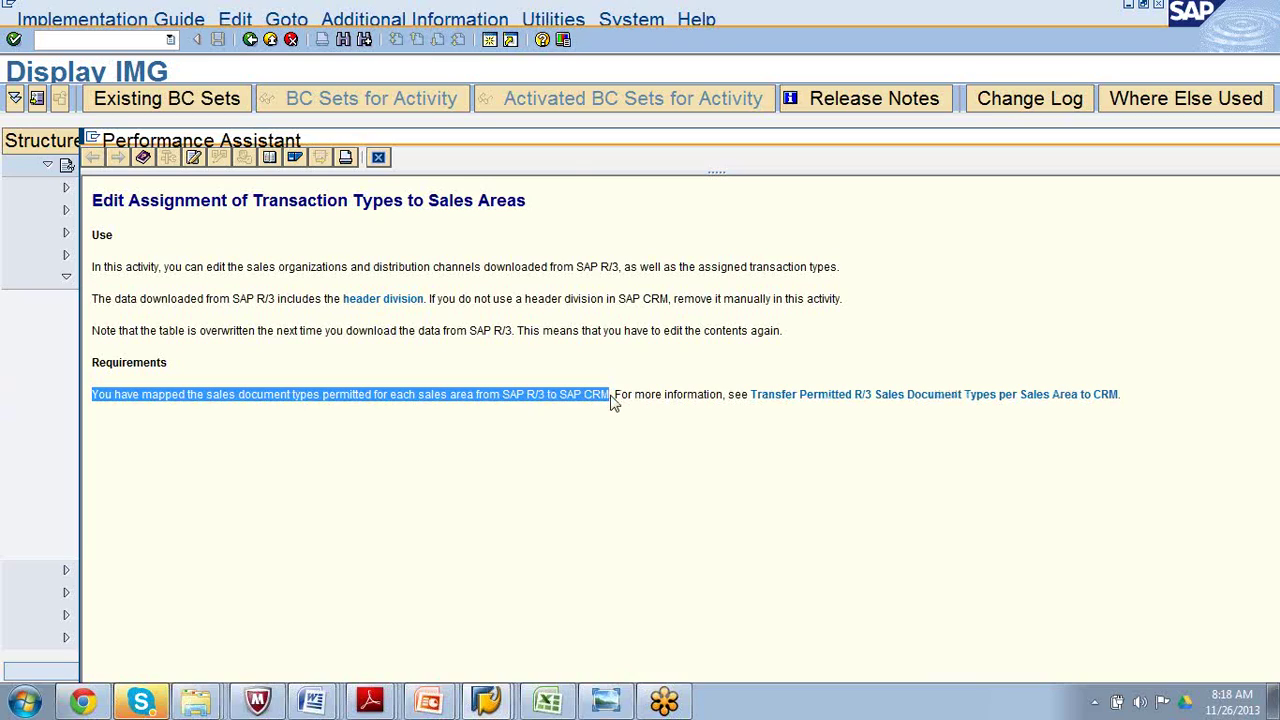
{"action": "left_click", "coordinate": [378, 159]}
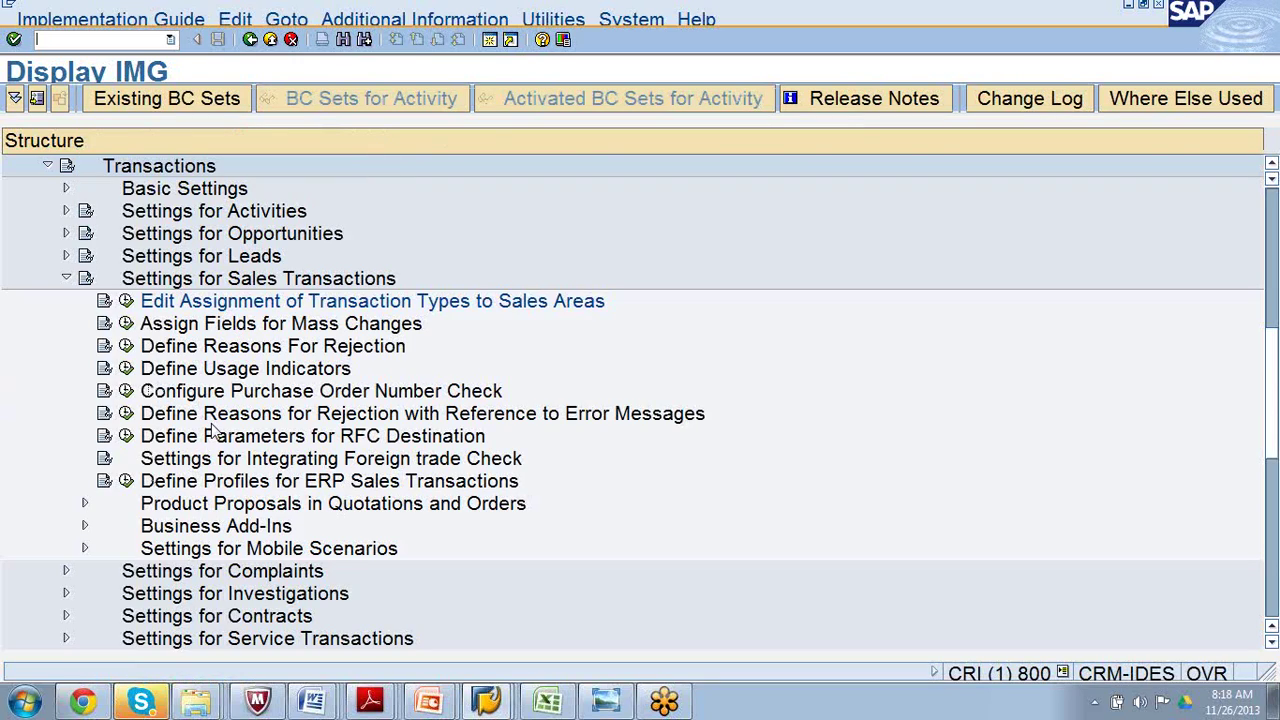
Read the documentation of Define Reasons For Rejection, highlighting the phrase on possible cancellation reason codes, and close it.
{"action": "left_click", "coordinate": [104, 346]}
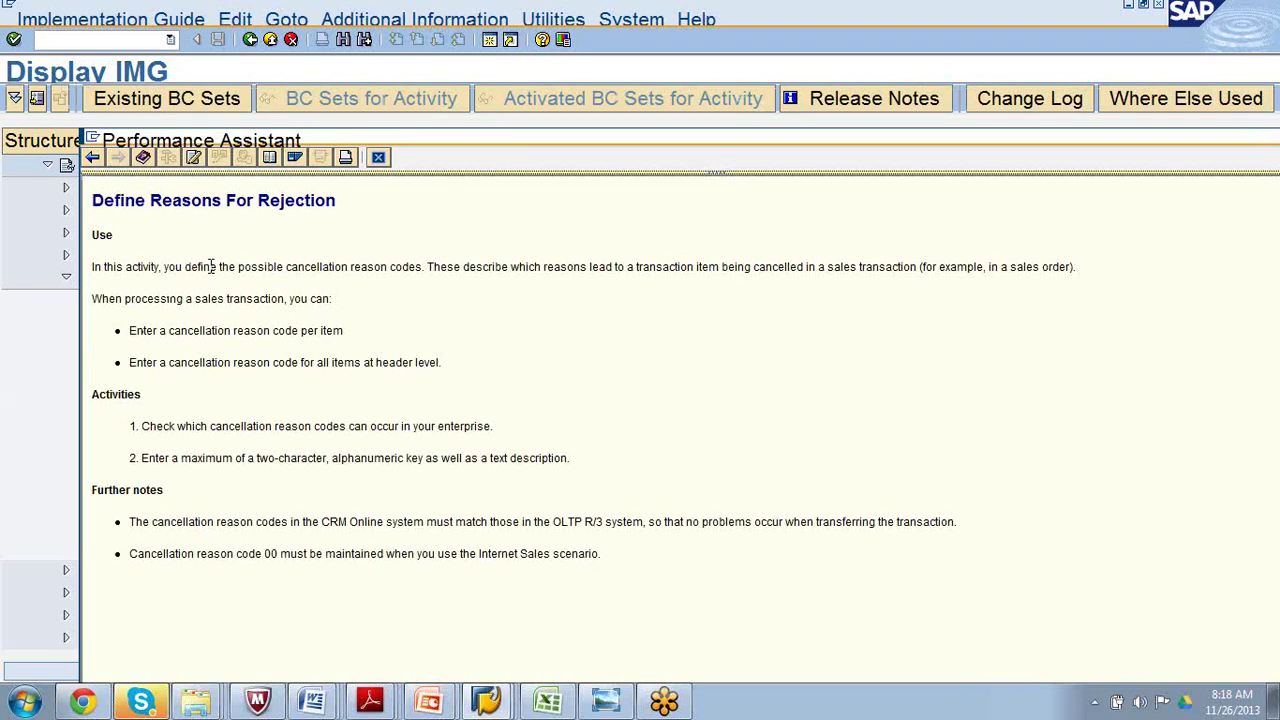
{"action": "left_click_drag", "start_coordinate": [424, 266], "coordinate": [212, 266]}
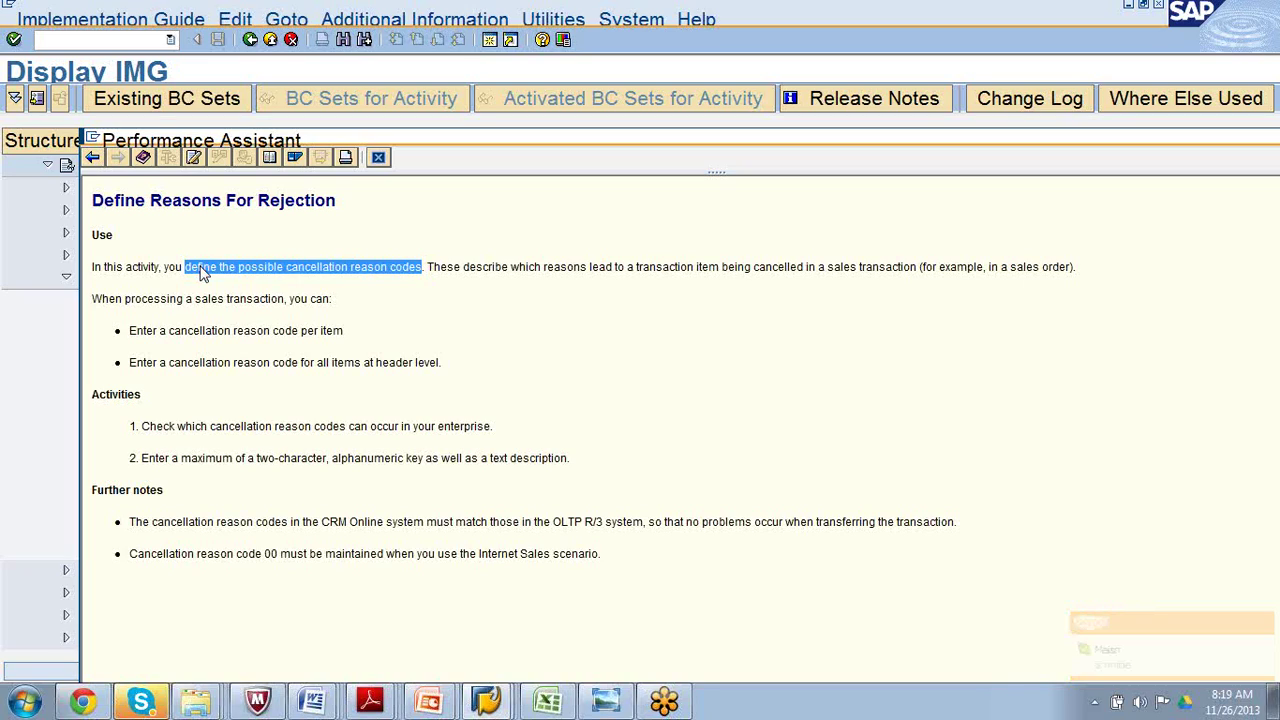
{"action": "left_click", "coordinate": [377, 157]}
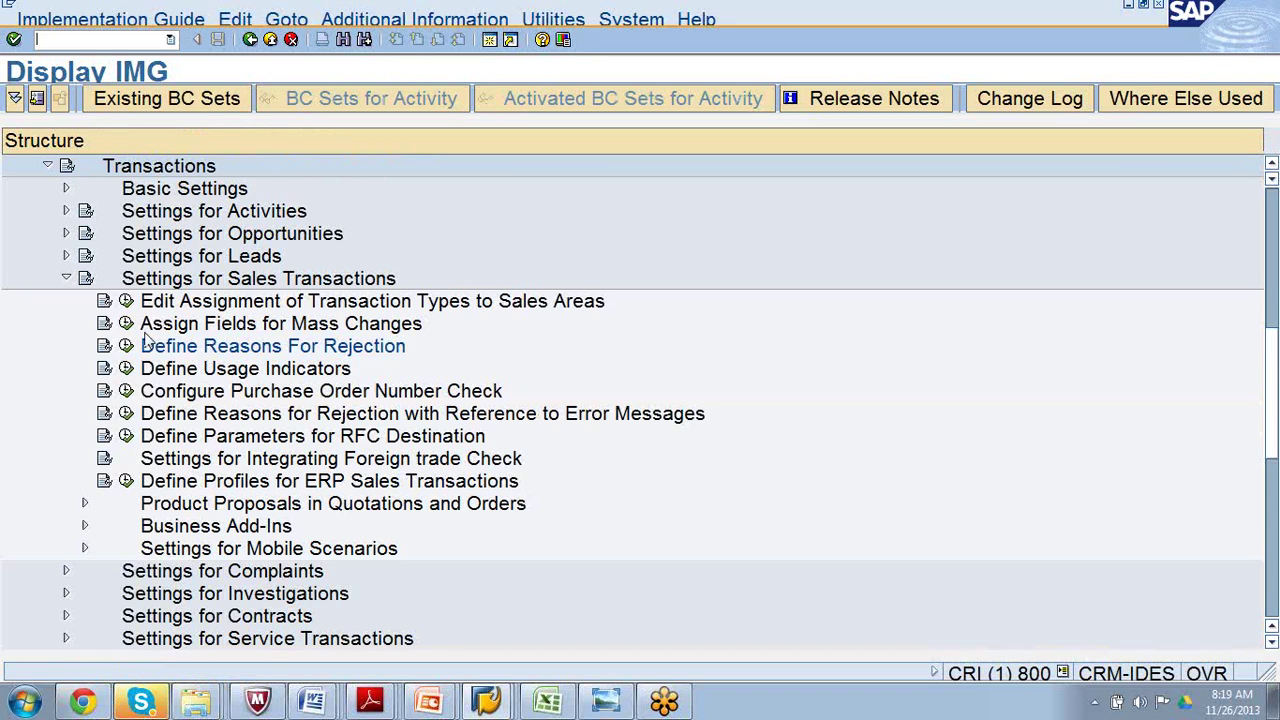
Open the Define Reasons For Rejection activity and select the entries 01 Price is too high and 02 Poor quality.
{"action": "left_click", "coordinate": [126, 346]}
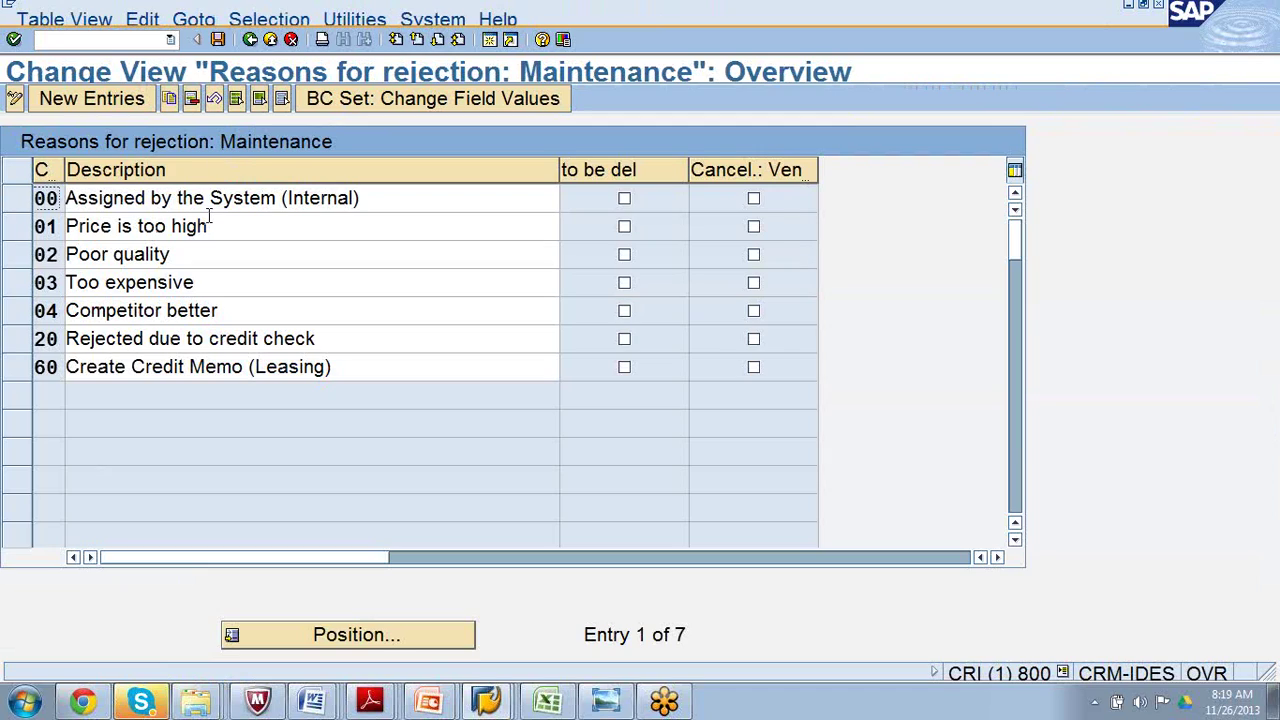
{"action": "left_click", "coordinate": [14, 228]}
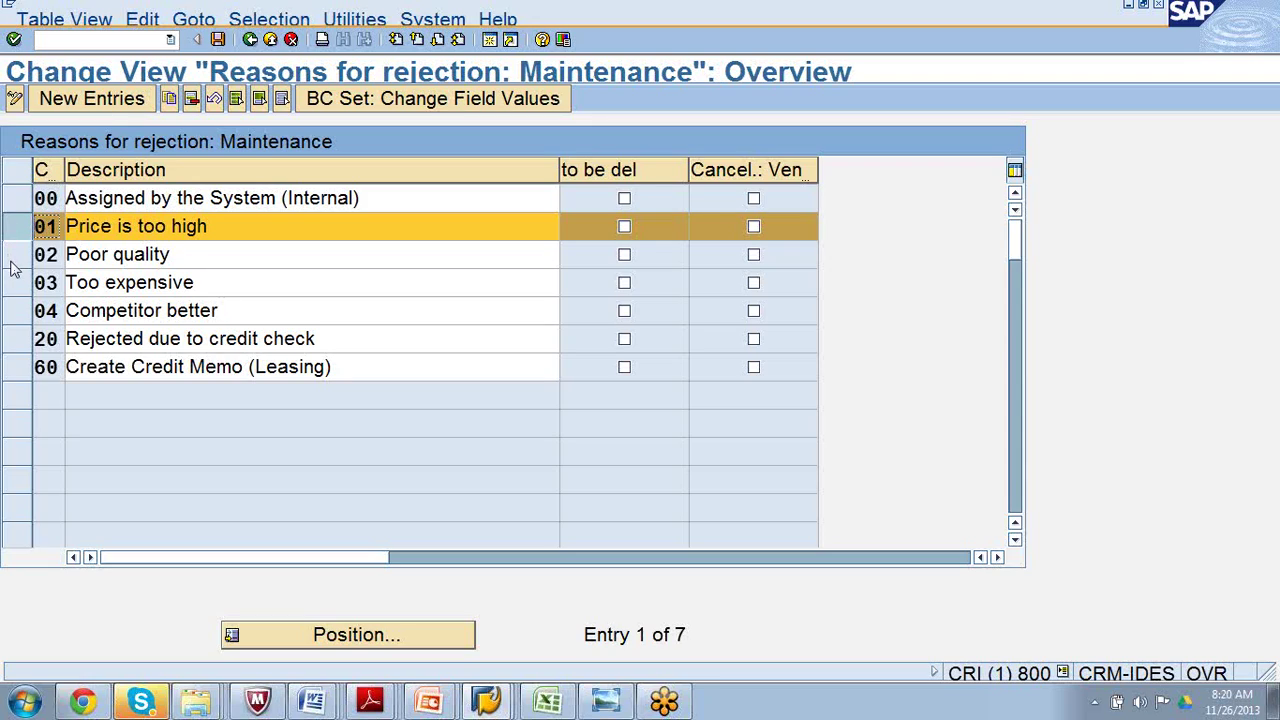
{"action": "left_click", "coordinate": [14, 262]}
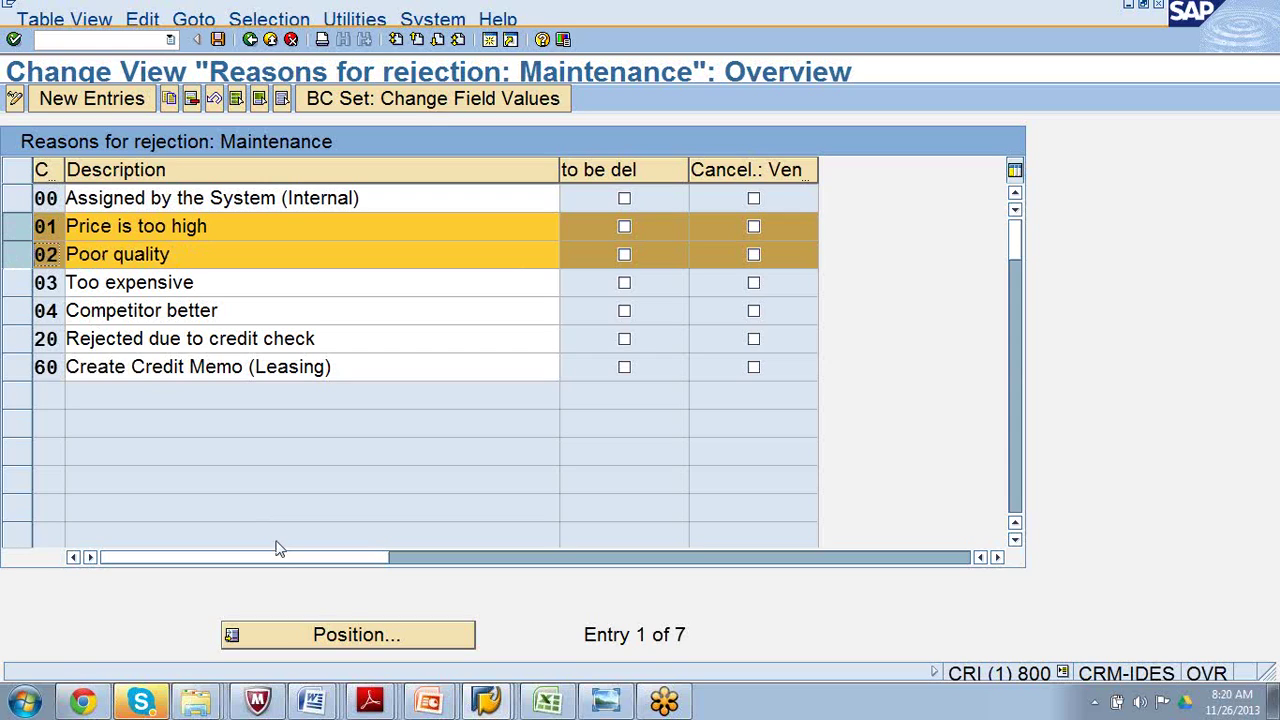
Switch to the New Headquarter opportunity session and examine the available values for Reason in its Sales Cycle section.
{"action": "left_click", "coordinate": [490, 703]}
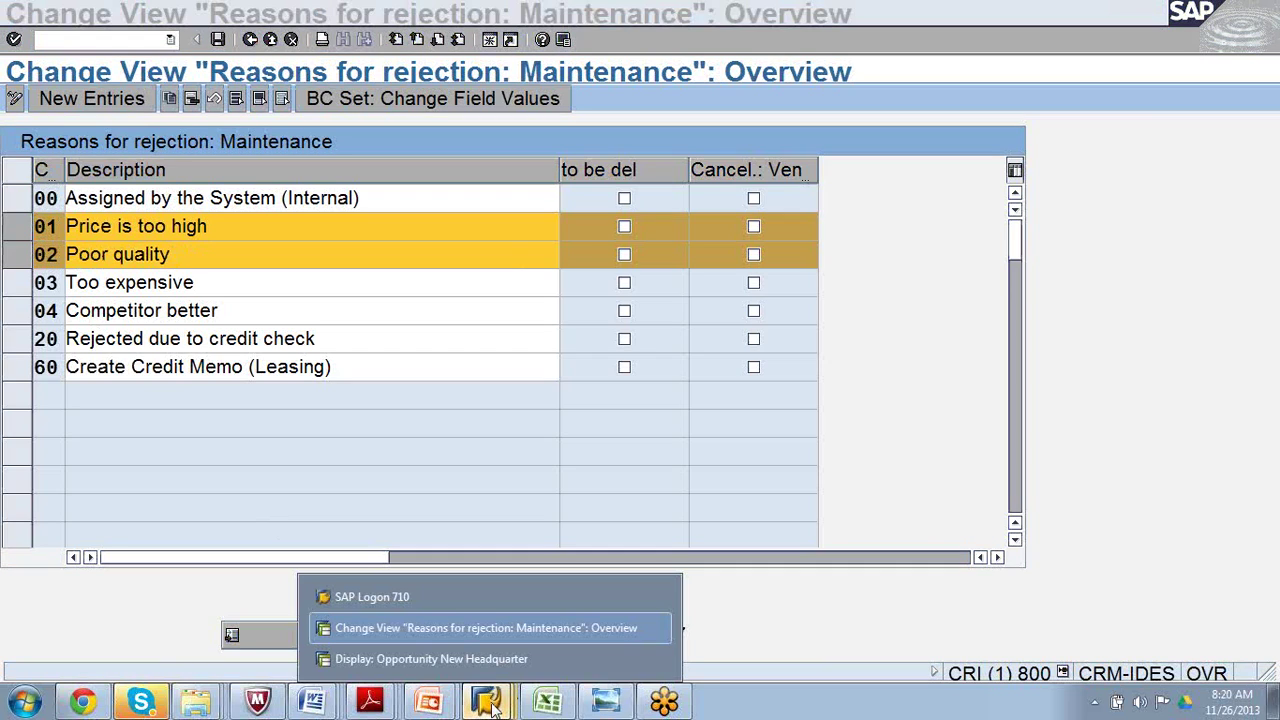
{"action": "left_click", "coordinate": [471, 660]}
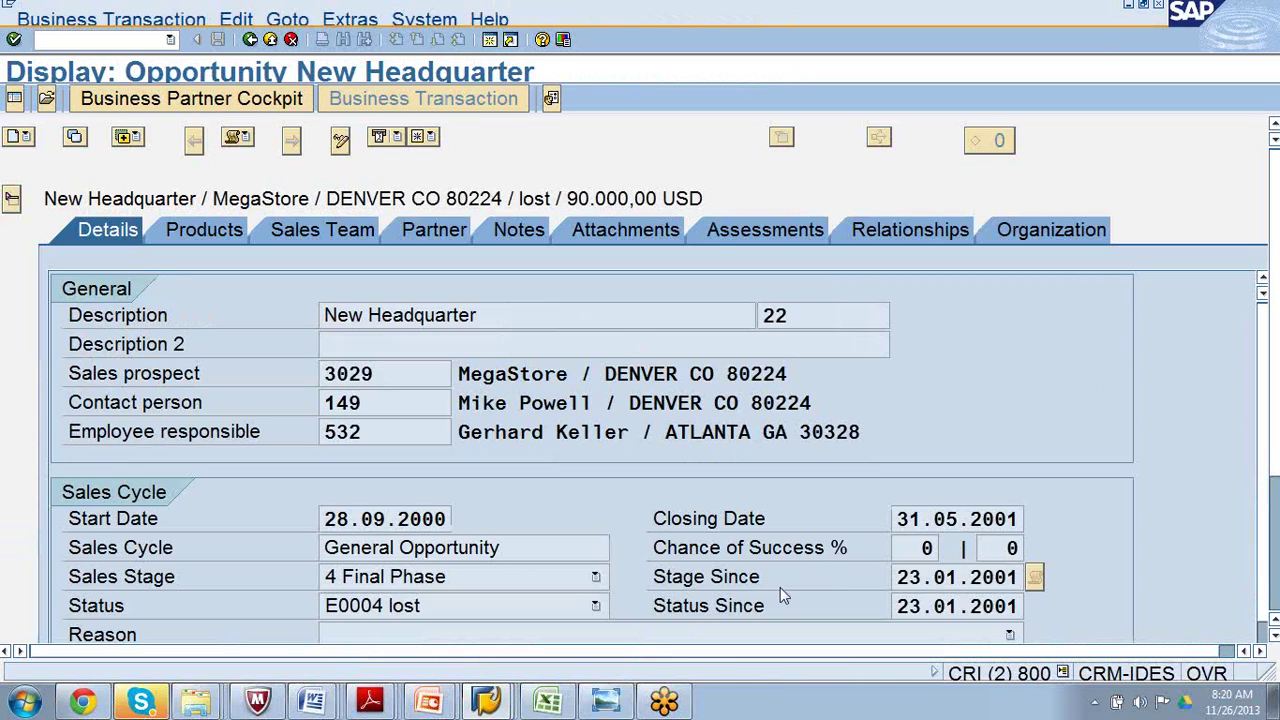
{"action": "scroll", "coordinate": [958, 541], "scroll_direction": "down", "scroll_amount": 1}
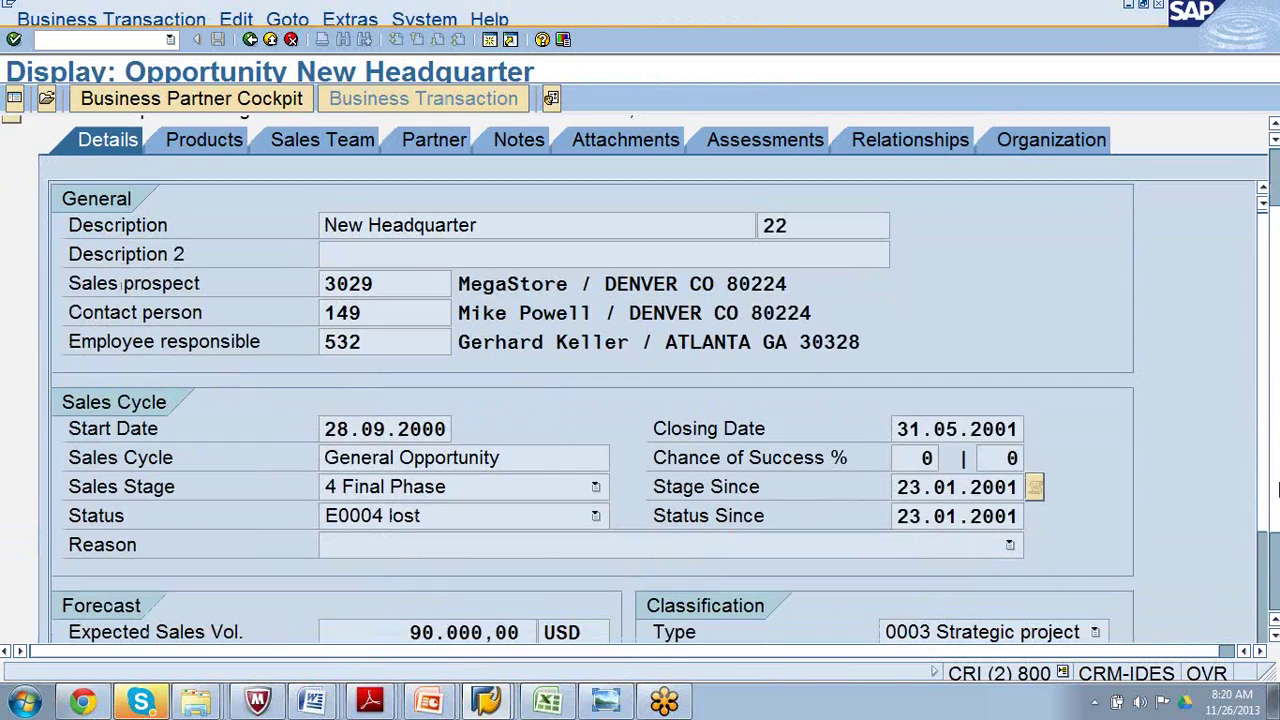
{"action": "left_click", "coordinate": [1010, 547]}
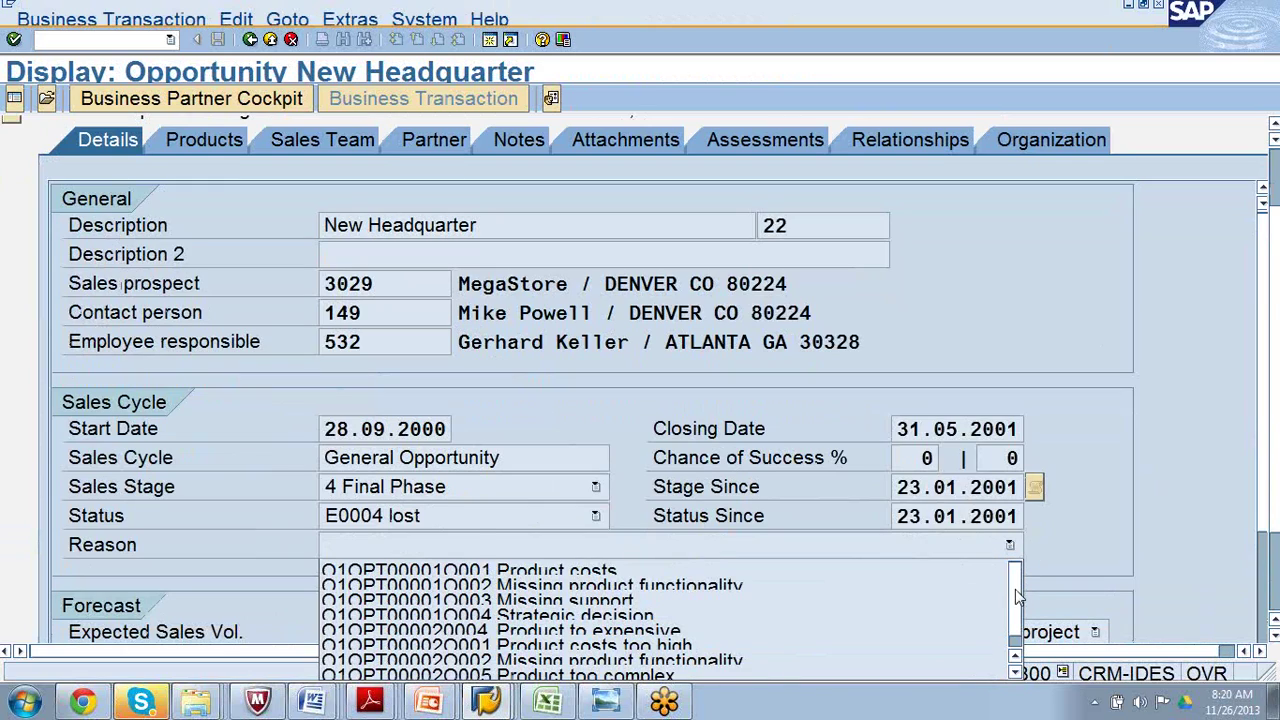
{"action": "scroll", "coordinate": [1015, 597], "scroll_direction": "down", "scroll_amount": 1}
{"action": "scroll", "coordinate": [1016, 567], "scroll_direction": "up", "scroll_amount": 1}
{"action": "scroll", "coordinate": [1263, 500], "scroll_direction": "down", "scroll_amount": 3}
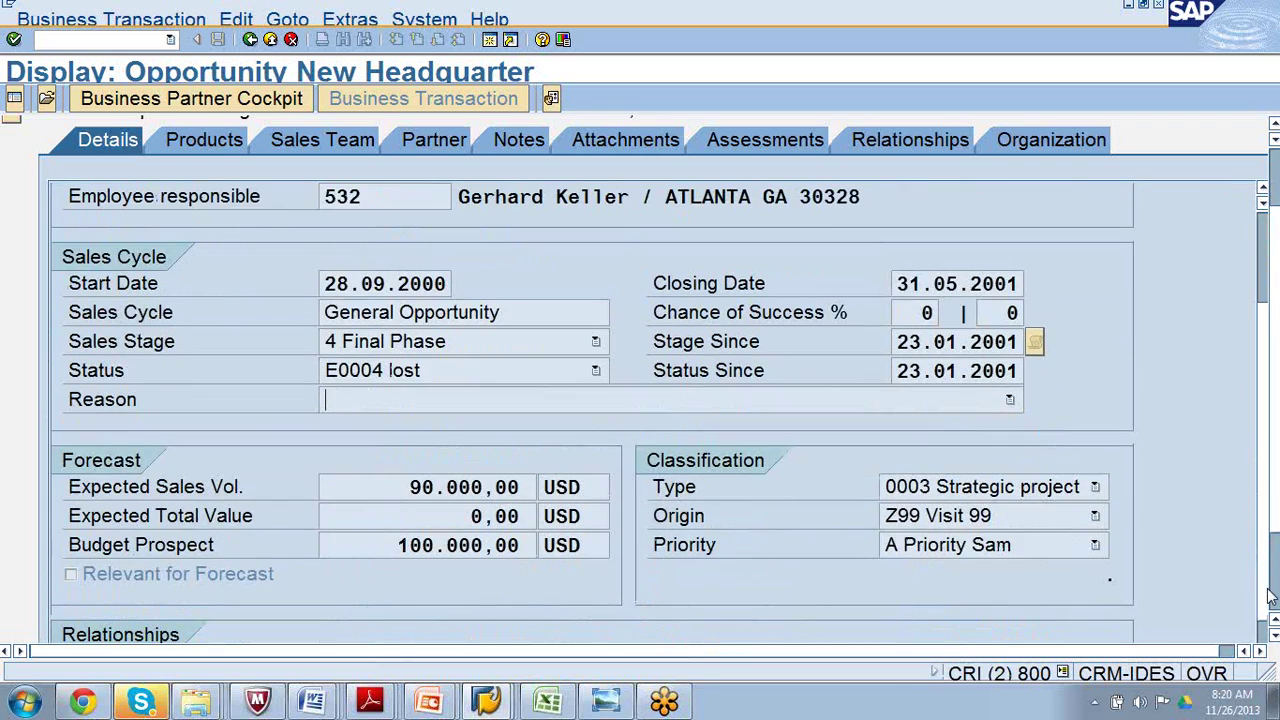
{"action": "scroll", "coordinate": [1270, 597], "scroll_direction": "down", "scroll_amount": 3}
{"action": "scroll", "coordinate": [1270, 575], "scroll_direction": "up", "scroll_amount": 3}
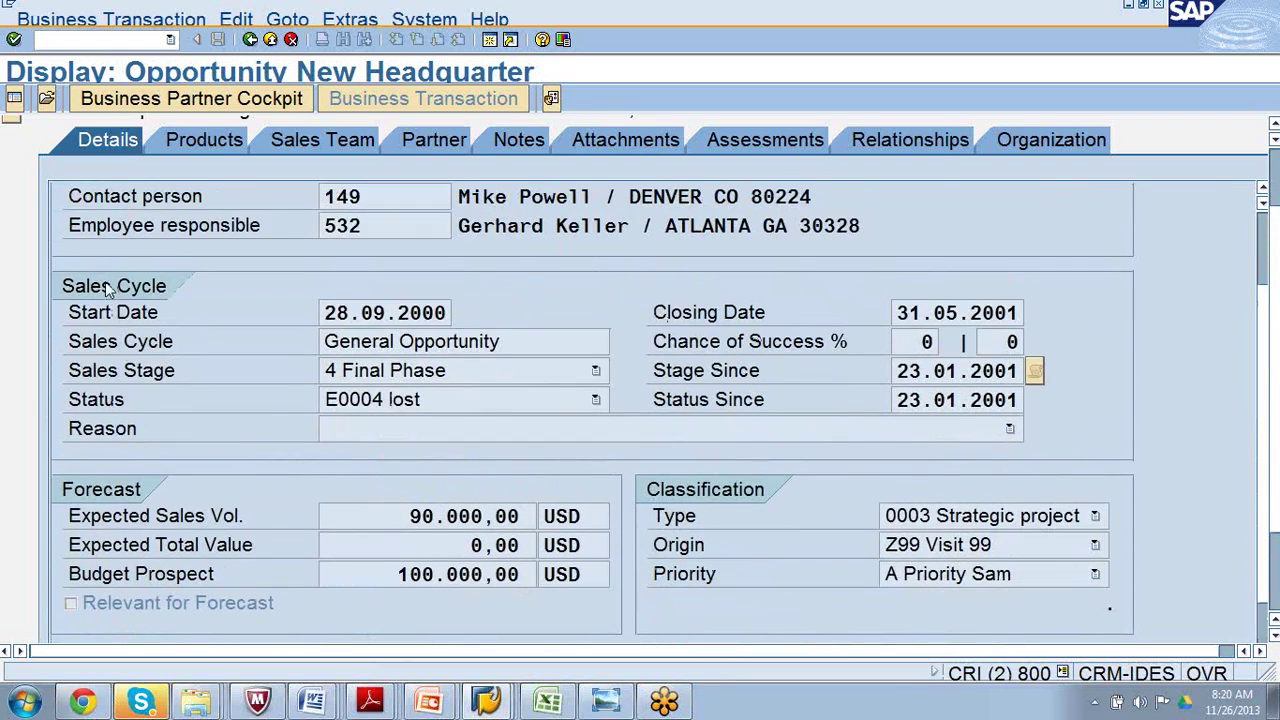
{"action": "left_click", "coordinate": [98, 440]}
Leave the opportunity display, switch back to the rejection reasons session and return to the implementation guide.
{"action": "left_click", "coordinate": [251, 41]}
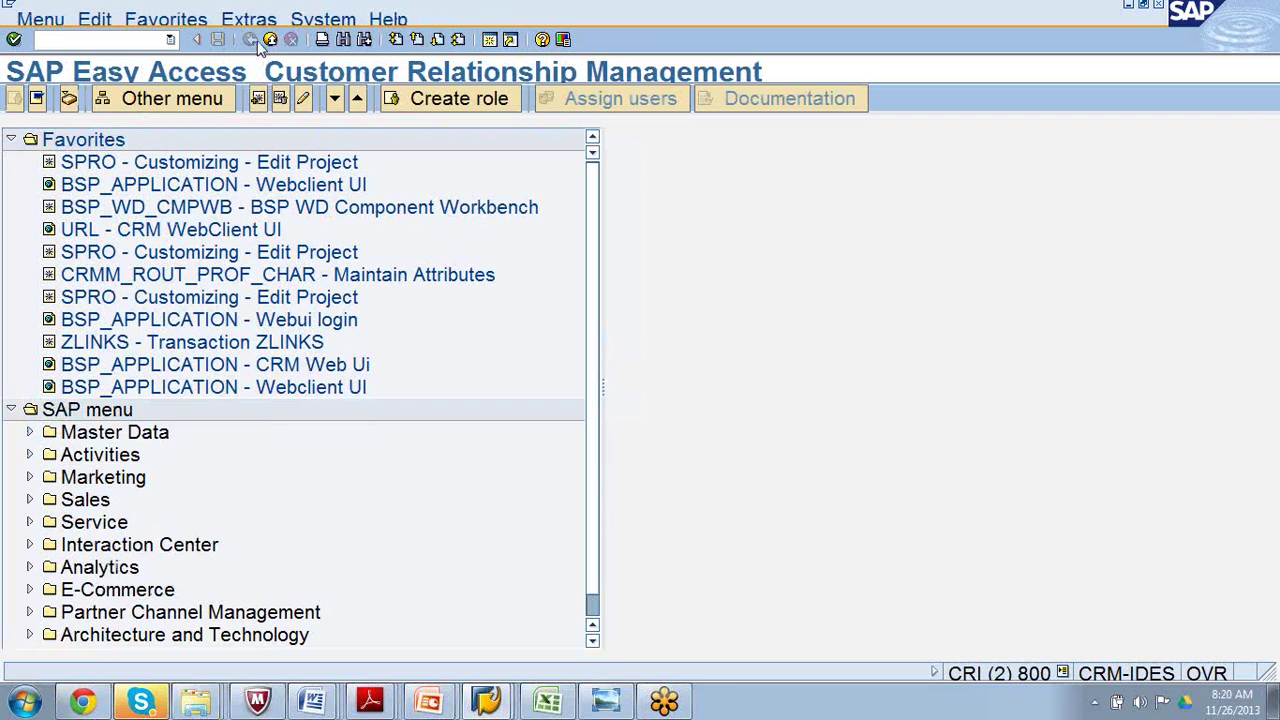
{"action": "left_click", "coordinate": [483, 703]}
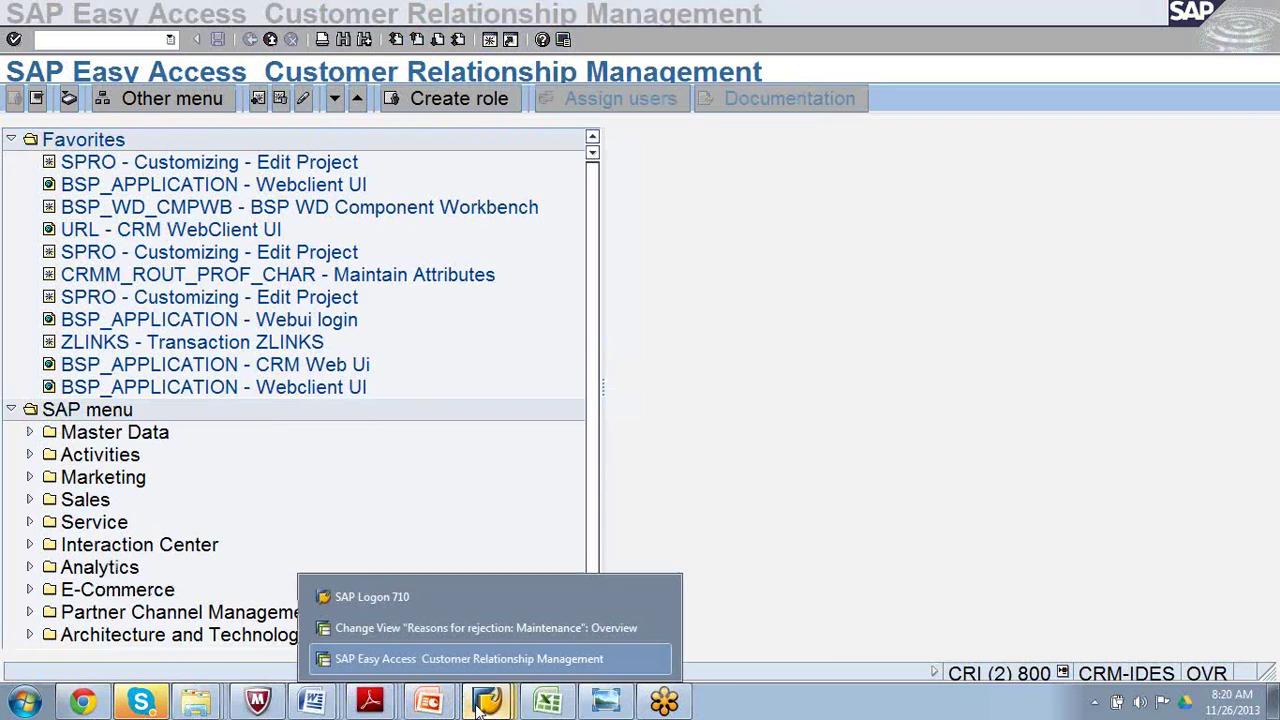
{"action": "left_click", "coordinate": [469, 628]}
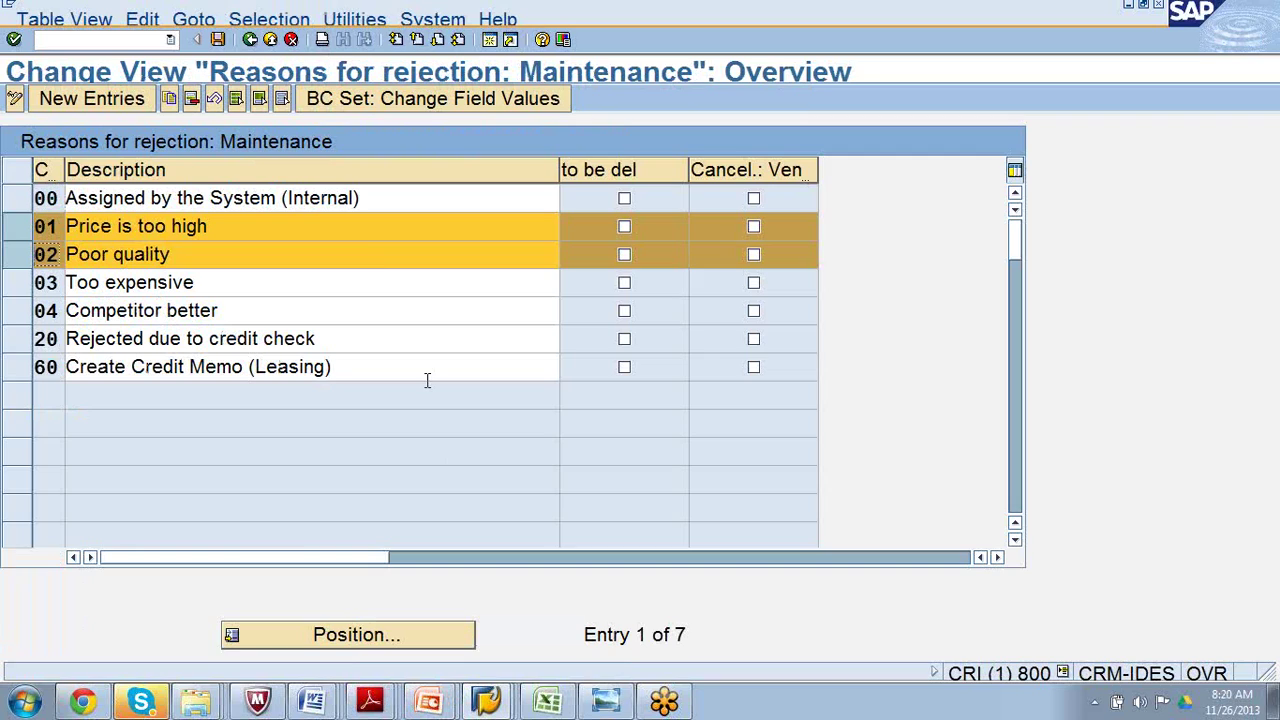
{"action": "left_click", "coordinate": [250, 40]}
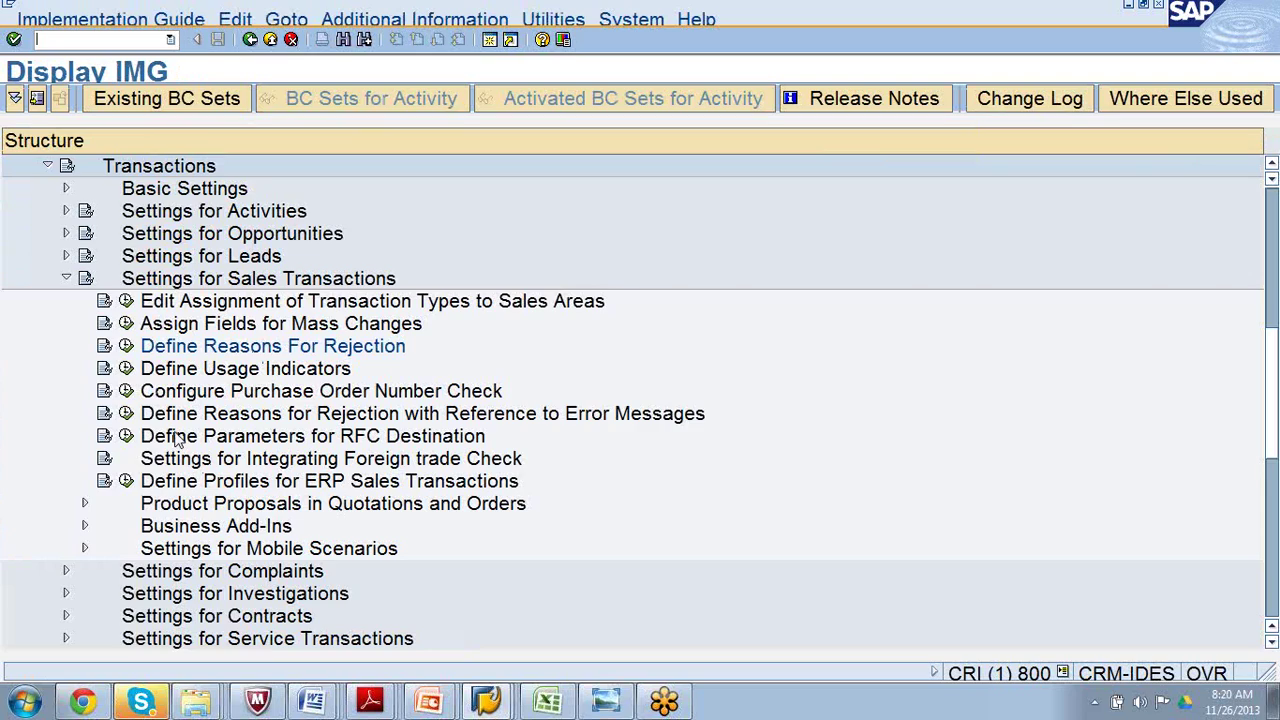
Read the documentation of Define Profiles for ERP Sales Transactions and close it.
{"action": "left_click", "coordinate": [207, 485]}
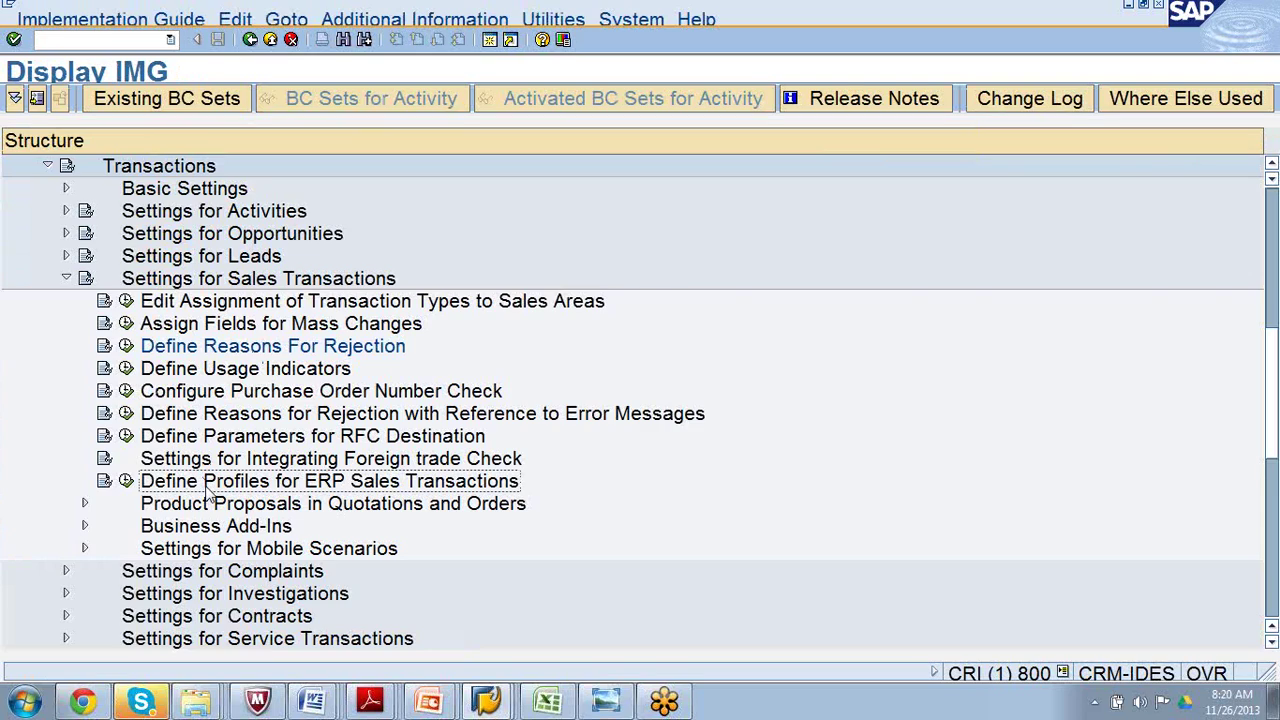
{"action": "left_click", "coordinate": [104, 482]}
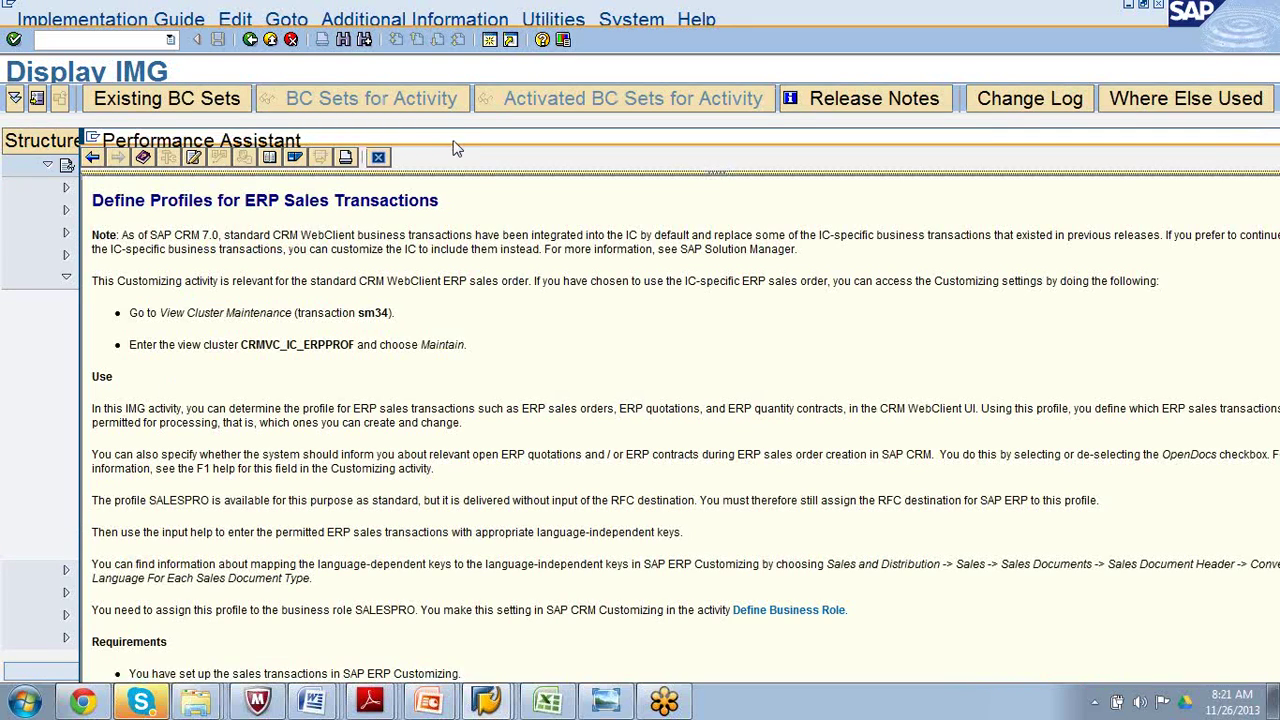
{"action": "left_click_drag", "start_coordinate": [452, 142], "coordinate": [406, 2]}
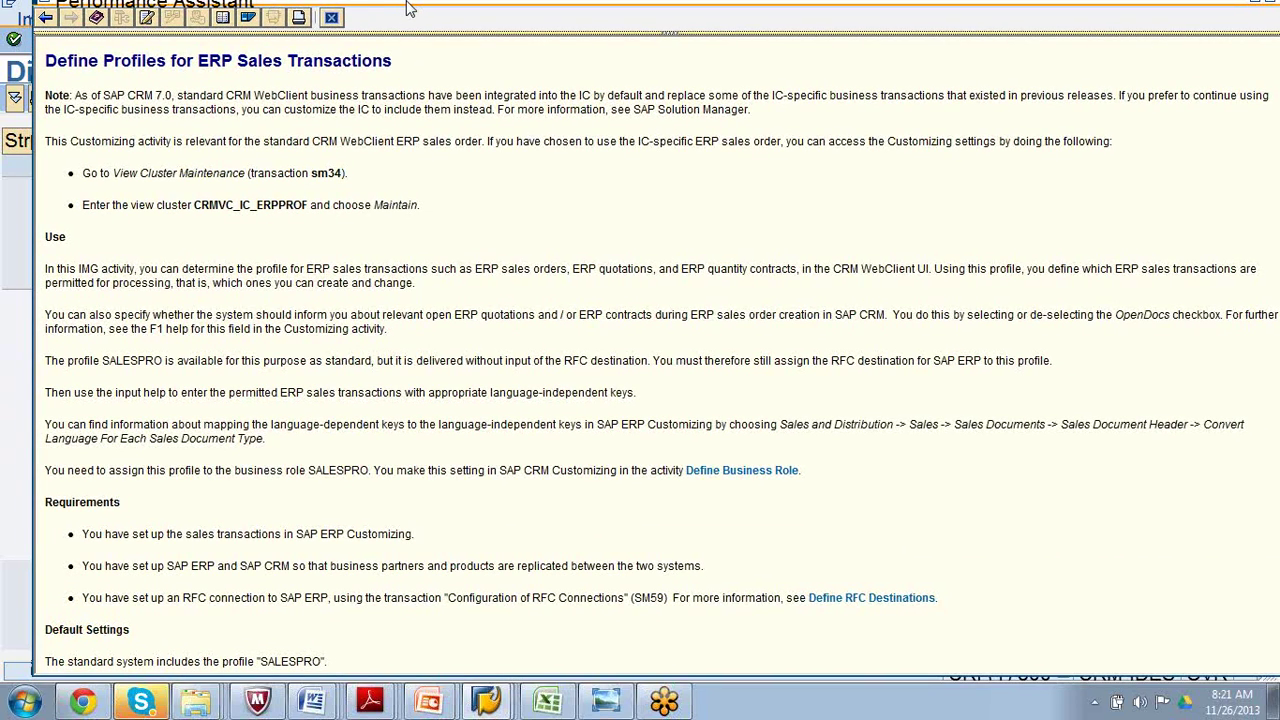
{"action": "left_click_drag", "start_coordinate": [407, 8], "coordinate": [408, 172]}
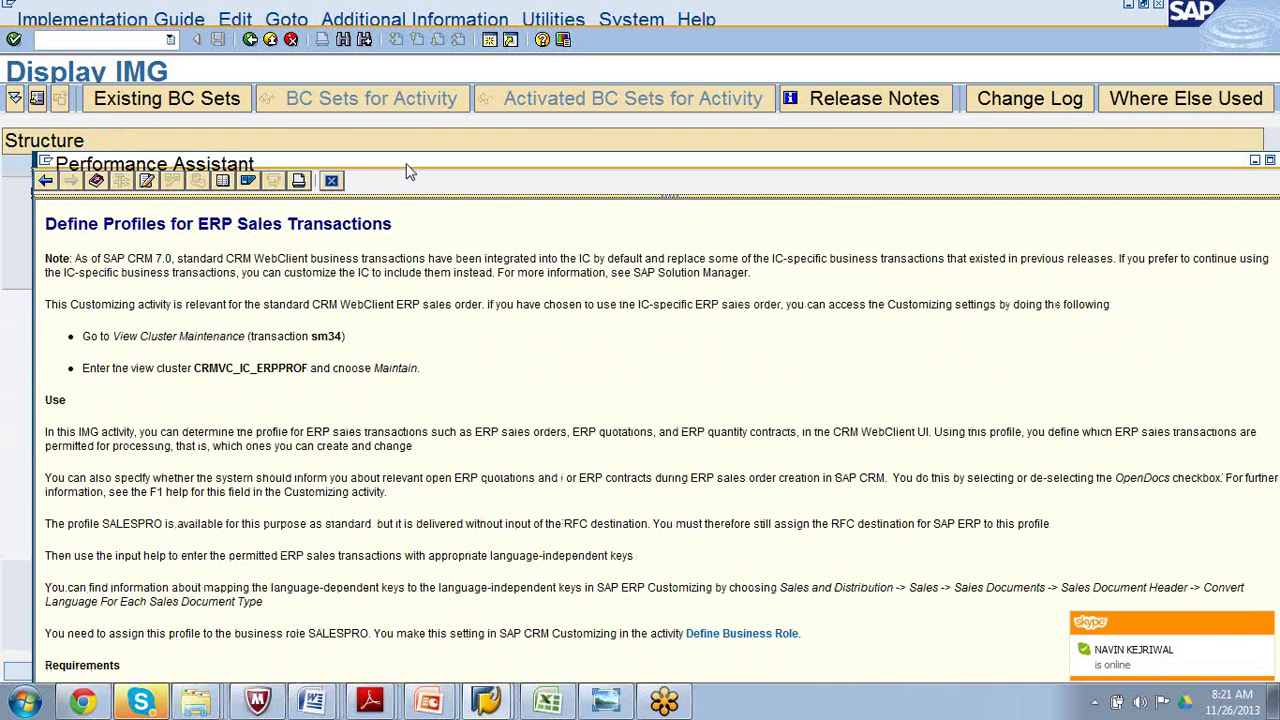
{"action": "left_click_drag", "start_coordinate": [407, 172], "coordinate": [402, 136]}
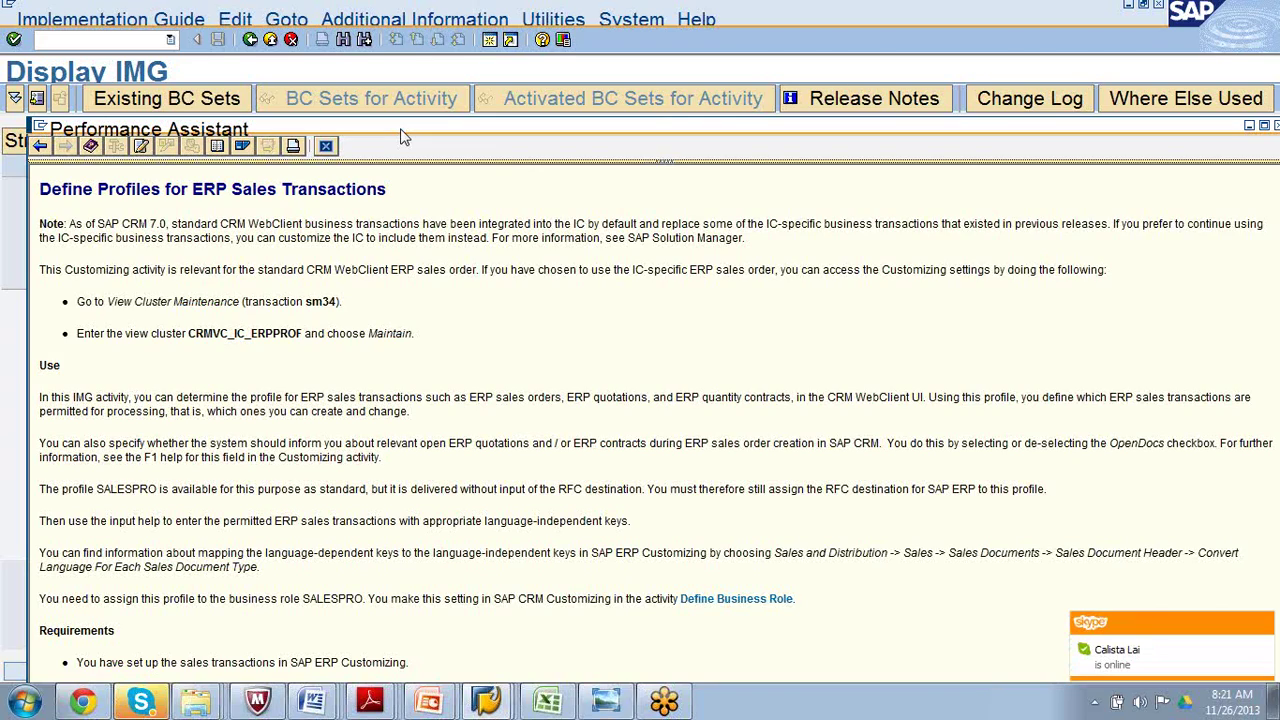
{"action": "left_click_drag", "start_coordinate": [400, 137], "coordinate": [400, 347]}
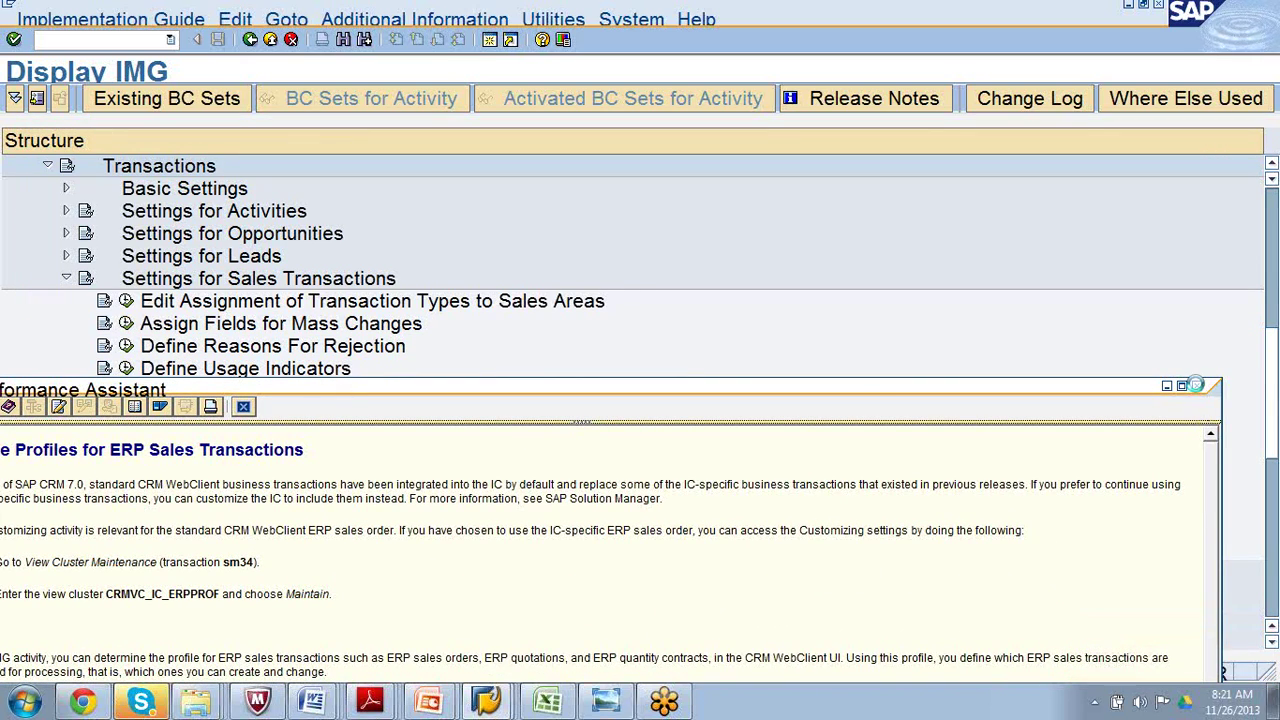
{"action": "left_click", "coordinate": [1199, 387]}
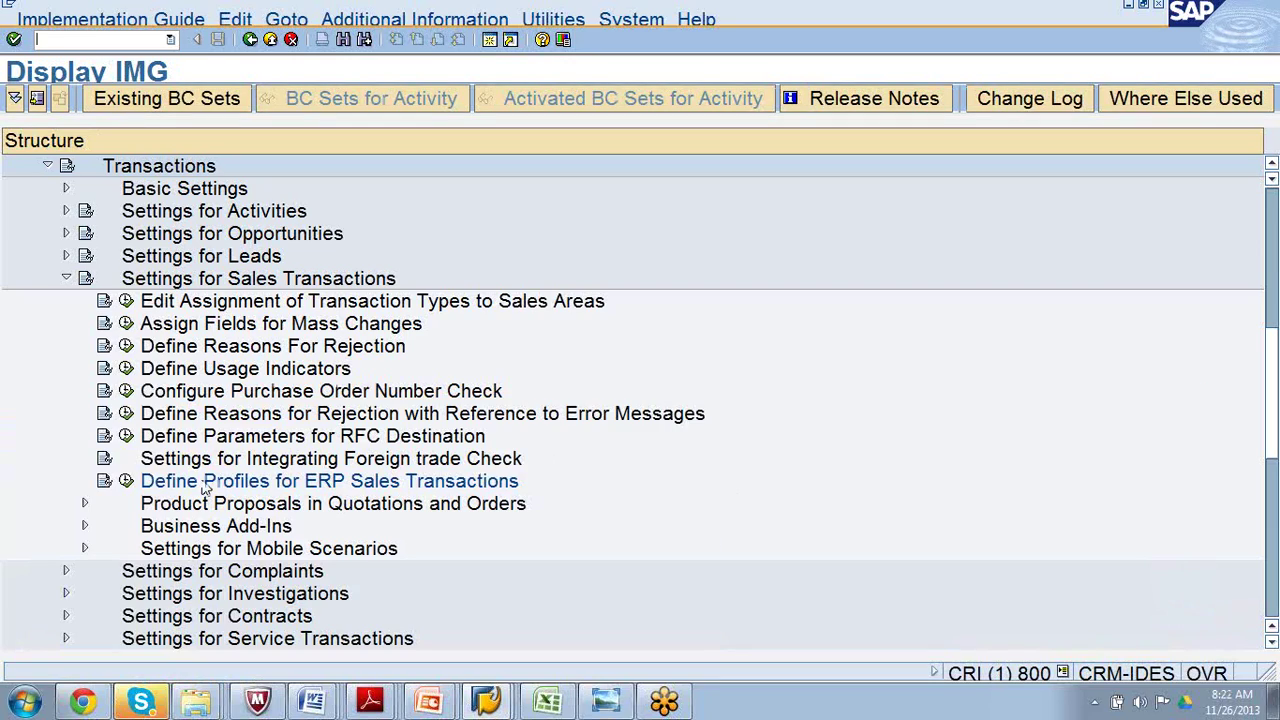
Open Define Profiles for ERP Sales Transactions and display the document types assigned to profile SALESPRO, with the dialog structure widened.
{"action": "left_click", "coordinate": [126, 482]}
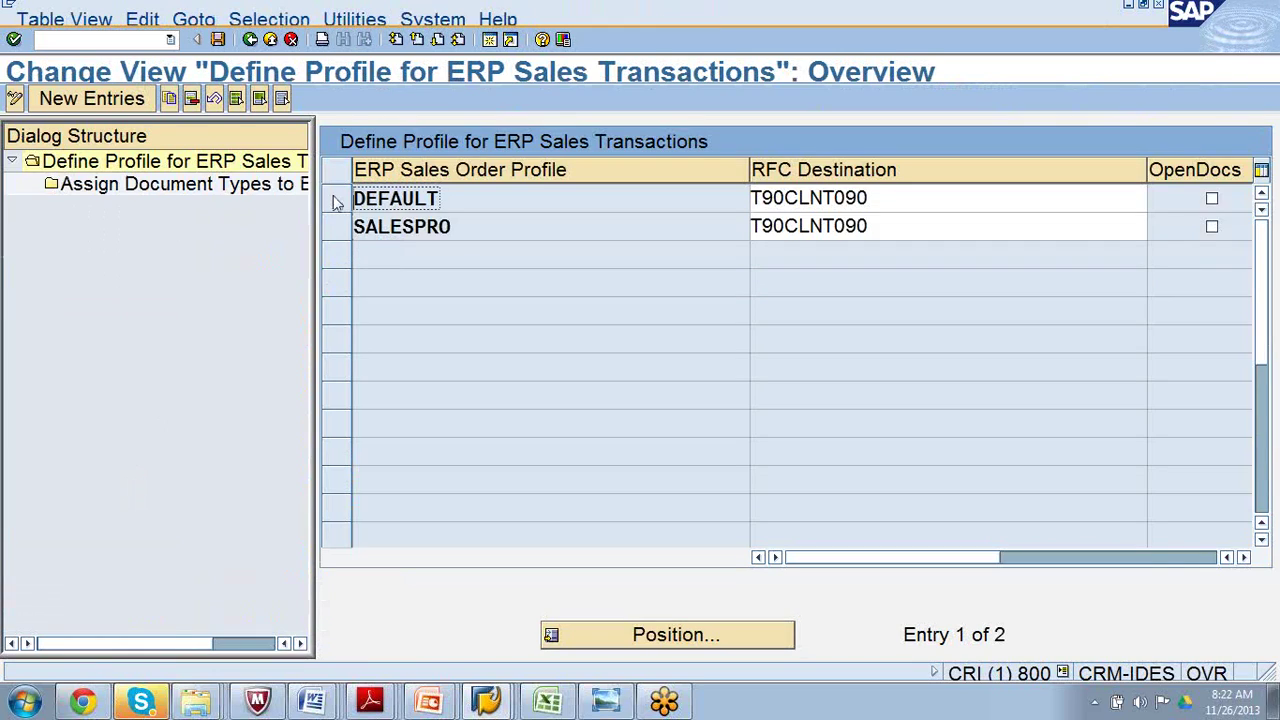
{"action": "left_click", "coordinate": [335, 238]}
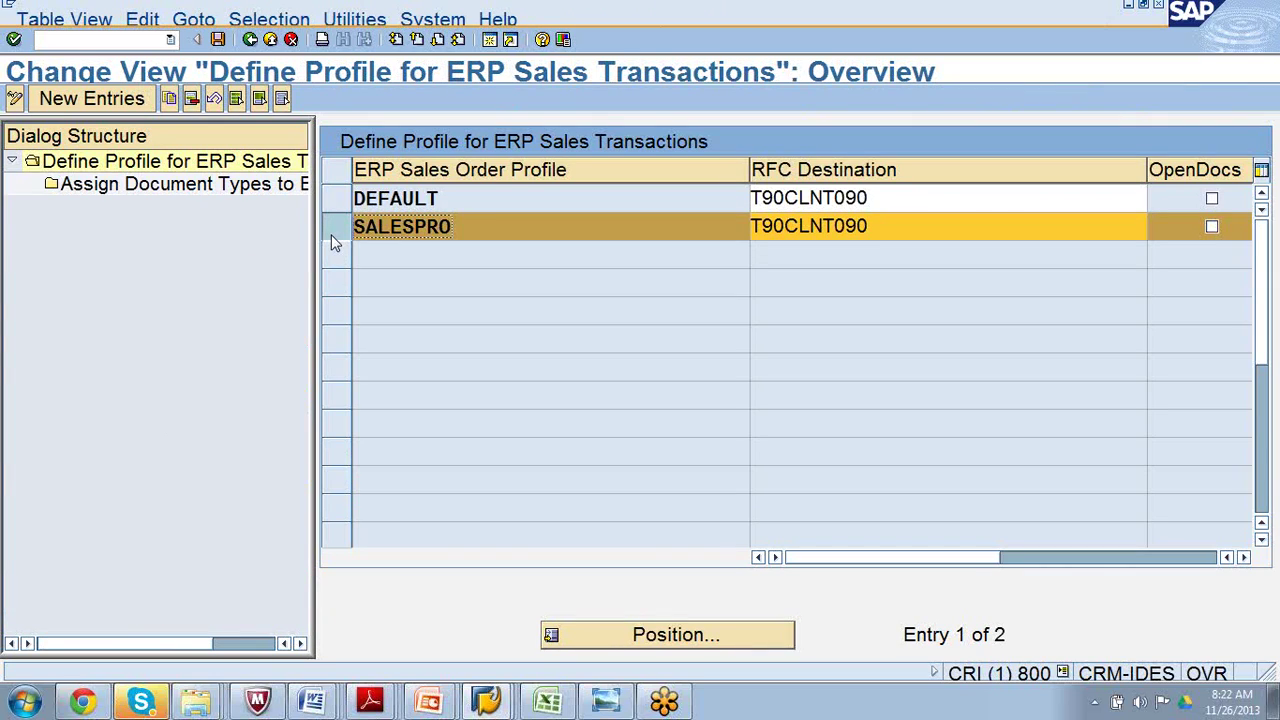
{"action": "left_click", "coordinate": [205, 187]}
{"action": "double_click", "coordinate": [205, 187]}
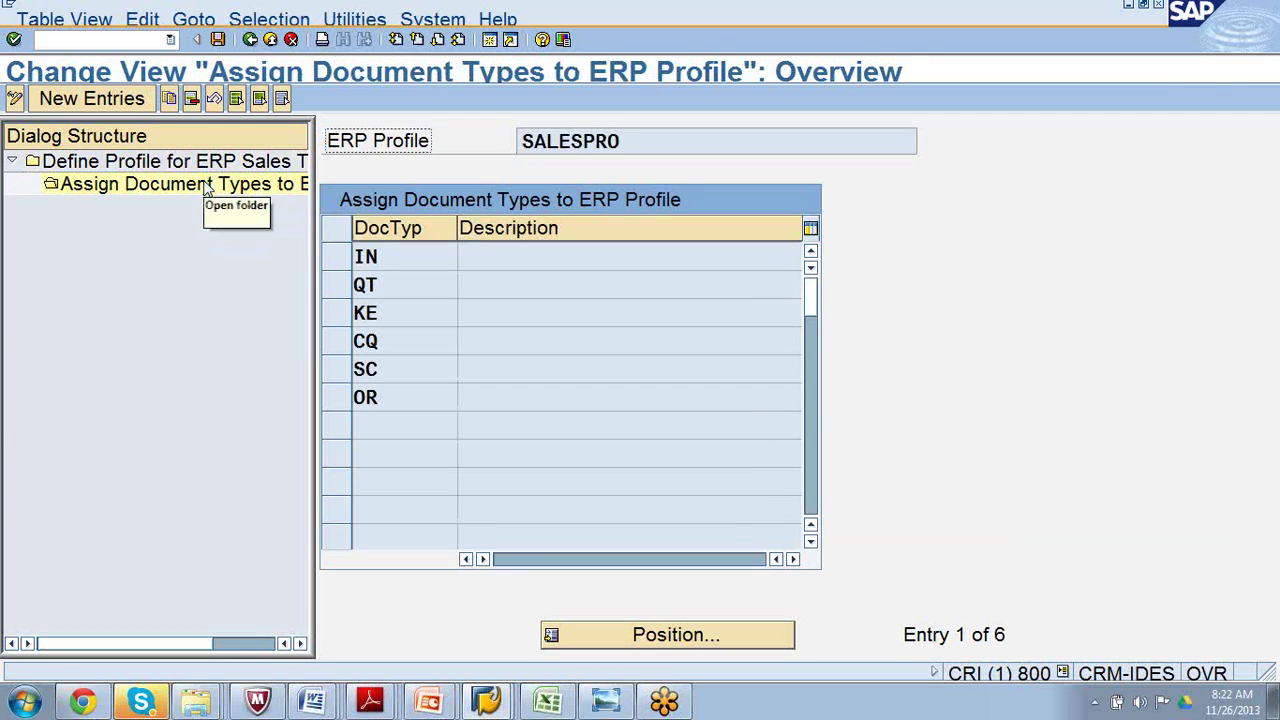
{"action": "left_click_drag", "start_coordinate": [312, 254], "coordinate": [374, 254]}
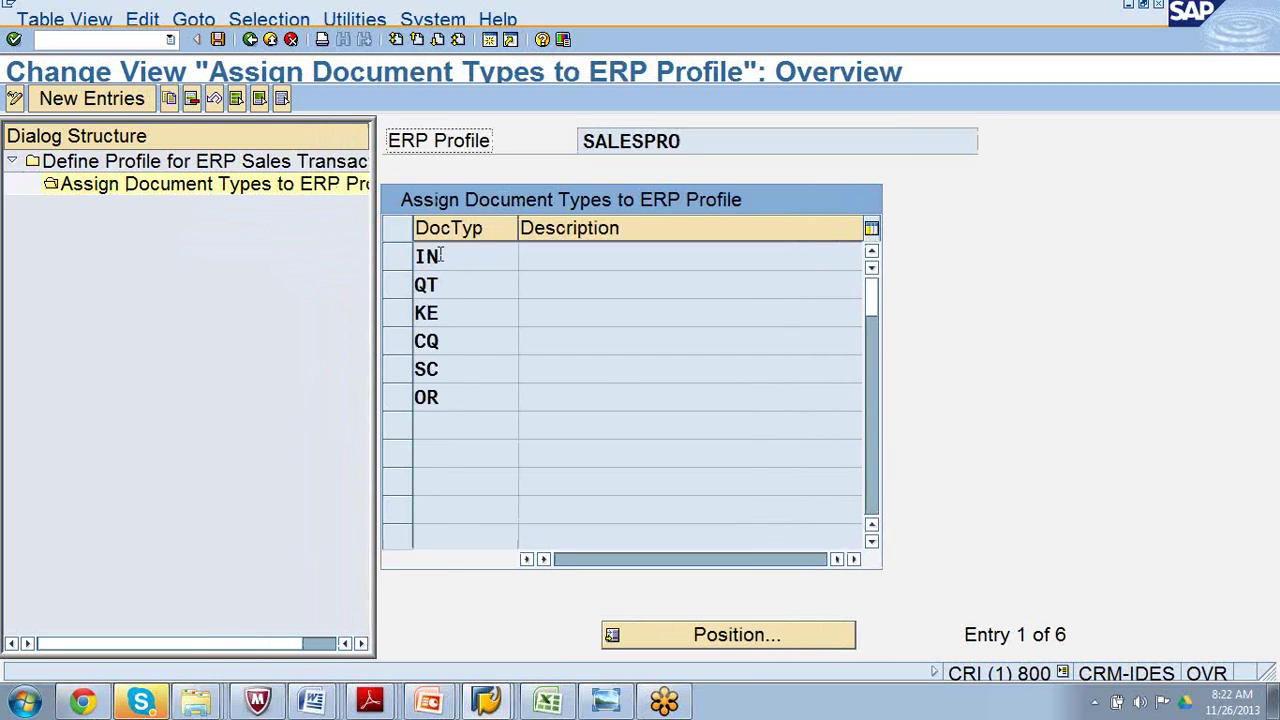
Check the possible values for document type KE and look through the CQ, SC and OR entries of the SALESPRO profile.
{"action": "left_click", "coordinate": [527, 316]}
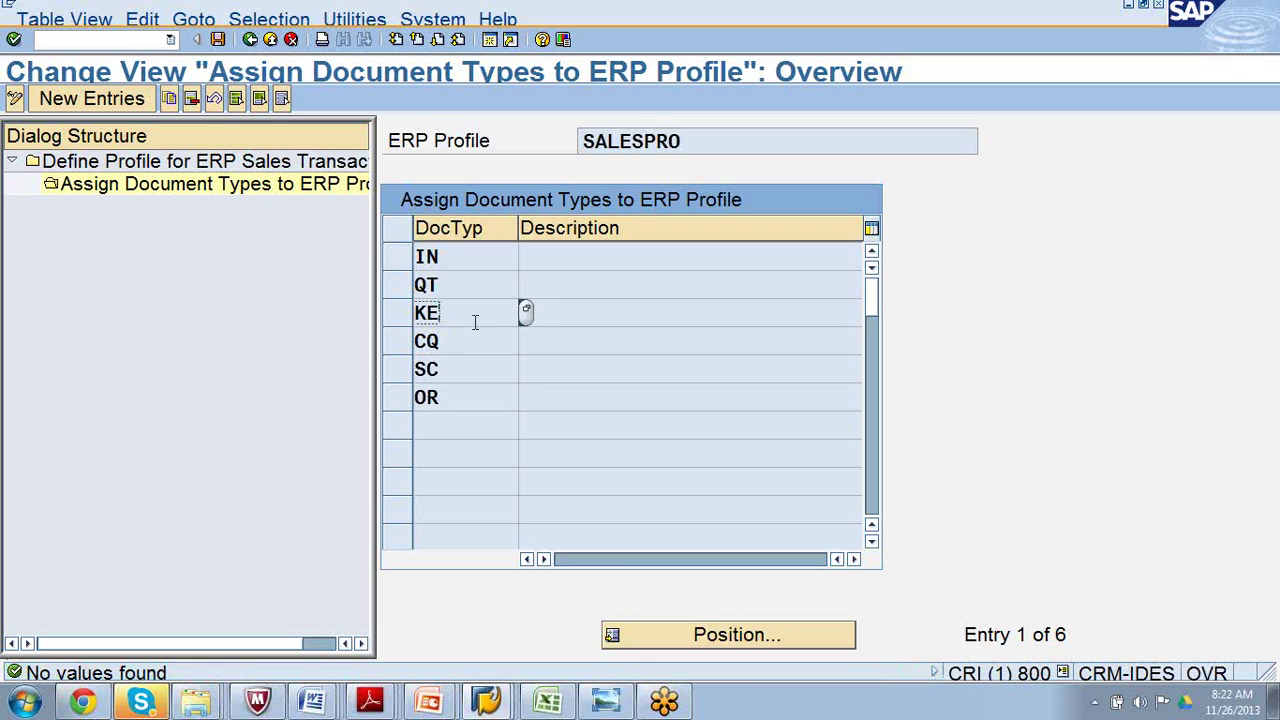
{"action": "key", "text": "F4"}
{"action": "left_click", "coordinate": [485, 348]}
{"action": "left_click", "coordinate": [484, 376]}
{"action": "left_click", "coordinate": [486, 397]}
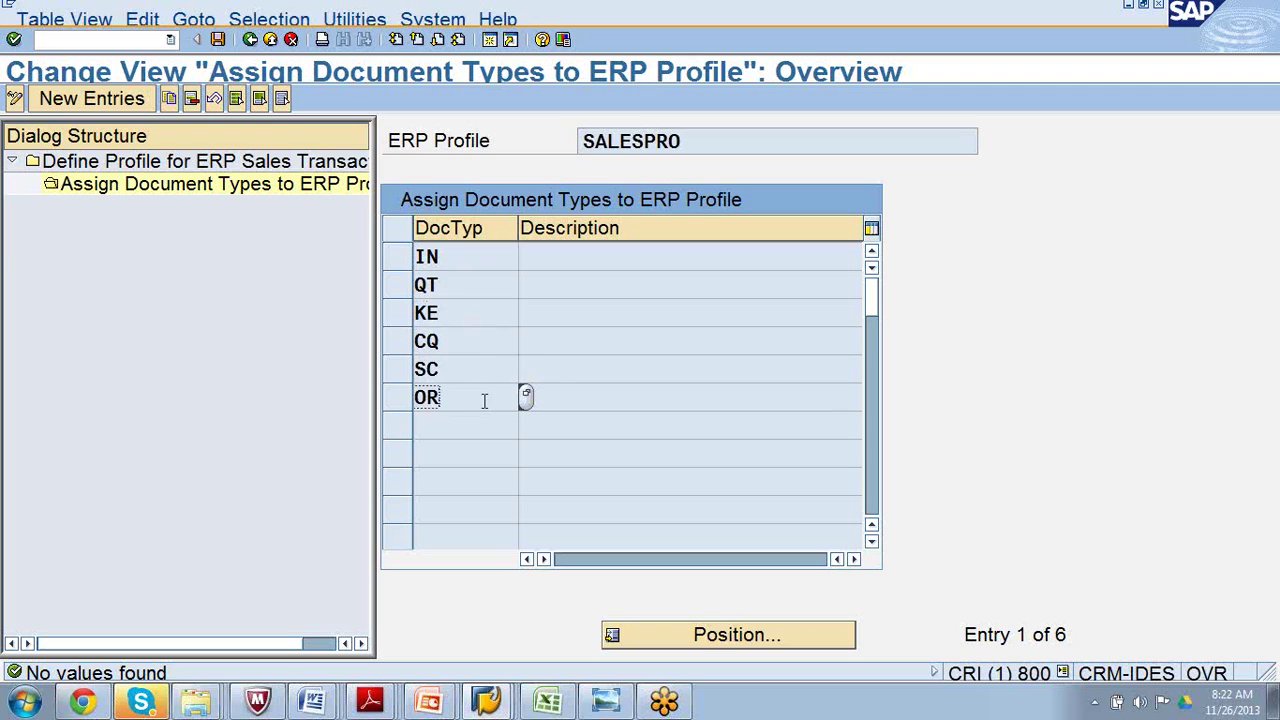
{"action": "left_click", "coordinate": [484, 376]}
{"action": "left_click", "coordinate": [490, 344]}
{"action": "left_click", "coordinate": [524, 343]}
Select the document types IN, QT, SC and OR, then return to the implementation guide without changing the SALESPRO profile.
{"action": "left_click", "coordinate": [405, 264]}
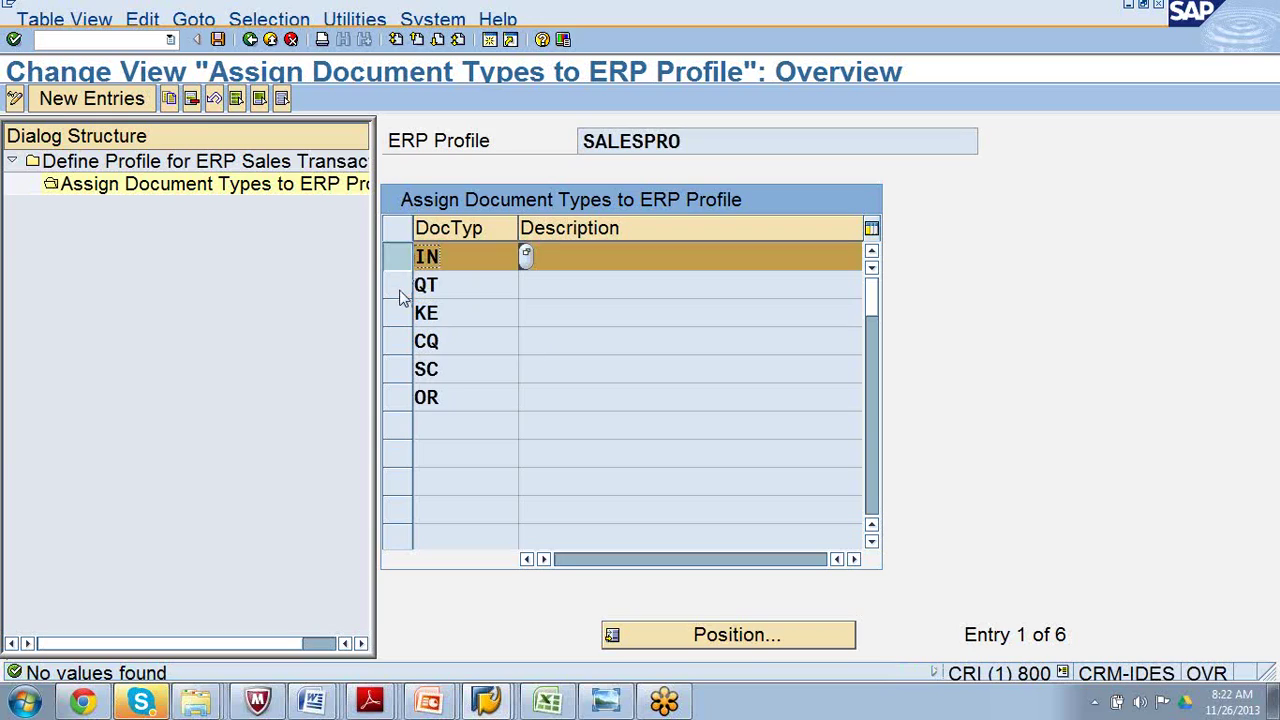
{"action": "left_click", "coordinate": [400, 288]}
{"action": "left_click", "coordinate": [398, 370]}
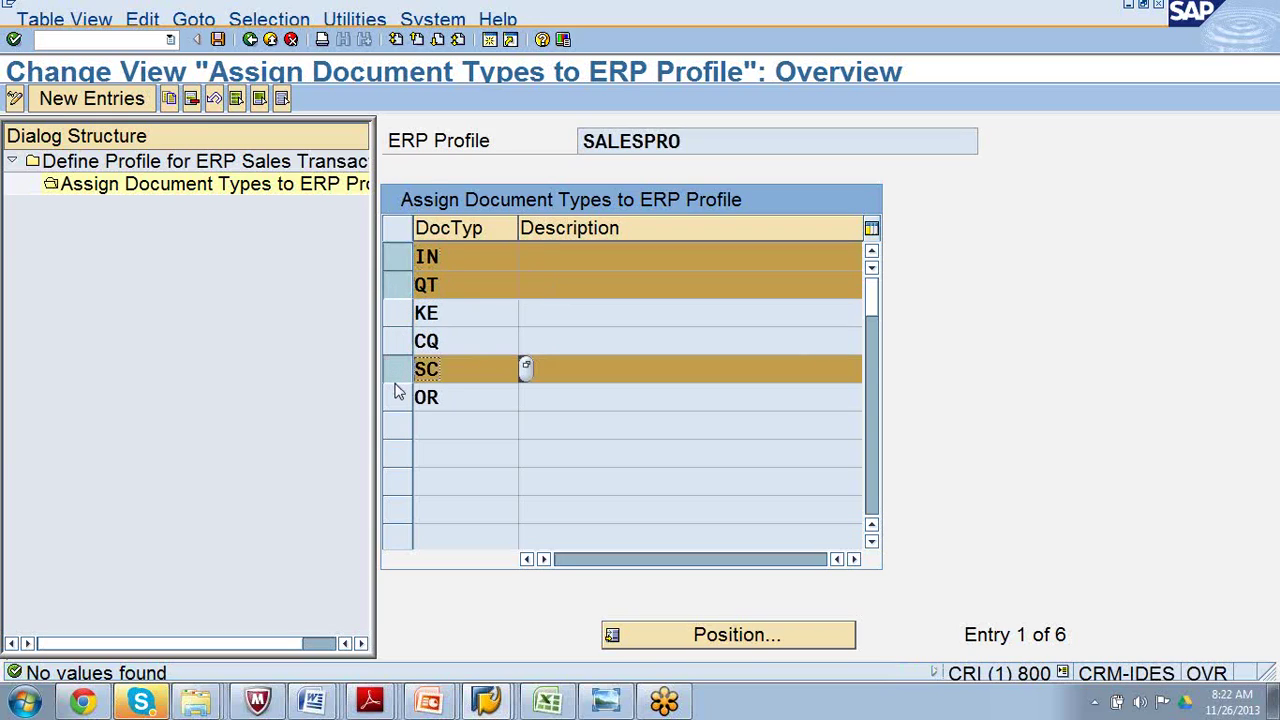
{"action": "left_click", "coordinate": [396, 398]}
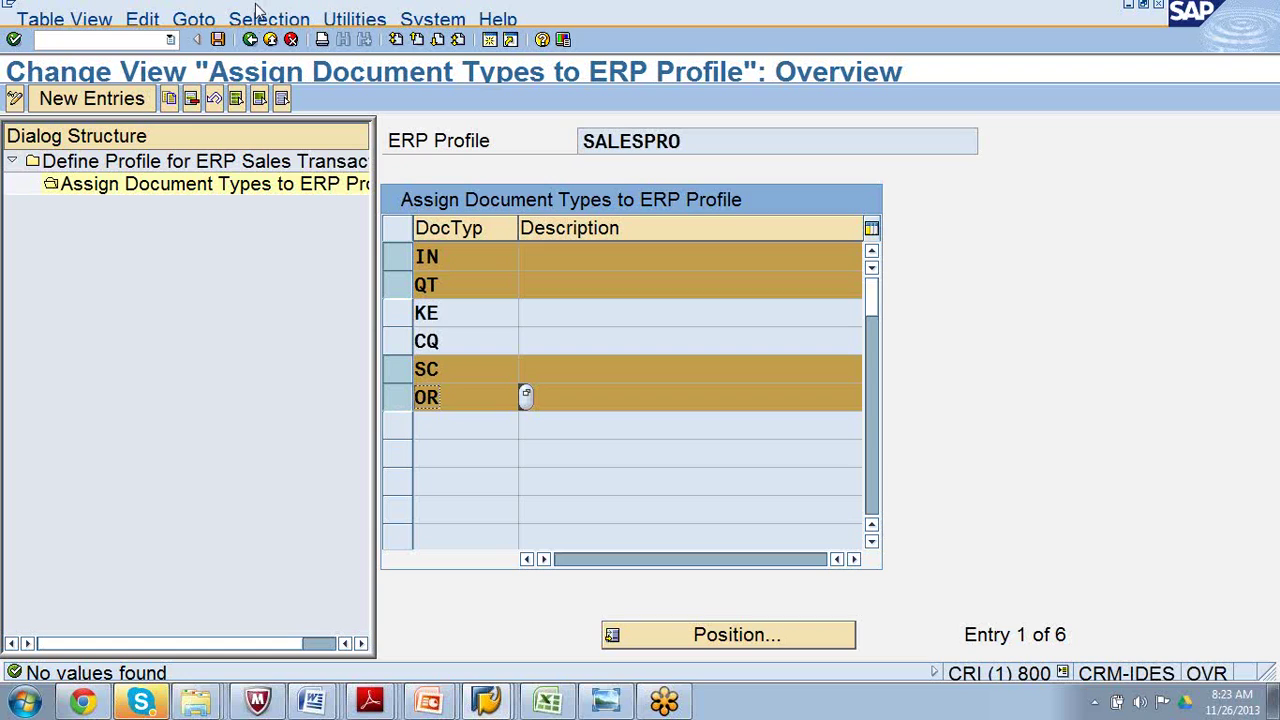
{"action": "left_click", "coordinate": [252, 40]}
{"action": "left_click", "coordinate": [252, 40]}
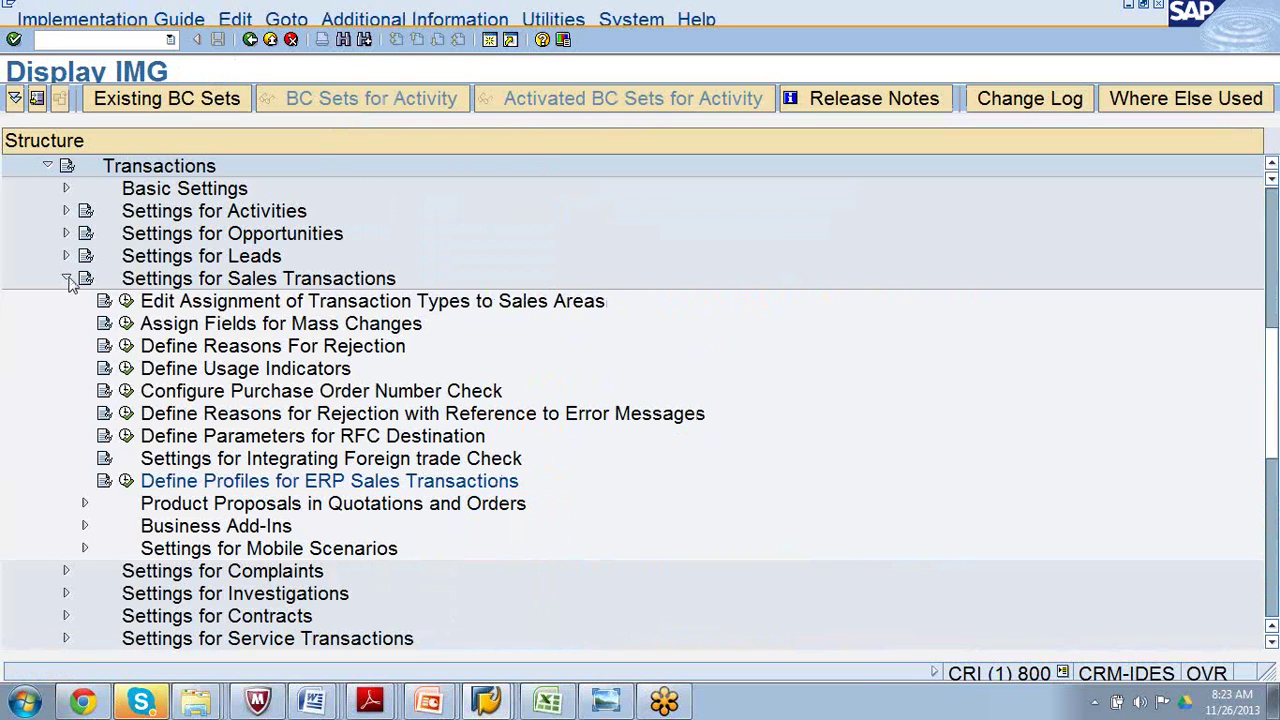
Collapse Settings for Sales Transactions, review Settings for Contracts including Price Agreements and Configuration, and select Settings for Replication of SAP ERP Contract to SAP CRM.
{"action": "left_click", "coordinate": [65, 279]}
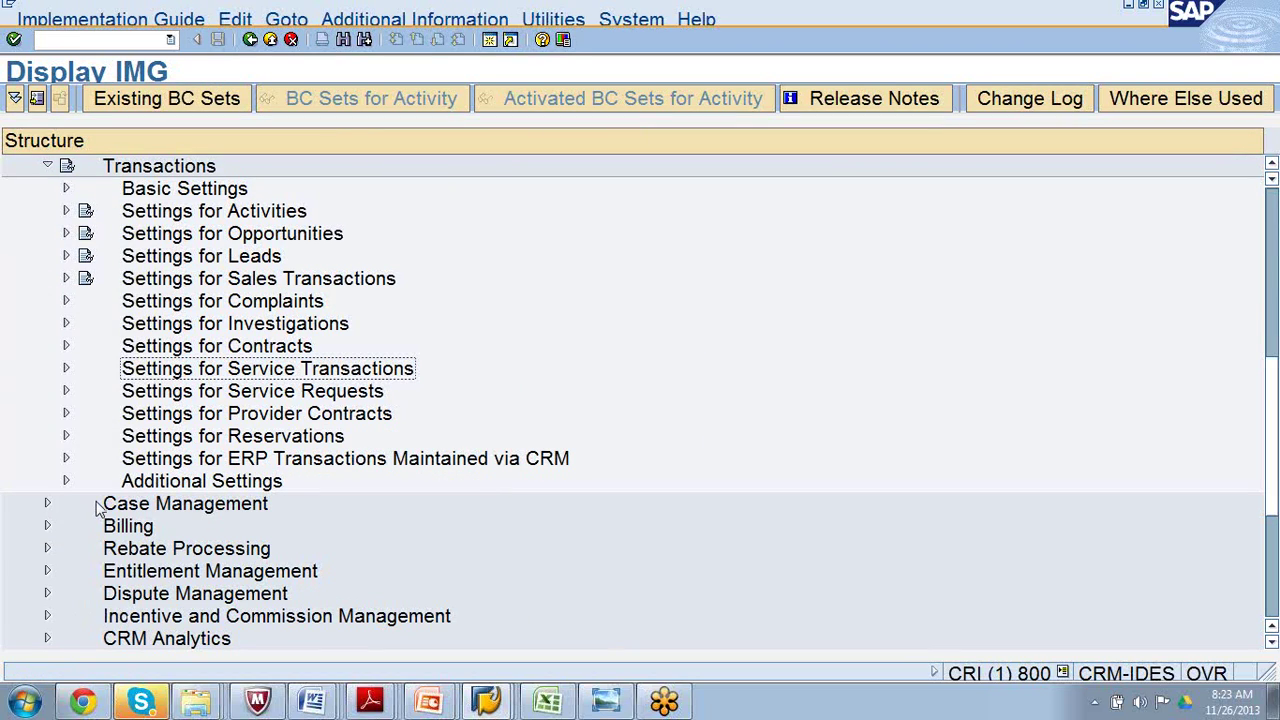
{"action": "left_click", "coordinate": [66, 346]}
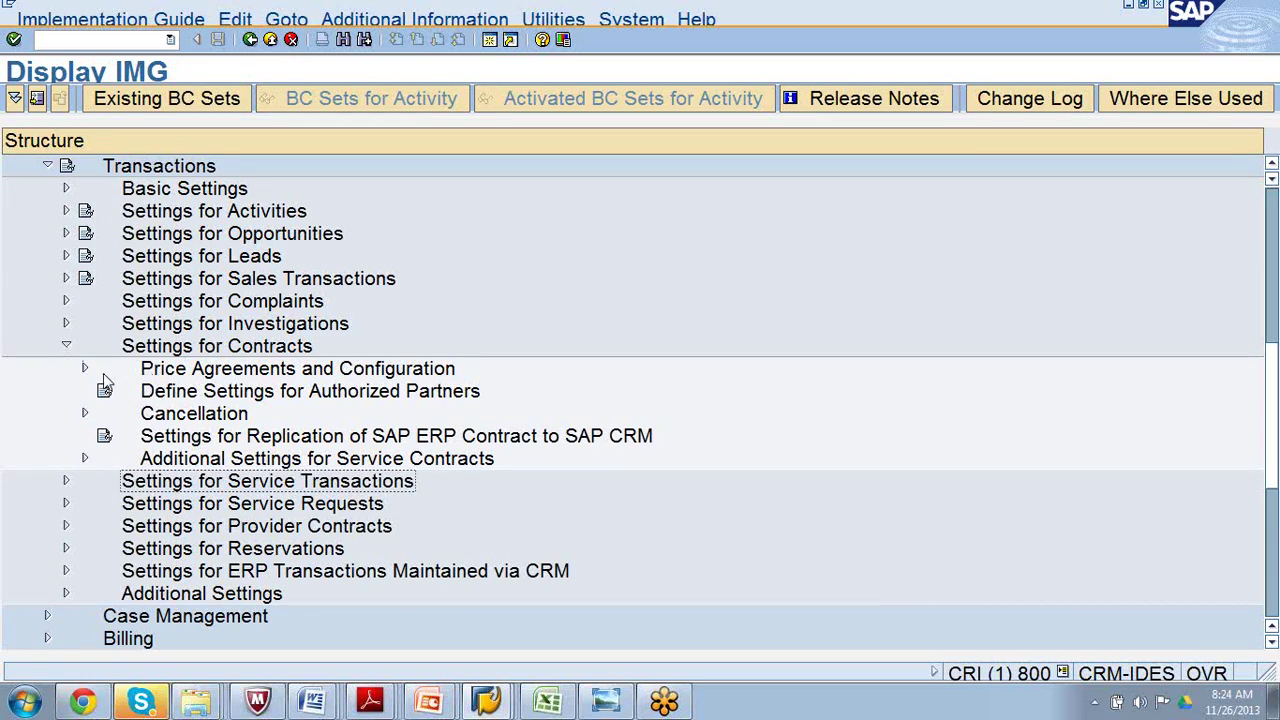
{"action": "left_click", "coordinate": [84, 370]}
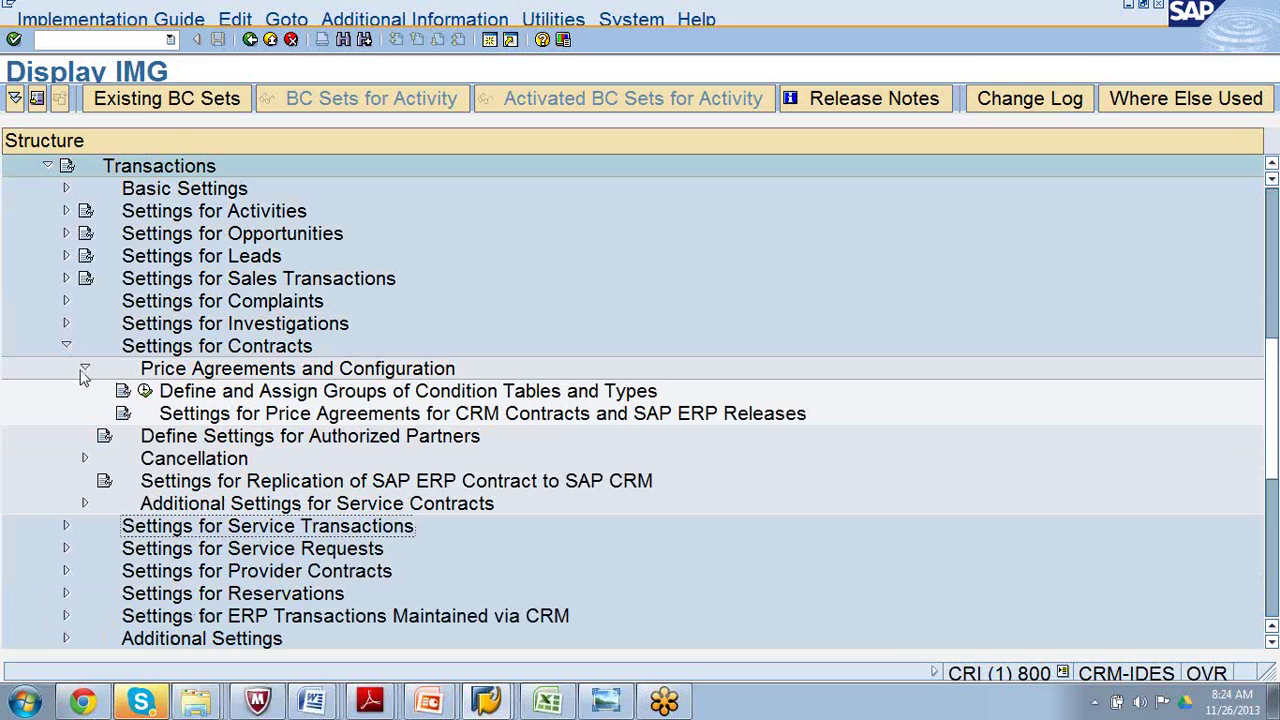
{"action": "left_click", "coordinate": [84, 369]}
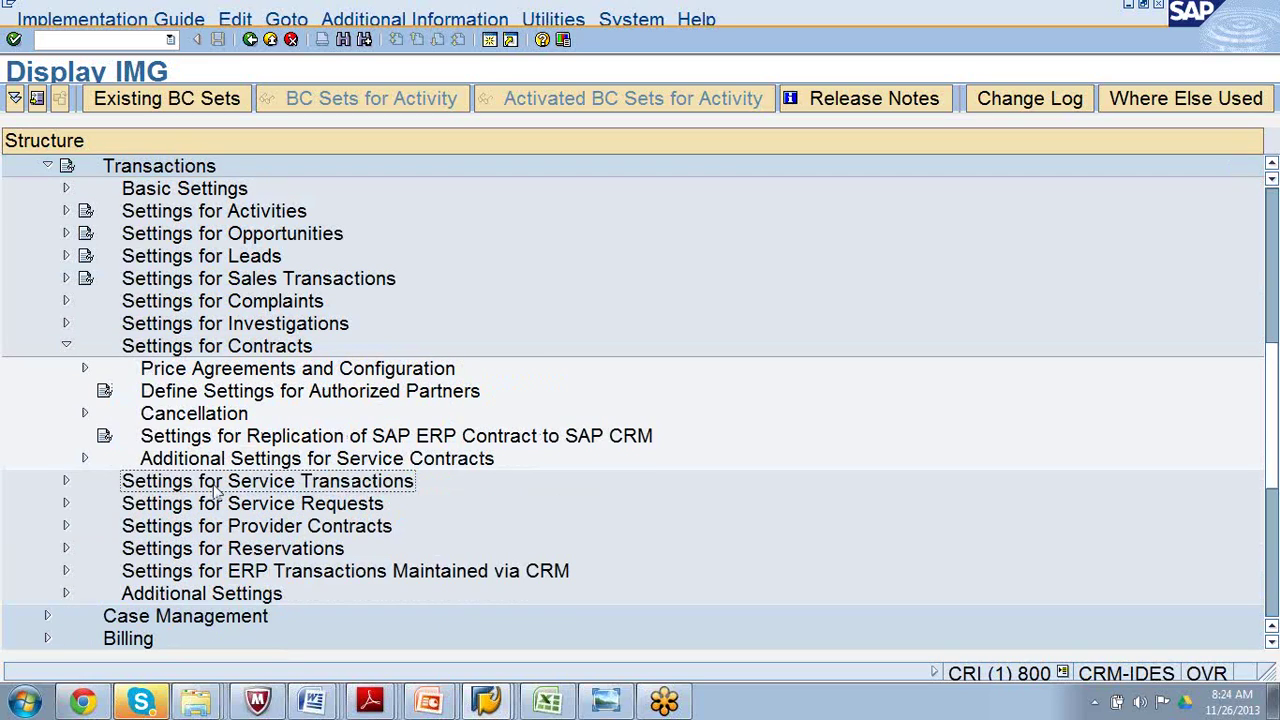
{"action": "left_click", "coordinate": [278, 437]}
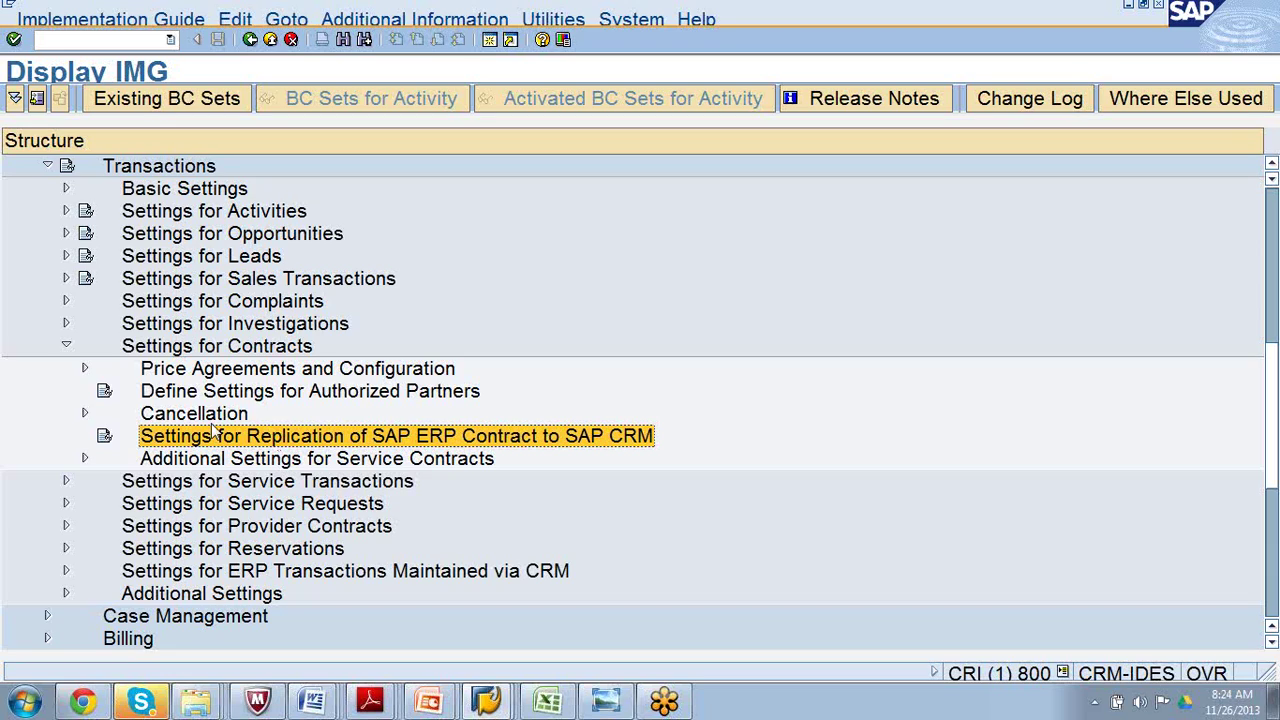
Read the documentation for Settings for Replication of SAP ERP Contract to SAP CRM, highlighting the contract replication sentence and contract types KM, WK1 and WK2.
{"action": "left_click", "coordinate": [105, 437]}
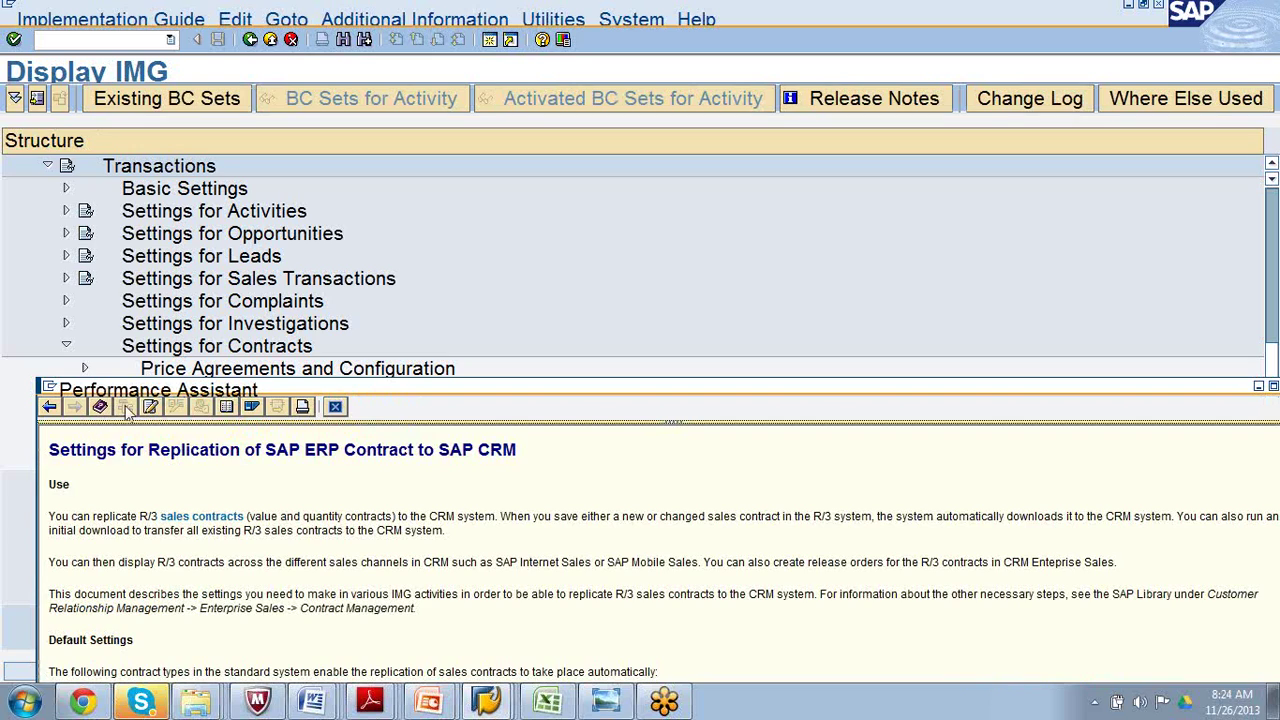
{"action": "left_click_drag", "start_coordinate": [316, 392], "coordinate": [295, 5]}
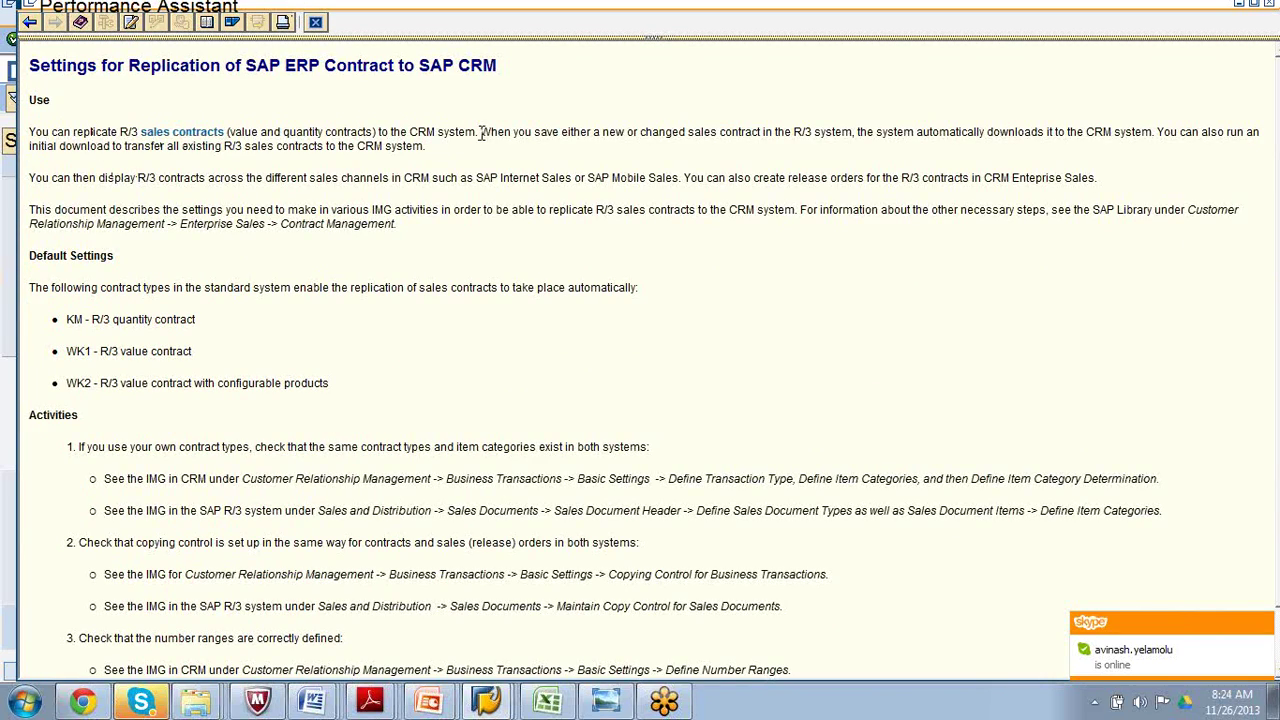
{"action": "left_click_drag", "start_coordinate": [478, 132], "coordinate": [309, 84]}
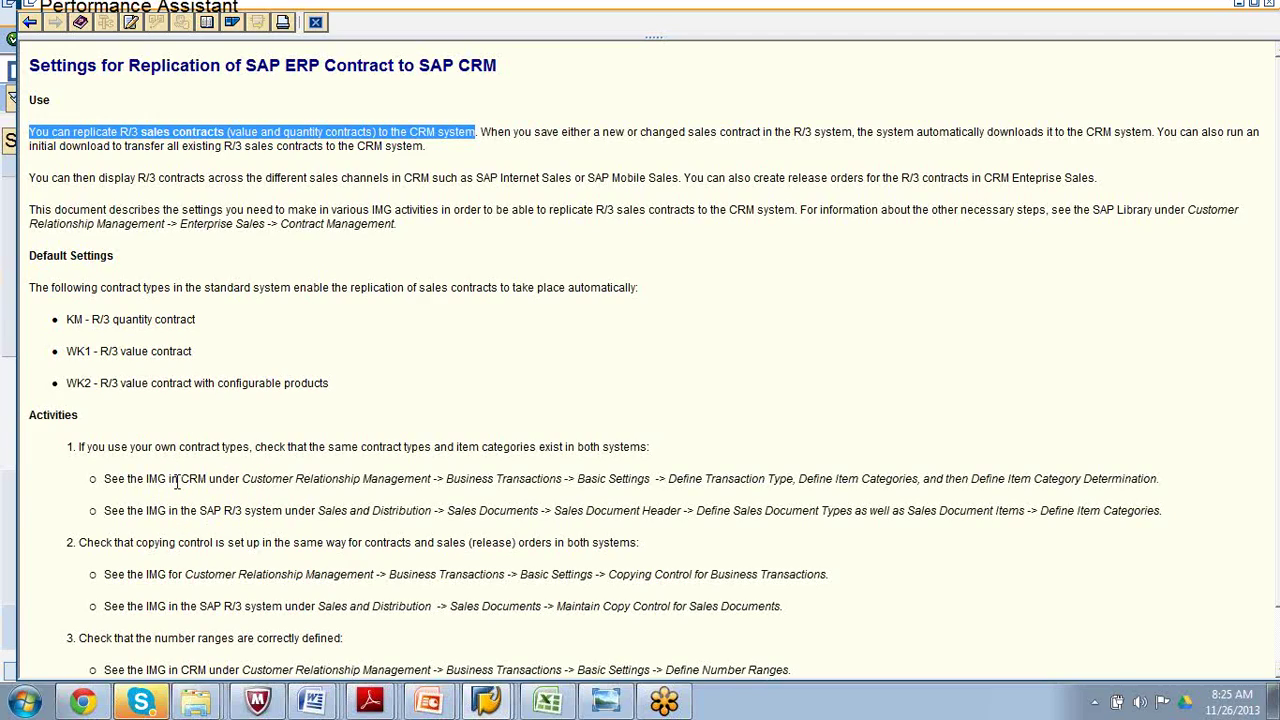
{"action": "left_click", "coordinate": [71, 314]}
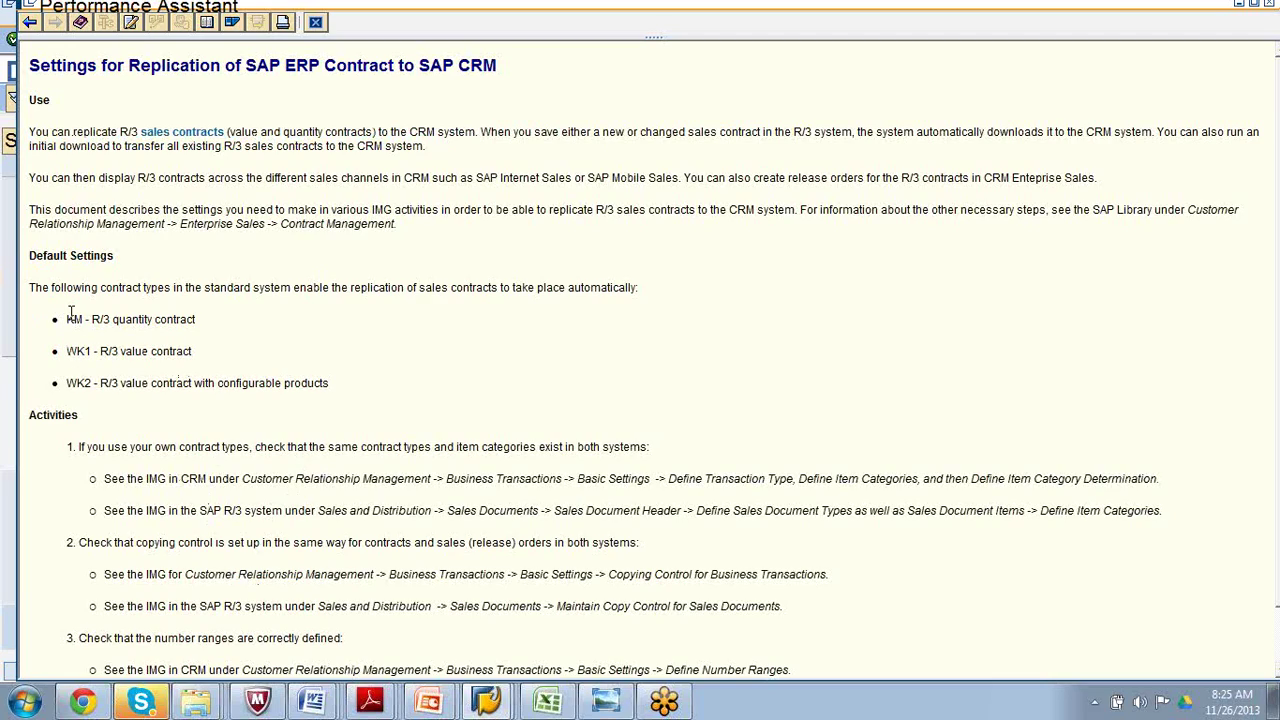
{"action": "left_click_drag", "start_coordinate": [71, 314], "coordinate": [340, 386]}
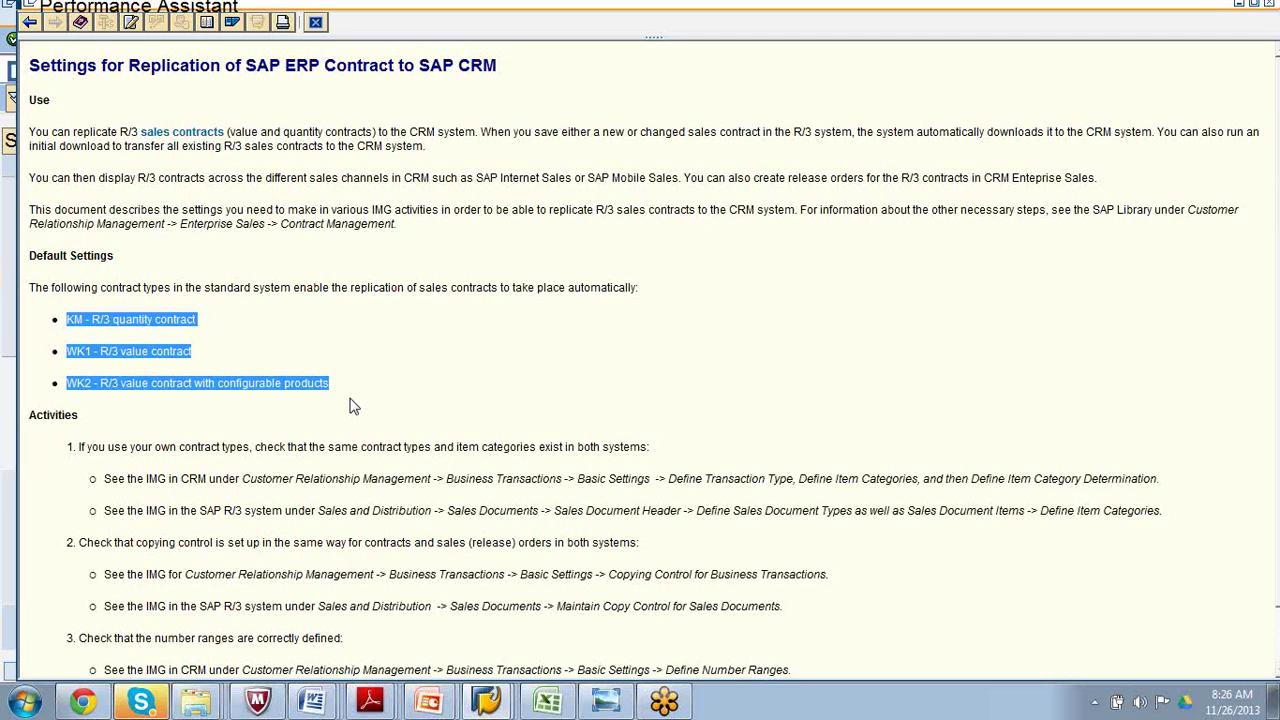
{"action": "left_click", "coordinate": [316, 24]}
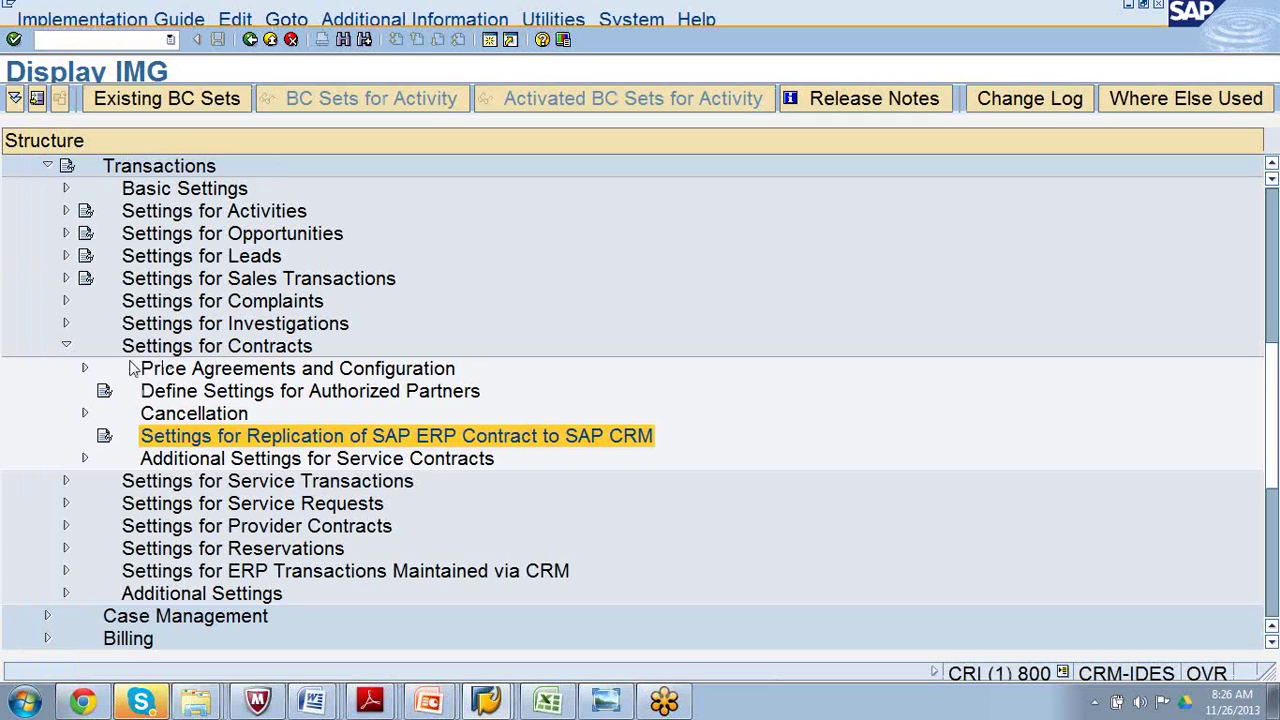
Collapse Settings for Contracts, open Define Transaction Types under Basic Settings, and position the list at transaction type KM.
{"action": "left_click", "coordinate": [66, 346]}
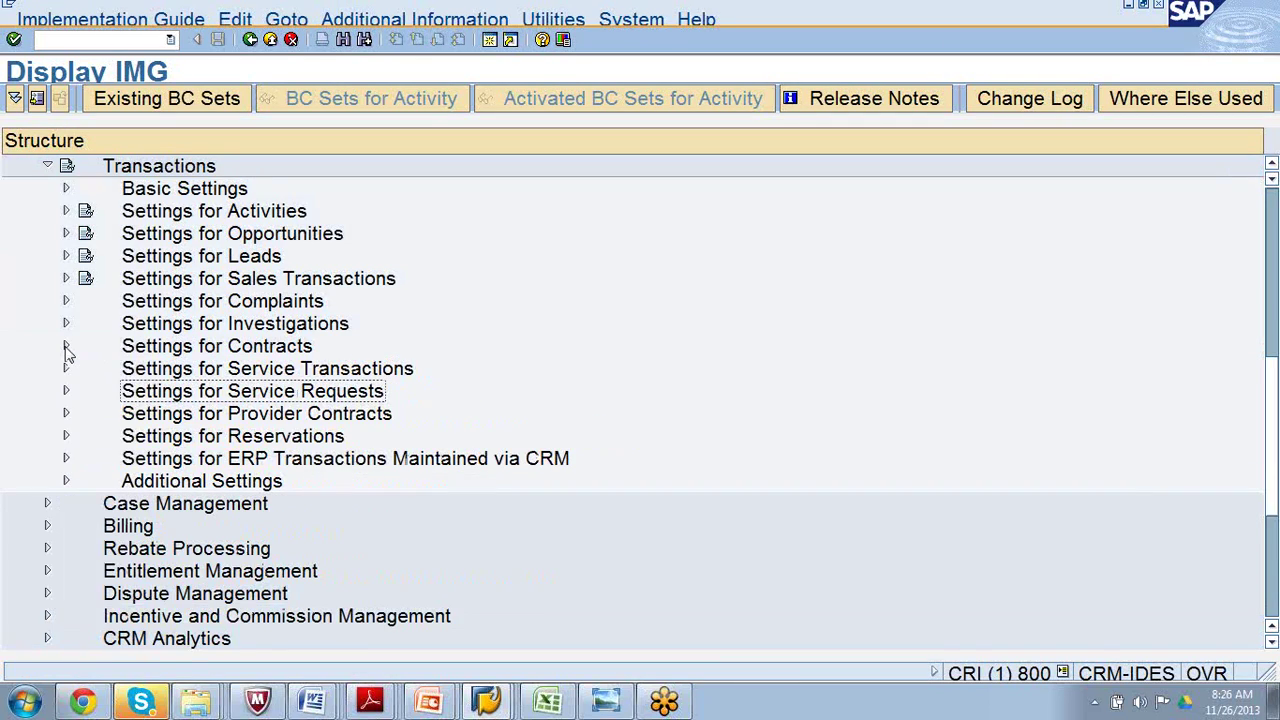
{"action": "left_click", "coordinate": [66, 189]}
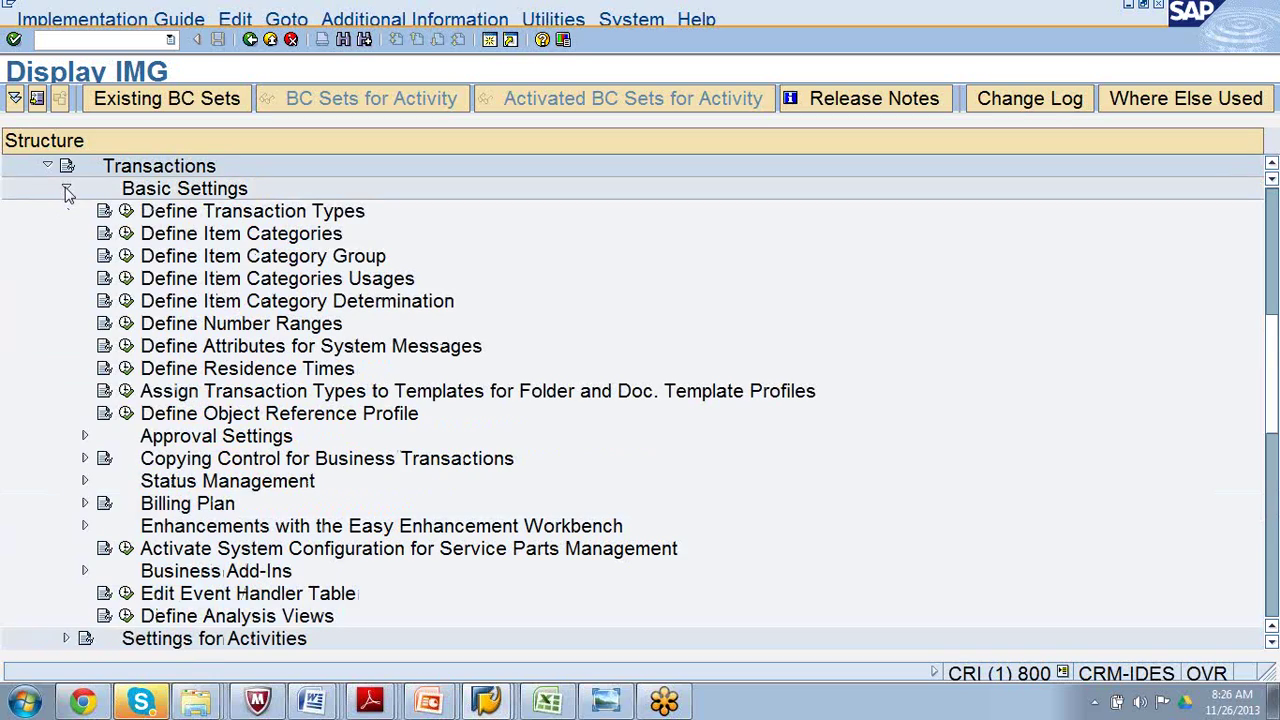
{"action": "left_click", "coordinate": [126, 211]}
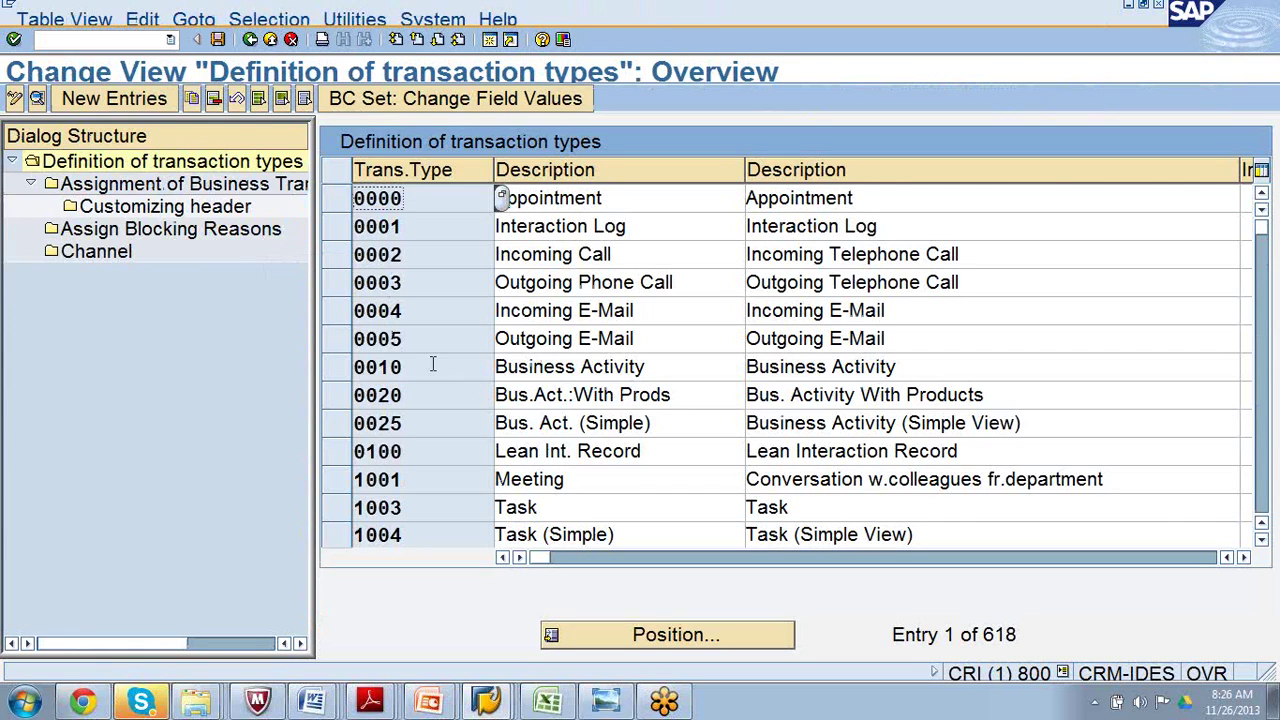
{"action": "scroll", "coordinate": [431, 363], "scroll_direction": "down", "scroll_amount": 4}
{"action": "left_click", "coordinate": [604, 636]}
{"action": "type", "text": "km"}
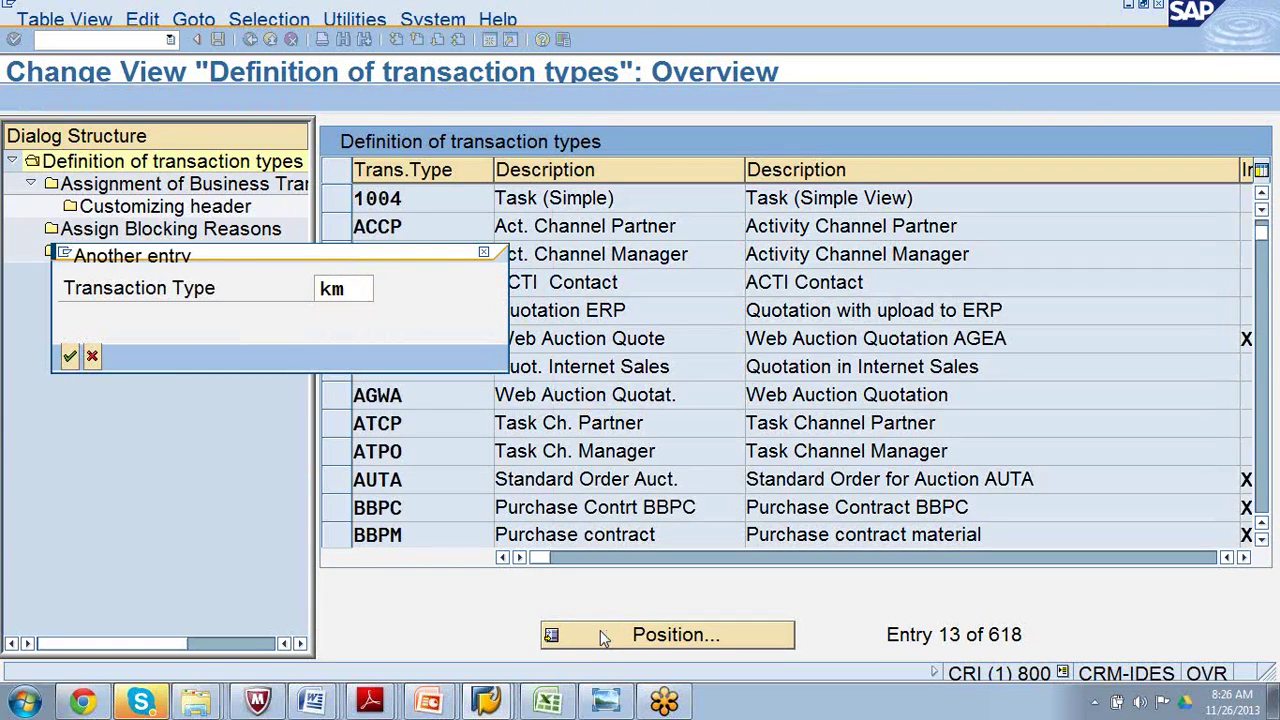
{"action": "key", "text": "Return"}
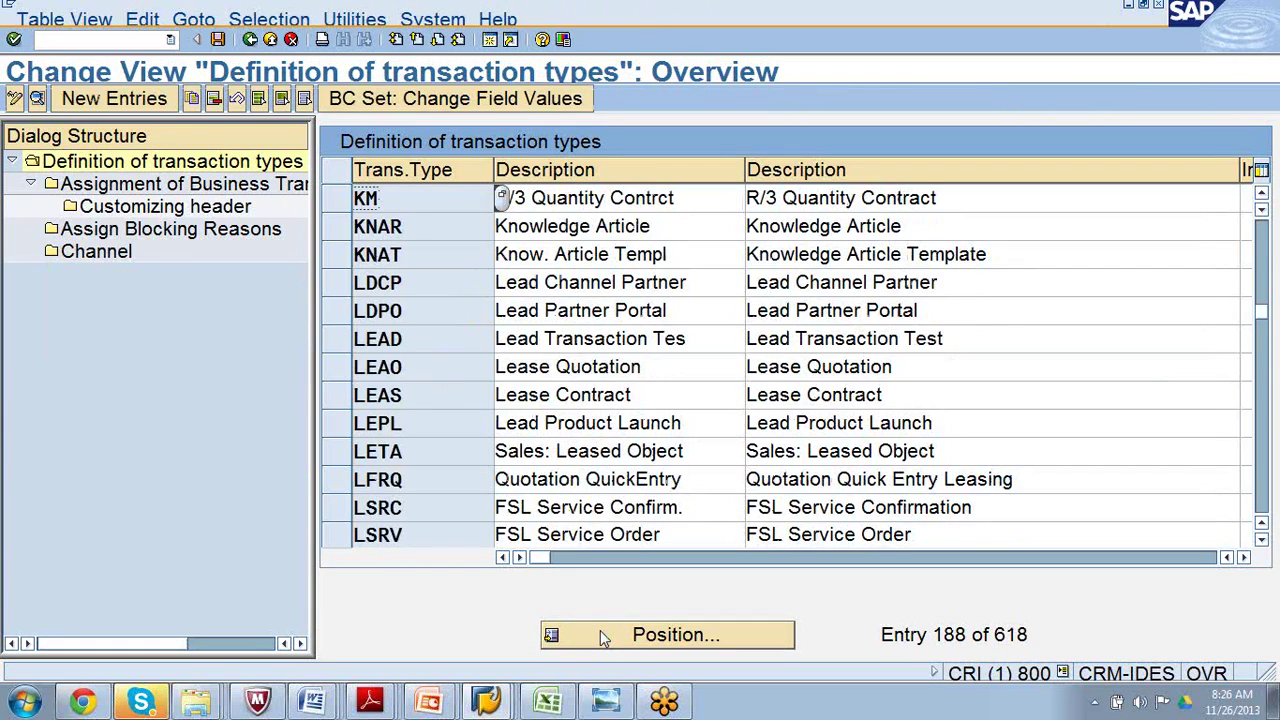
Open the details of transaction type KM and review its general settings and assigned profiles.
{"action": "left_click", "coordinate": [338, 204]}
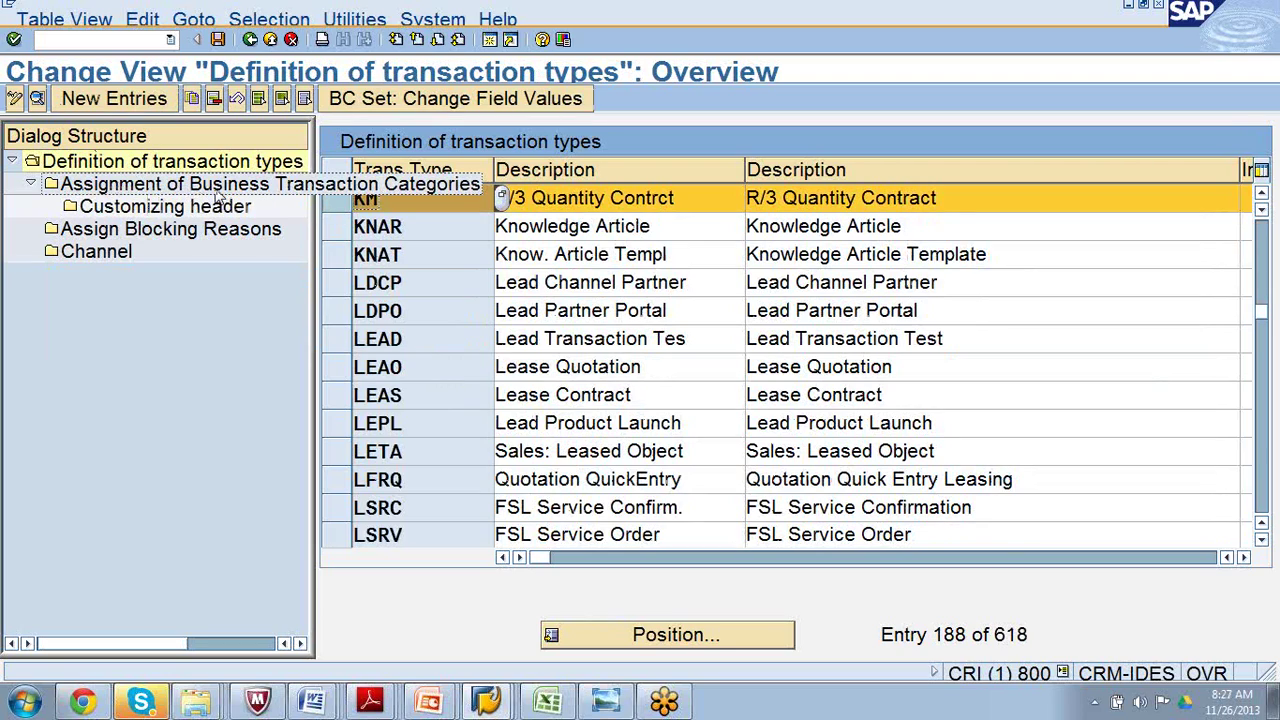
{"action": "left_click", "coordinate": [37, 98]}
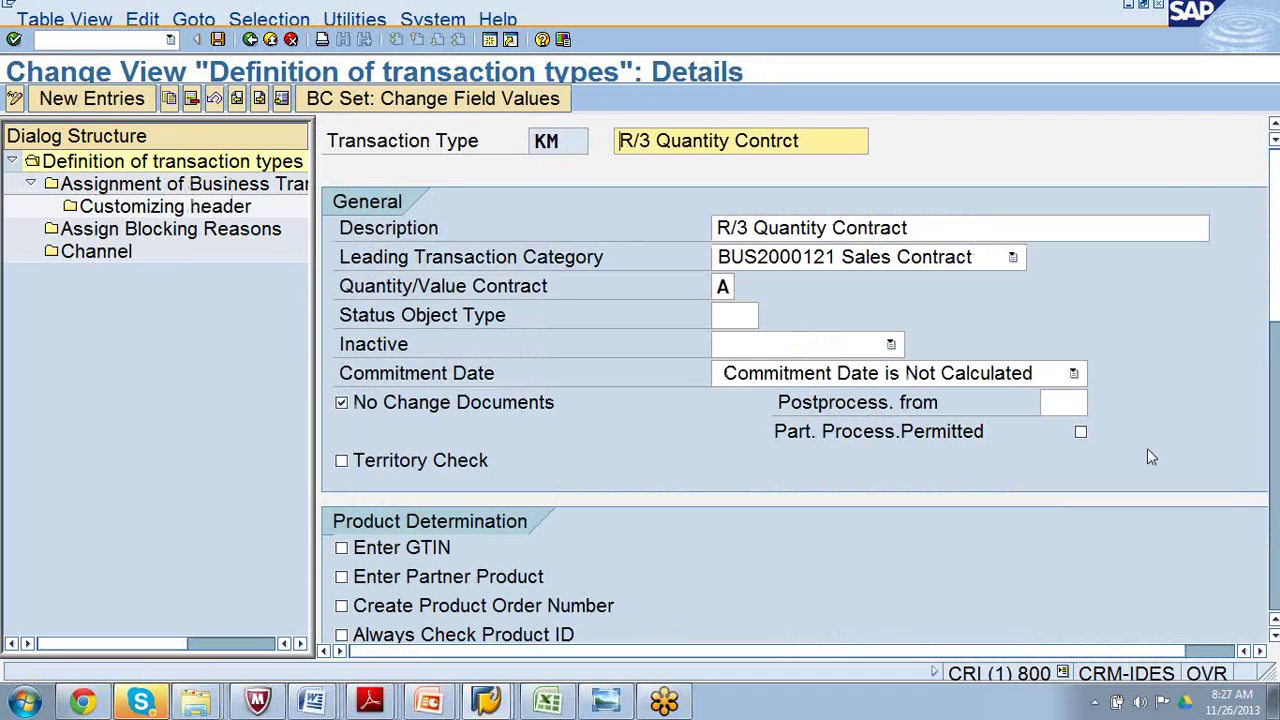
{"action": "left_click", "coordinate": [1274, 636]}
{"action": "left_click_drag", "start_coordinate": [1274, 638], "coordinate": [1274, 638]}
Switch to the second SAP session, start business transaction processing with /ncrmd_order, and rerun it from the command history.
{"action": "left_click", "coordinate": [486, 700]}
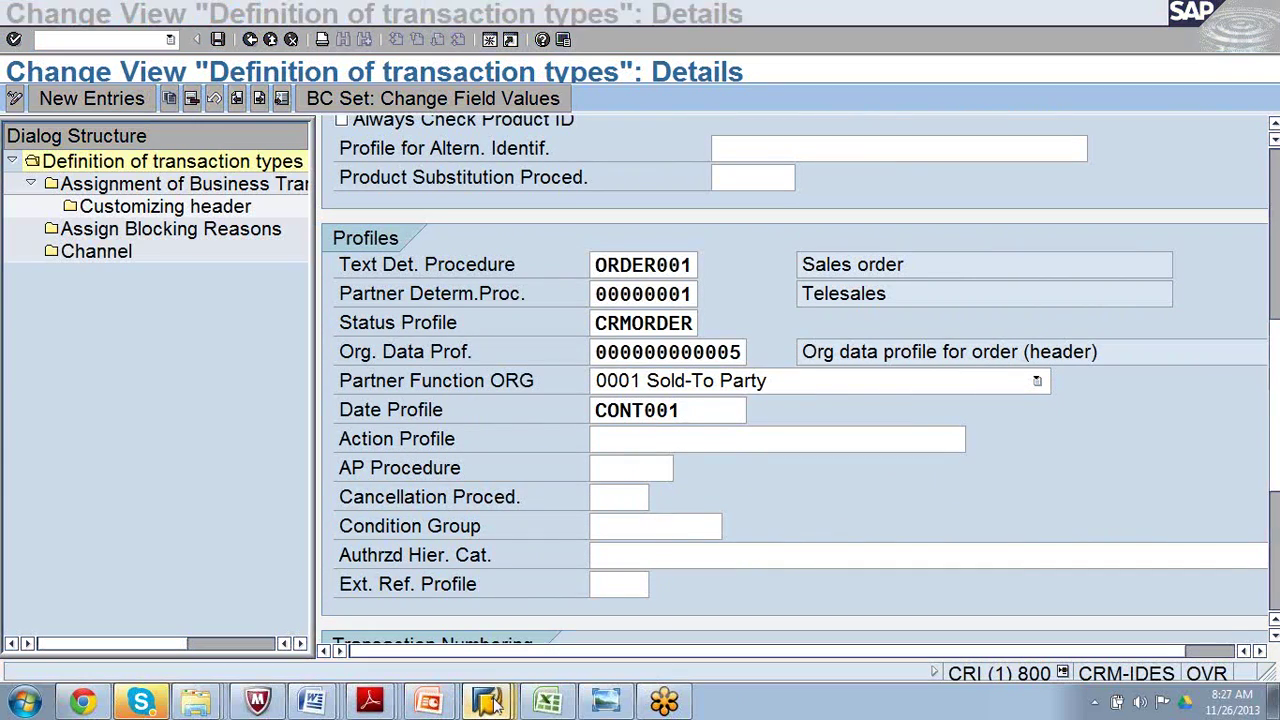
{"action": "left_click", "coordinate": [471, 659]}
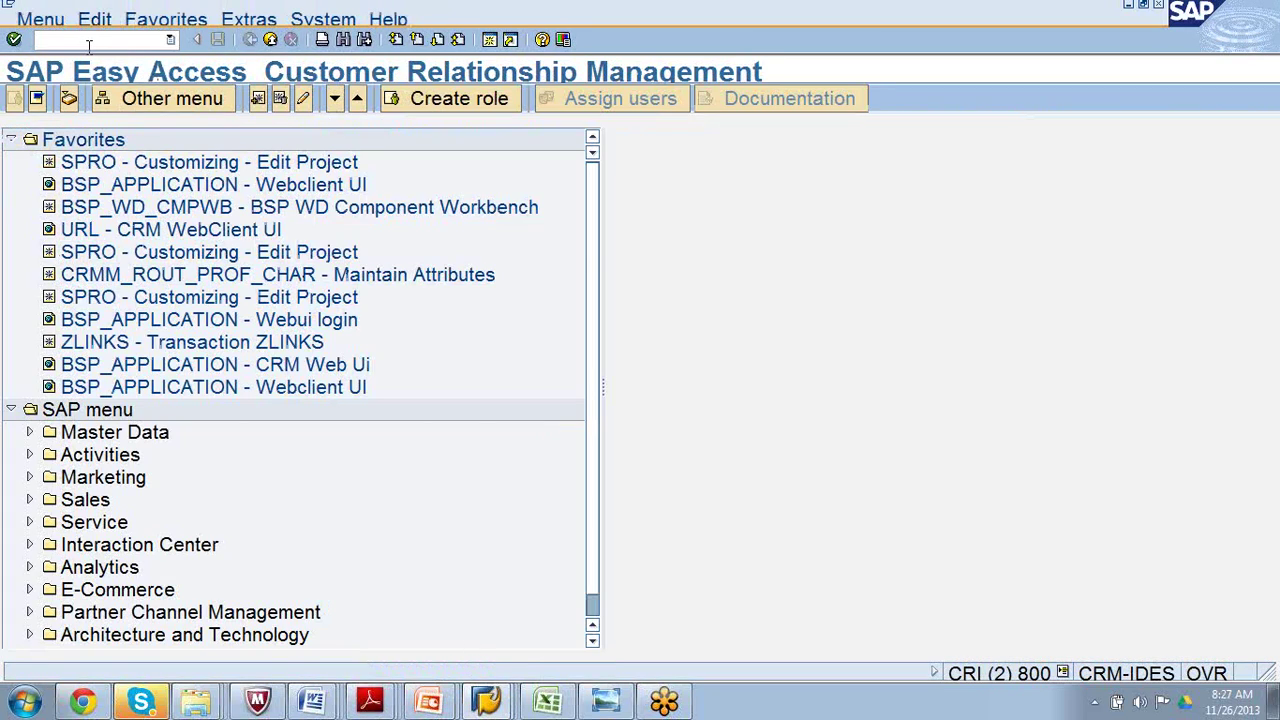
{"action": "left_click", "coordinate": [89, 40]}
{"action": "type", "text": "/ncrmd_order"}
{"action": "key", "text": "Return"}
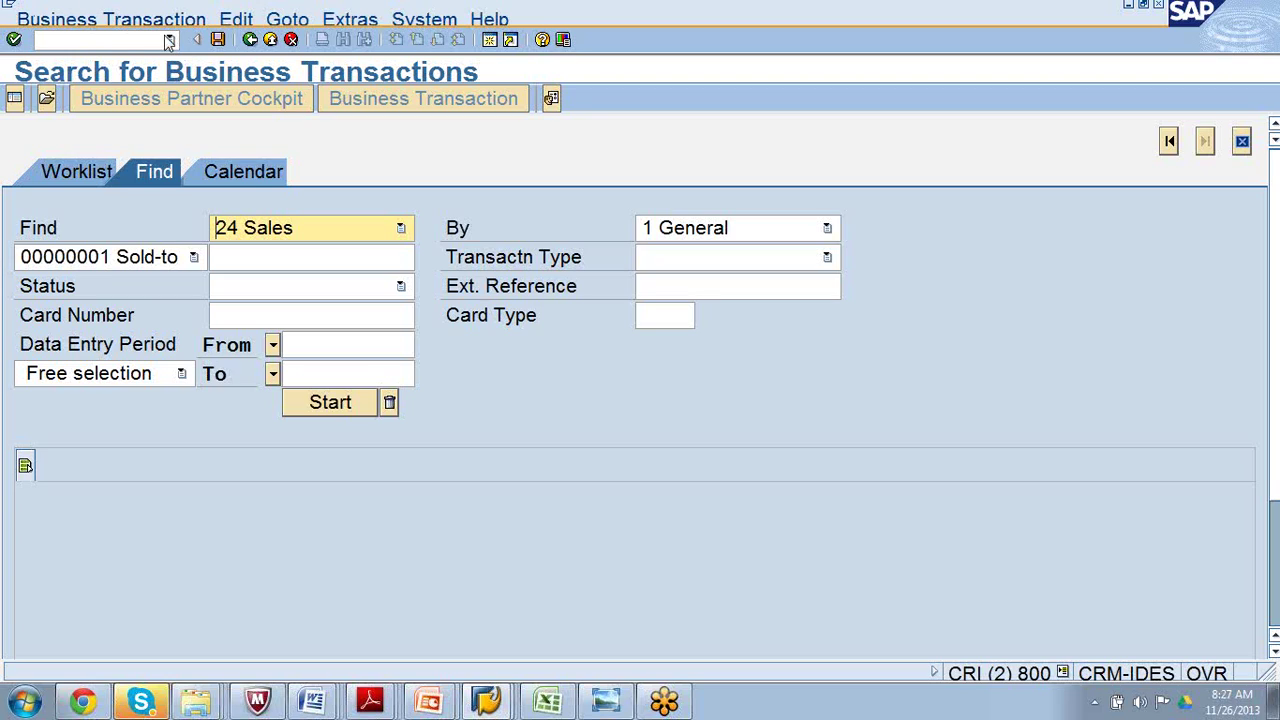
{"action": "left_click", "coordinate": [170, 40]}
{"action": "left_click", "coordinate": [153, 62]}
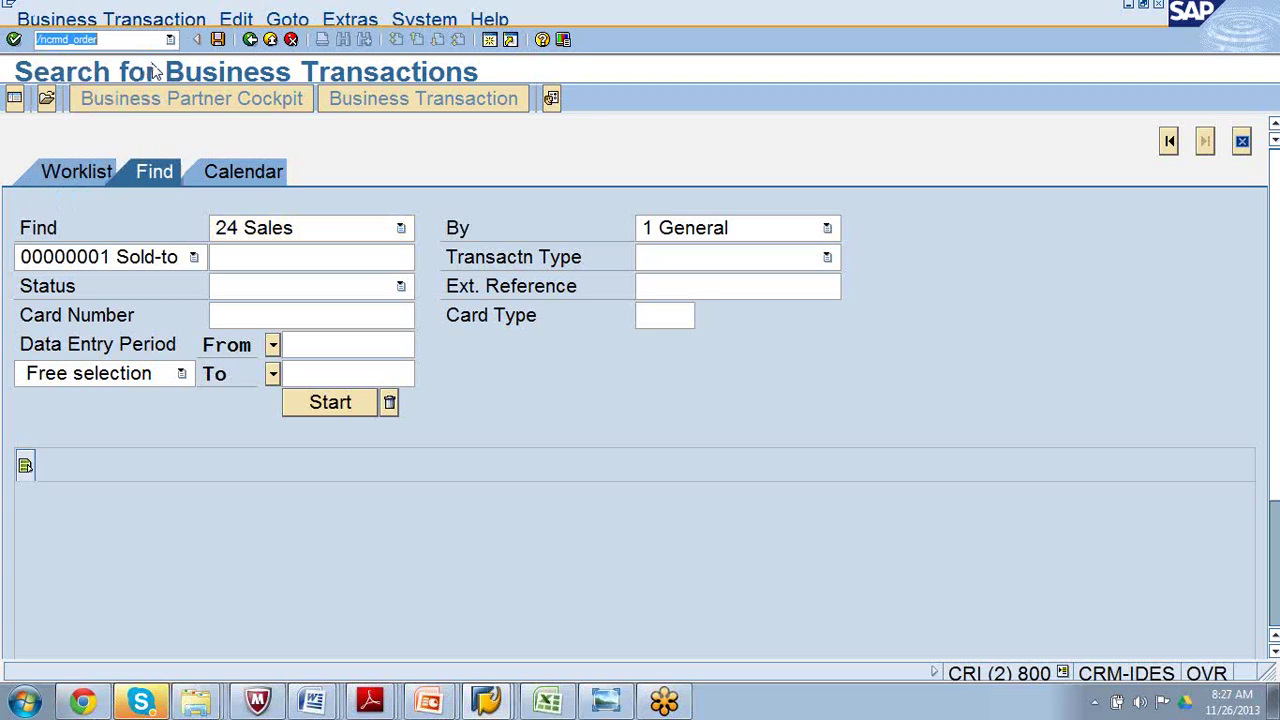
{"action": "left_click", "coordinate": [13, 39]}
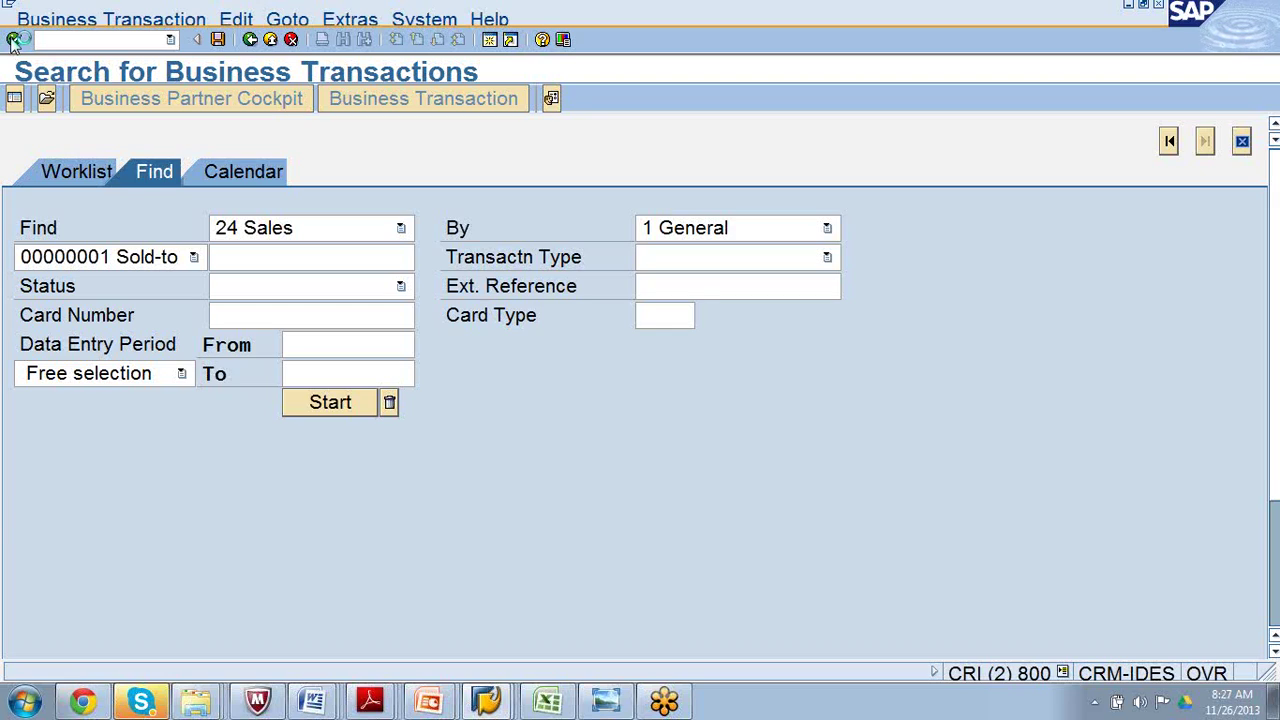
{"action": "left_click", "coordinate": [14, 39]}
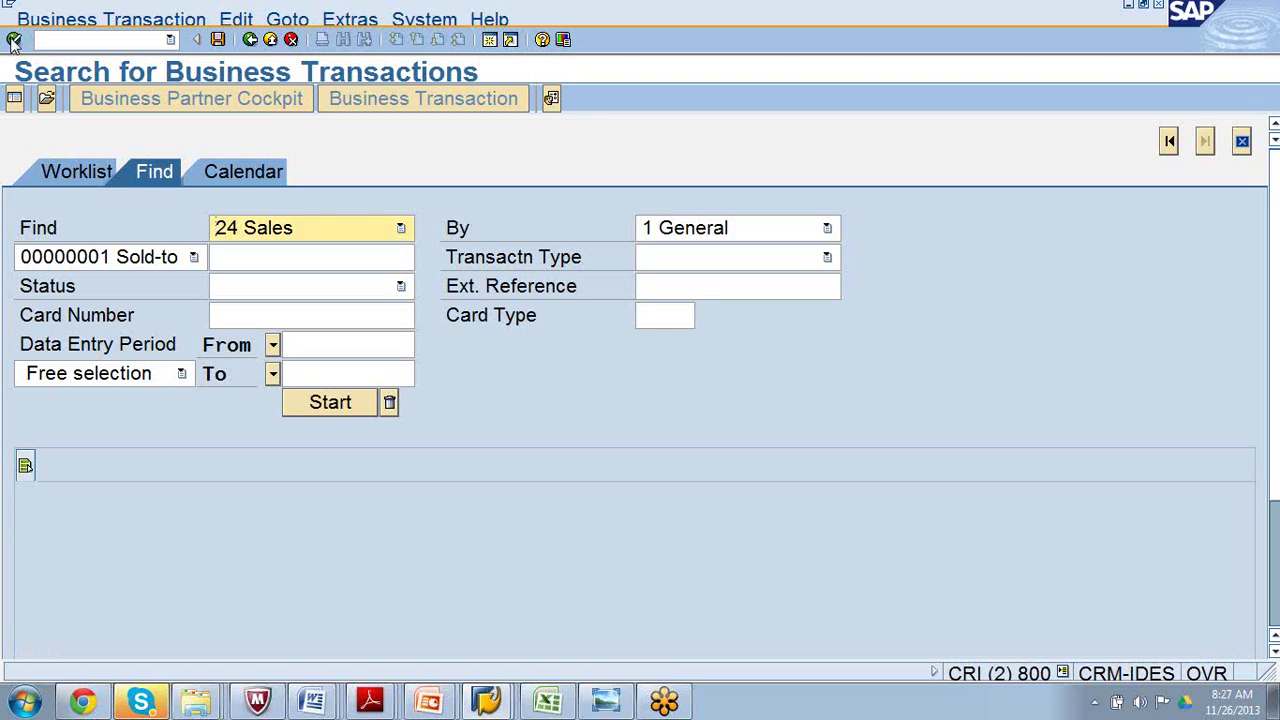
Start creating a business transaction of type R/3 Quantity Contrct from the Sales Contract group.
{"action": "left_click", "coordinate": [108, 14]}
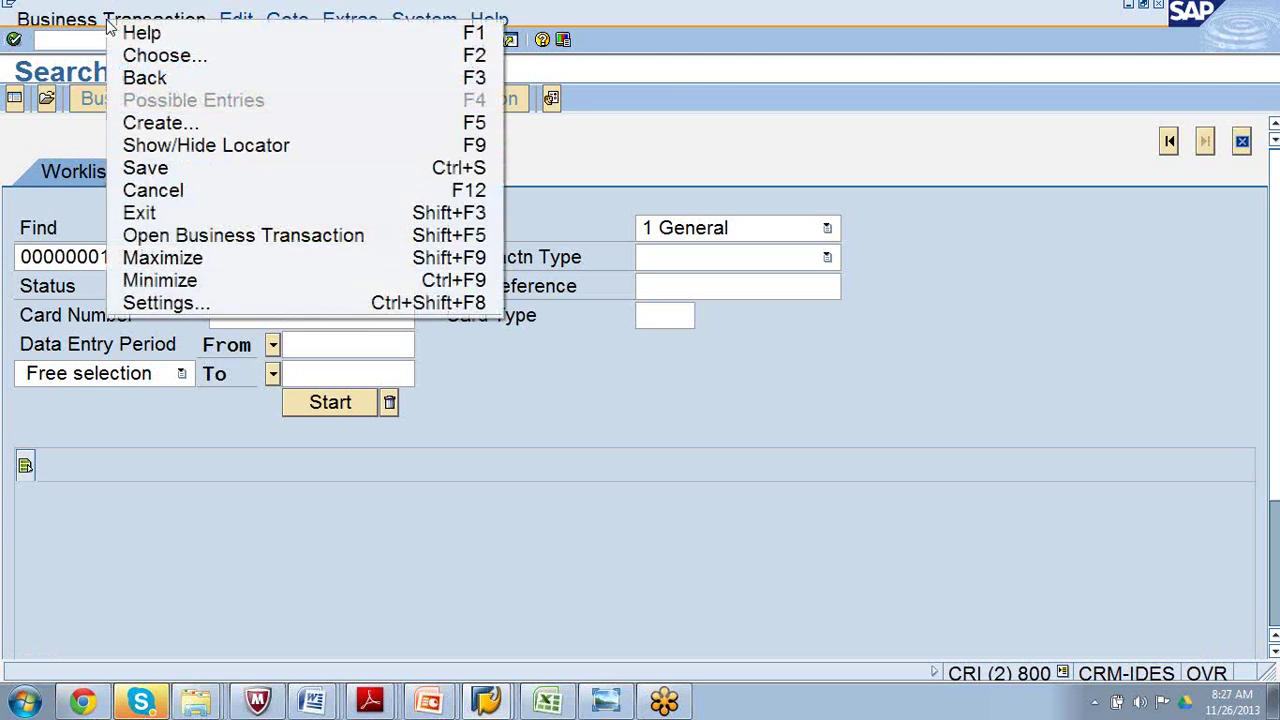
{"action": "left_click", "coordinate": [85, 20]}
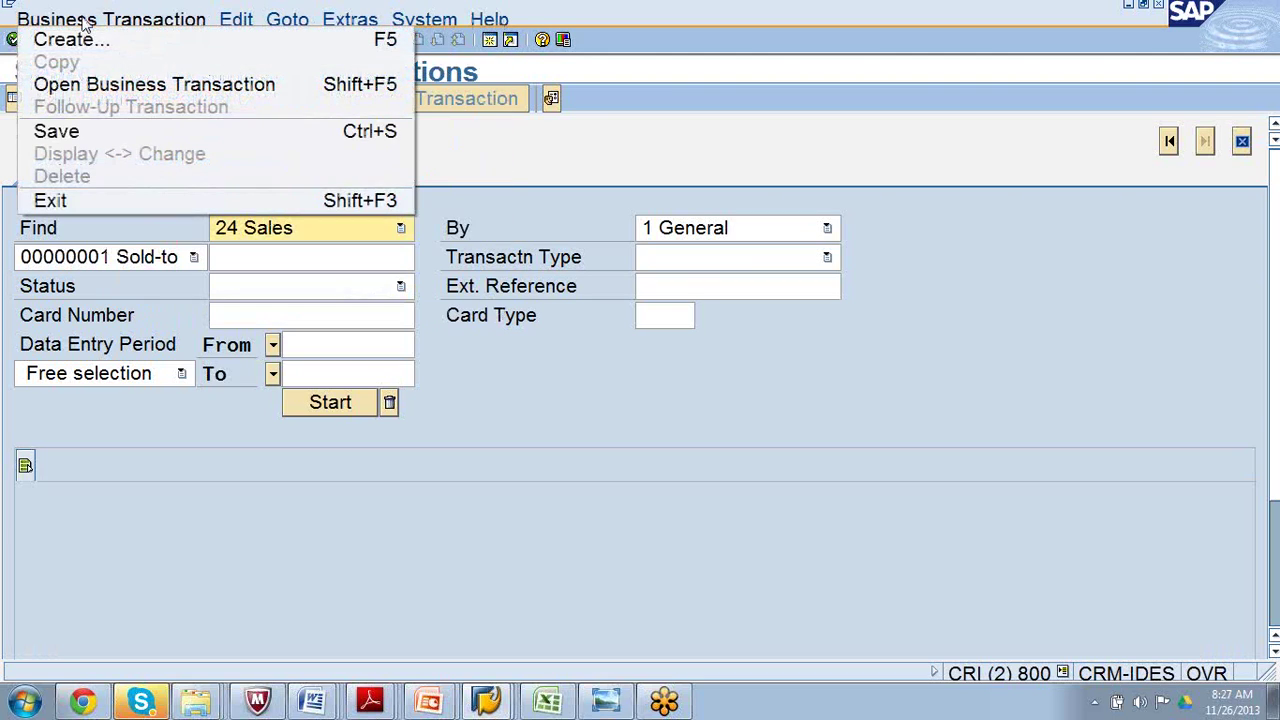
{"action": "left_click", "coordinate": [68, 39]}
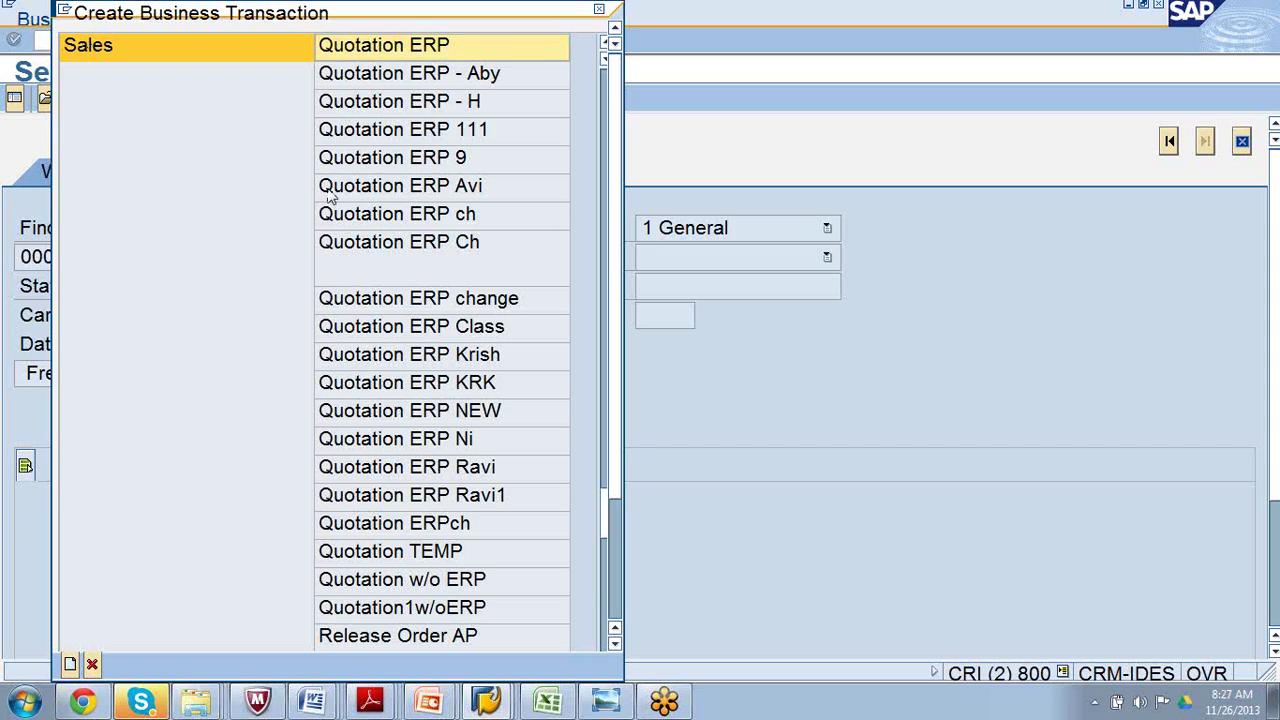
{"action": "scroll", "coordinate": [330, 195], "scroll_direction": "down", "scroll_amount": 15}
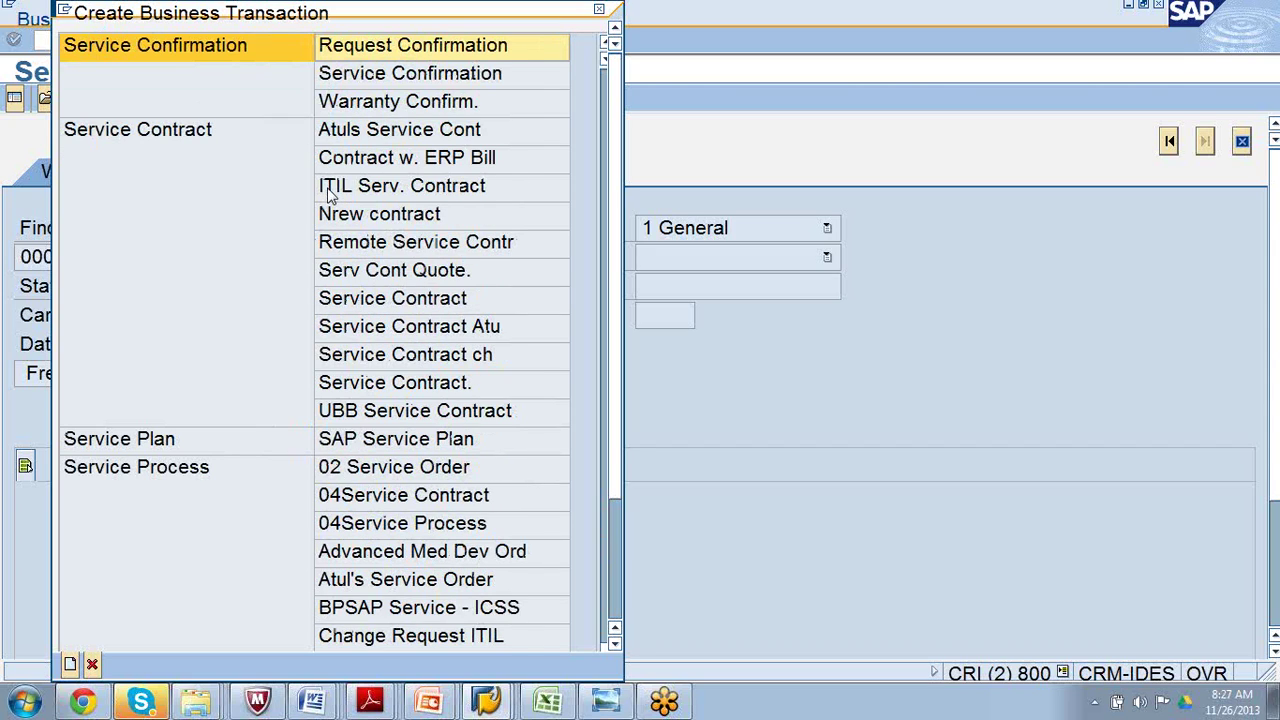
{"action": "scroll", "coordinate": [330, 195], "scroll_direction": "up", "scroll_amount": 7}
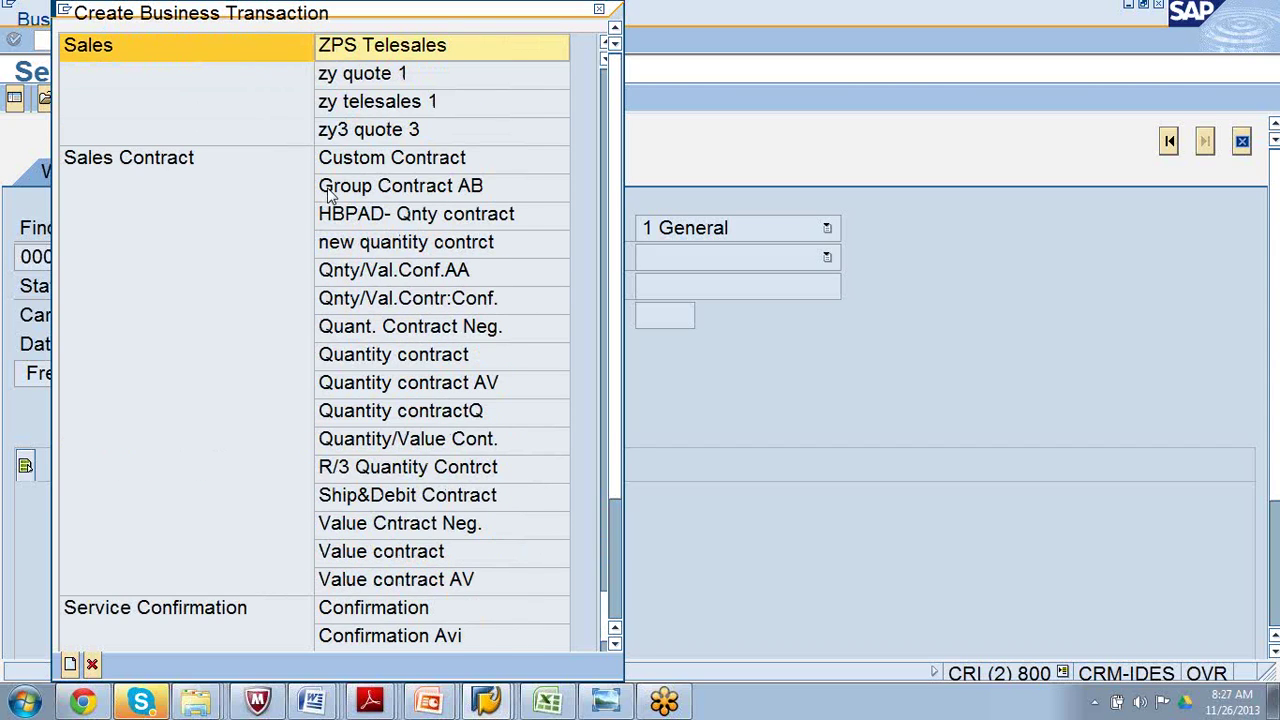
{"action": "left_click", "coordinate": [432, 478]}
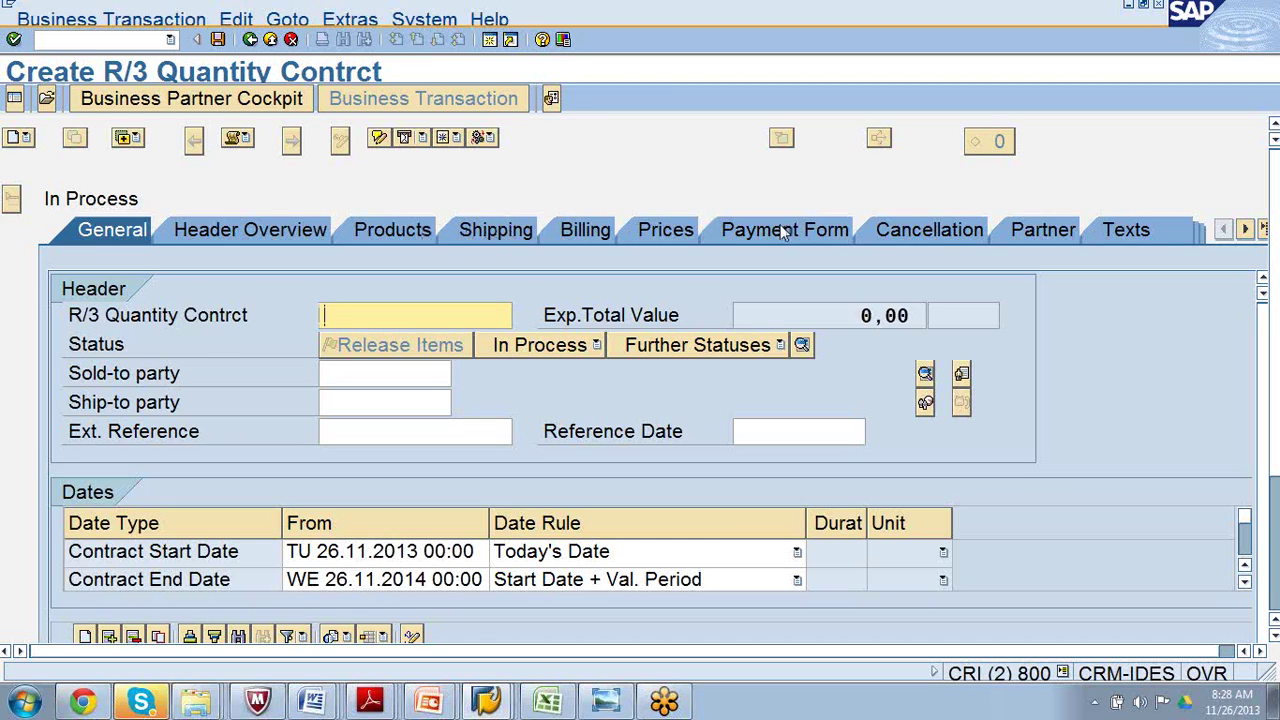
Inspect the new contract's cancellation data, including the available cancellation reasons, and leave the contract without saving.
{"action": "left_click", "coordinate": [965, 232]}
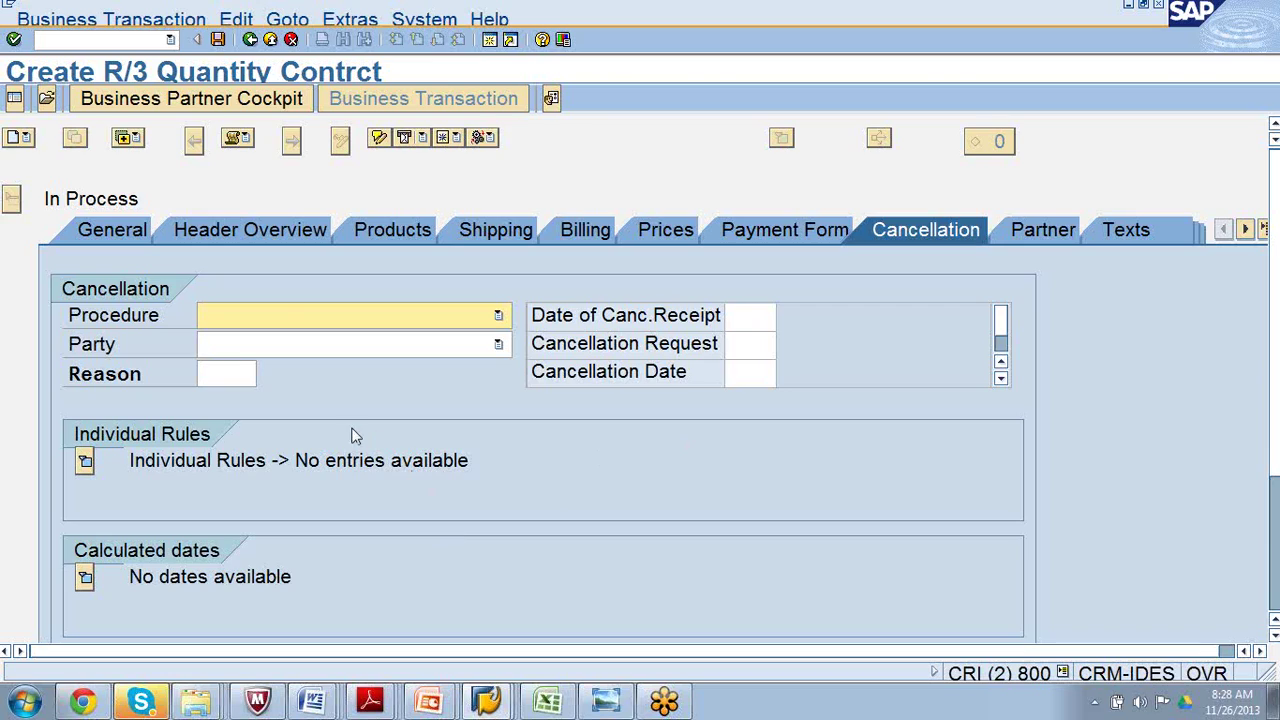
{"action": "left_click", "coordinate": [247, 376]}
{"action": "left_click", "coordinate": [265, 373]}
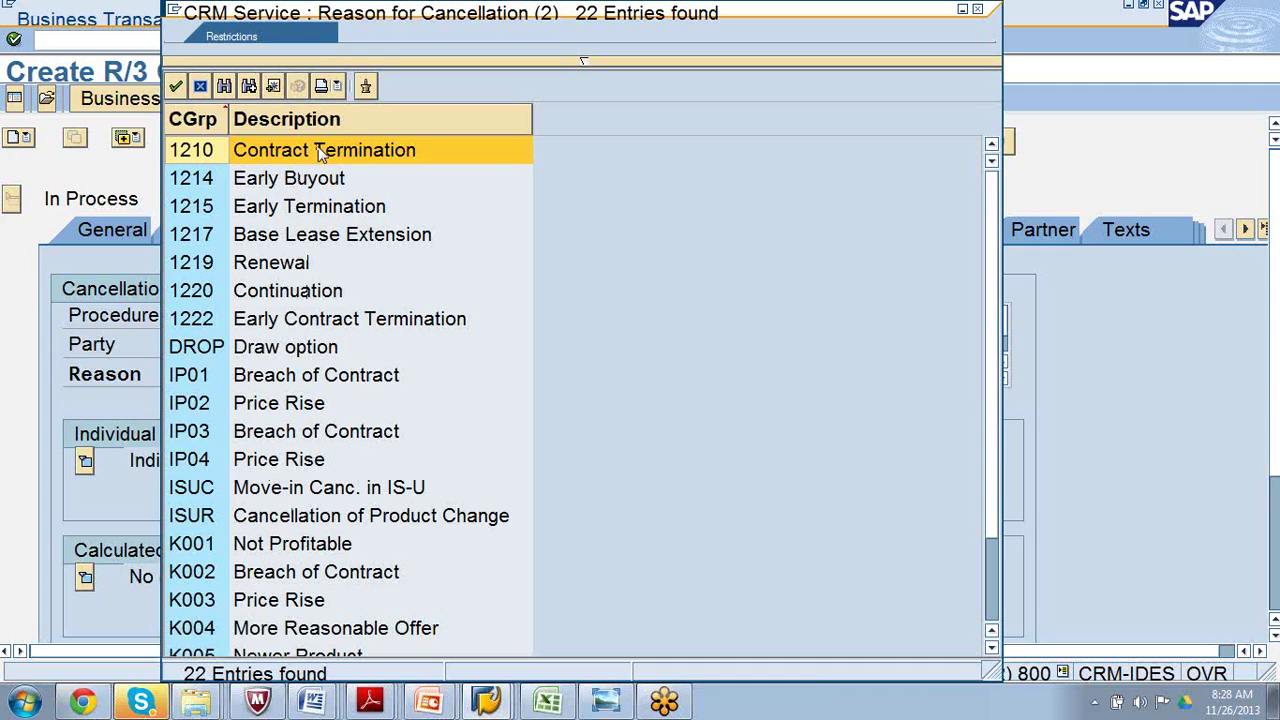
{"action": "left_click", "coordinate": [979, 11]}
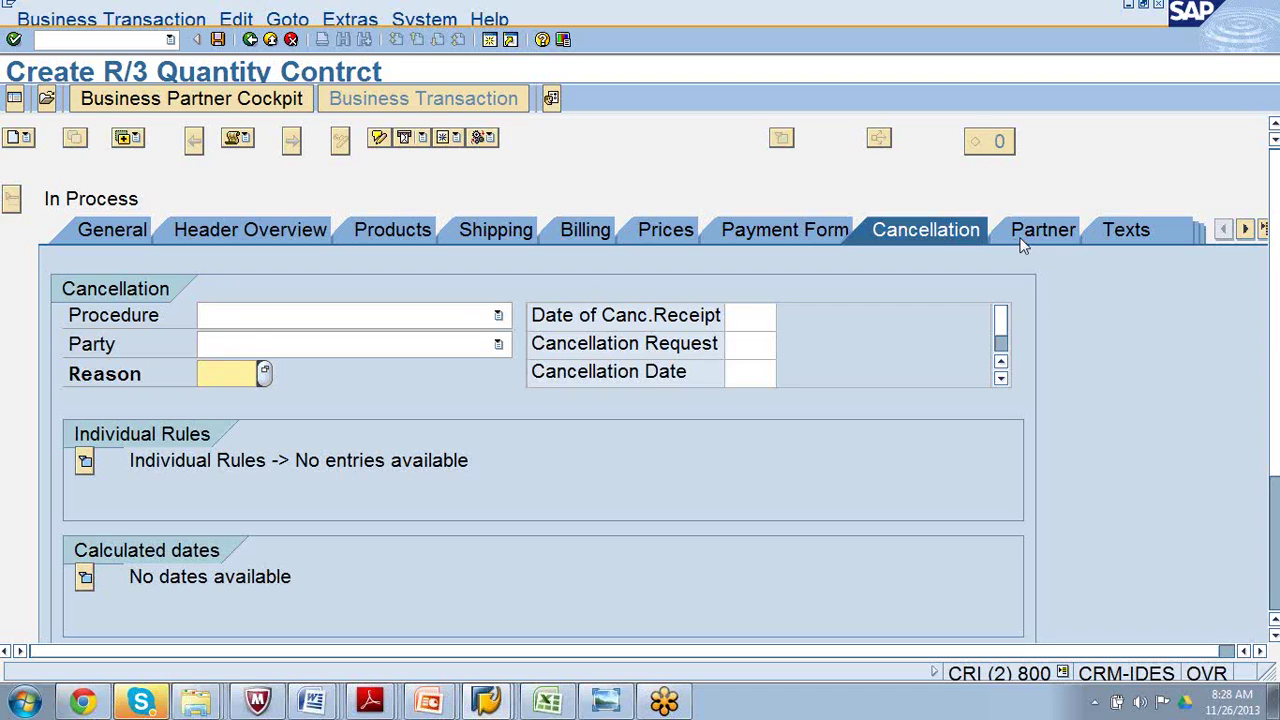
{"action": "left_click", "coordinate": [1246, 230]}
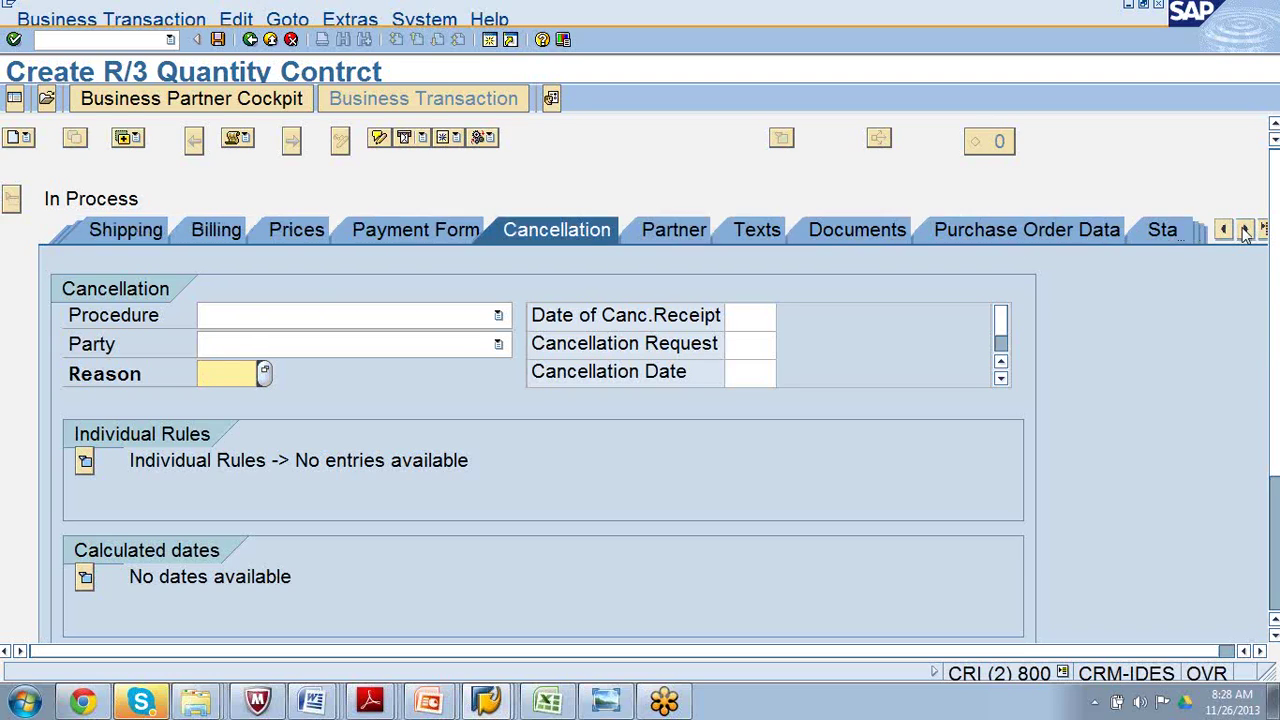
{"action": "left_click", "coordinate": [251, 39]}
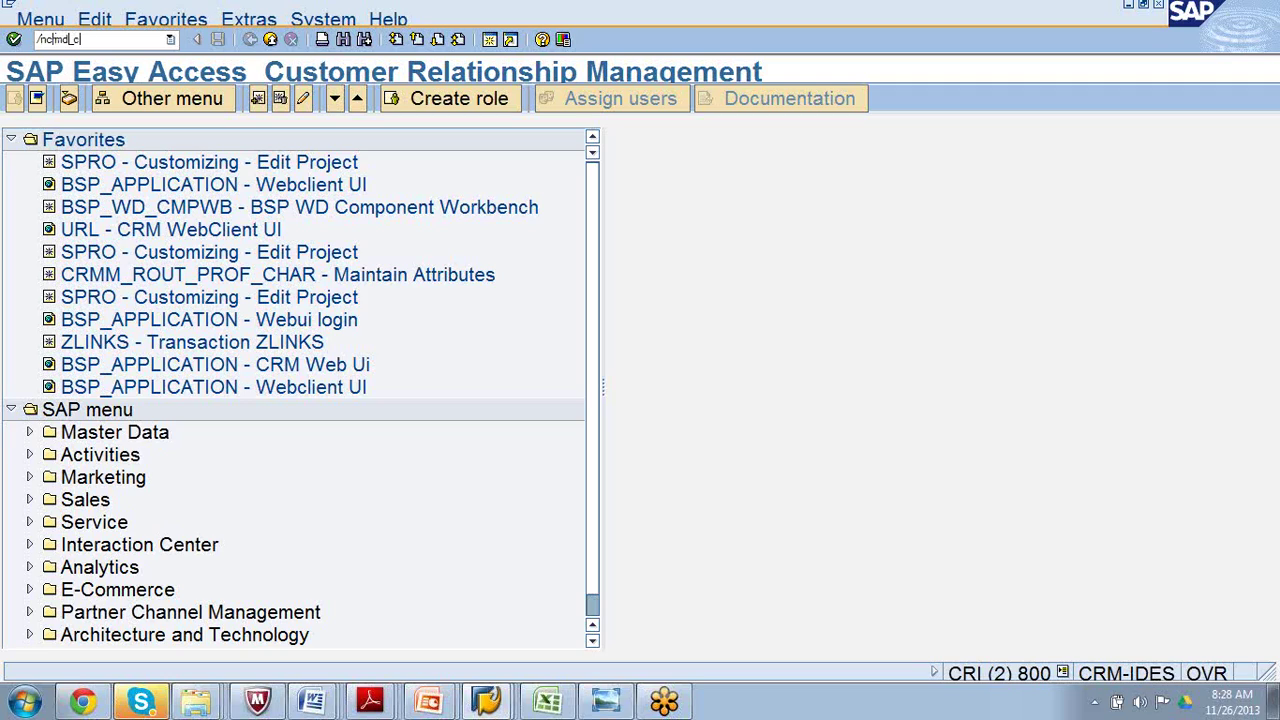
Start business transaction processing with /ncrmd_order and begin creating a Telesales transaction from the Sales group.
{"action": "key", "text": "Return"}
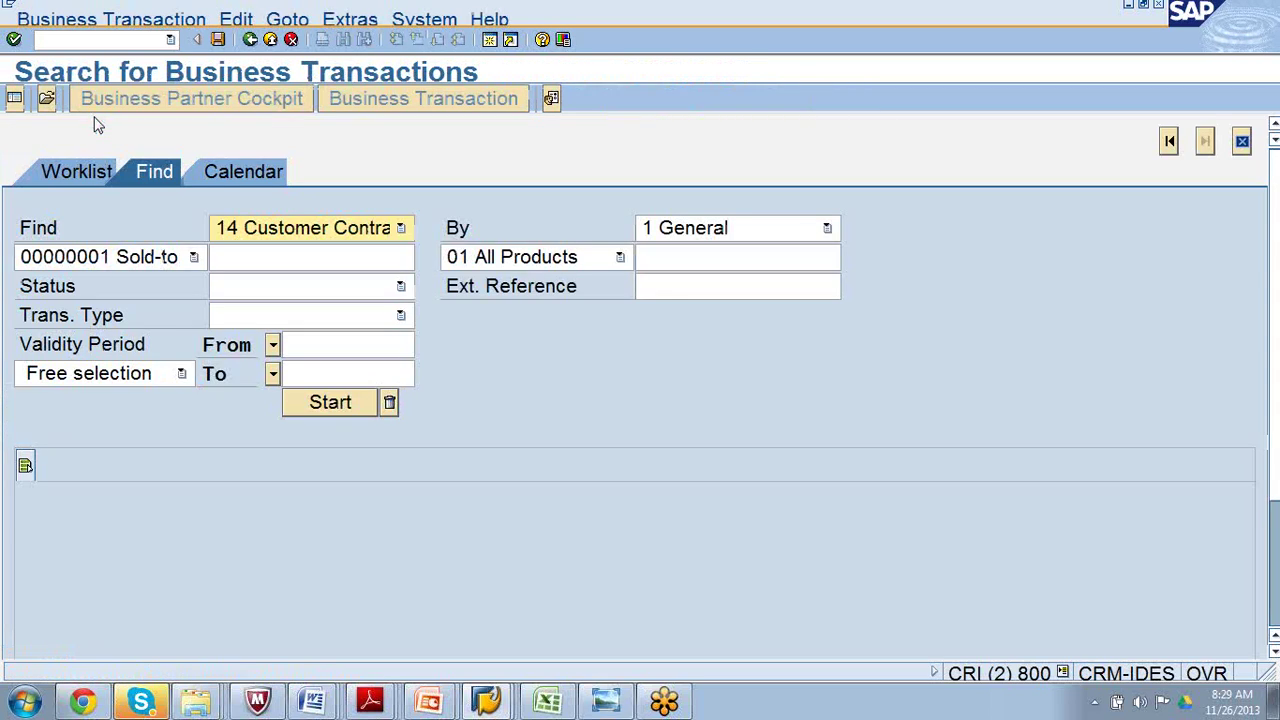
{"action": "left_click", "coordinate": [90, 14]}
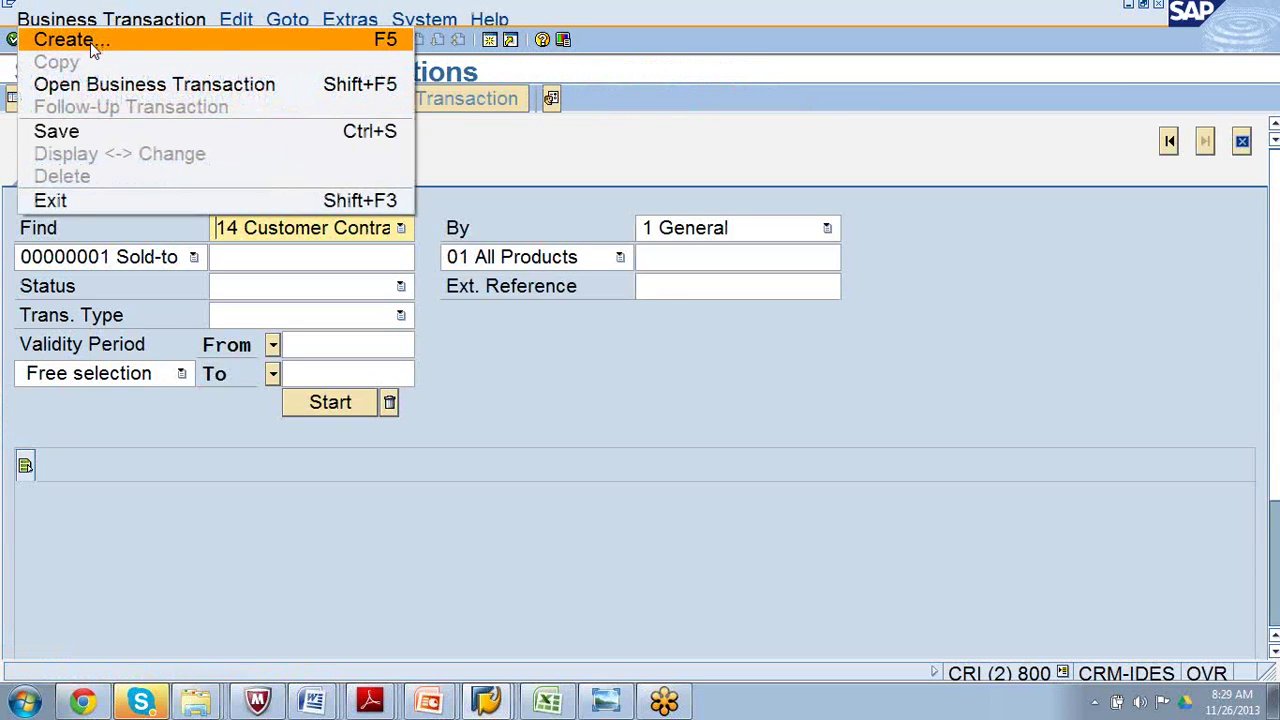
{"action": "left_click", "coordinate": [90, 41]}
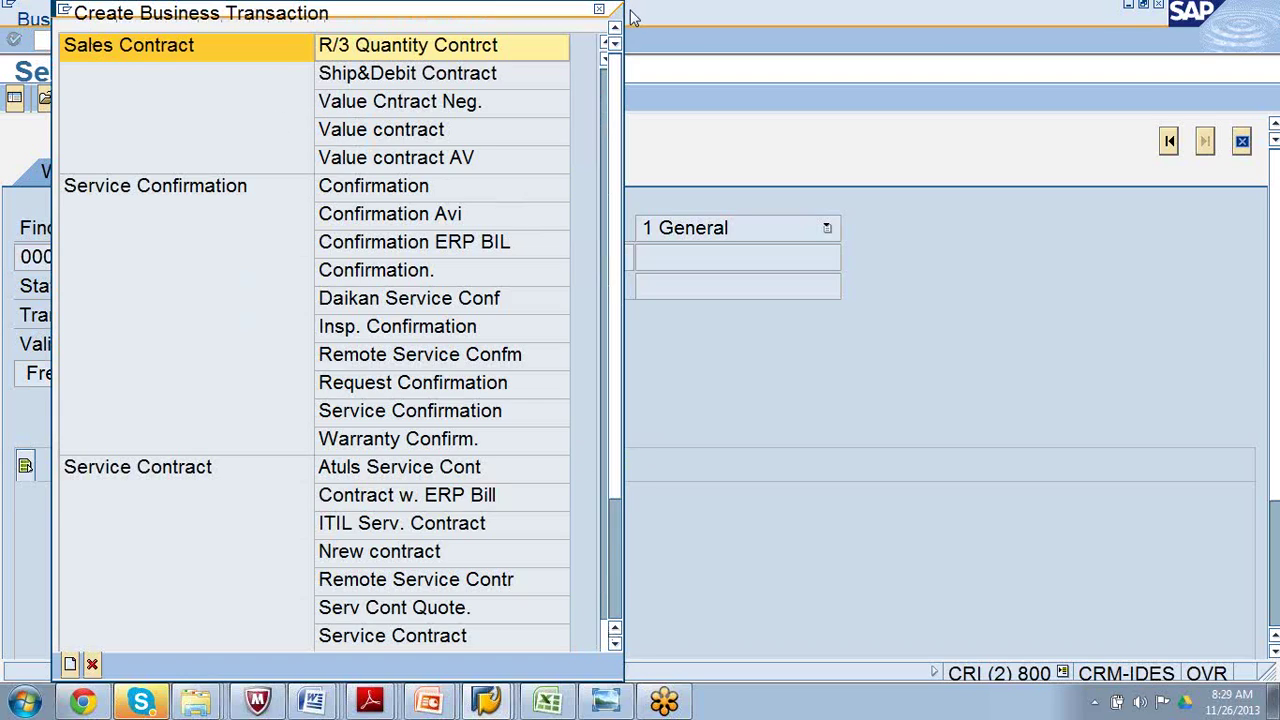
{"action": "left_click", "coordinate": [610, 45]}
{"action": "left_click", "coordinate": [610, 45]}
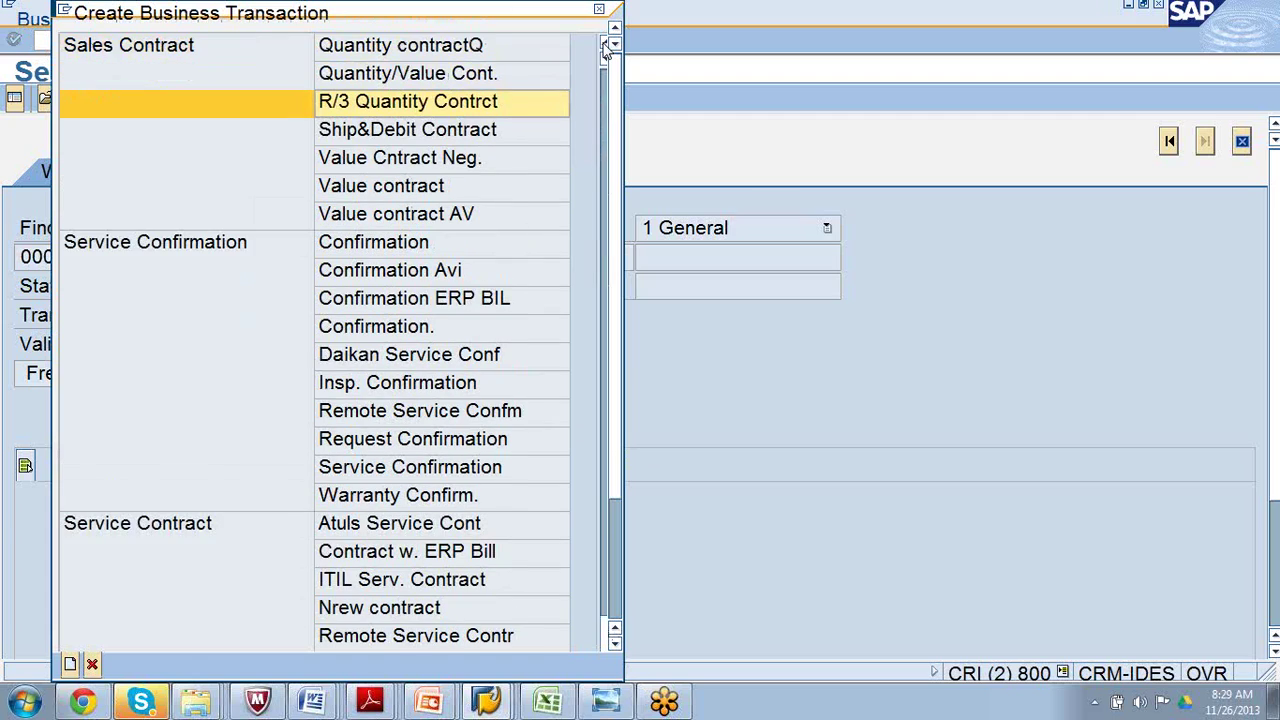
{"action": "left_click", "coordinate": [610, 45]}
{"action": "left_click", "coordinate": [610, 45]}
{"action": "left_click_drag", "start_coordinate": [610, 45], "coordinate": [607, 50]}
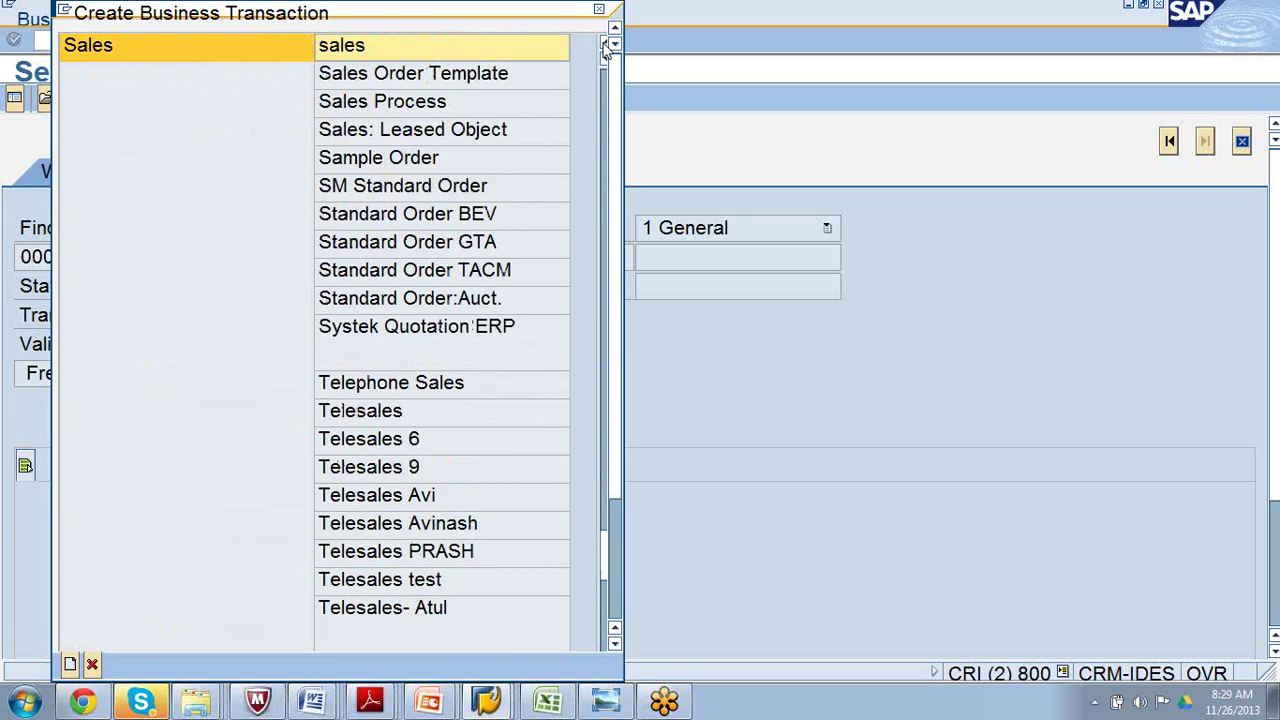
{"action": "left_click", "coordinate": [369, 418]}
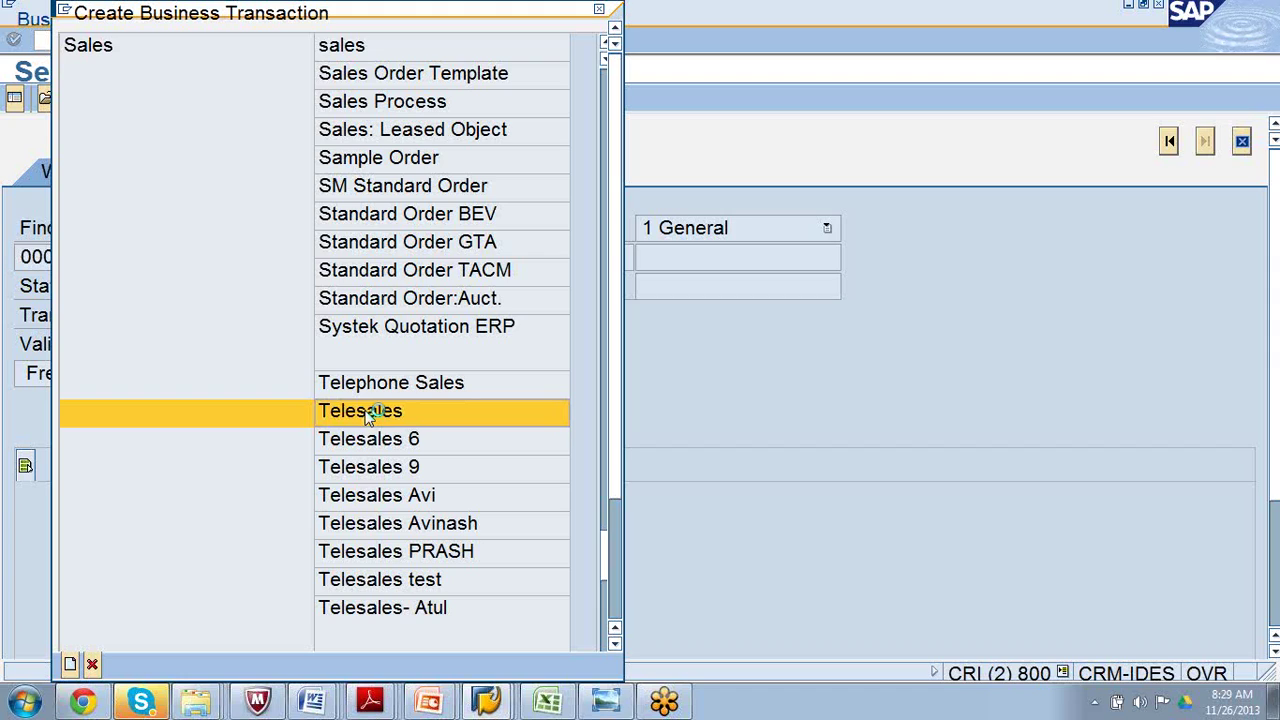
{"action": "double_click", "coordinate": [367, 416]}
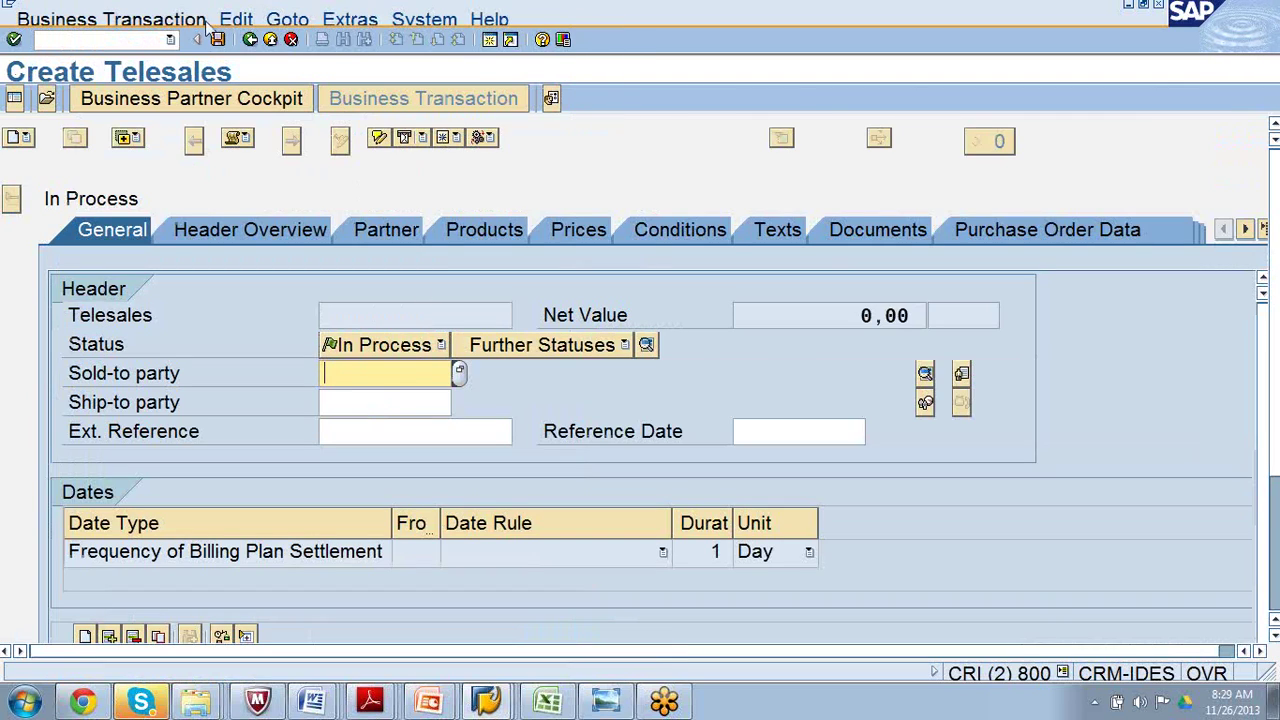
Reopen the list of creatable business transactions, look through the Sales, Service Process and Task types, and return to the Telesales transaction.
{"action": "left_click", "coordinate": [145, 14]}
{"action": "left_click", "coordinate": [148, 38]}
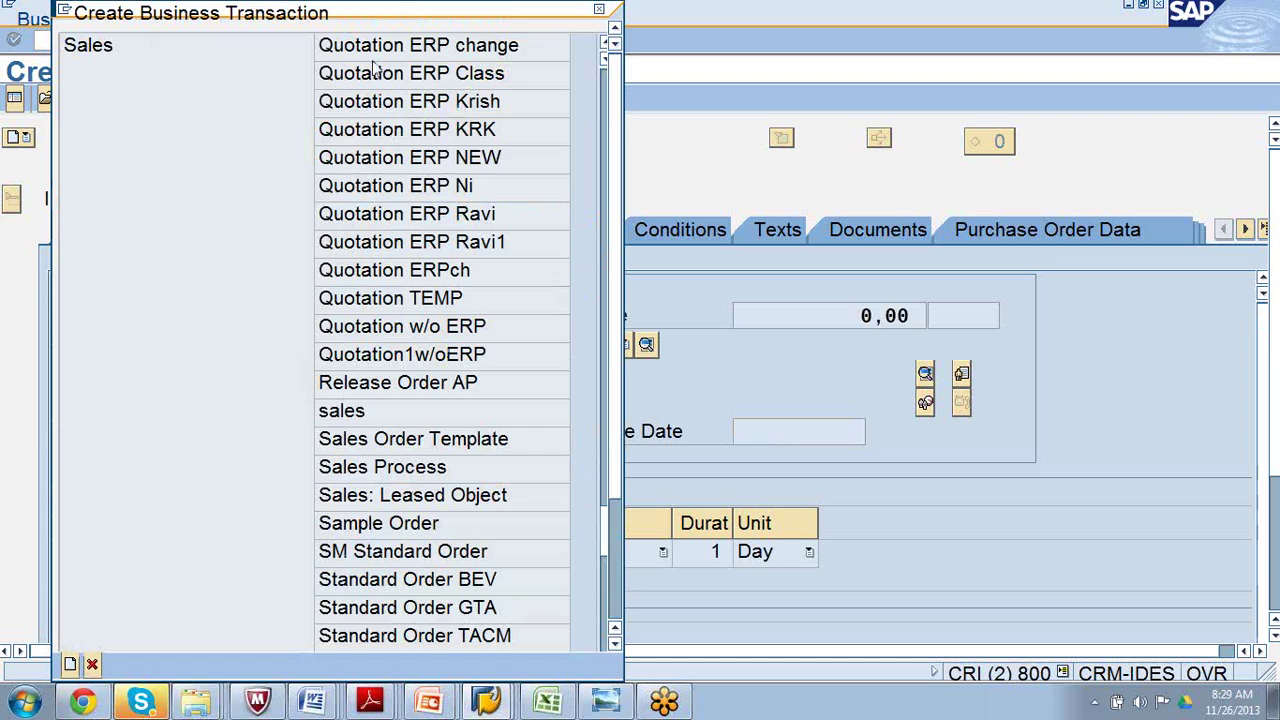
{"action": "scroll", "coordinate": [392, 244], "scroll_direction": "up", "scroll_amount": 5}
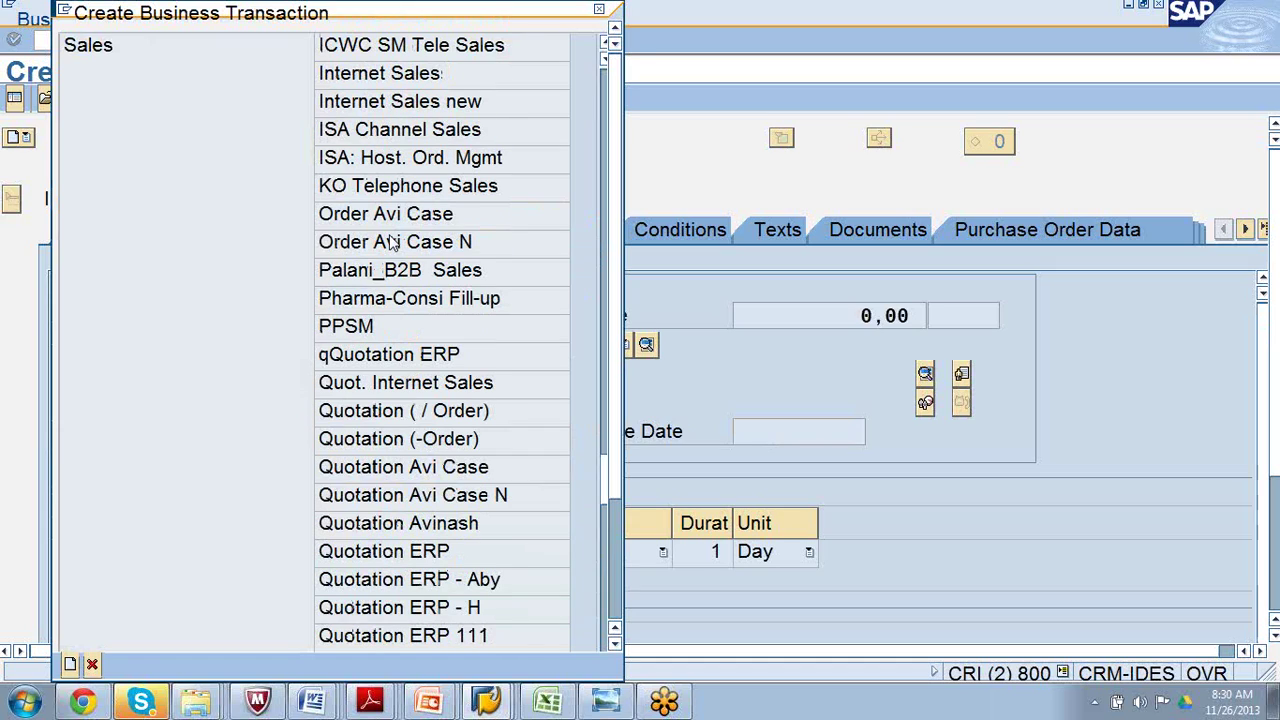
{"action": "scroll", "coordinate": [392, 244], "scroll_direction": "down", "scroll_amount": 5}
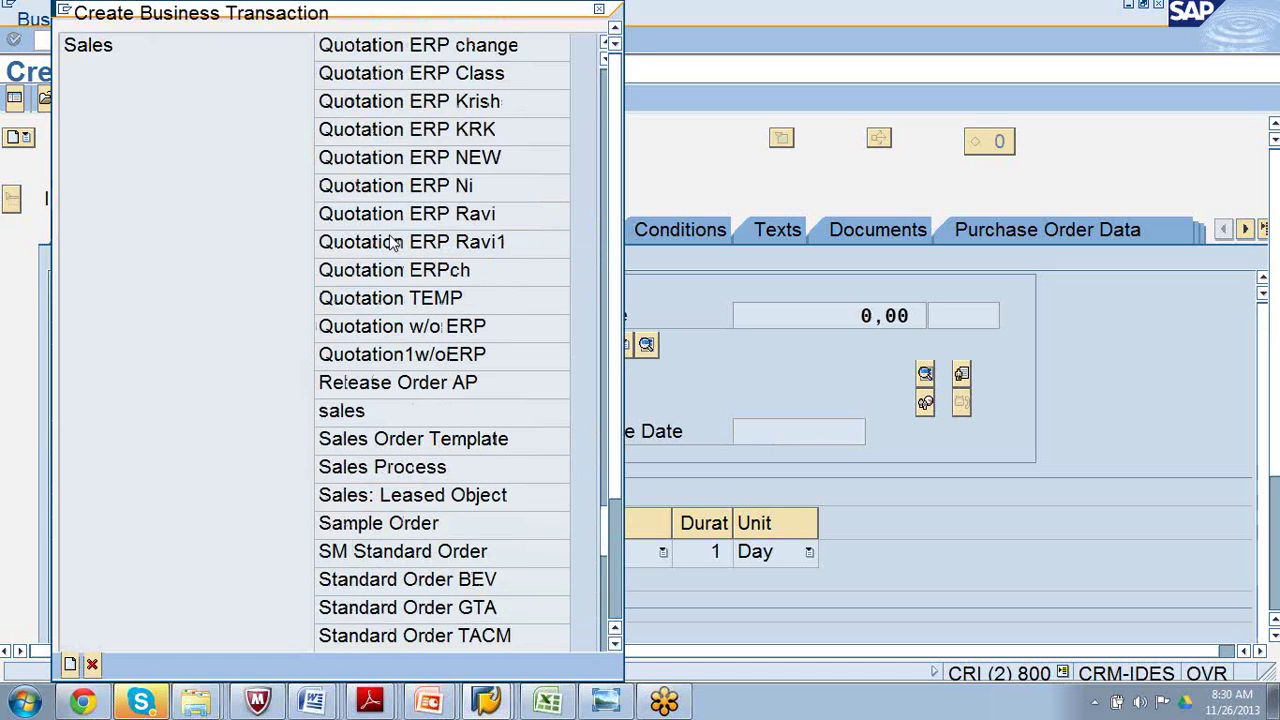
{"action": "scroll", "coordinate": [393, 230], "scroll_direction": "up", "scroll_amount": 5}
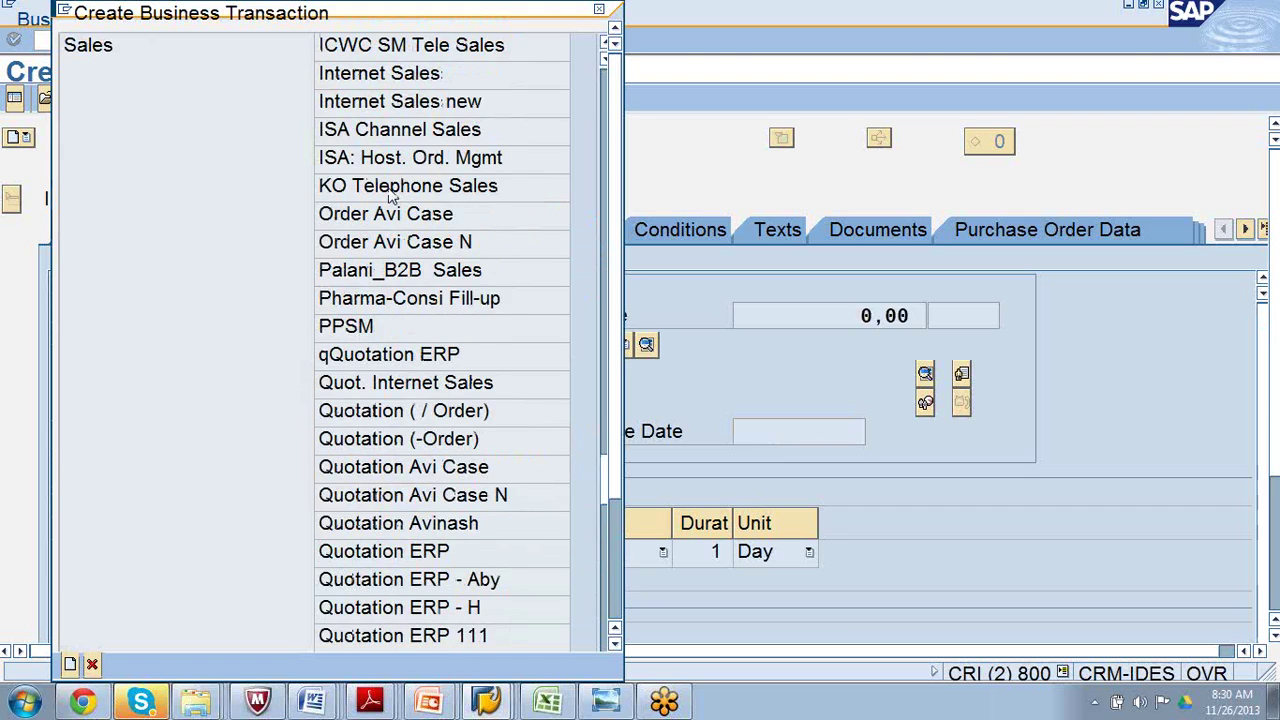
{"action": "scroll", "coordinate": [391, 198], "scroll_direction": "down", "scroll_amount": 5}
{"action": "scroll", "coordinate": [391, 246], "scroll_direction": "down", "scroll_amount": 10}
{"action": "scroll", "coordinate": [391, 246], "scroll_direction": "down", "scroll_amount": 10}
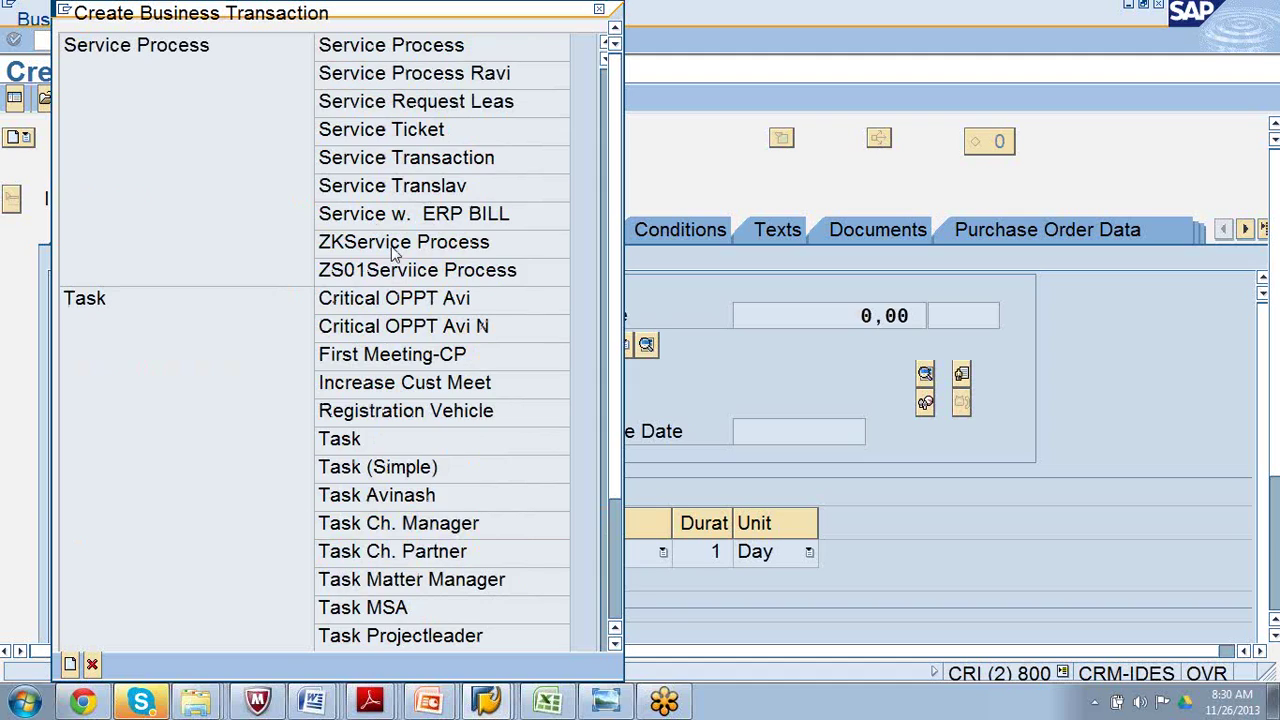
{"action": "scroll", "coordinate": [393, 252], "scroll_direction": "up", "scroll_amount": 15}
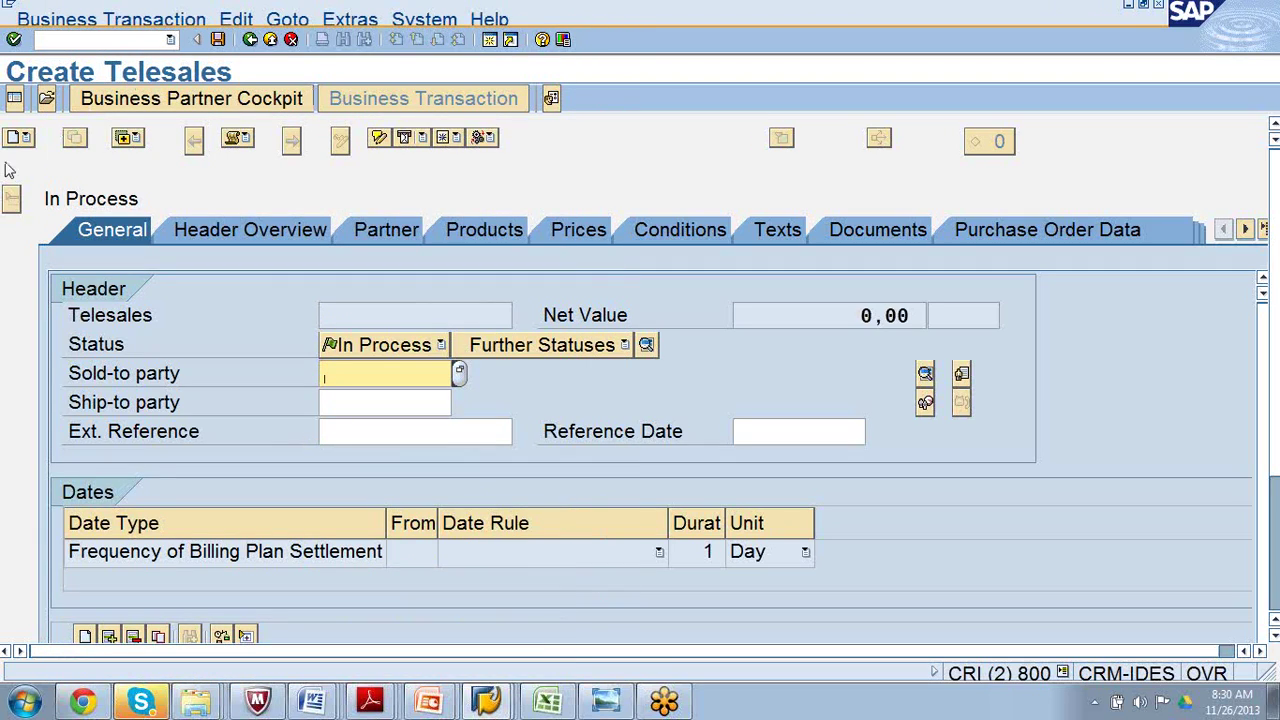
Search for existing business transactions of transaction type AG using the transaction number's value help.
{"action": "left_click", "coordinate": [48, 100]}
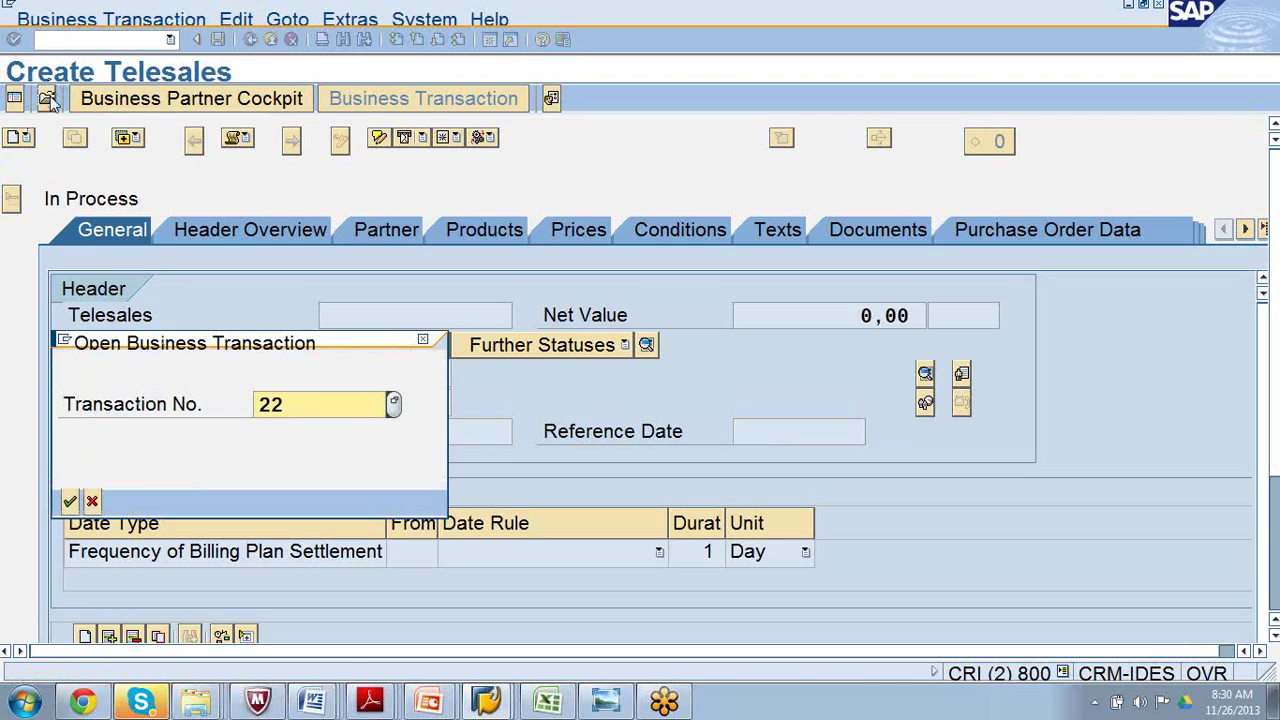
{"action": "key", "text": "Delete"}
{"action": "key", "text": "Delete"}
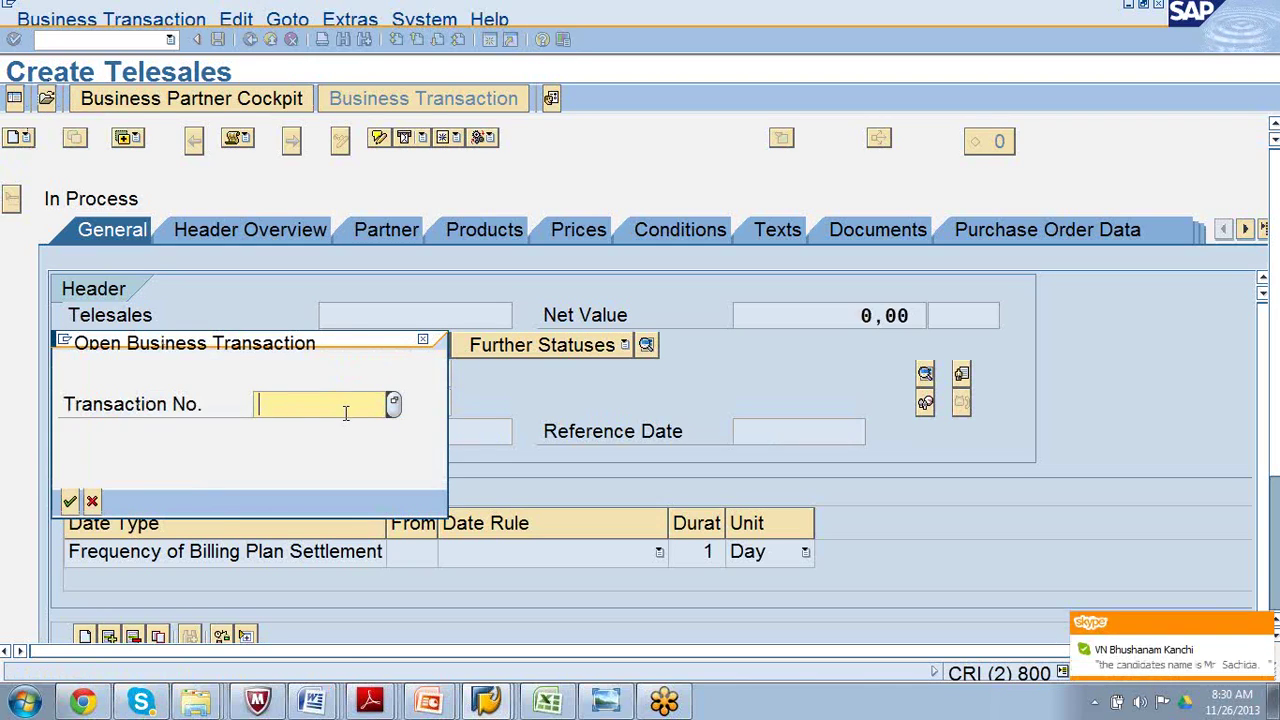
{"action": "left_click", "coordinate": [1262, 622]}
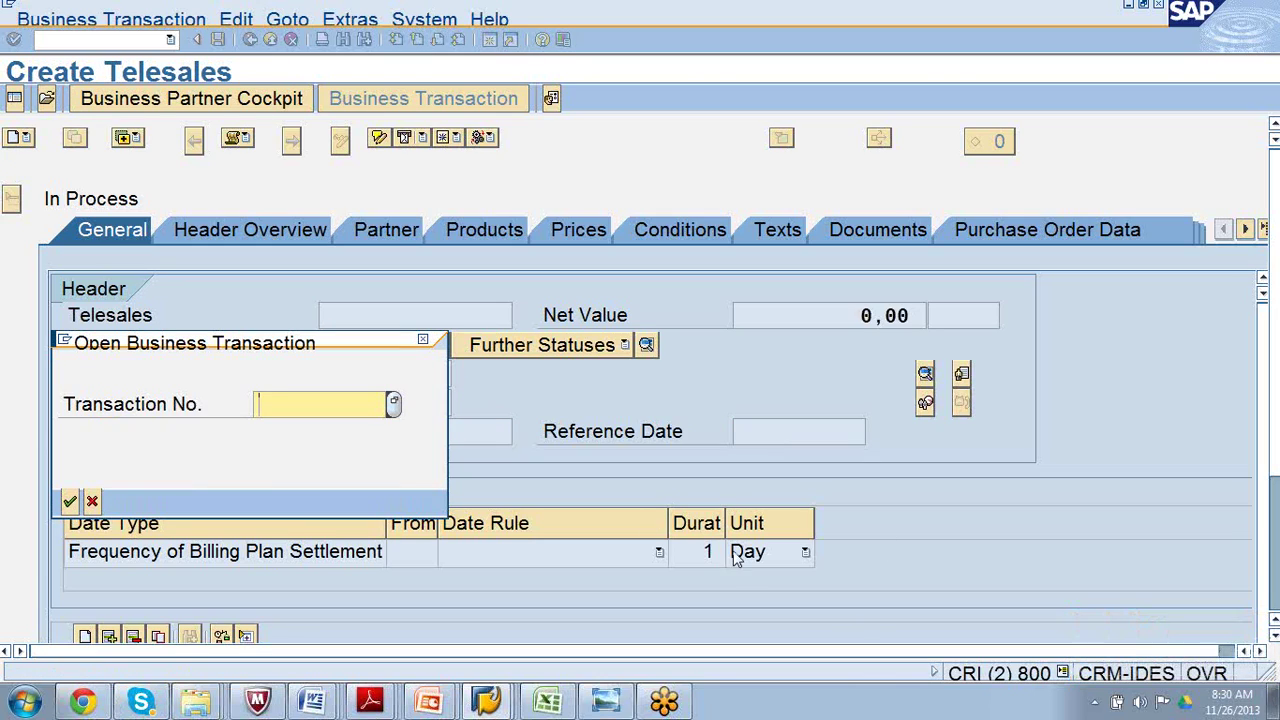
{"action": "left_click", "coordinate": [393, 404]}
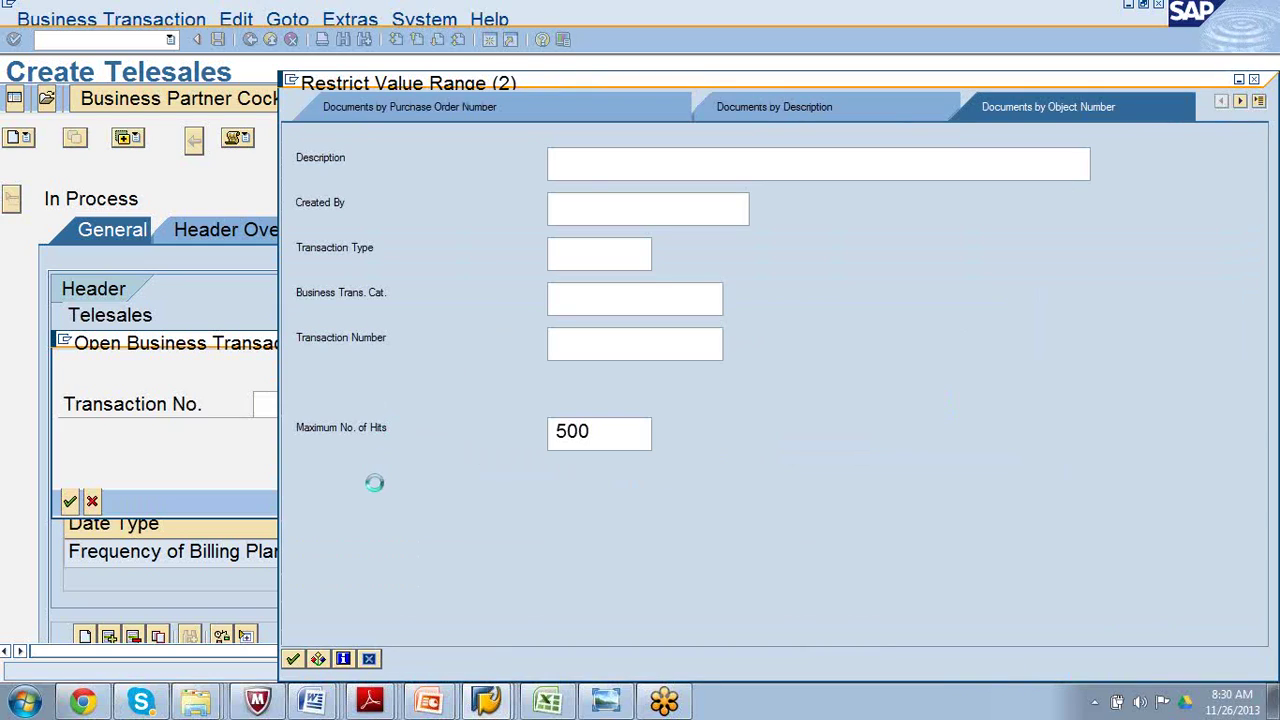
{"action": "left_click", "coordinate": [627, 258]}
{"action": "type", "text": "A"}
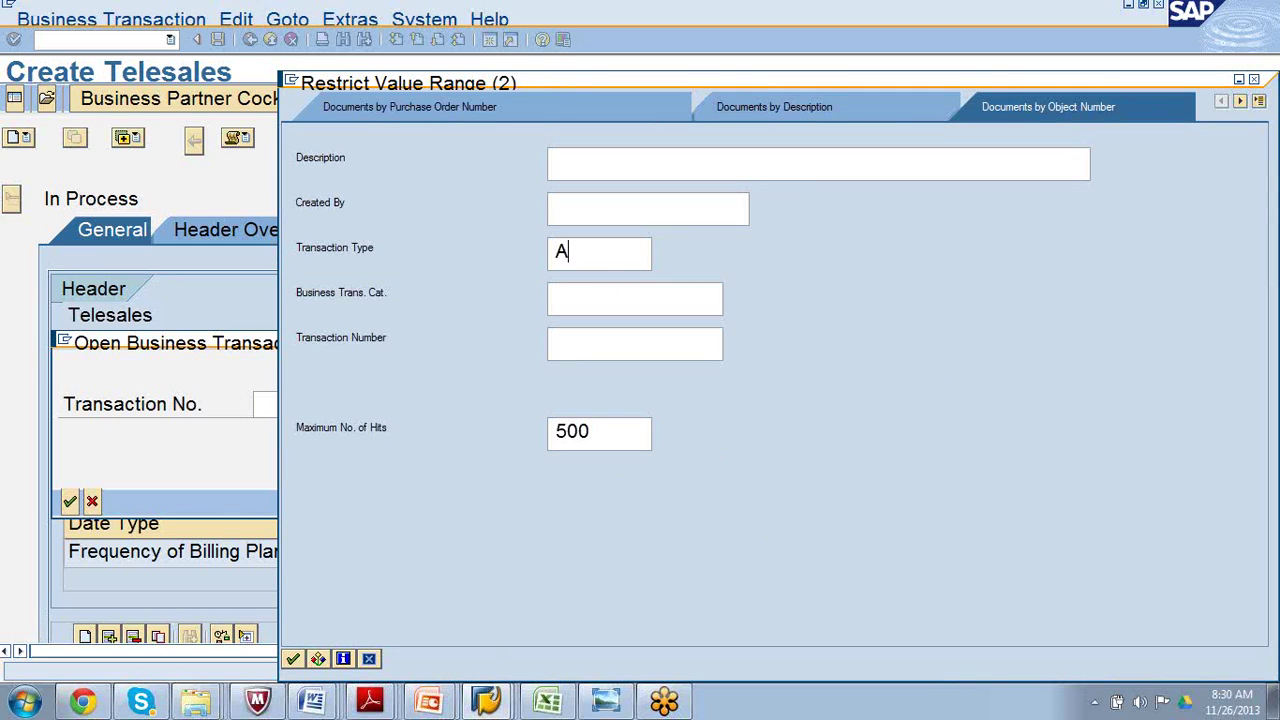
{"action": "type", "text": "G"}
{"action": "key", "text": "Return"}
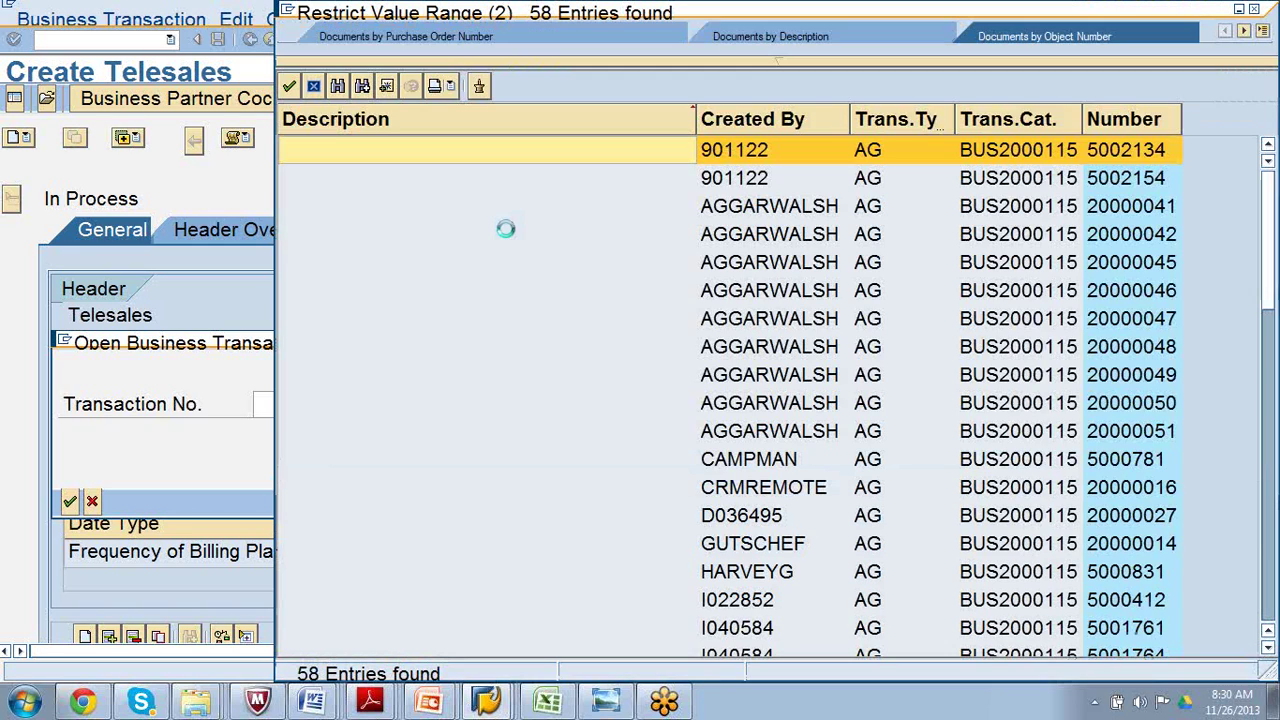
Select the first AG transaction in the search results and open it.
{"action": "double_click", "coordinate": [749, 160]}
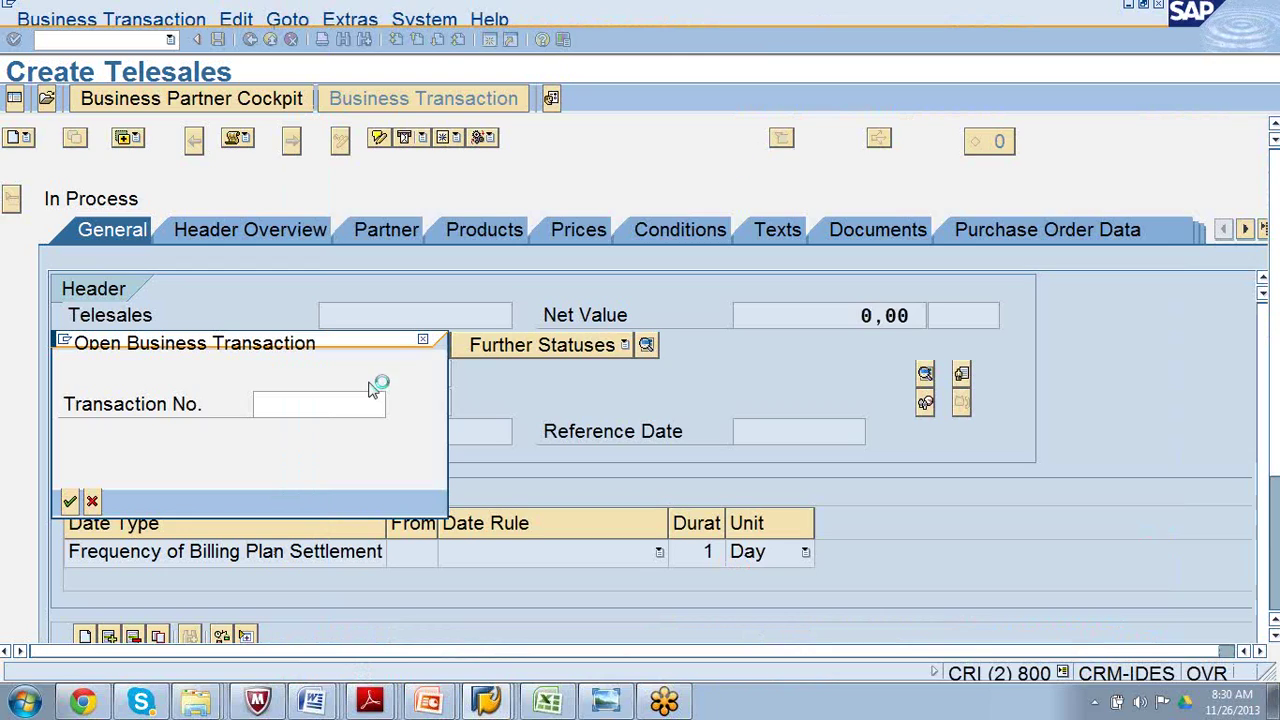
{"action": "type", "text": "5002134"}
{"action": "left_click", "coordinate": [70, 502]}
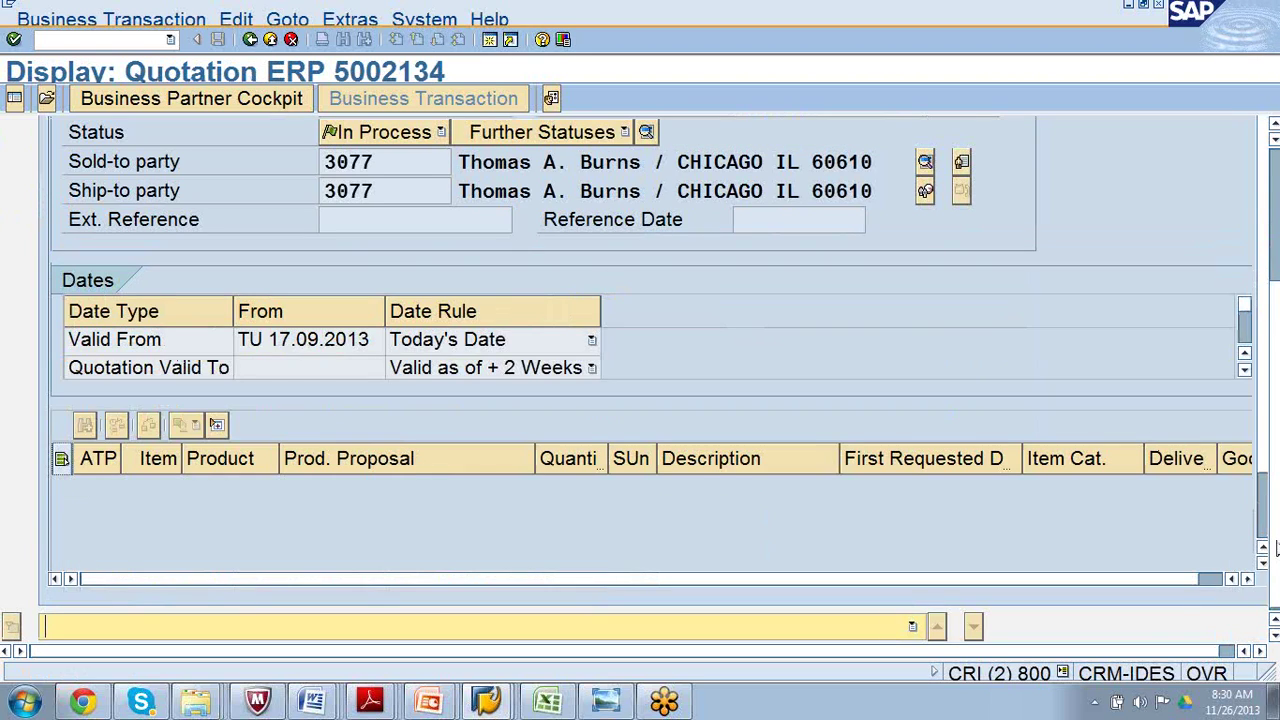
Check which follow-up transactions are offered for the displayed ERP quotation.
{"action": "scroll", "coordinate": [1275, 548], "scroll_direction": "up", "scroll_amount": 5}
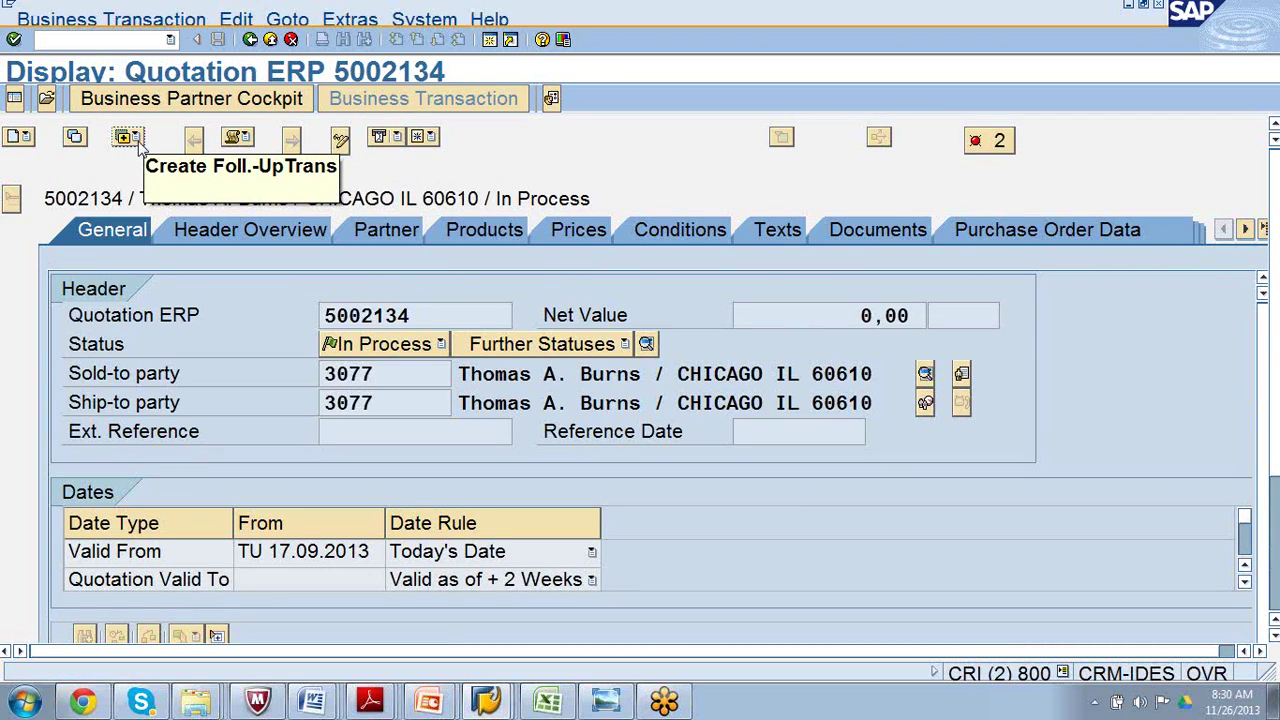
{"action": "left_click", "coordinate": [139, 145]}
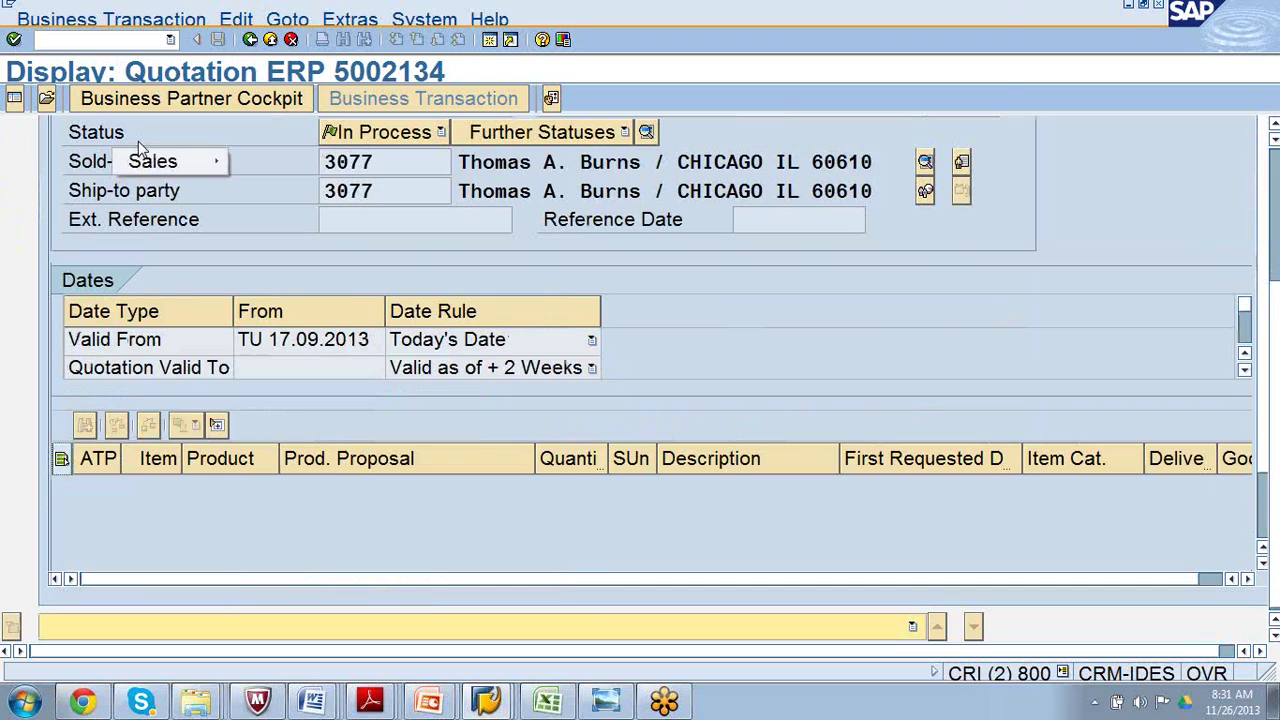
{"action": "mouse_move", "coordinate": [164, 168]}
{"action": "scroll", "coordinate": [1274, 572], "scroll_direction": "up", "scroll_amount": 5}
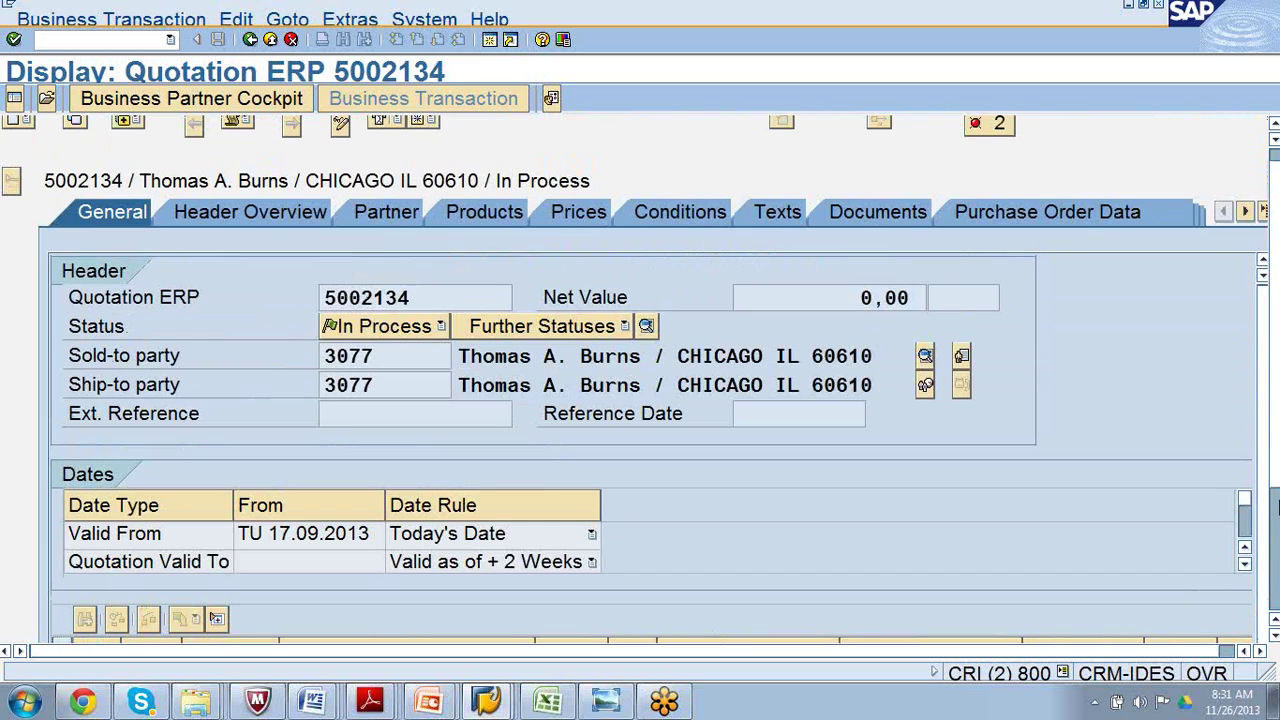
{"action": "scroll", "coordinate": [1274, 487], "scroll_direction": "up", "scroll_amount": 1}
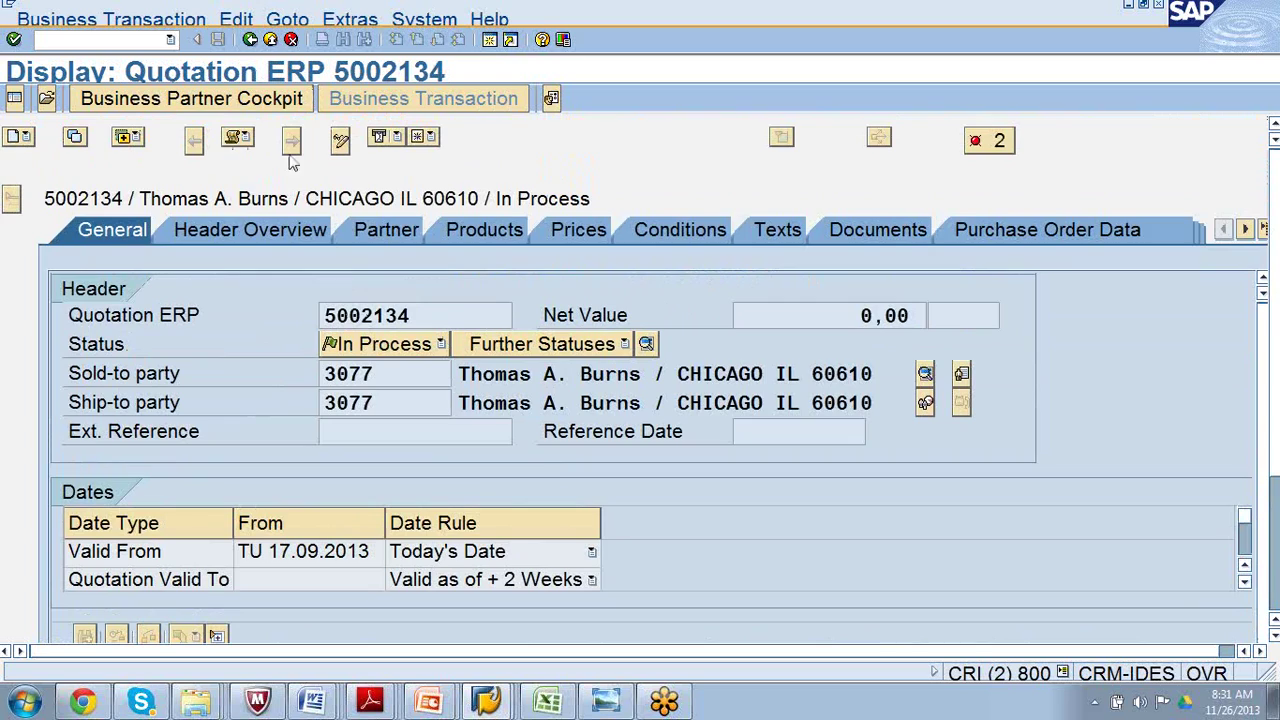
Switch the quotation to edit mode, check its Sales follow-up transactions again, and display its error messages.
{"action": "left_click", "coordinate": [340, 141]}
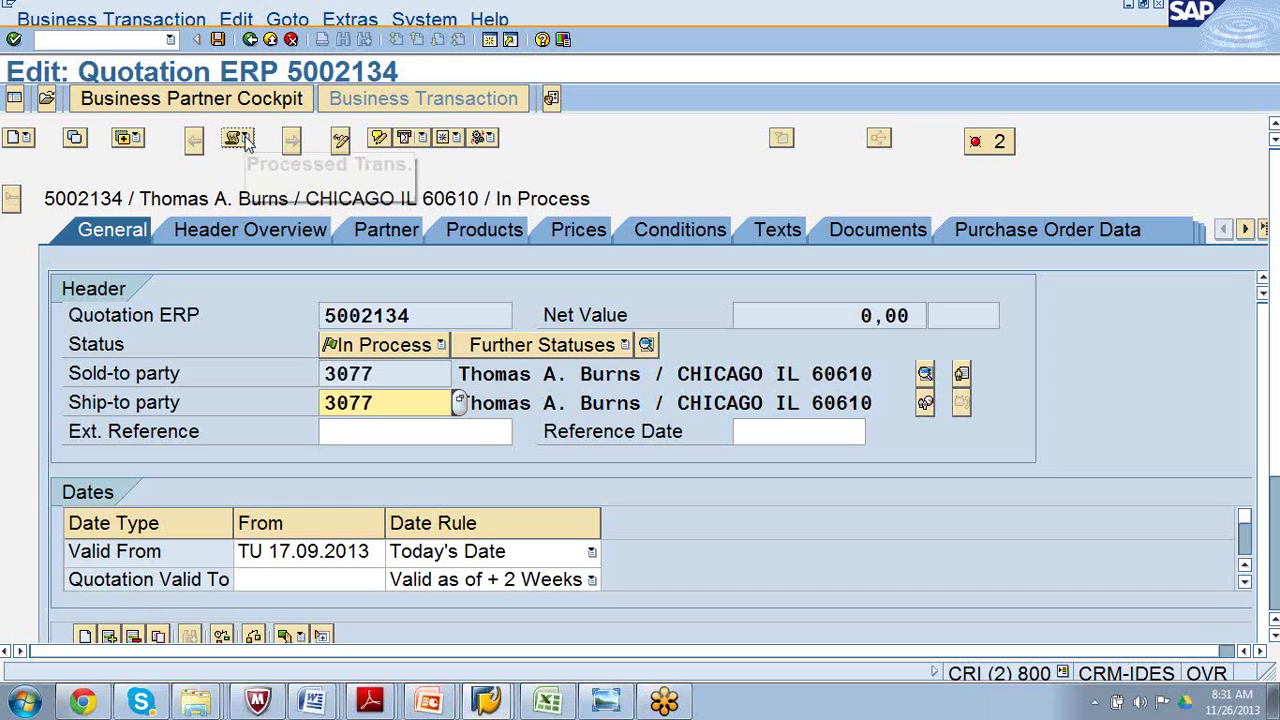
{"action": "left_click", "coordinate": [140, 140]}
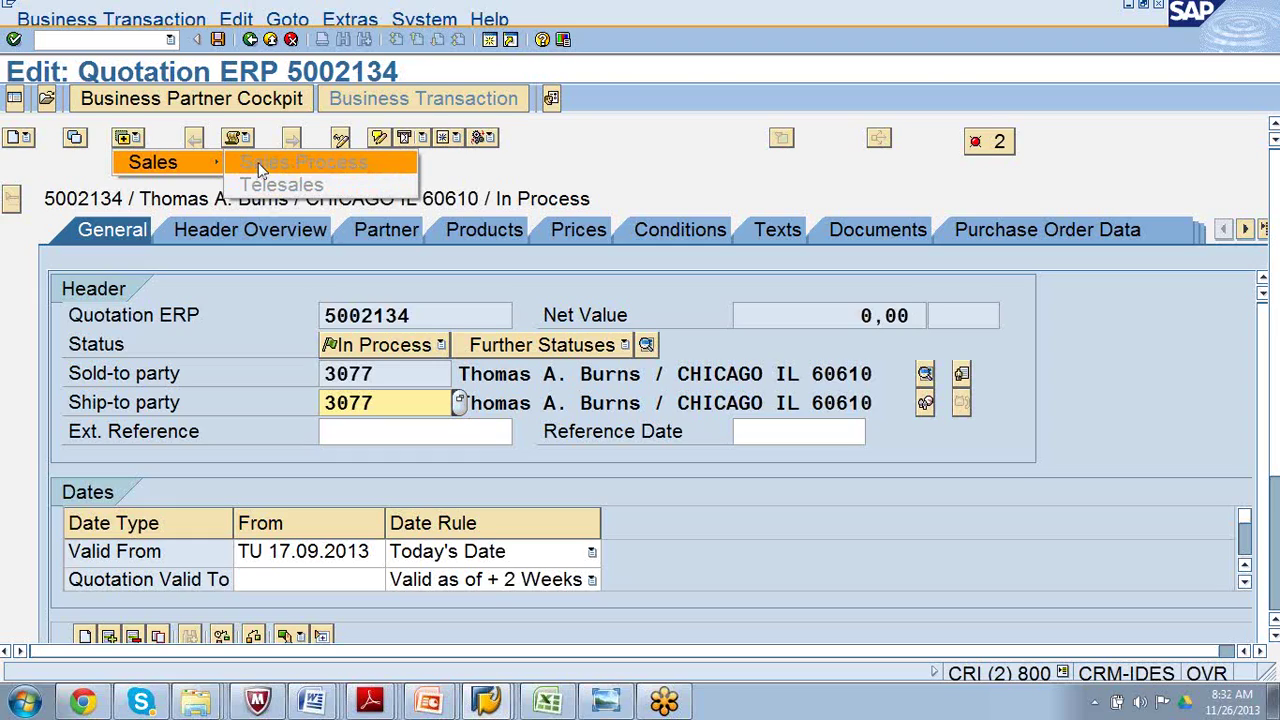
{"action": "left_click", "coordinate": [1000, 143]}
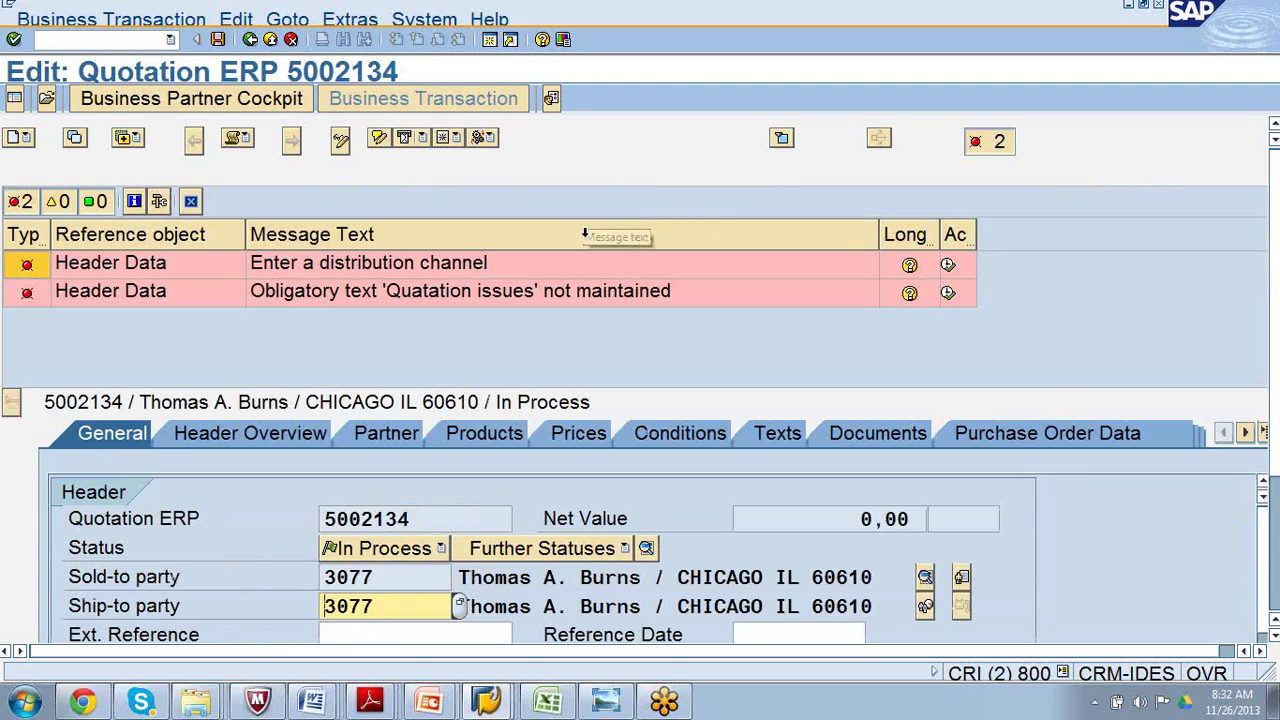
Leave the quotation and rerun /ncrmd_order from the command history.
{"action": "left_click", "coordinate": [250, 40]}
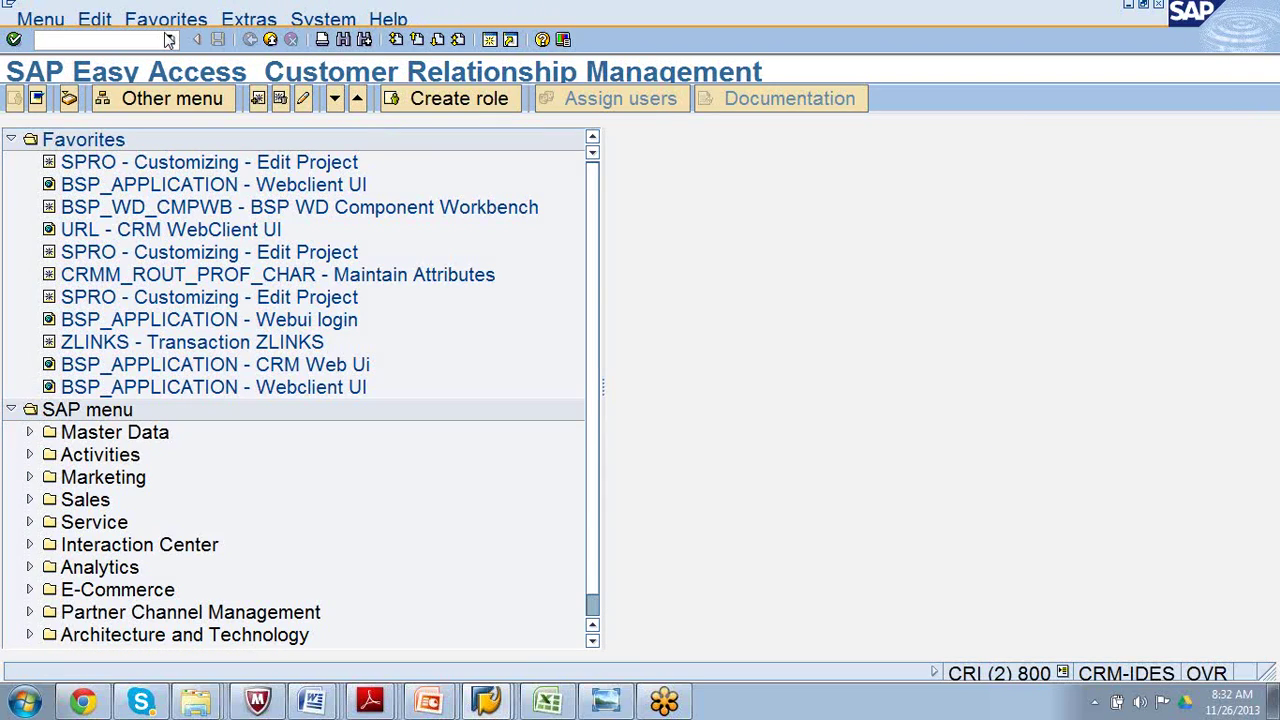
{"action": "left_click", "coordinate": [172, 45]}
{"action": "left_click", "coordinate": [148, 52]}
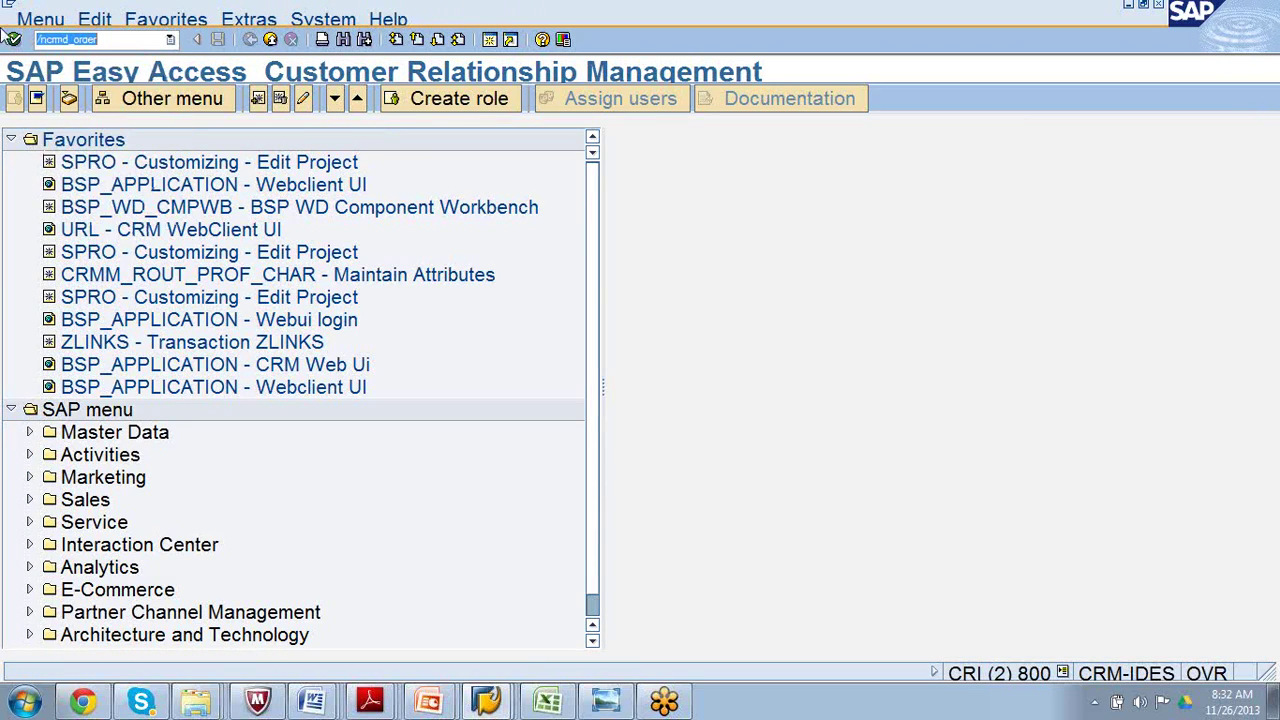
{"action": "left_click", "coordinate": [13, 39]}
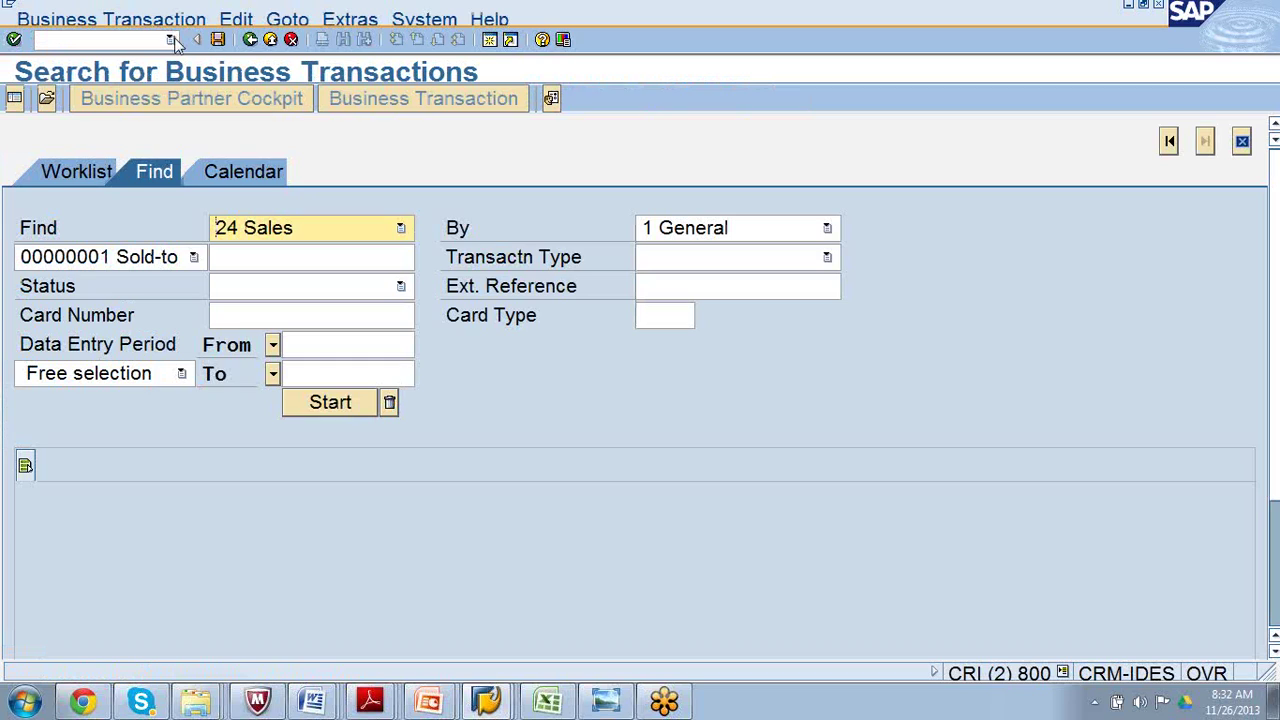
Search for business transactions of category 21 Opportunity without further selection criteria.
{"action": "left_click", "coordinate": [401, 232]}
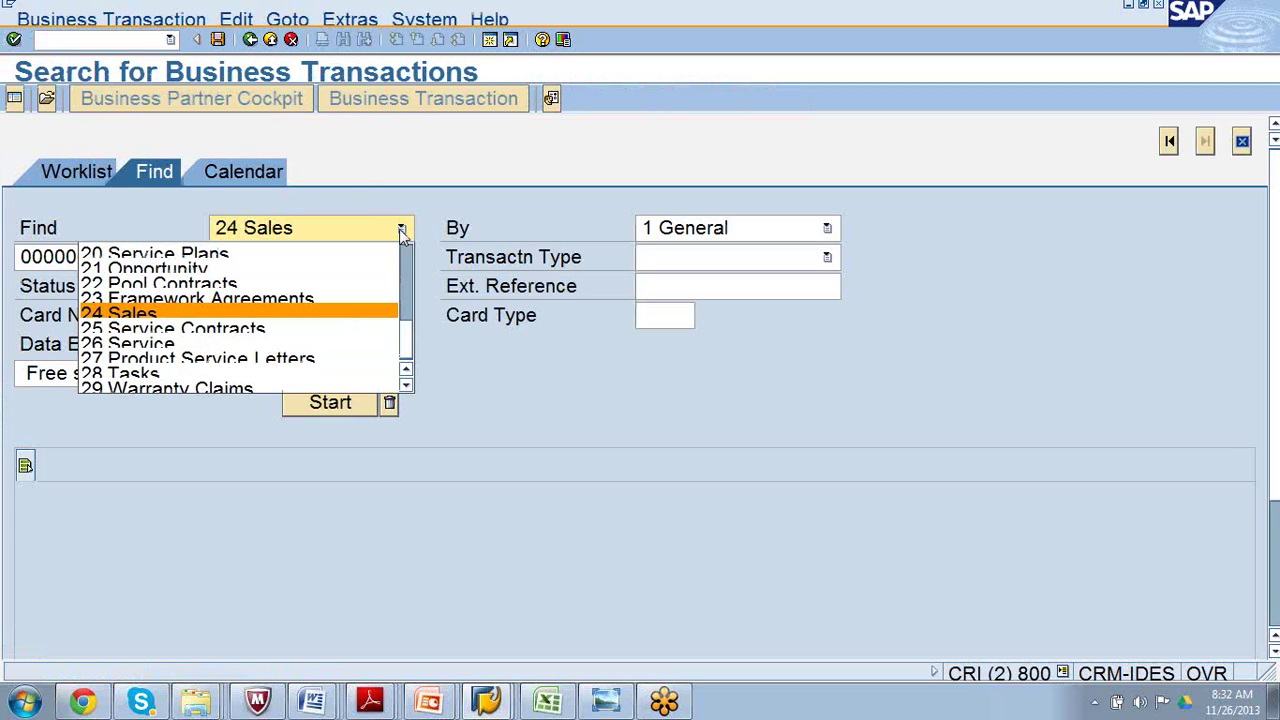
{"action": "left_click", "coordinate": [370, 272]}
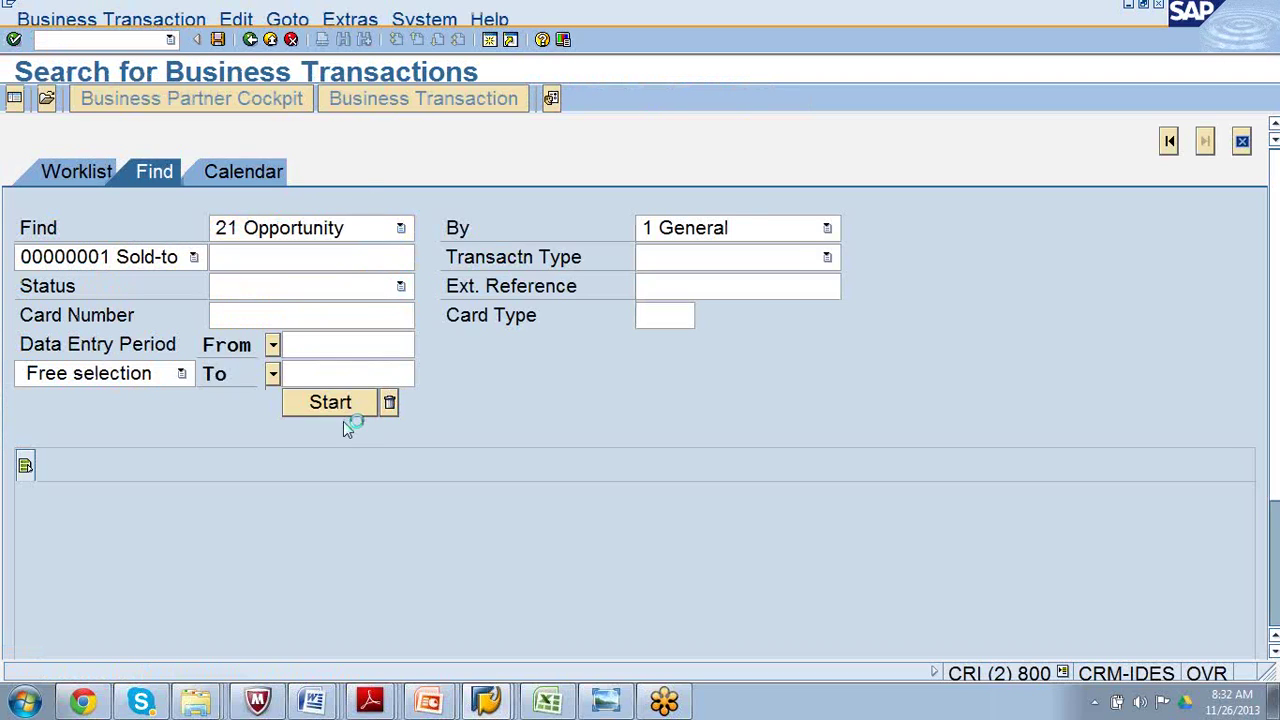
{"action": "left_click", "coordinate": [352, 345]}
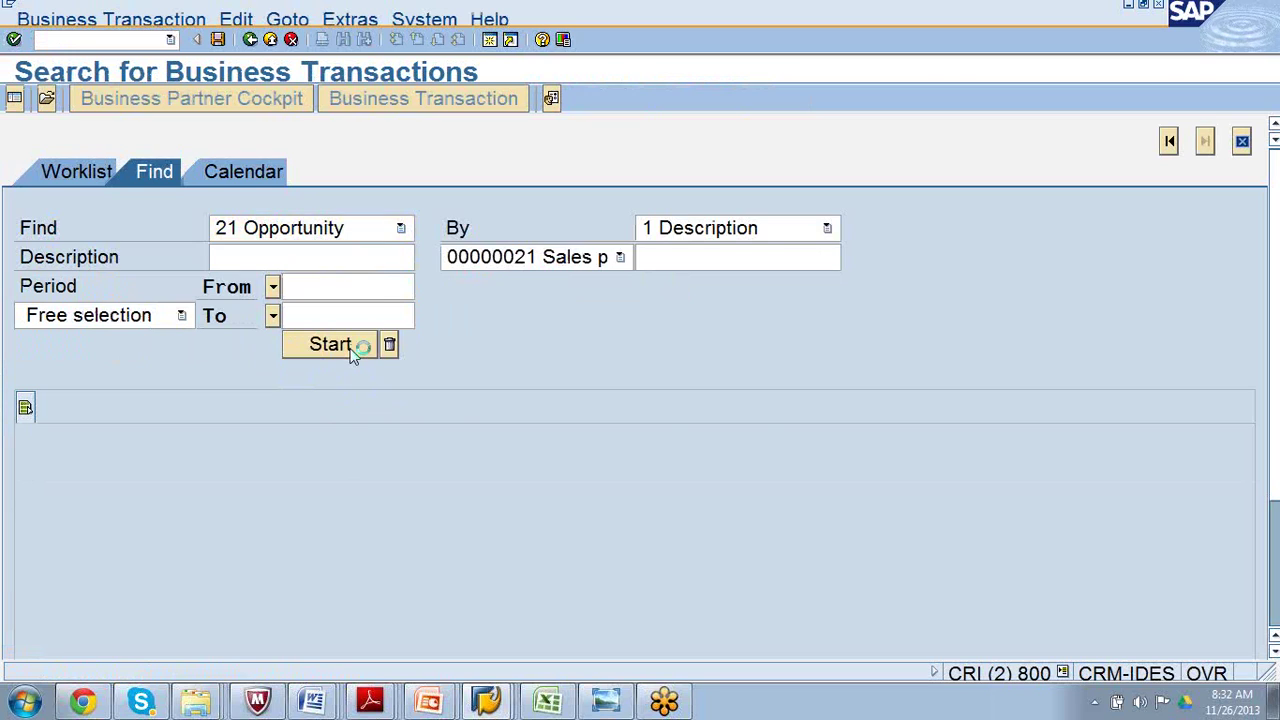
{"action": "left_click", "coordinate": [419, 553]}
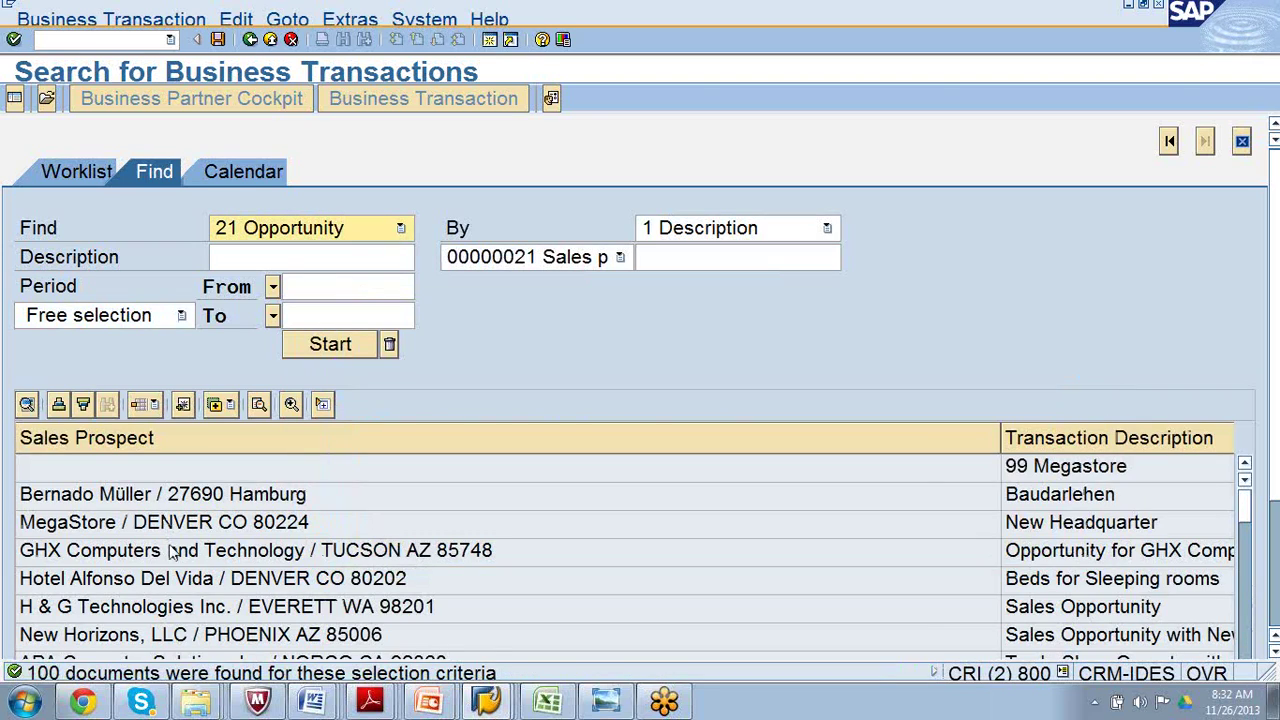
Open the H & G Technologies Sales Opportunity from the results and review its general, sales cycle, forecast and classification details.
{"action": "left_click", "coordinate": [182, 615]}
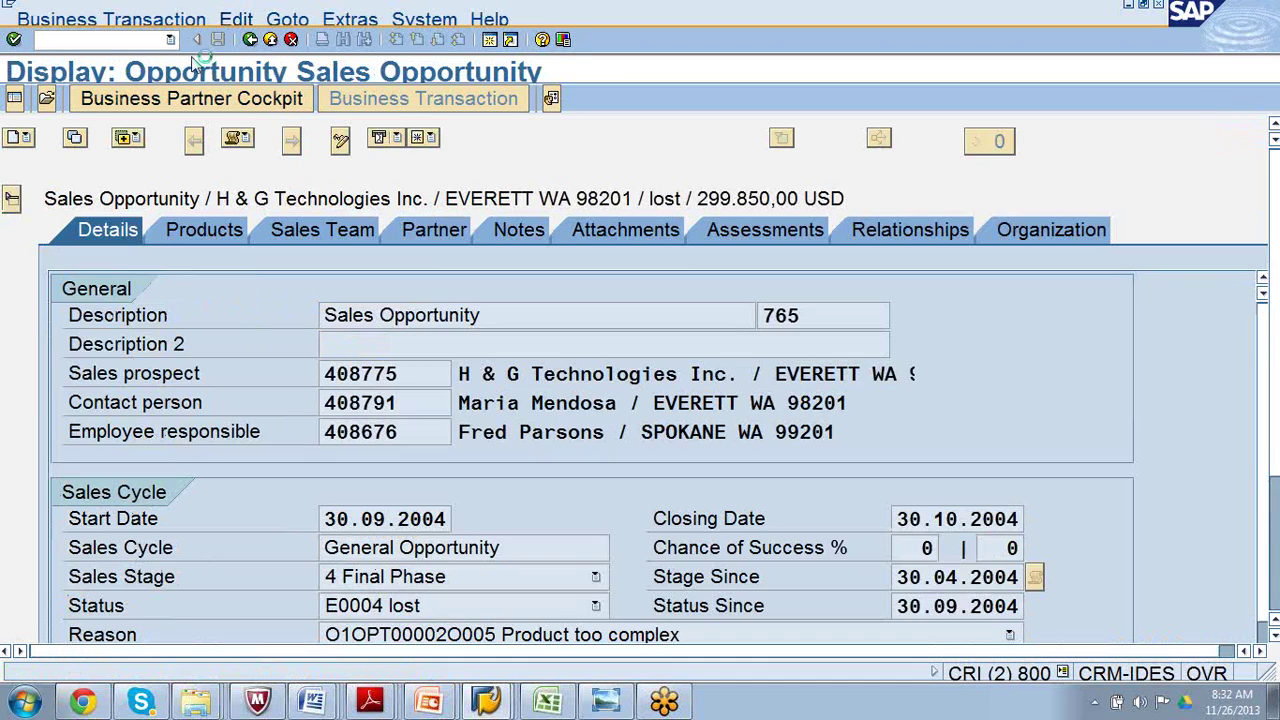
{"action": "scroll", "coordinate": [150, 140], "scroll_direction": "down", "scroll_amount": 5}
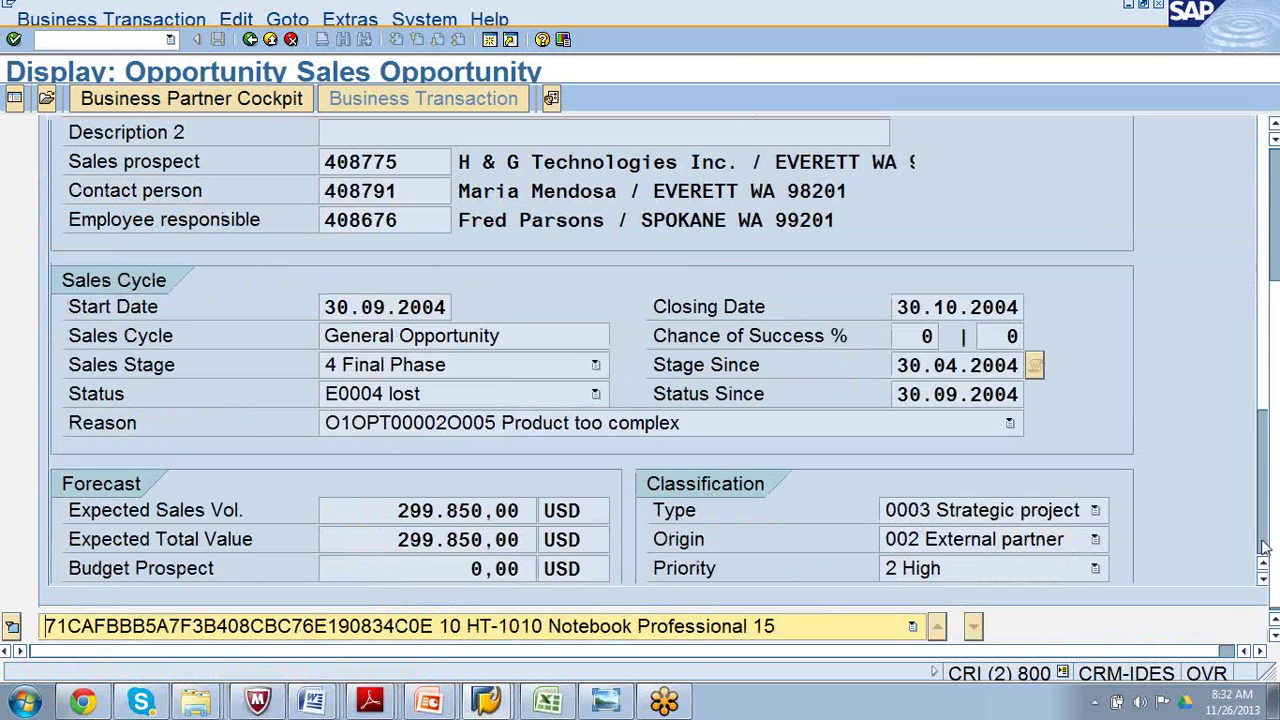
{"action": "left_click_drag", "start_coordinate": [1275, 510], "coordinate": [1272, 230]}
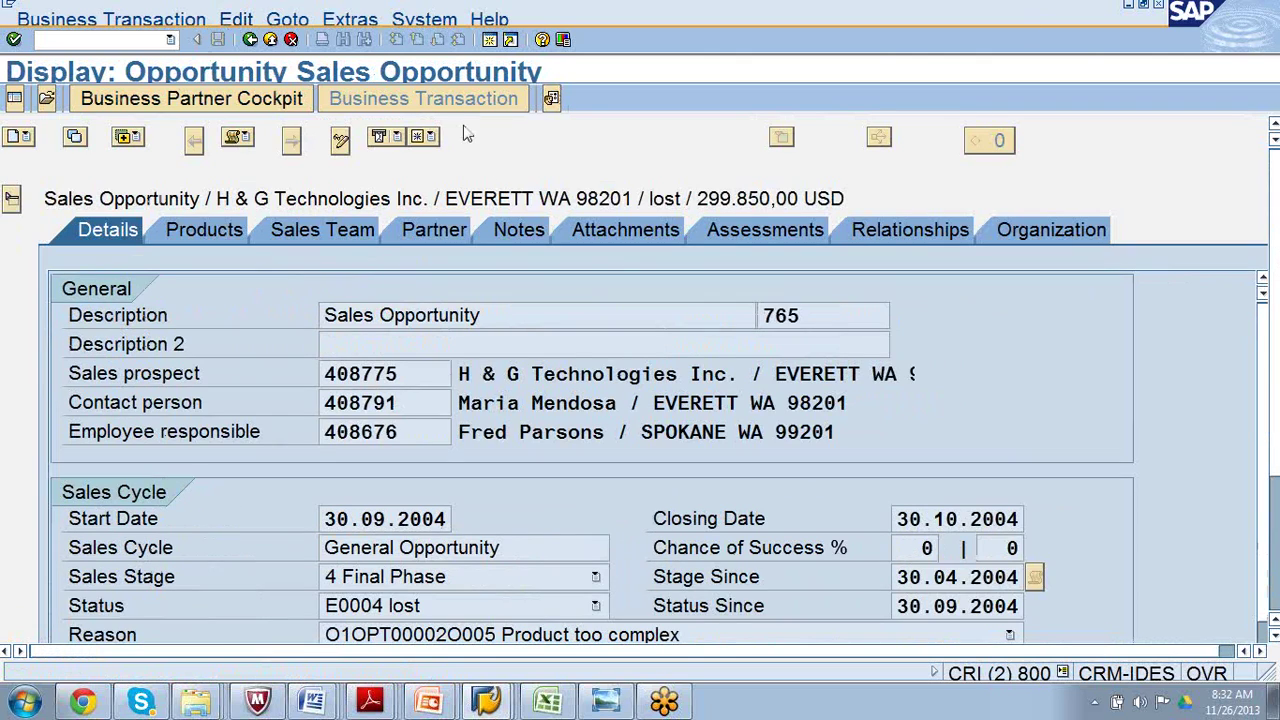
Create a Quotation ERP as a sales follow-up transaction from the opportunity, and exit it without keeping the new document.
{"action": "left_click", "coordinate": [127, 138]}
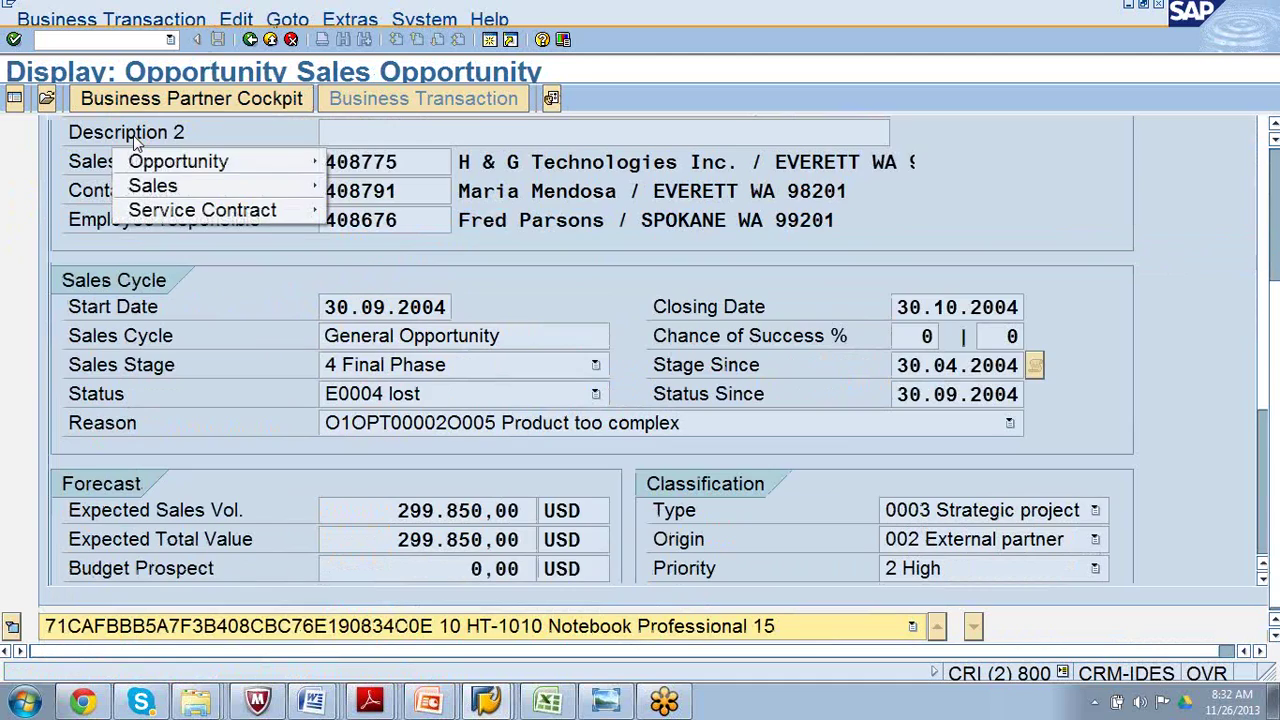
{"action": "mouse_move", "coordinate": [155, 168]}
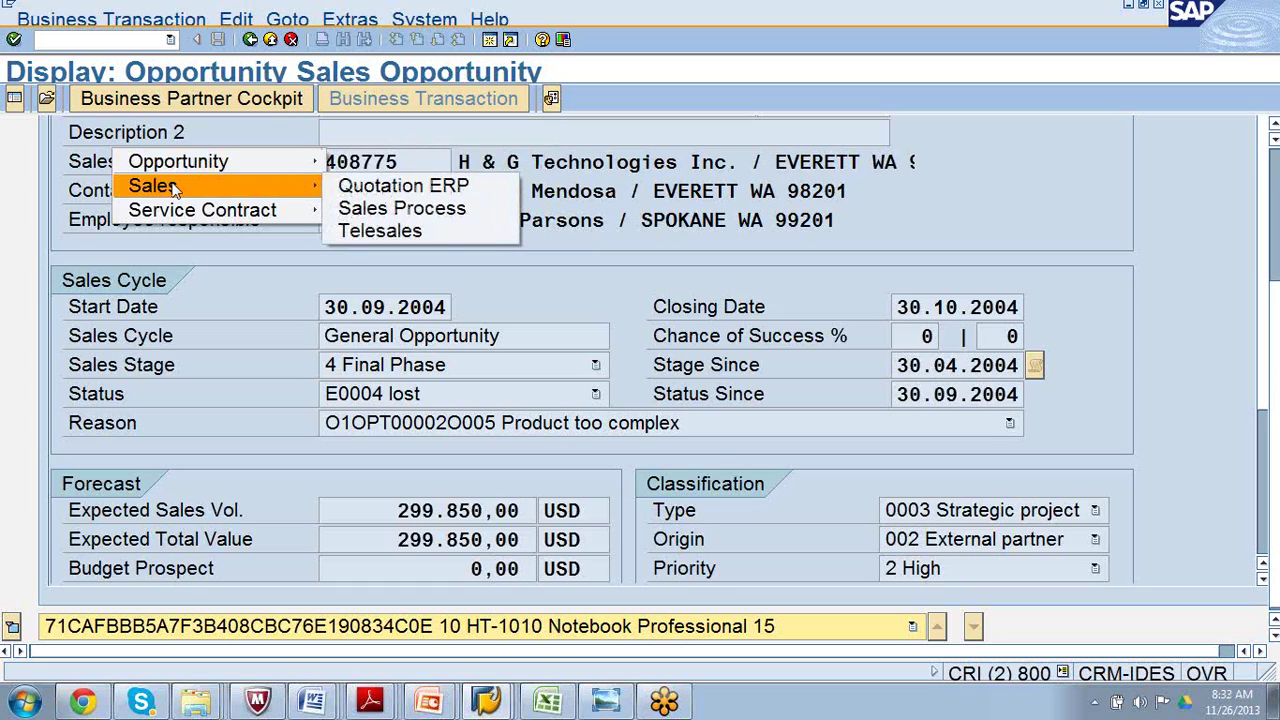
{"action": "left_click", "coordinate": [383, 196]}
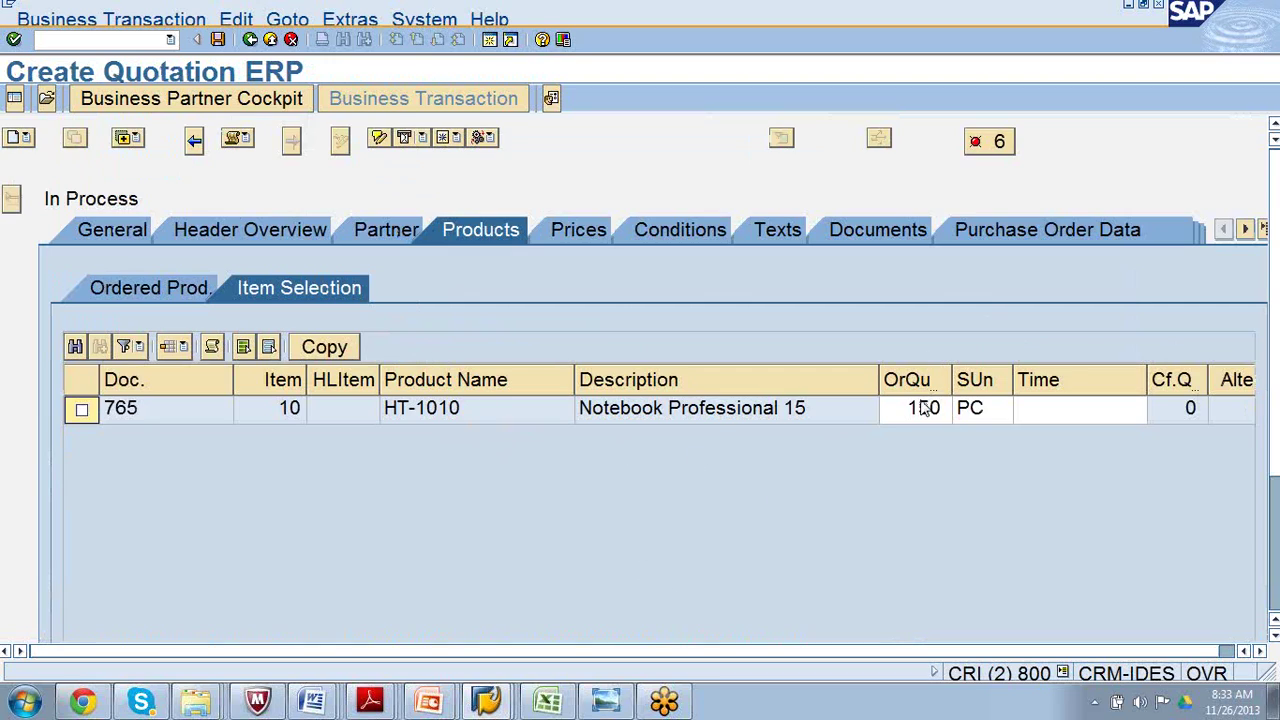
{"action": "left_click", "coordinate": [250, 40]}
{"action": "left_click", "coordinate": [607, 436]}
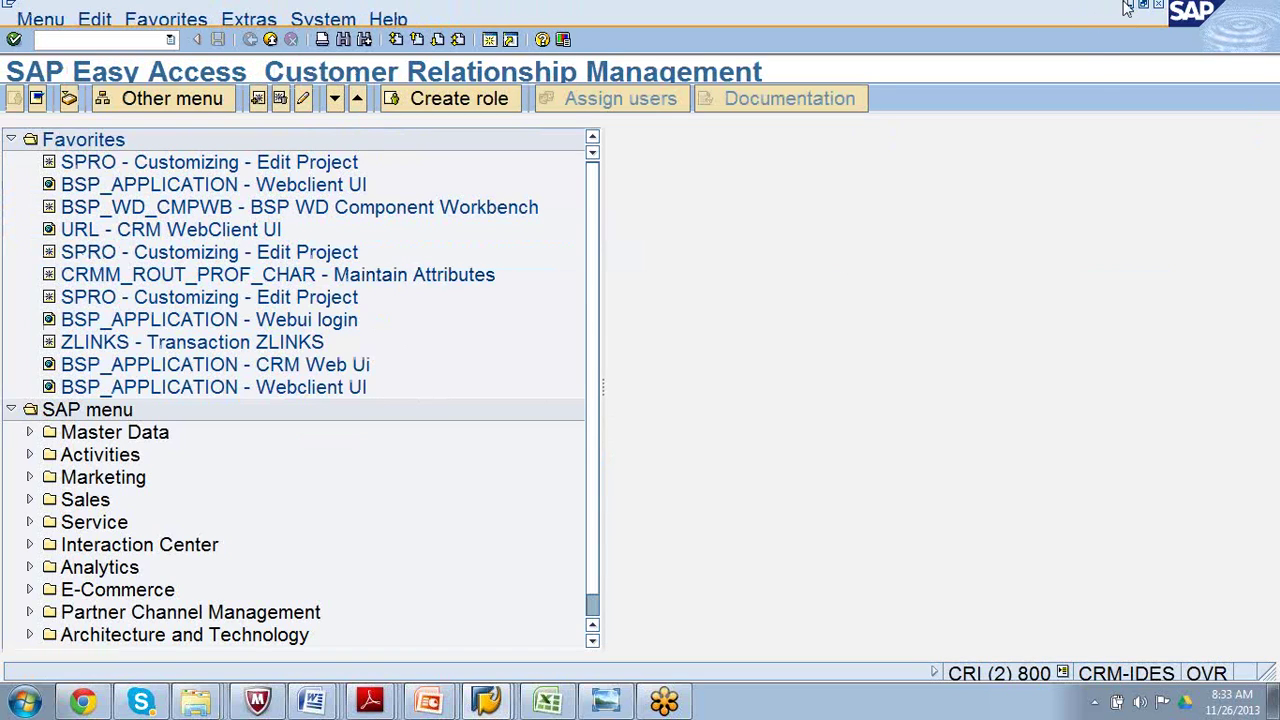